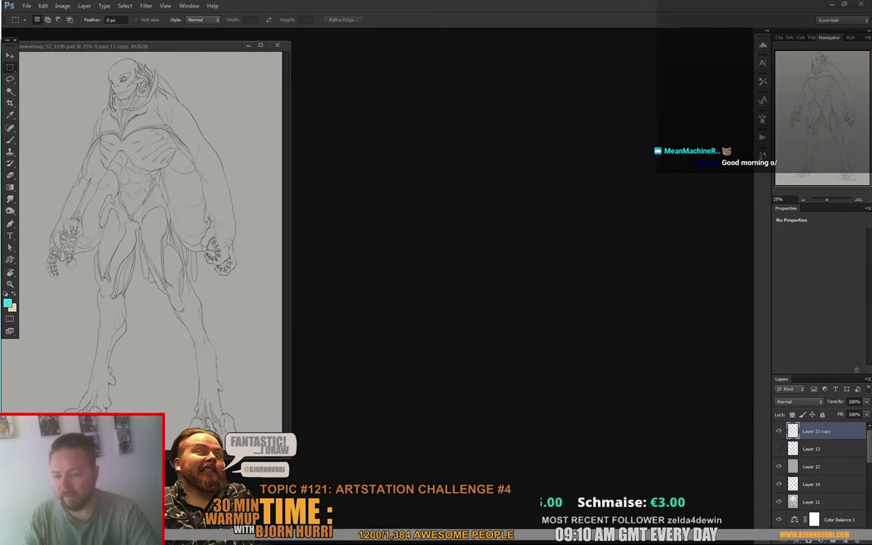
Step: Switch the drawing to a full-screen view and add a new empty layer directly above Layer 12
left_click_drag(129, 46, 204, 55)
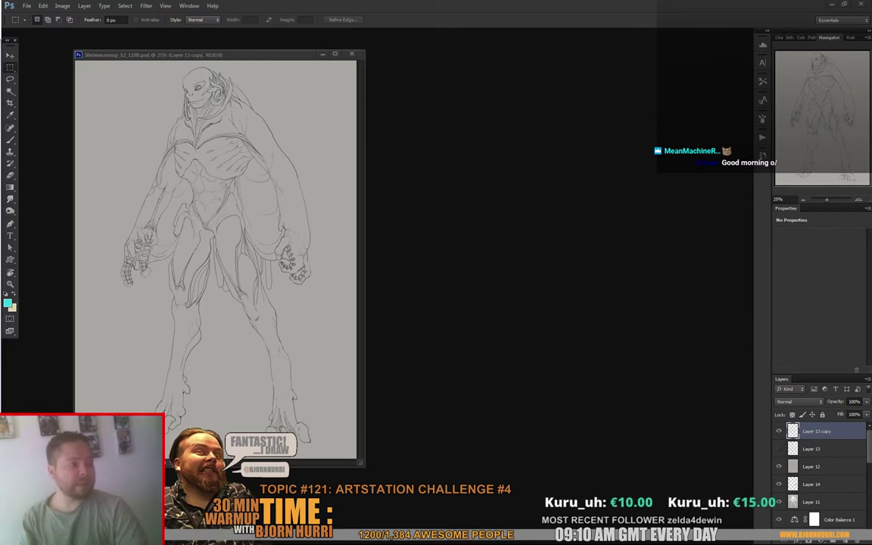
key("ctrl+plus")
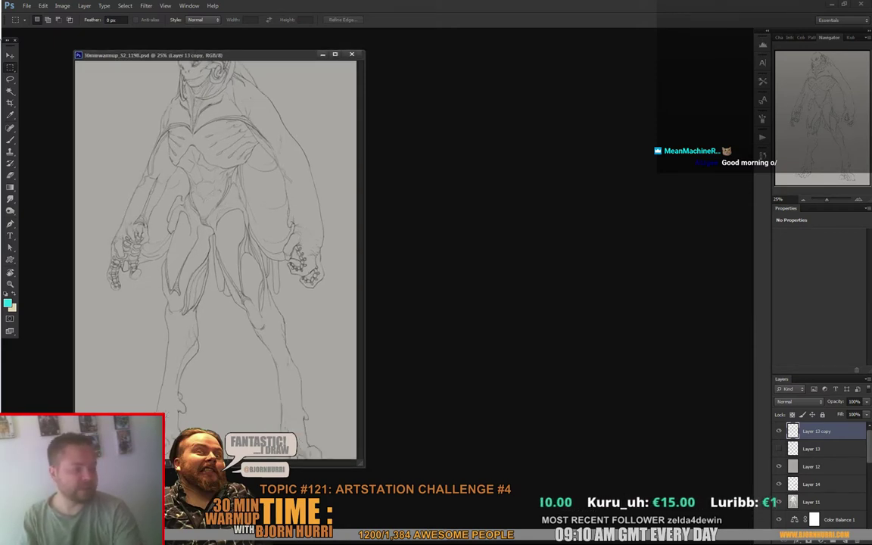
key("ctrl+plus")
key("f")
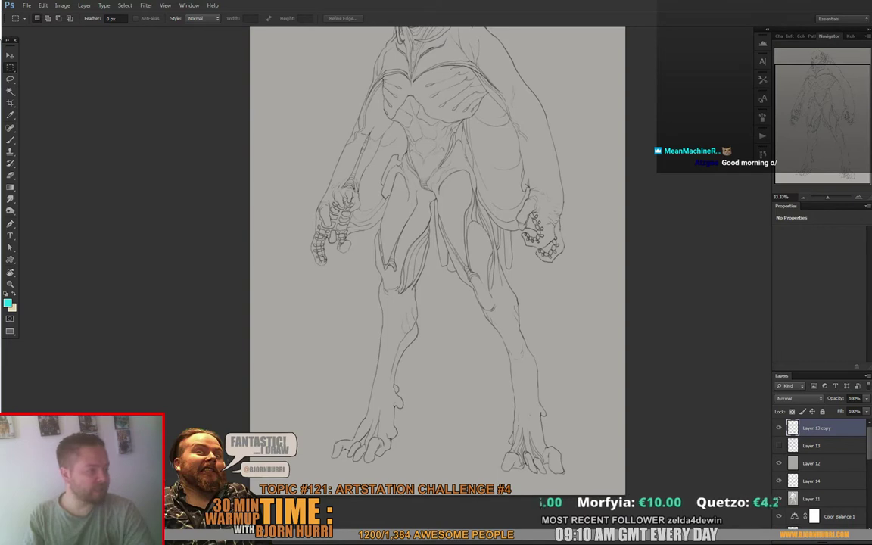
left_click_drag(455, 227, 315, 312)
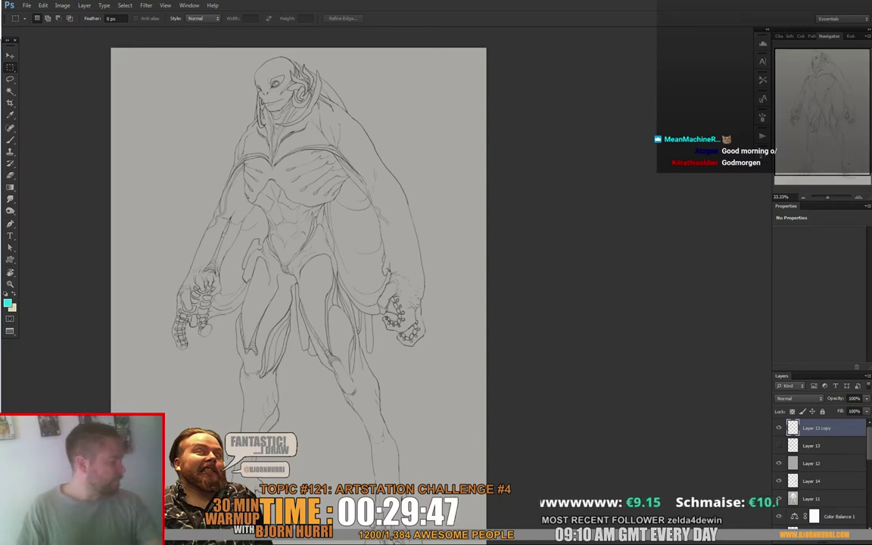
left_click(818, 463)
key("ctrl+shift+alt+n")
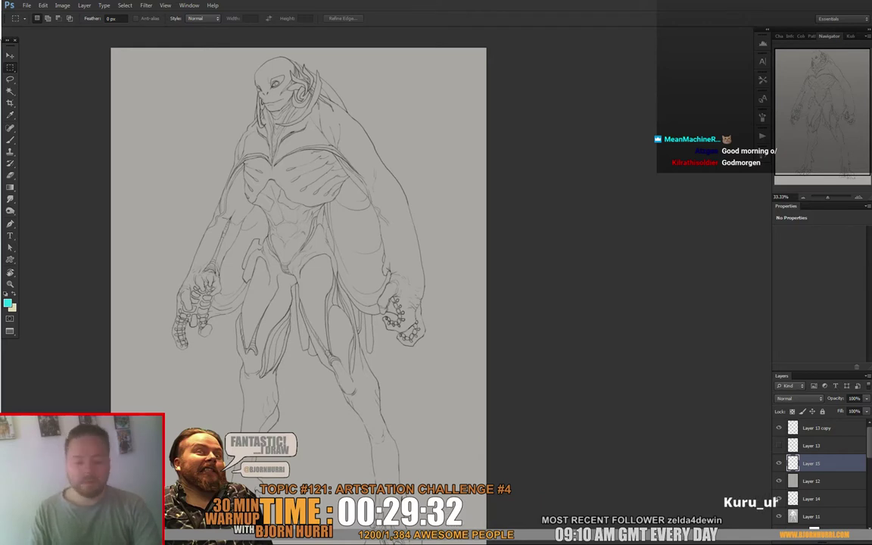
Step: Prepare the Brush with a neutral light grey foreground at 89% brightness and a 90 px size
key("b")
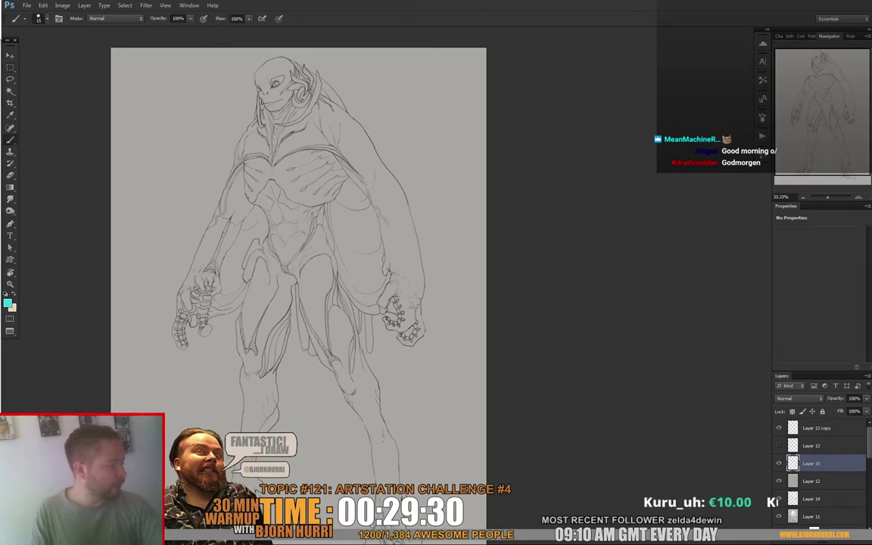
left_click(8, 302)
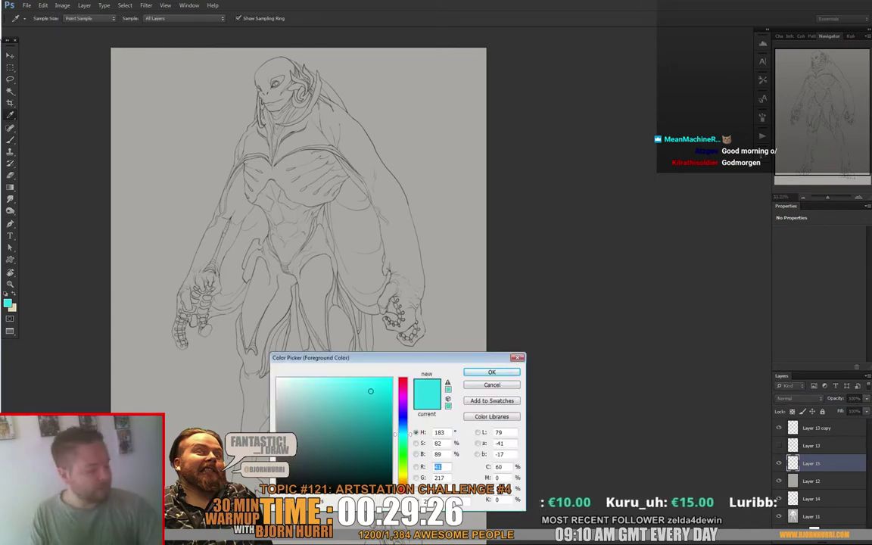
left_click(277, 406)
left_click(277, 390)
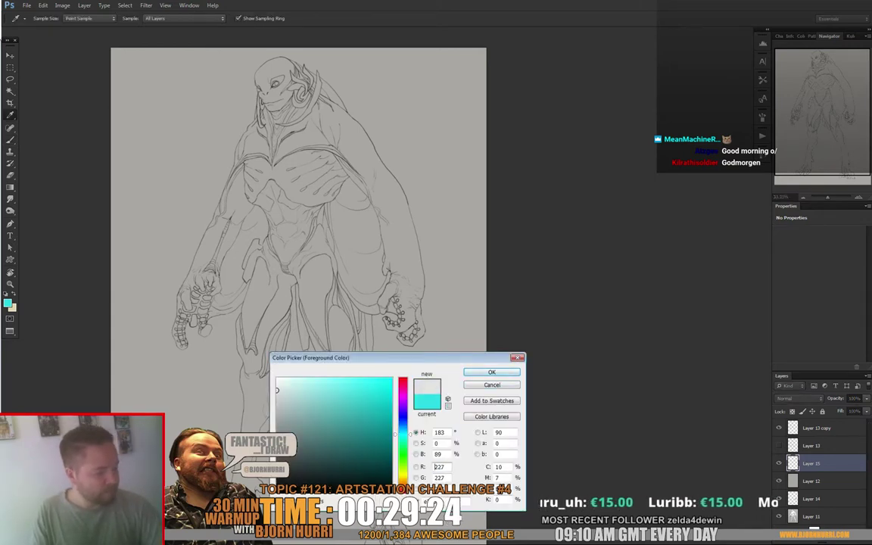
left_click(492, 372)
right_click(417, 289)
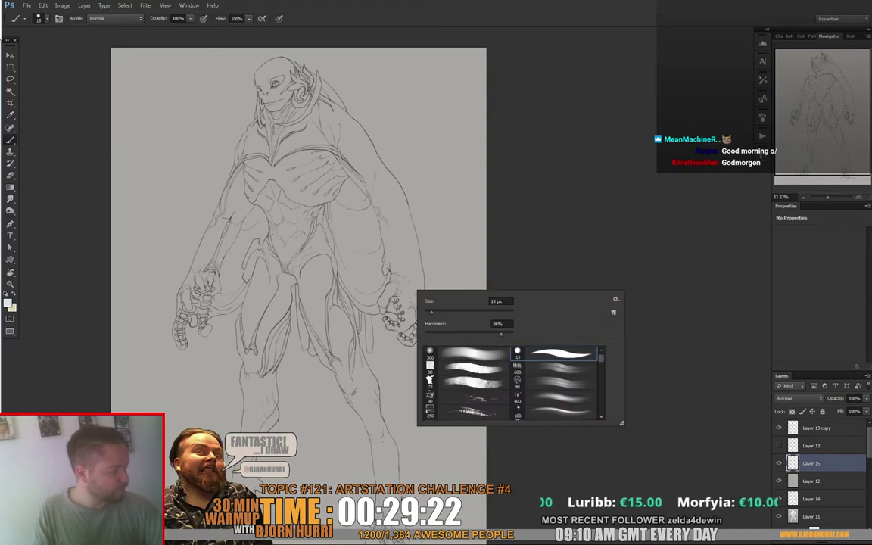
type("90")
key("Return")
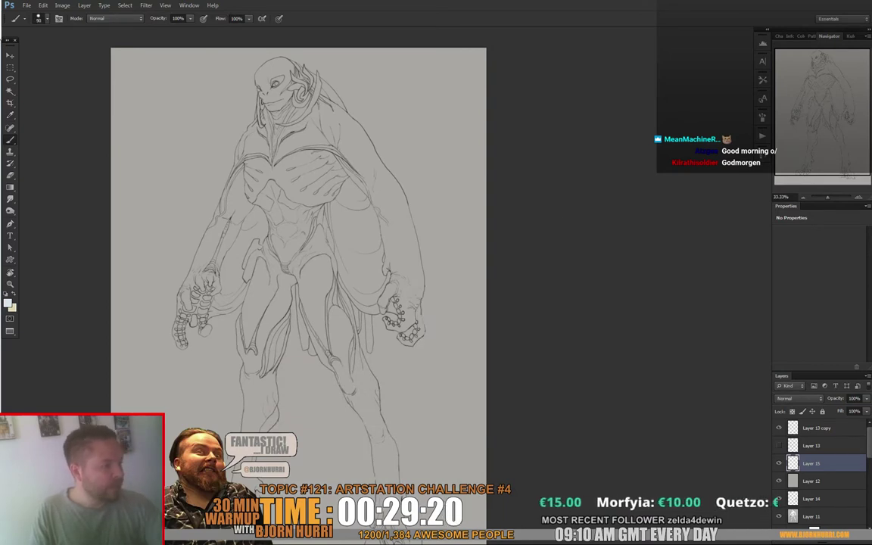
Step: Select the empty background around the creature's line art on Layer 13 copy with the Magic Wand
left_click(817, 428)
key("w")
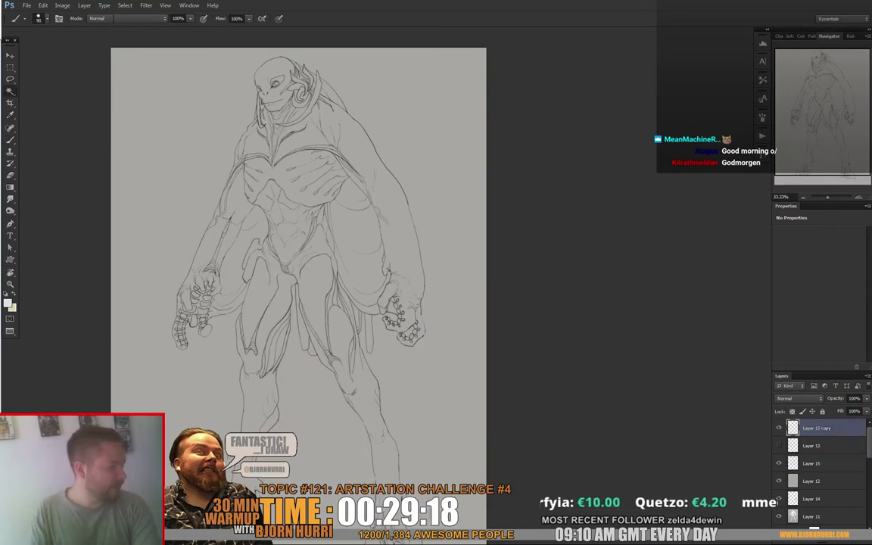
left_click(451, 249)
left_click_drag(451, 250, 383, 154)
key("ctrl+d")
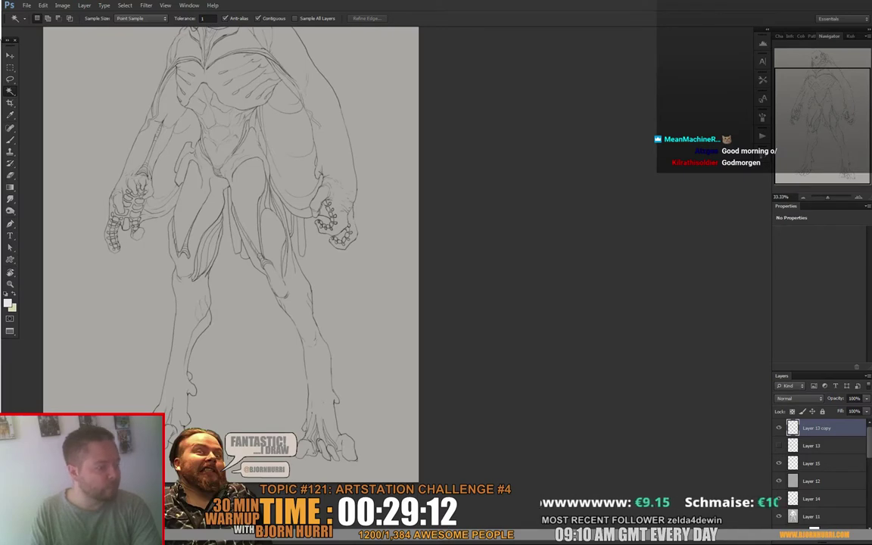
left_click(383, 295)
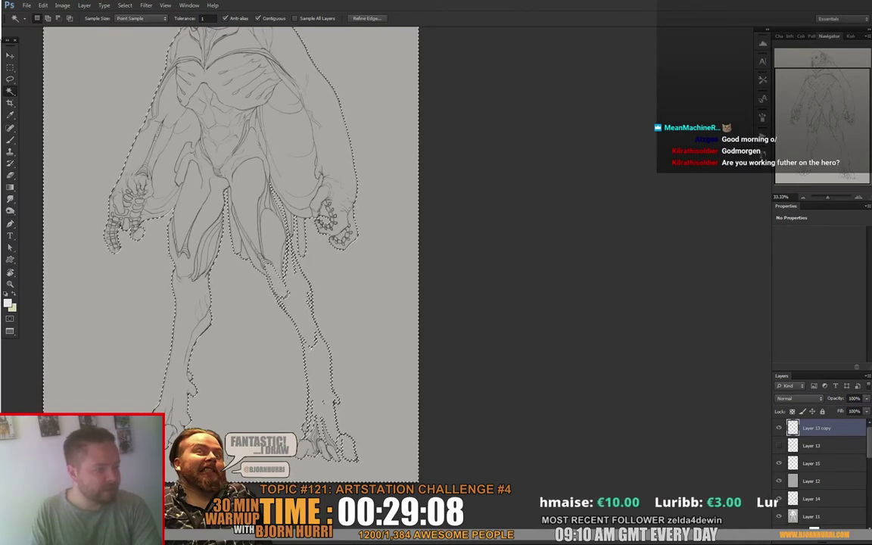
Step: Subtract the selection areas leaking inside the creature's left thigh and knee, using the Lasso along the outline
left_click_drag(303, 242, 291, 292)
left_click_drag(290, 250, 278, 161)
left_click_drag(272, 302, 243, 416)
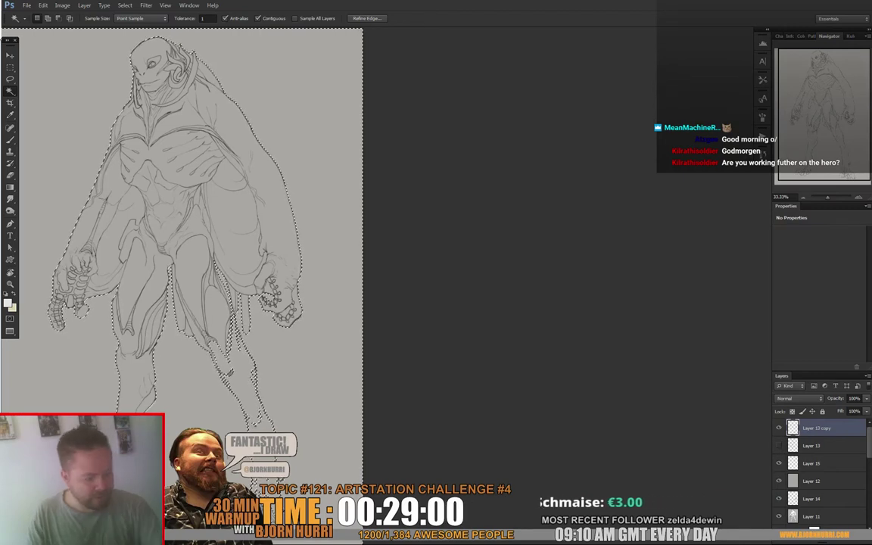
key("l")
key("alt")
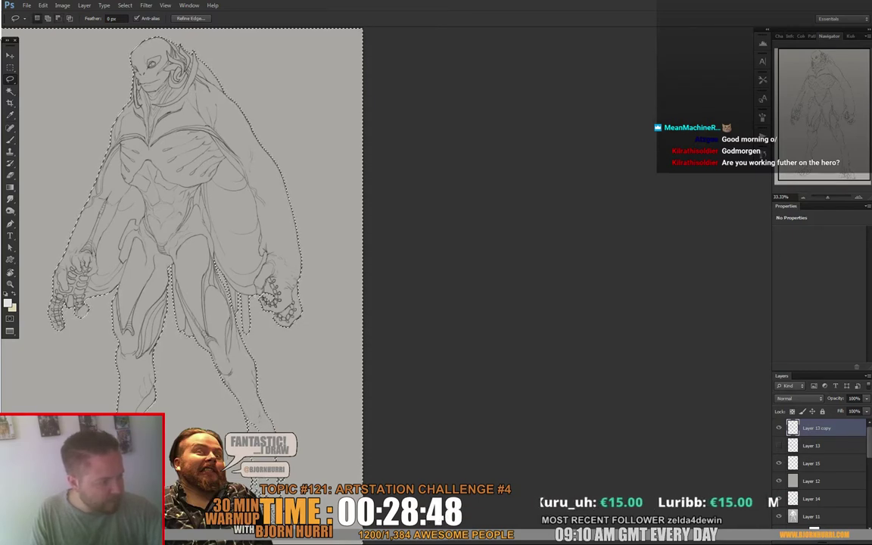
Step: Remove the remaining leaked selection from the creature's left shin and foot so the edge follows the outline
key("ctrl+d")
left_click_drag(196, 265, 182, 212)
key("ctrl+shift+d")
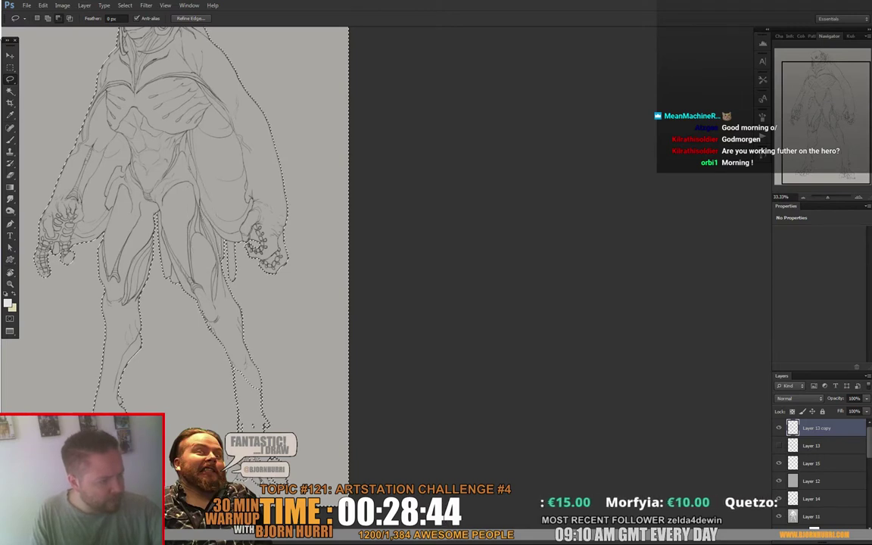
left_click_drag(196, 302, 173, 185)
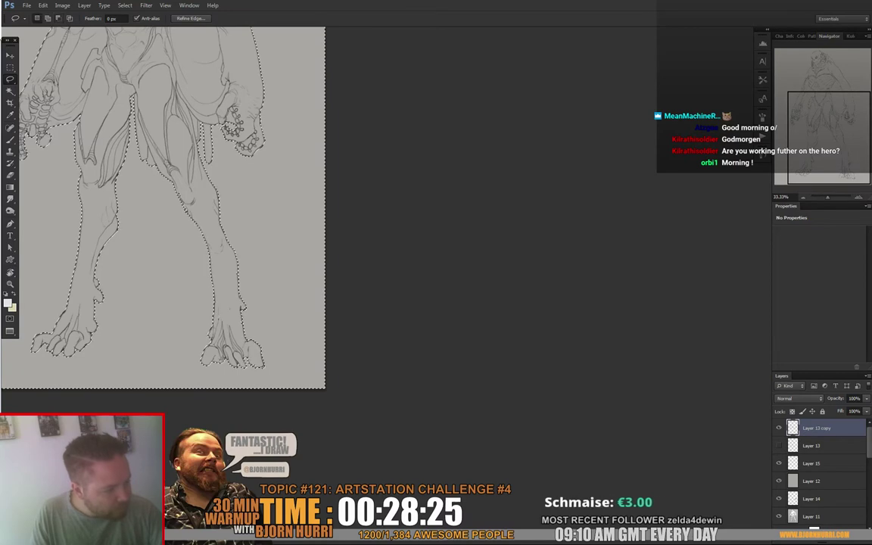
Step: Expand the background selection by 3 pixels and invert it so the creature's silhouette is selected
mouse_move(227, 327)
left_mouse_down()
mouse_move(327, 373)
mouse_move(320, 425)
left_mouse_up()
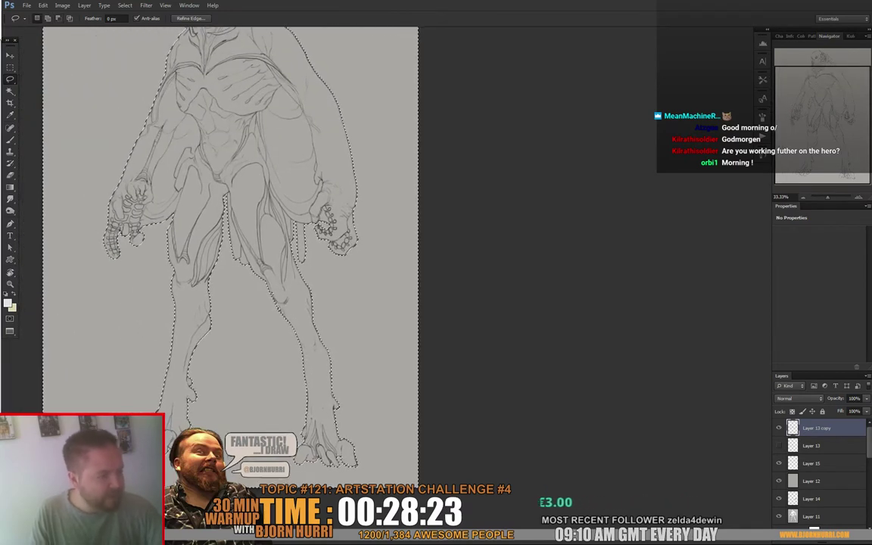
key("m")
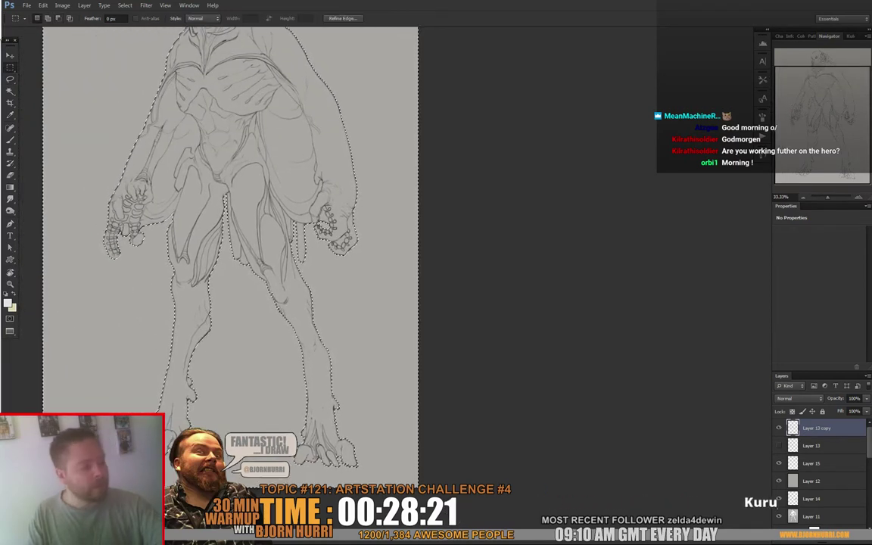
right_click(242, 185)
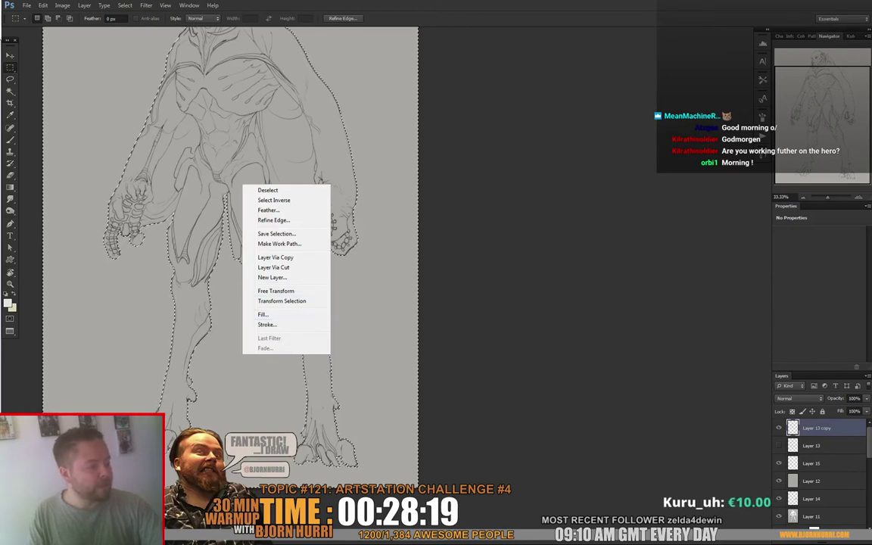
key("Escape")
left_click(125, 5)
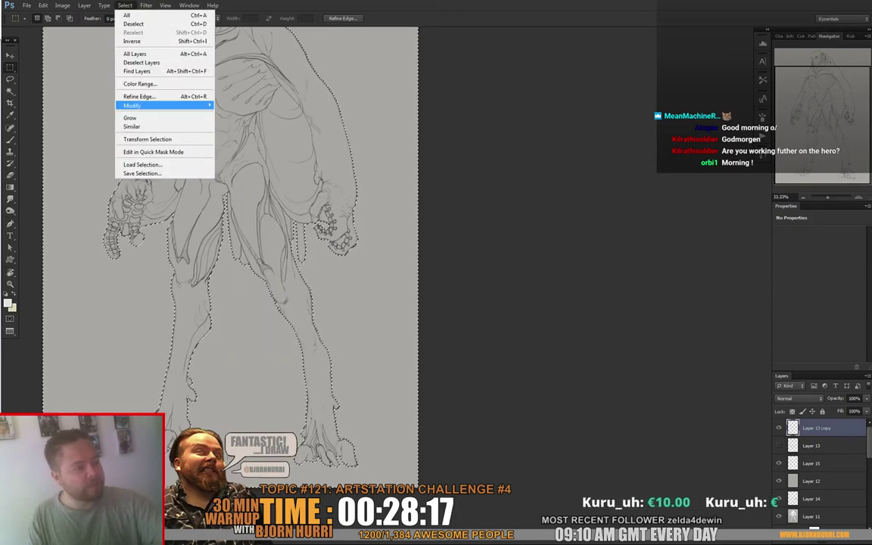
mouse_move(132, 106)
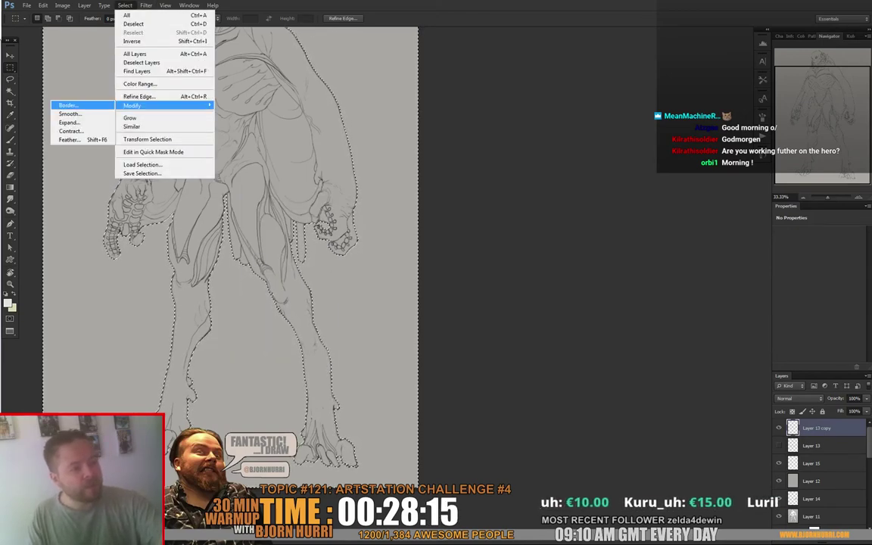
left_click(76, 111)
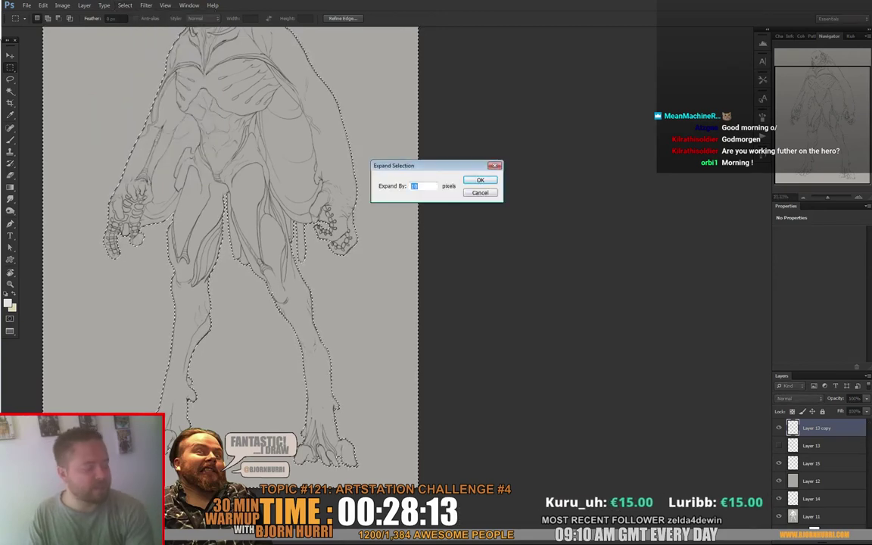
type("3")
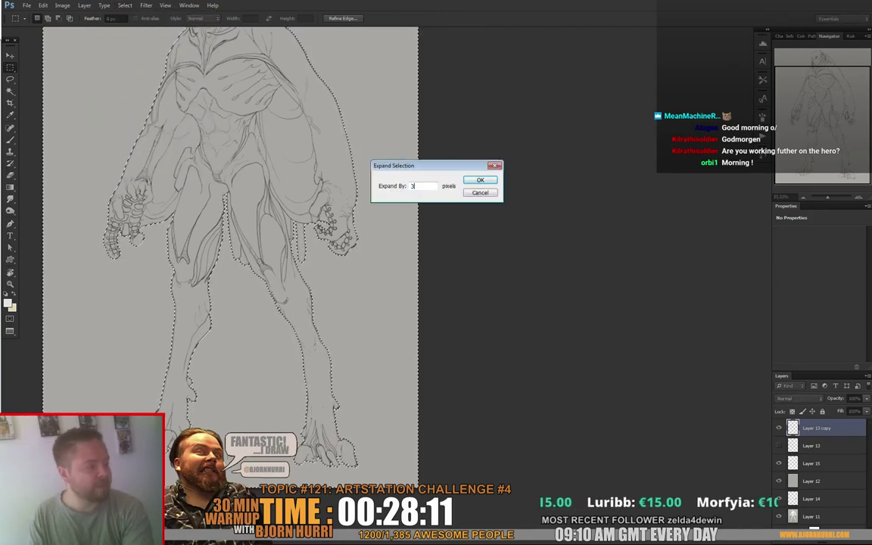
key("Return")
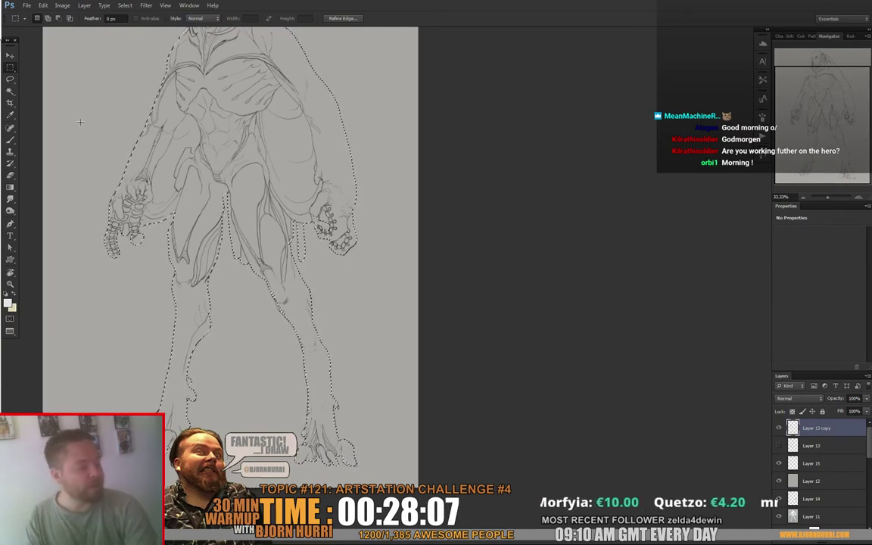
Step: Fill the creature's silhouette with the light grey on Layer 15 and deselect
left_click(824, 464)
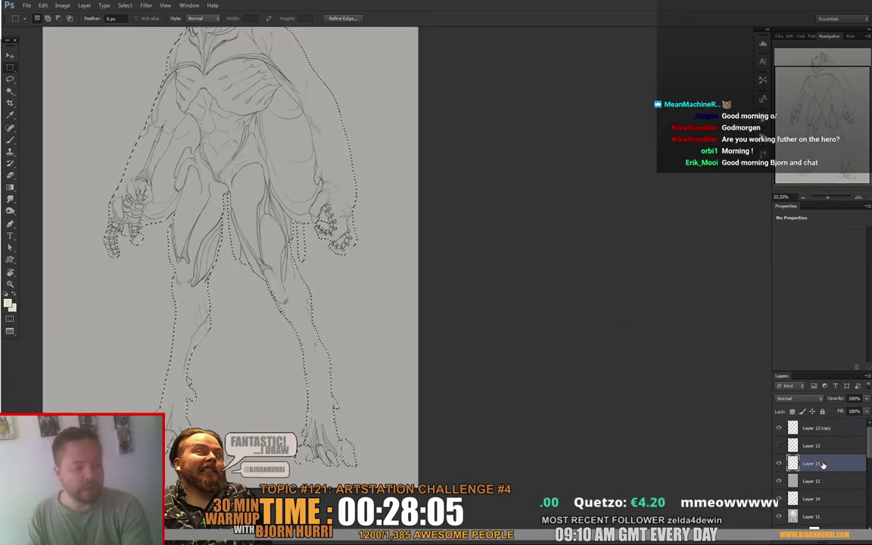
key("alt+BackSpace")
key("ctrl+d")
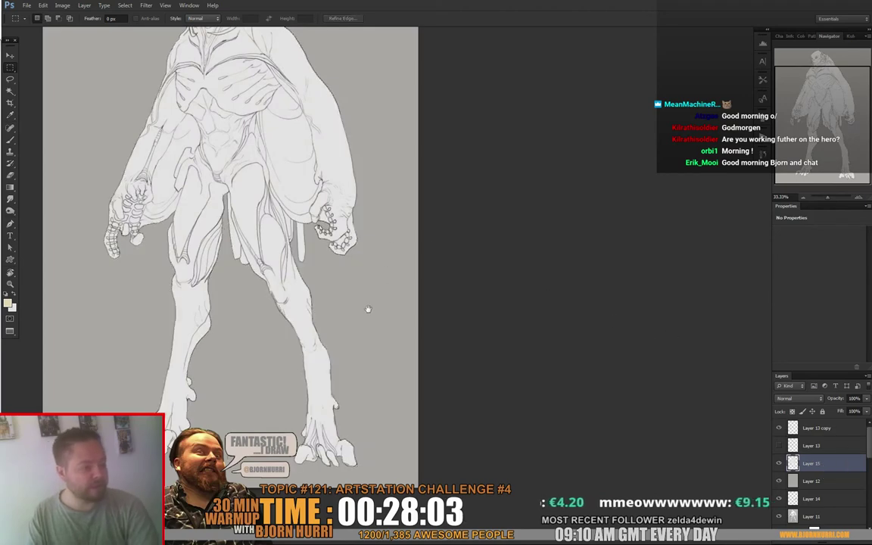
Step: Load Layer 15's silhouette as a selection, add a new layer above it, and hide the selection edges
left_click_drag(368, 309, 402, 428)
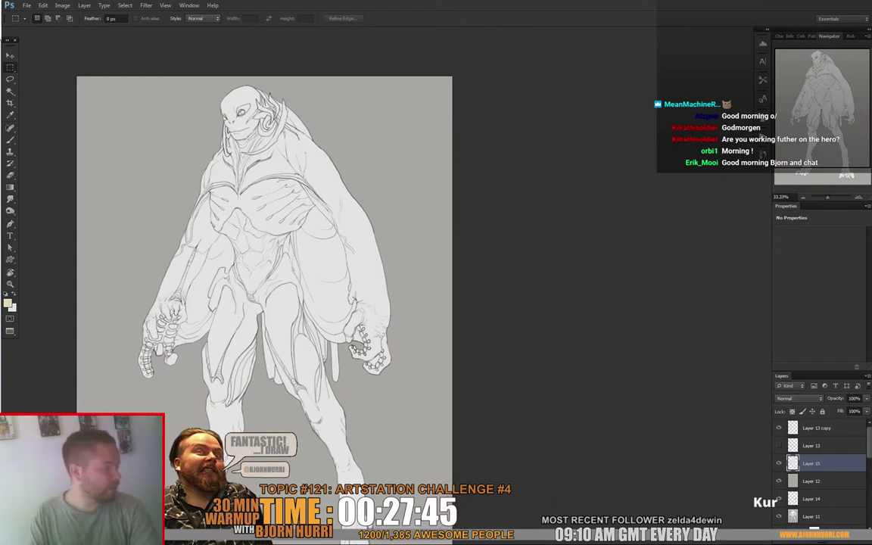
left_click_drag(303, 318, 298, 250)
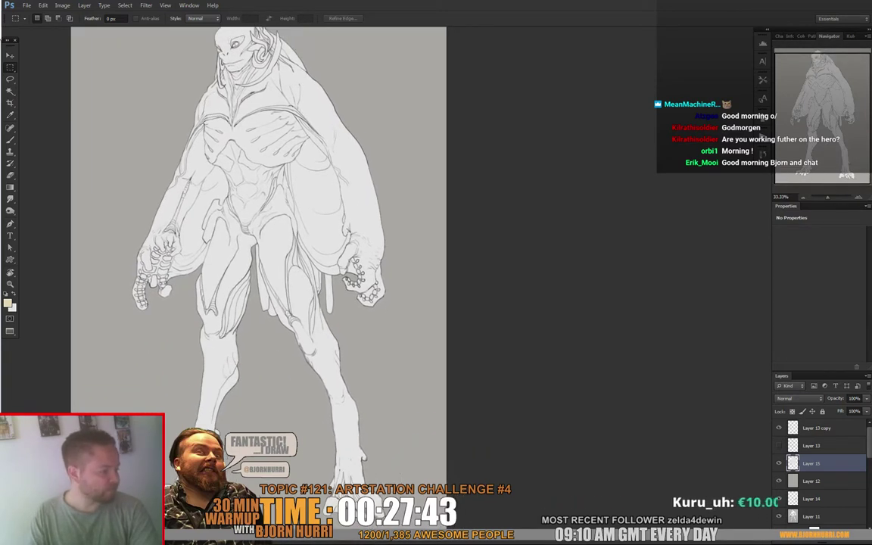
left_click(792, 463, "ctrl")
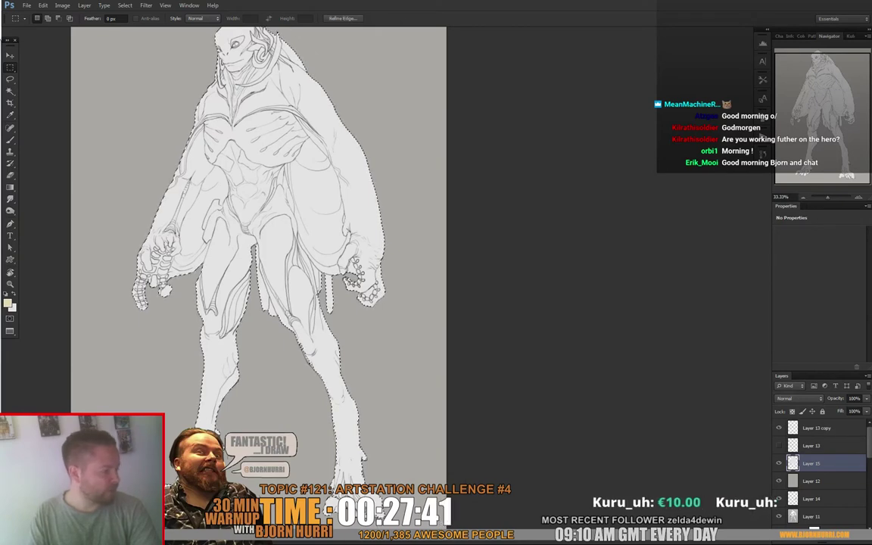
key("ctrl+shift+alt+n")
key("ctrl+h")
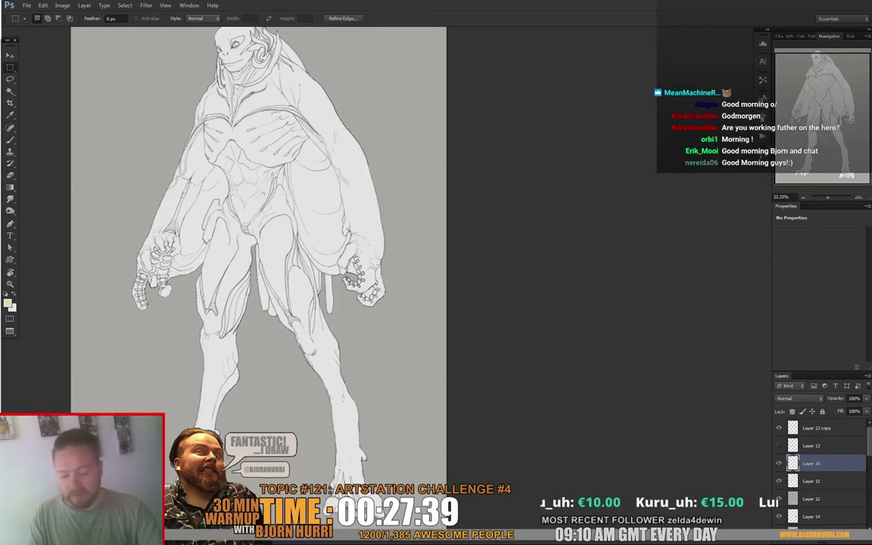
Step: Change the Brush foreground color to a pale teal
key("b")
left_click(8, 303)
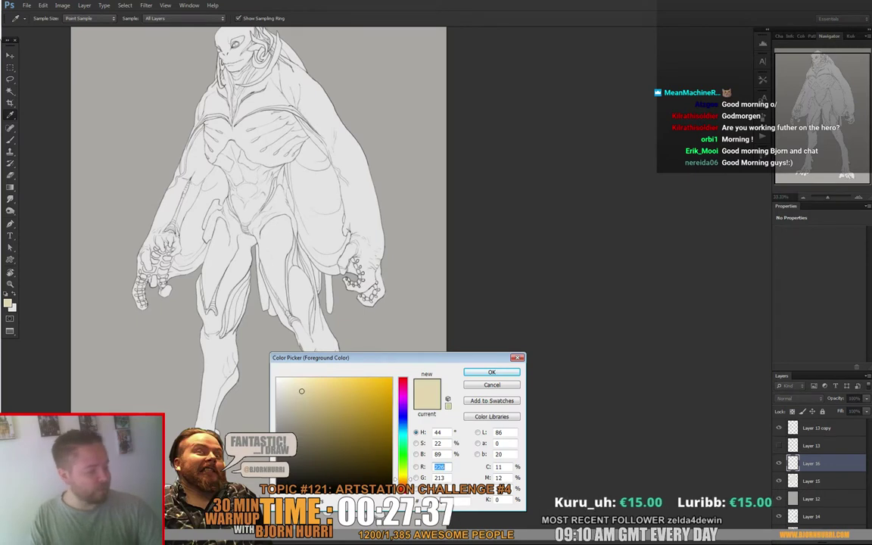
left_click(403, 436)
left_click_drag(403, 436, 403, 433)
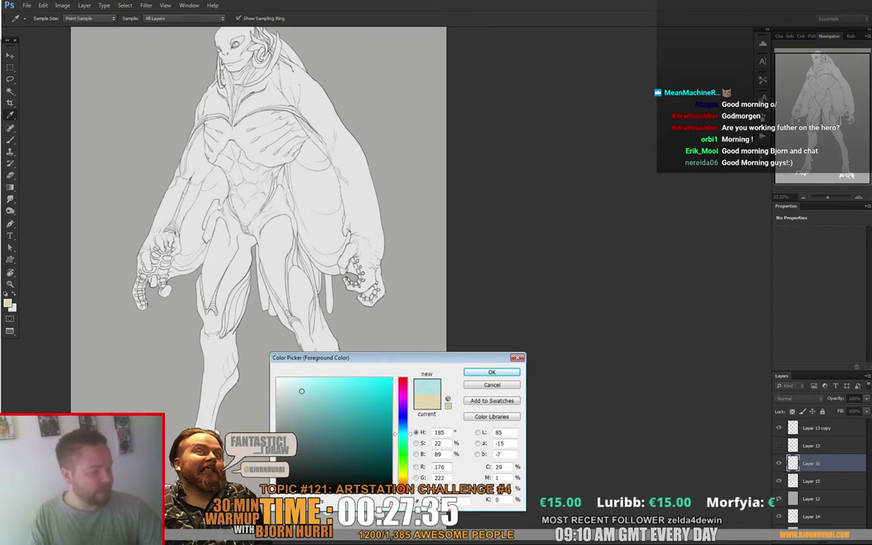
left_click_drag(321, 400, 317, 399)
left_click(492, 372)
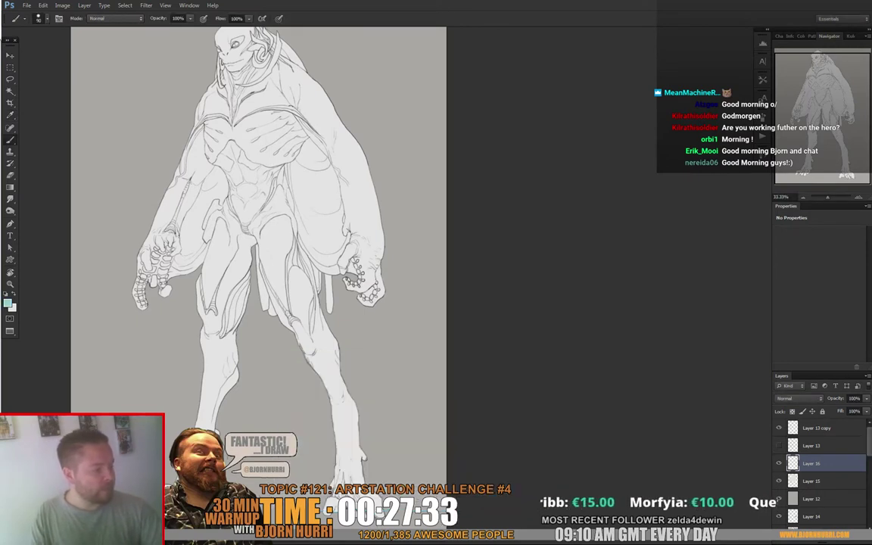
Step: Paint the hanging membrane beside the creature's left arm solid teal on Layer 16
right_click(334, 230)
left_click(311, 234)
mouse_move(311, 235)
left_mouse_down()
mouse_move(318, 260)
mouse_move(292, 182)
mouse_move(310, 152)
mouse_move(333, 178)
mouse_move(301, 179)
mouse_move(302, 236)
mouse_move(331, 270)
mouse_move(306, 169)
mouse_move(326, 236)
mouse_move(312, 175)
left_mouse_up()
key("ctrl+plus")
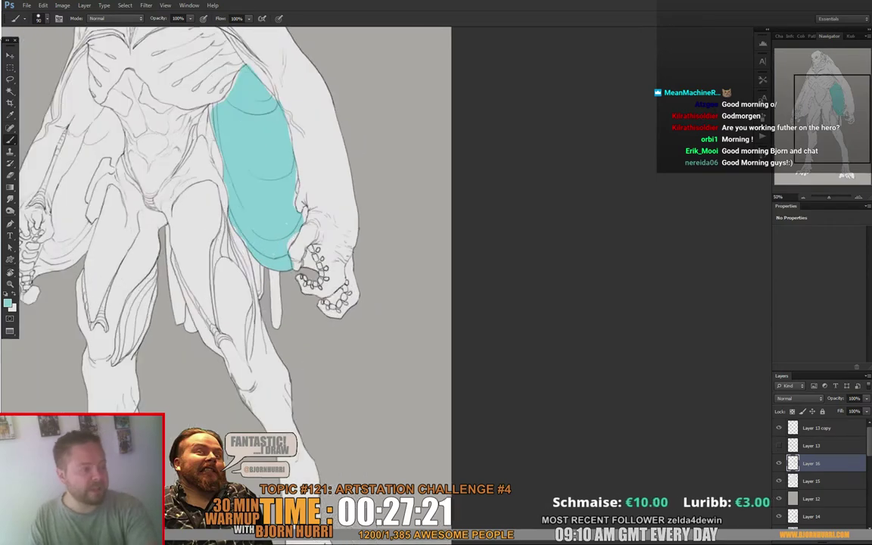
Step: Reduce the Brush size to 34 px and set the Eraser size to 30 px
right_click(270, 221)
left_click_drag(317, 243, 293, 243)
key("Escape")
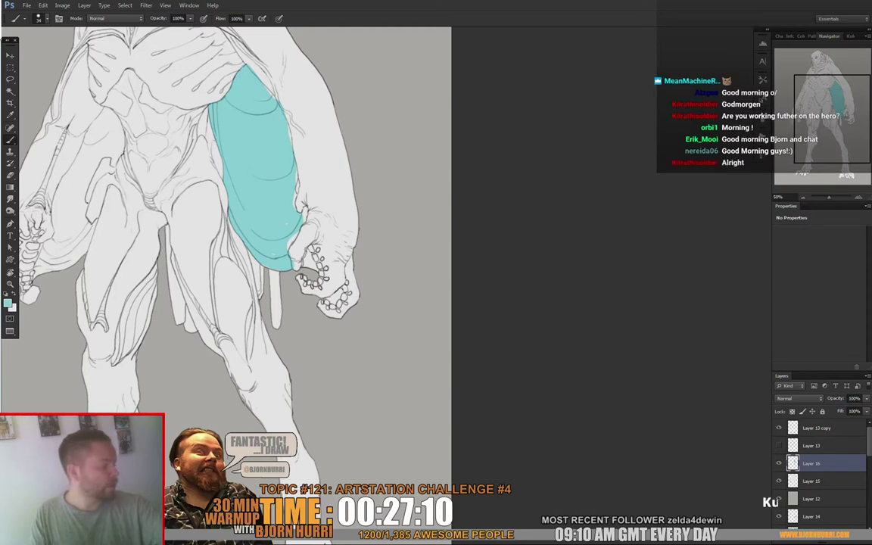
key("e")
right_click(262, 60)
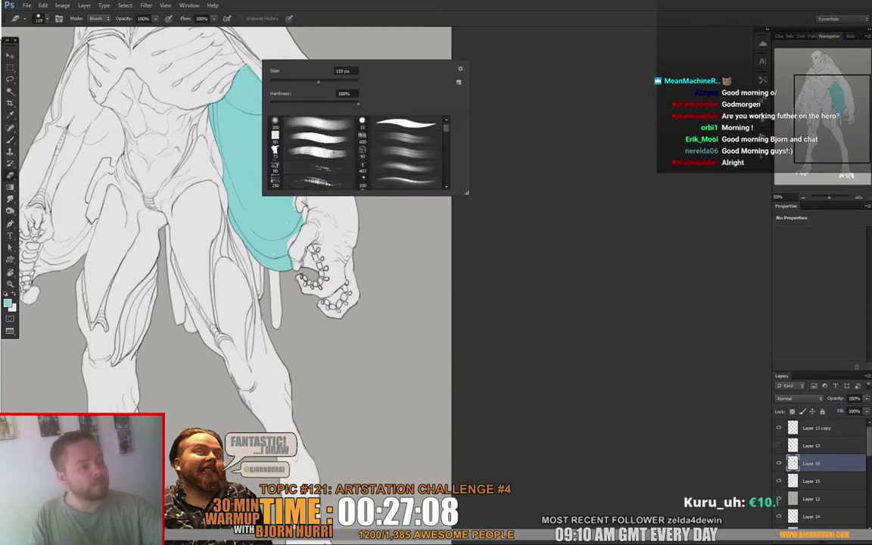
type("30")
key("Return")
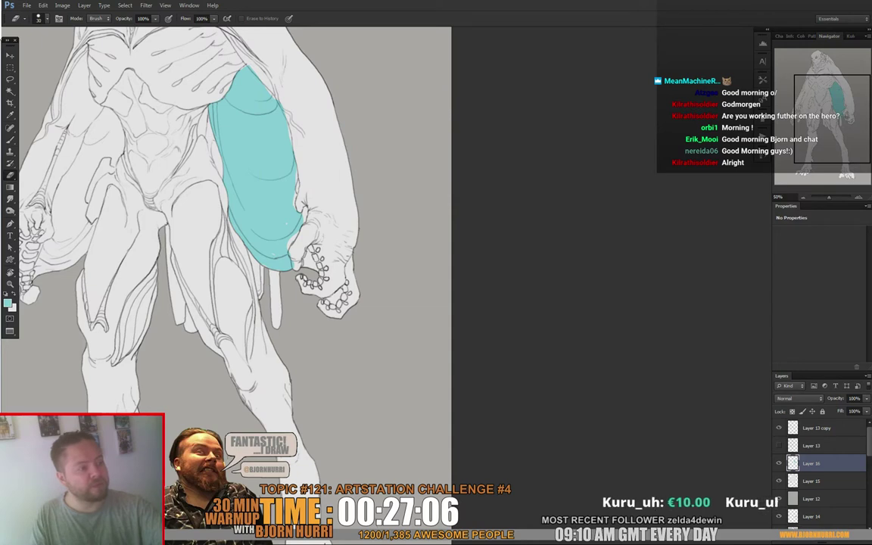
Step: Refine the teal membrane's edge at the creature's left wrist and fill the gap between the left thumb and fingers
key("b")
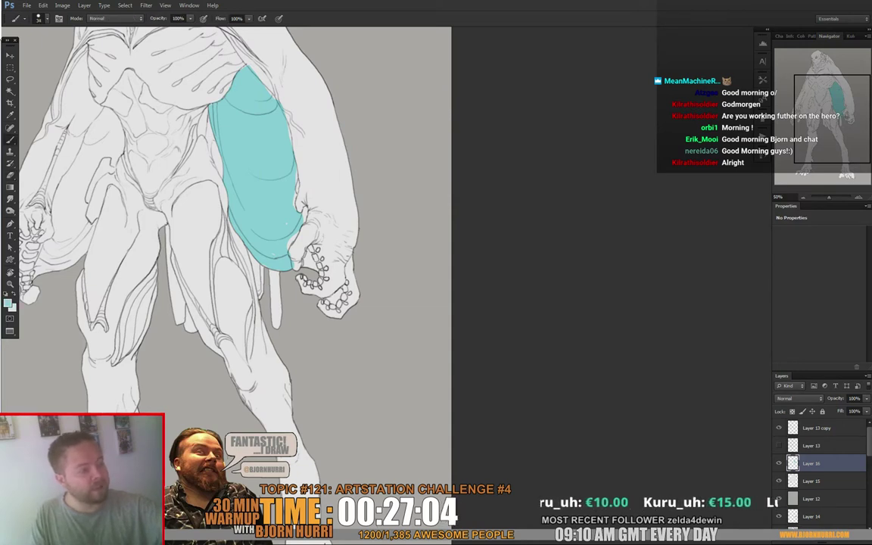
key("e")
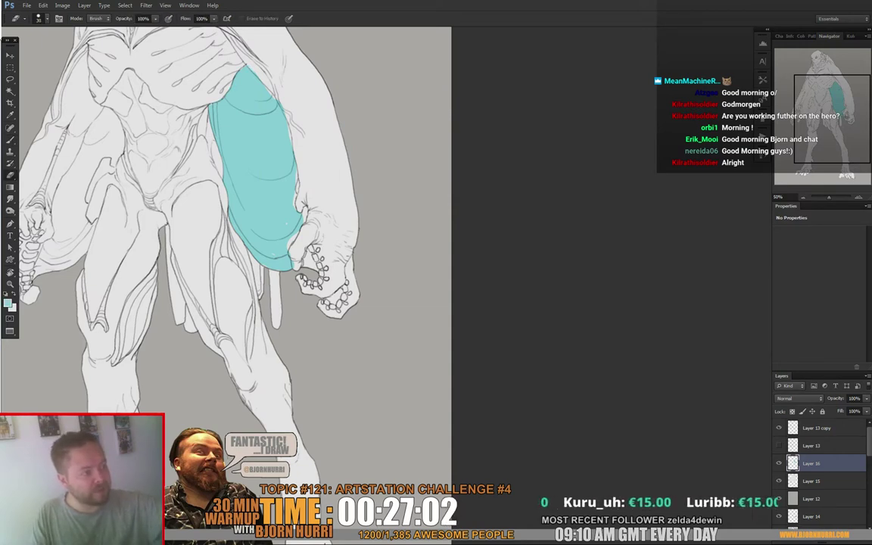
key("b")
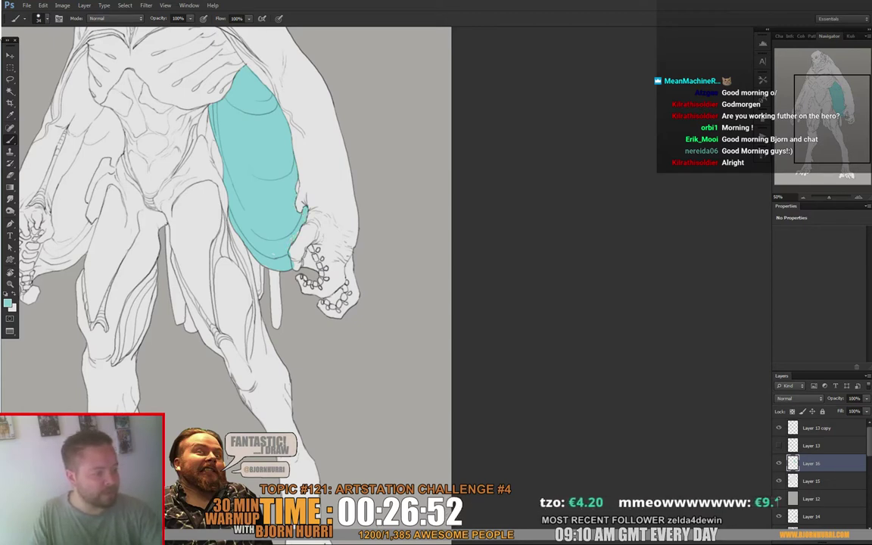
key("e")
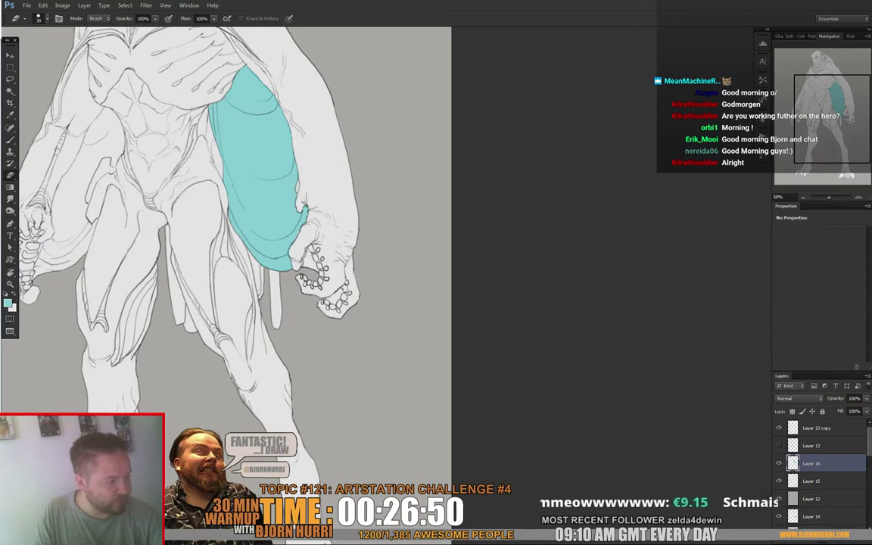
key("b")
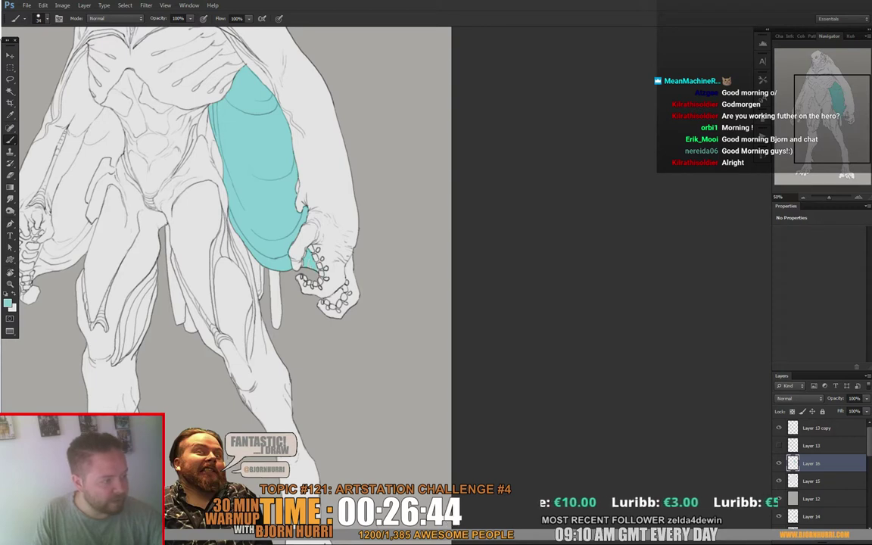
key("e")
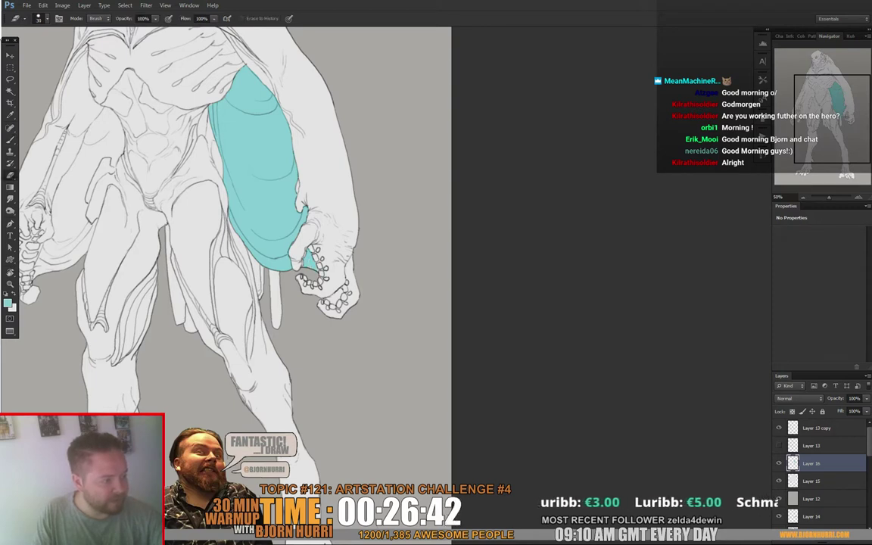
Step: Paint the hanging membrane beside the creature's right arm solid teal on Layer 16, from the hand up to the armpit
key("b")
left_click_drag(249, 189, 359, 284)
mouse_move(155, 355)
left_mouse_down()
mouse_move(148, 369)
mouse_move(163, 333)
left_mouse_up()
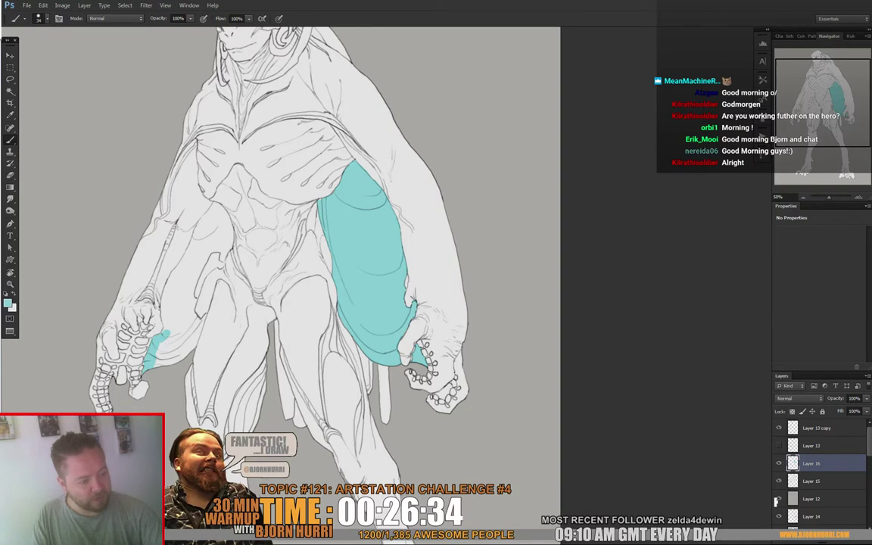
mouse_move(153, 366)
left_mouse_down()
mouse_move(180, 329)
mouse_move(192, 340)
mouse_move(199, 327)
mouse_move(197, 285)
mouse_move(210, 244)
left_mouse_up()
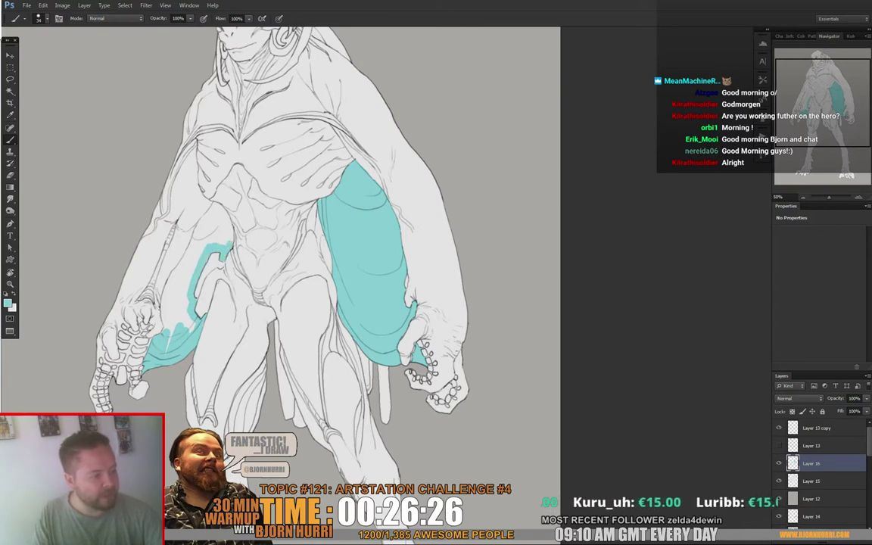
mouse_move(230, 226)
left_mouse_down()
mouse_move(210, 205)
mouse_move(176, 275)
left_mouse_up()
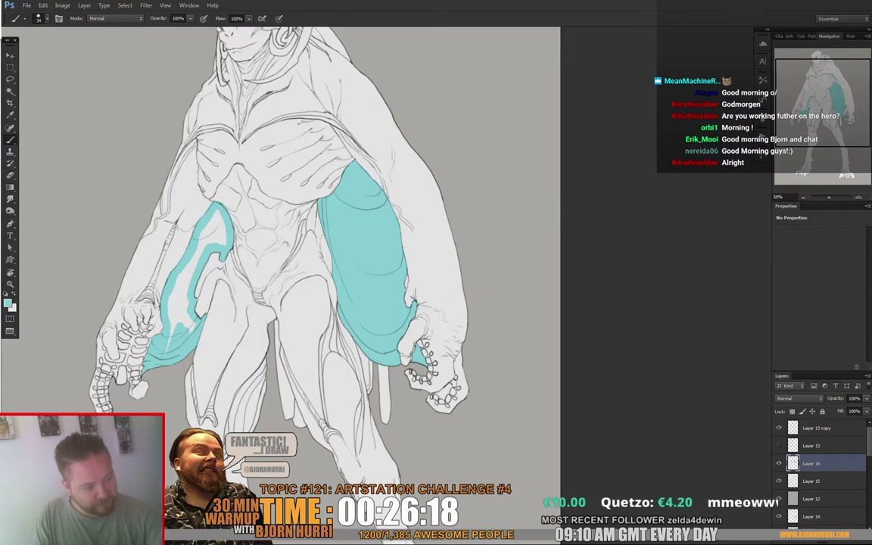
key("e")
key("b")
mouse_move(173, 309)
left_mouse_down()
mouse_move(175, 343)
mouse_move(182, 277)
mouse_move(185, 320)
left_mouse_up()
mouse_move(167, 261)
left_mouse_down()
mouse_move(177, 232)
mouse_move(212, 225)
mouse_move(224, 240)
left_mouse_up()
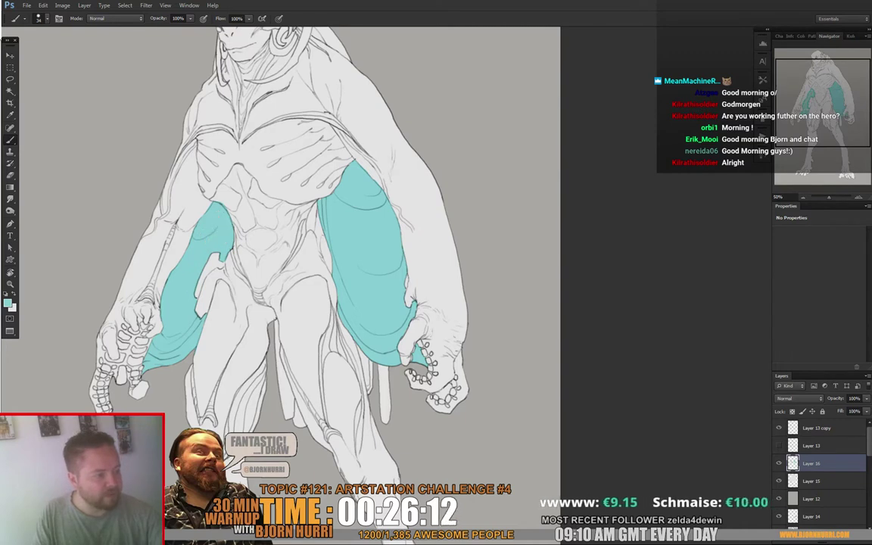
key("e")
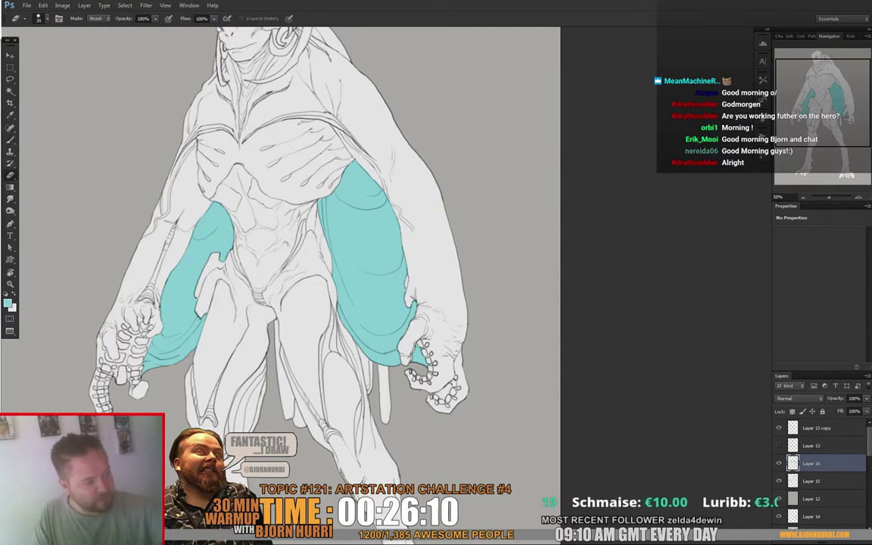
key("b")
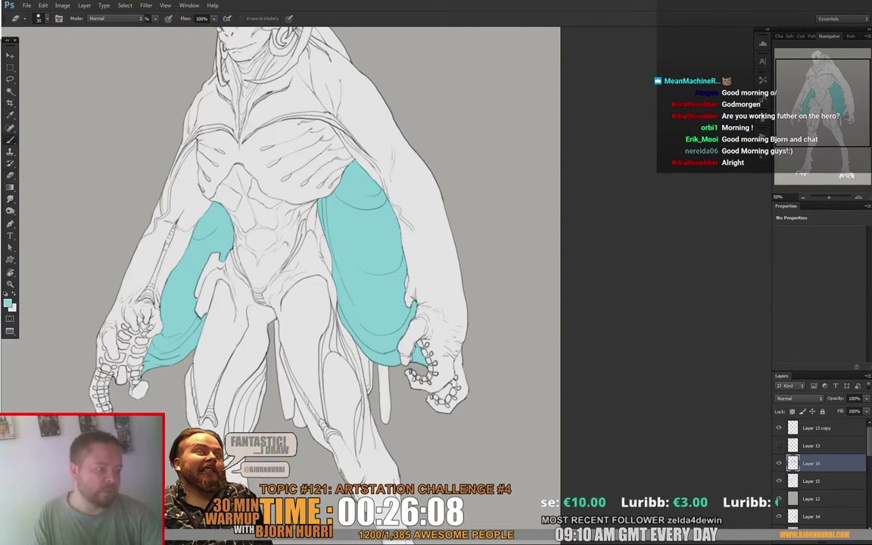
Step: Paint the curved band above the creature's left ribs teal, from the center of the chest to the armpit
left_click_drag(318, 303, 308, 235)
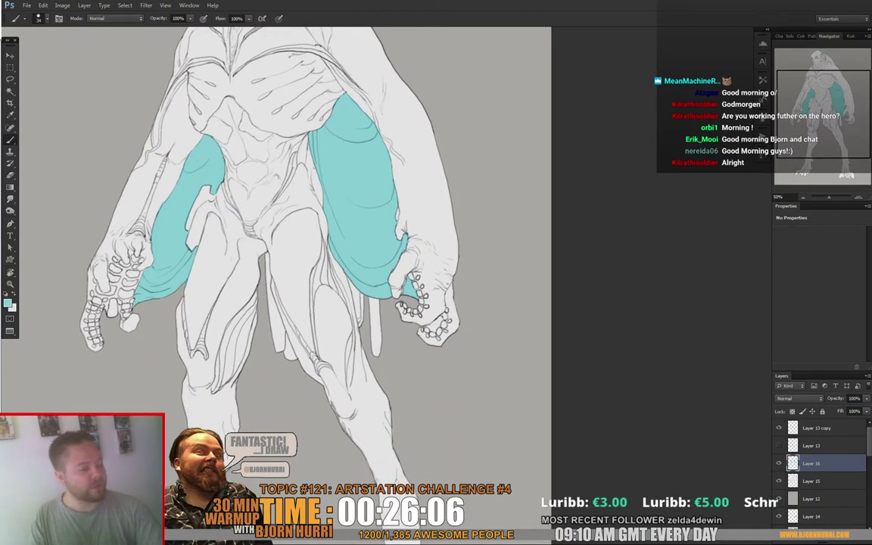
left_click_drag(303, 189, 260, 302)
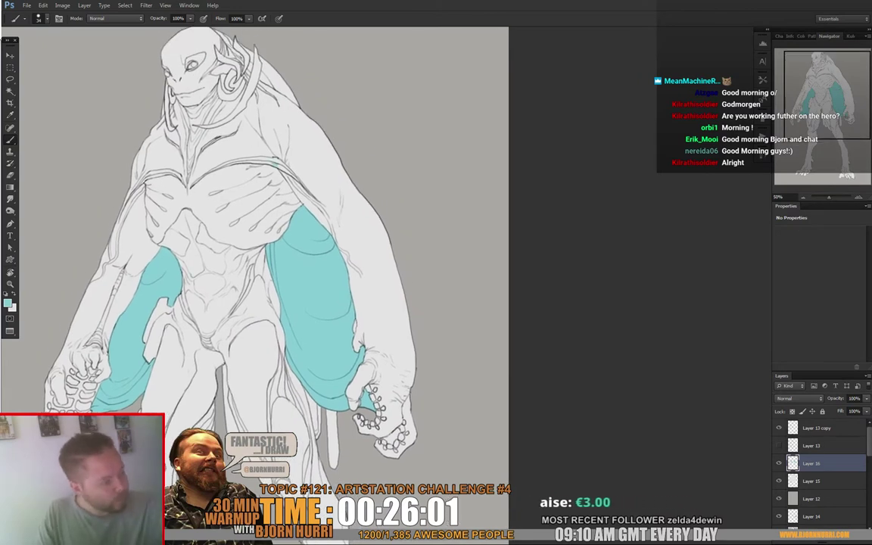
left_click_drag(275, 161, 284, 170)
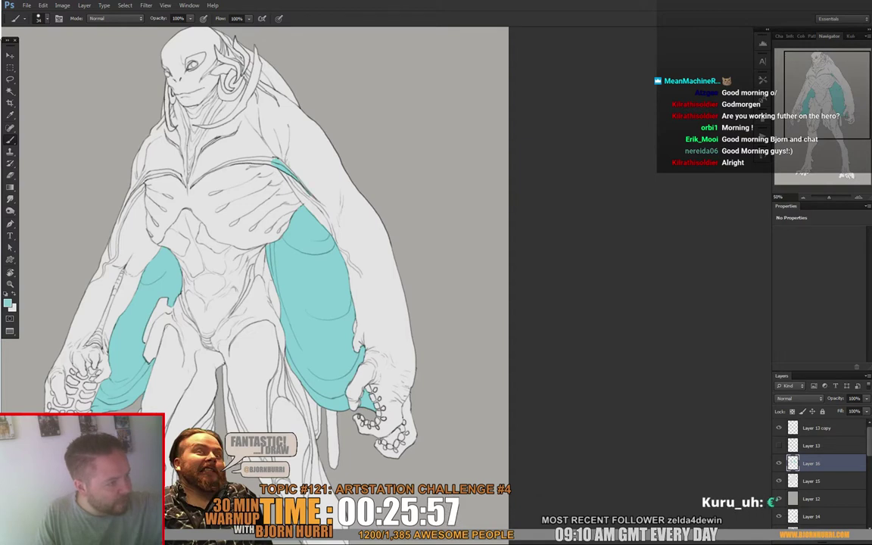
left_click_drag(284, 181, 367, 150)
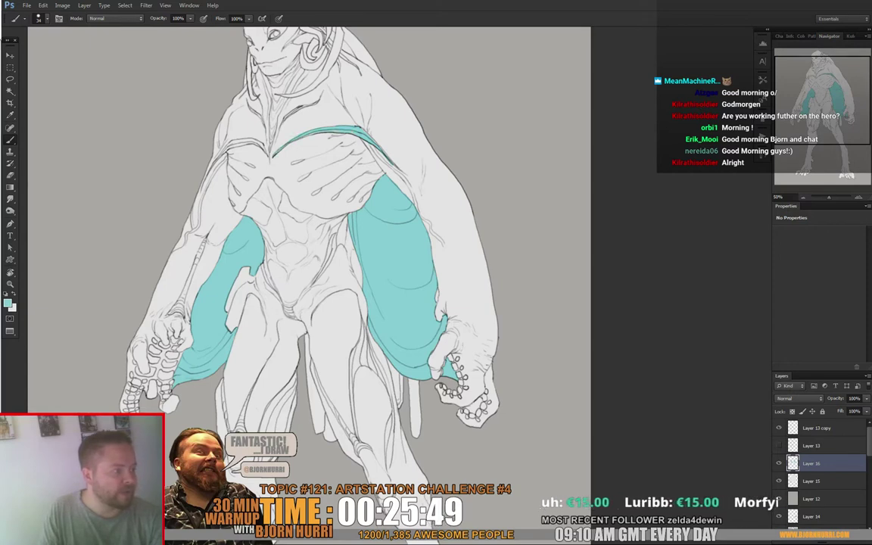
key("e")
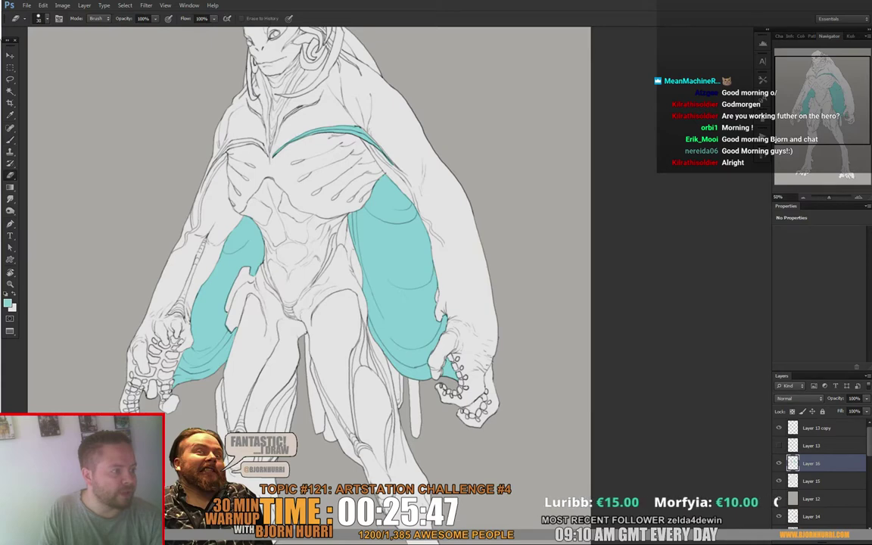
key("b")
Step: Reduce the Brush size to 14 px and paint the narrow folds on both sides of the upper chest teal
left_click_drag(379, 227, 285, 259)
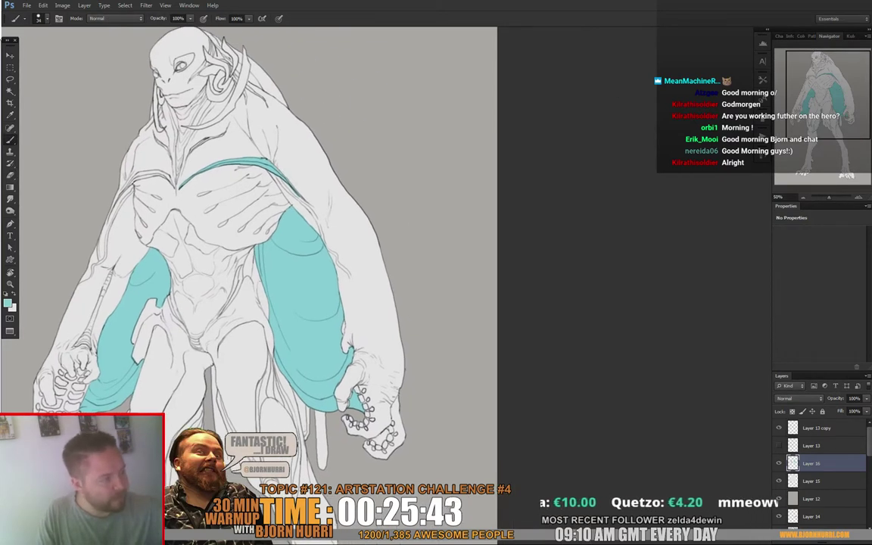
mouse_move(227, 144)
left_mouse_down()
mouse_move(303, 178)
mouse_move(314, 201)
mouse_move(298, 199)
left_mouse_up()
right_click(303, 178)
key("Return")
right_click(281, 175)
key("Return")
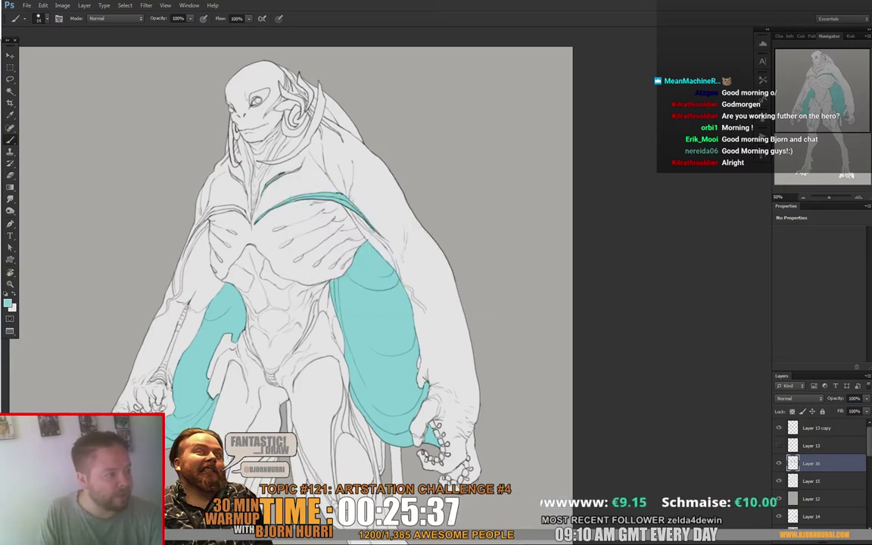
left_click_drag(318, 228, 399, 220)
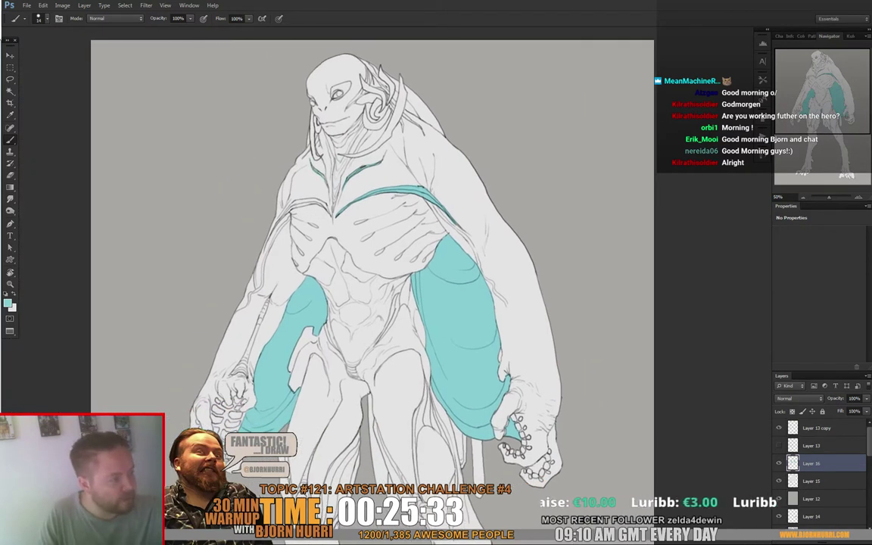
Step: Paint the curved band above the creature's right ribs teal, from the center of the chest to the arm
left_click_drag(420, 186, 433, 128)
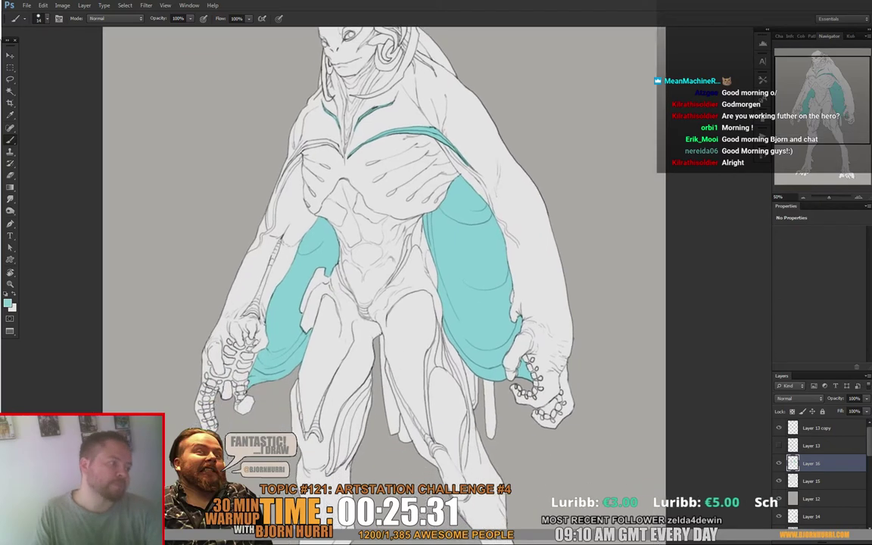
key("e")
key("b")
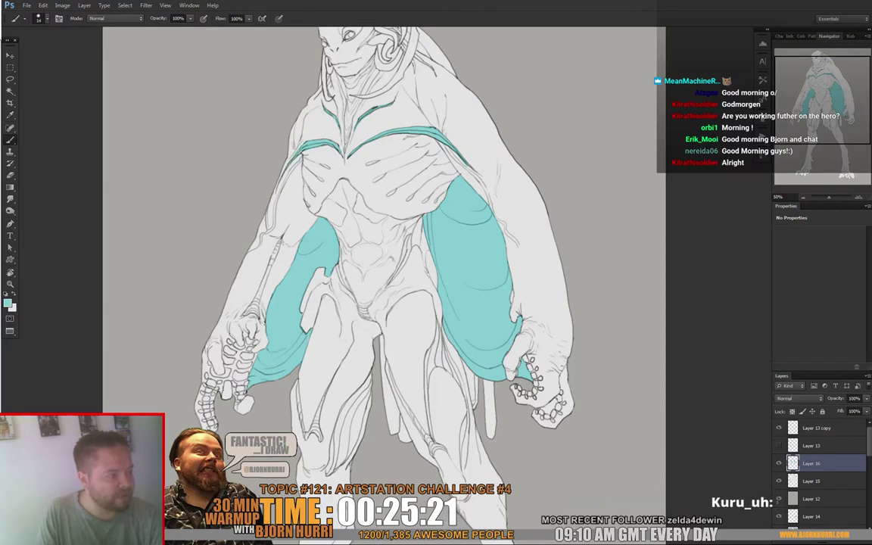
key("e")
key("b")
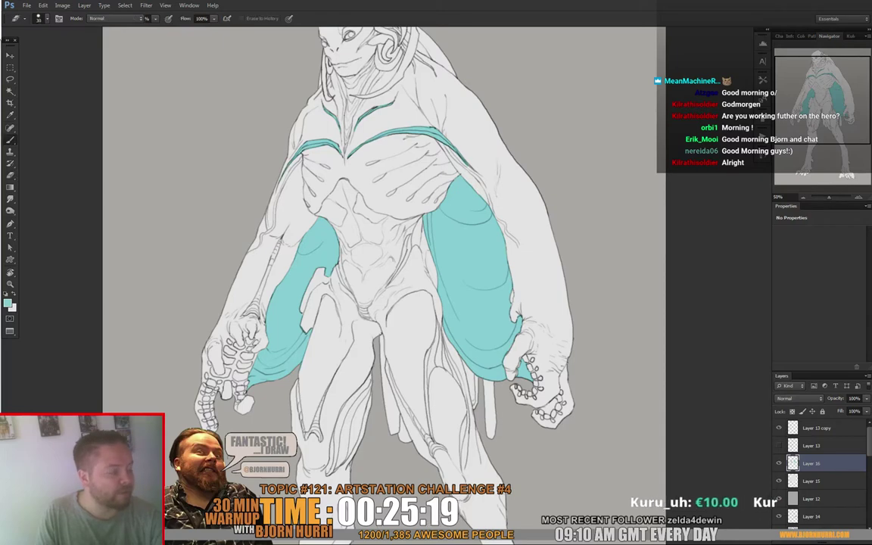
Step: Paint the tendon strip along the creature's right forearm and the narrow strips along both hips and the groin teal
mouse_move(378, 227)
left_mouse_down()
mouse_move(340, 283)
mouse_move(330, 212)
left_mouse_up()
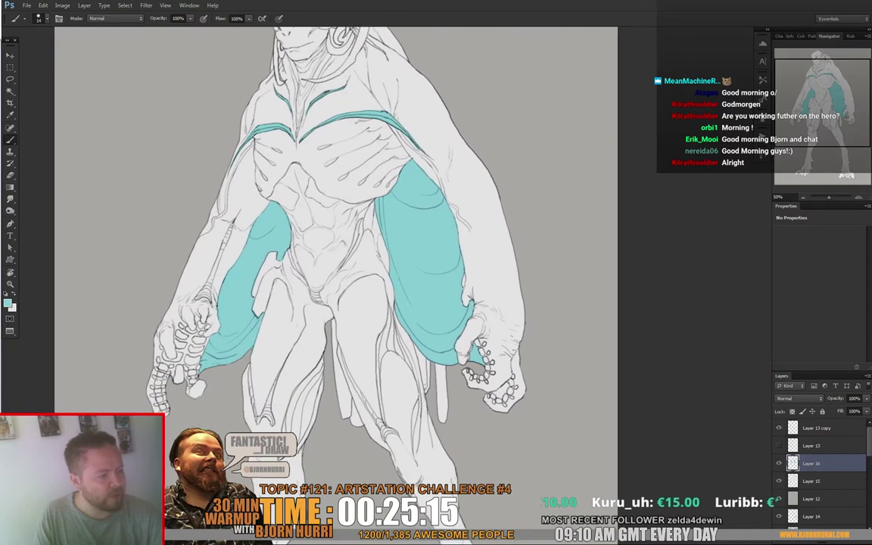
left_click_drag(232, 225, 223, 251)
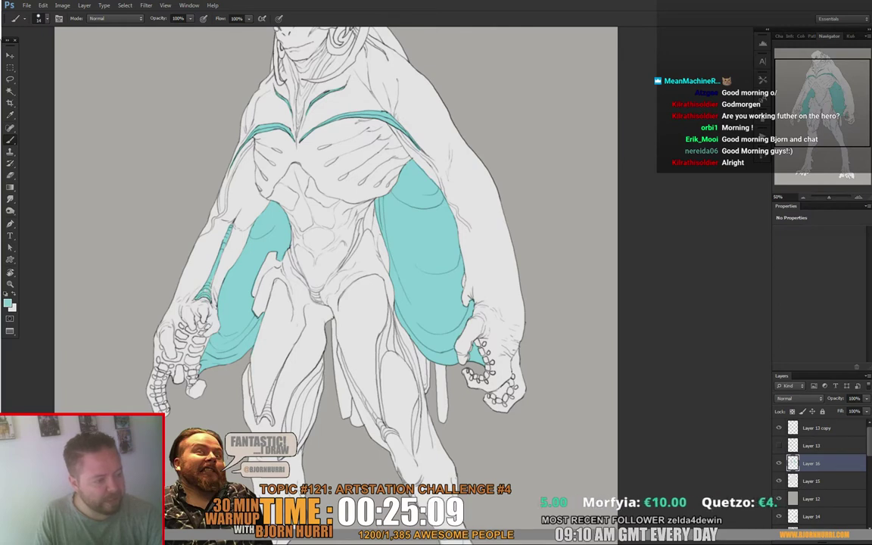
left_click_drag(356, 257, 373, 203)
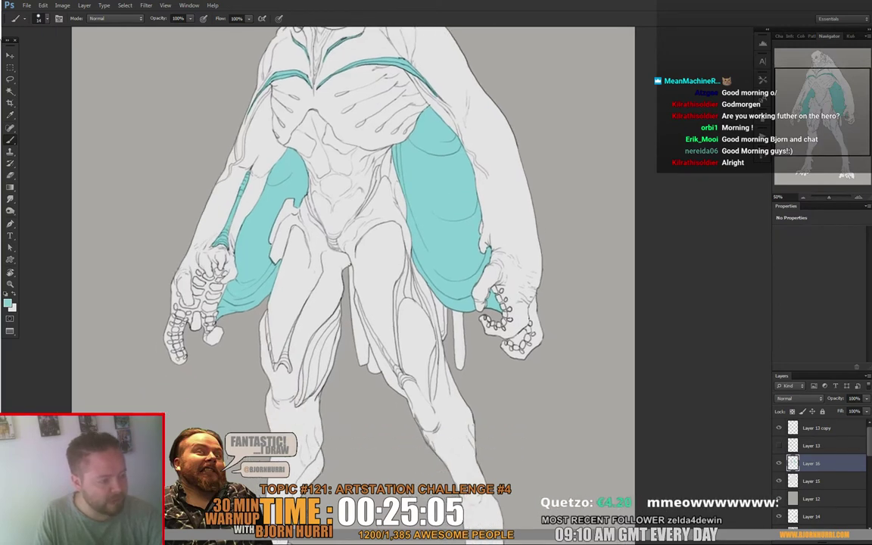
mouse_move(378, 249)
left_mouse_down()
mouse_move(301, 243)
mouse_move(277, 273)
mouse_move(285, 211)
mouse_move(286, 235)
mouse_move(240, 231)
left_mouse_up()
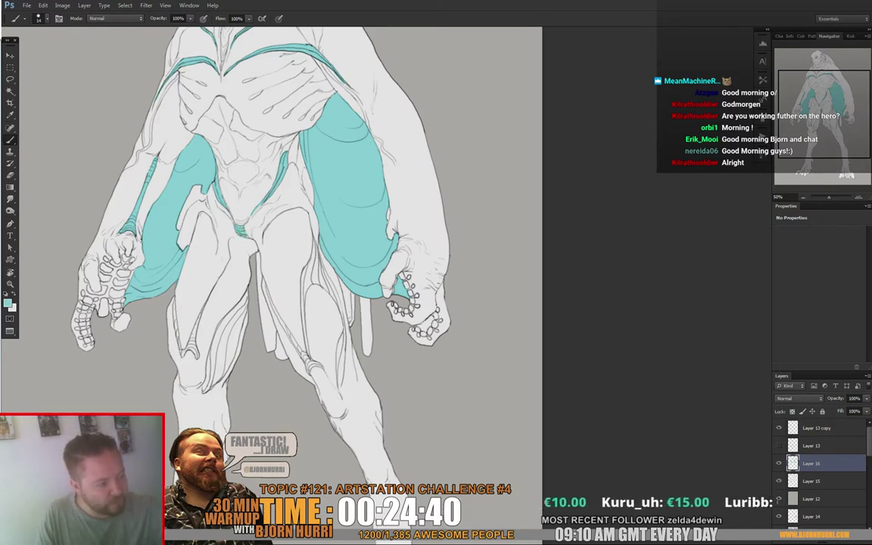
Step: Paint the outer strip and the forked tendon above the knee on the creature's right thigh teal
left_click_drag(395, 460, 455, 352)
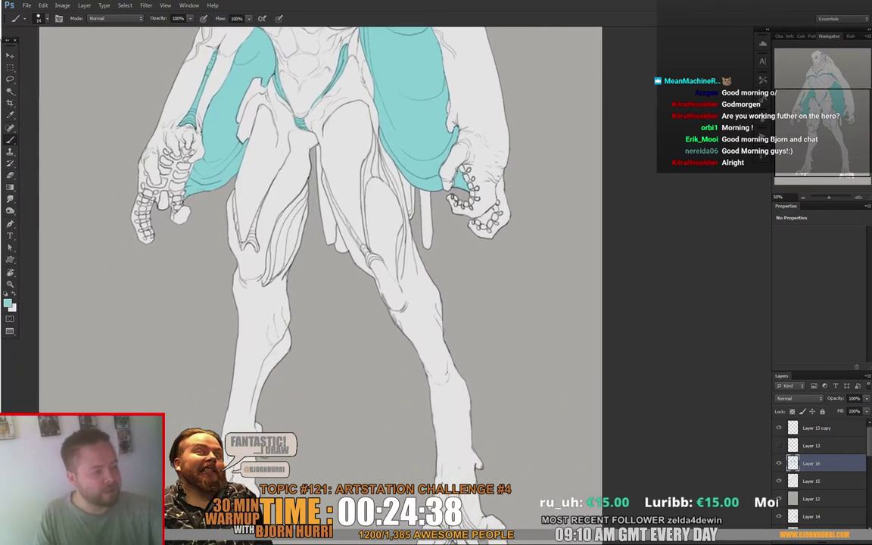
left_click_drag(234, 194, 239, 237)
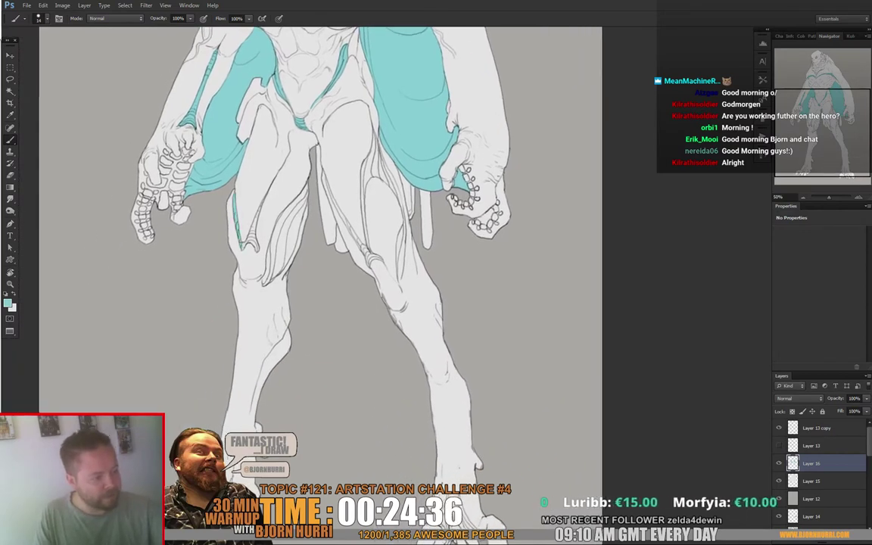
key("e")
key("b")
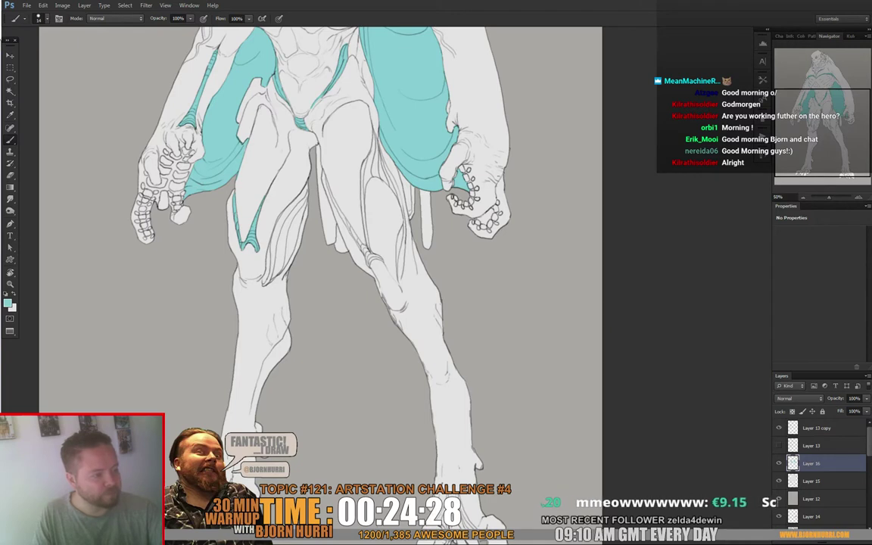
Step: Enlarge the brush and paint the striated muscle on the inner side of the creature's right thigh teal
mouse_move(268, 274)
left_mouse_down()
mouse_move(220, 284)
mouse_move(218, 292)
mouse_move(256, 283)
mouse_move(224, 270)
left_mouse_up()
right_click(232, 258)
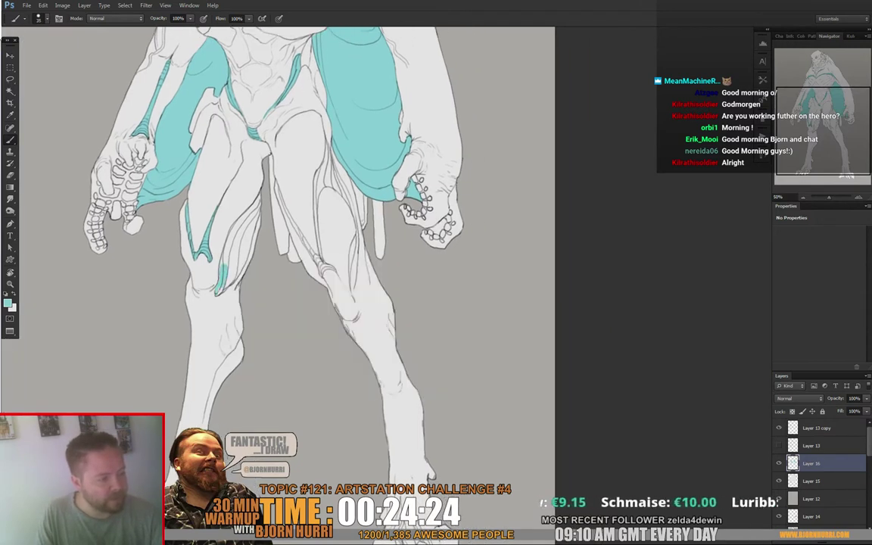
mouse_move(203, 239)
left_mouse_down()
mouse_move(227, 185)
mouse_move(256, 215)
mouse_move(239, 273)
left_mouse_up()
key("e")
key("b")
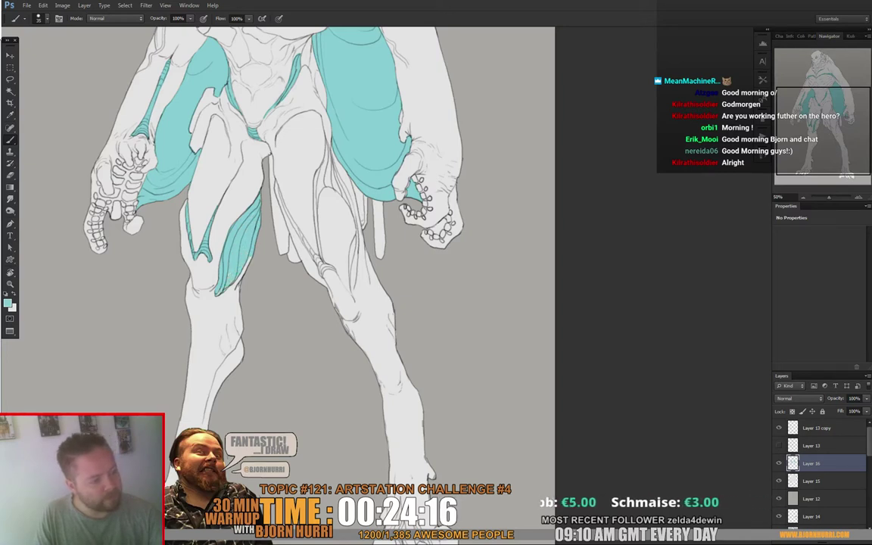
Step: Reduce the brush size and paint the diagonal tendon strip across the creature's left thigh teal, down to its fork above the knee
key("e")
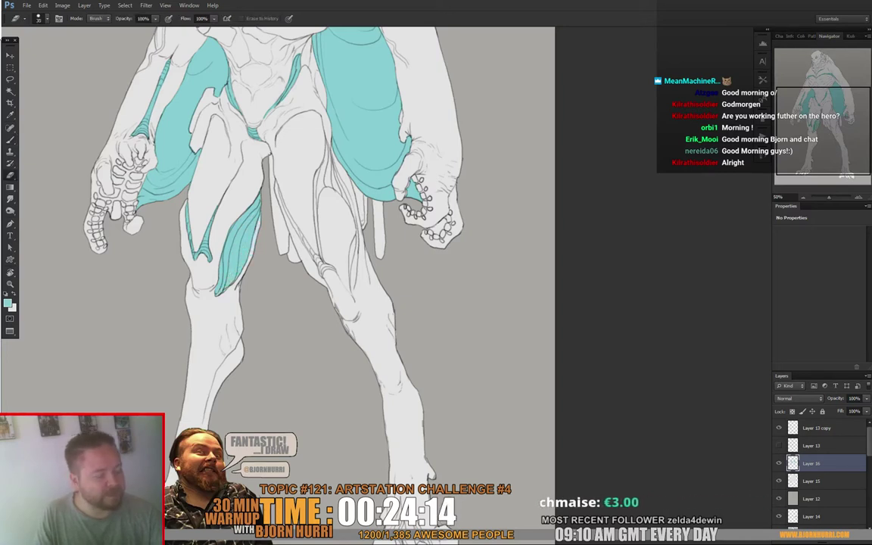
key("b")
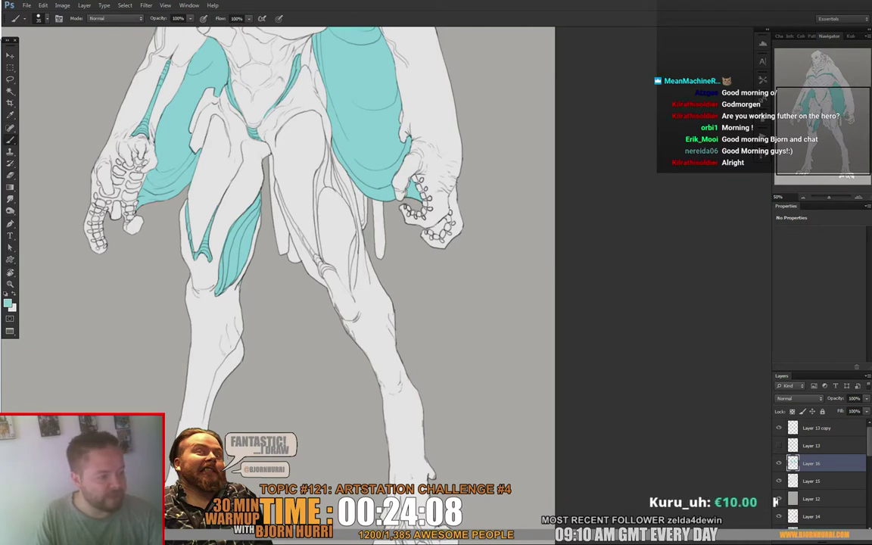
mouse_move(303, 198)
left_mouse_down()
mouse_move(242, 229)
mouse_move(258, 252)
left_mouse_up()
right_click(241, 230)
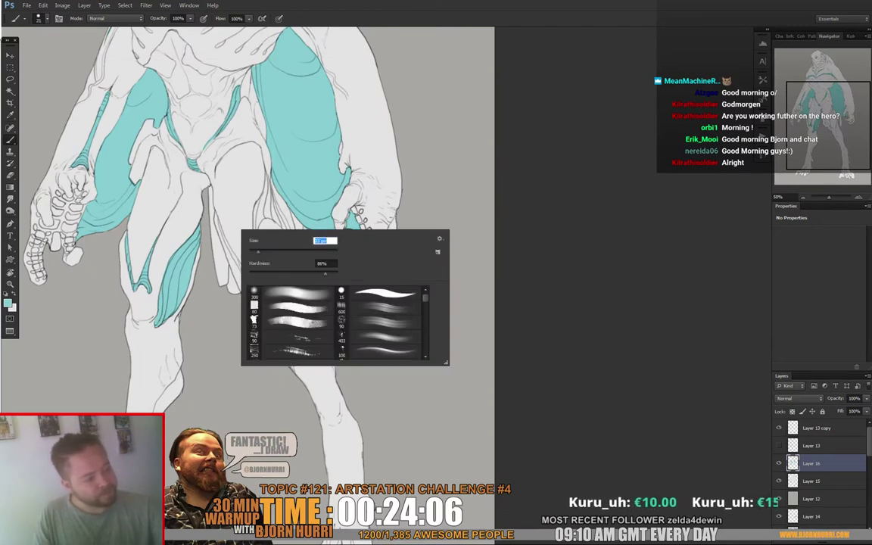
left_click_drag(218, 215, 251, 283)
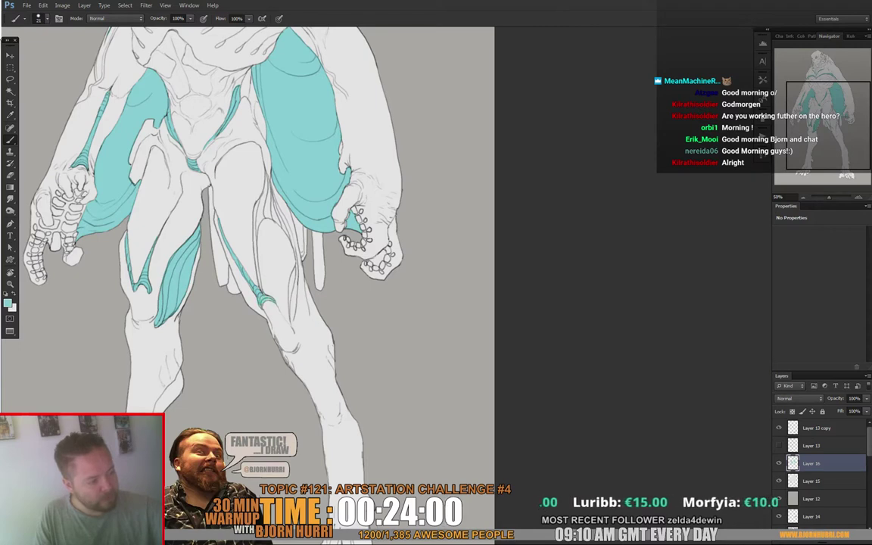
Step: Paint the branching muscle strips from the creature's left hip teal, including the outer muscle tapering to the knee
left_click_drag(262, 293, 256, 204)
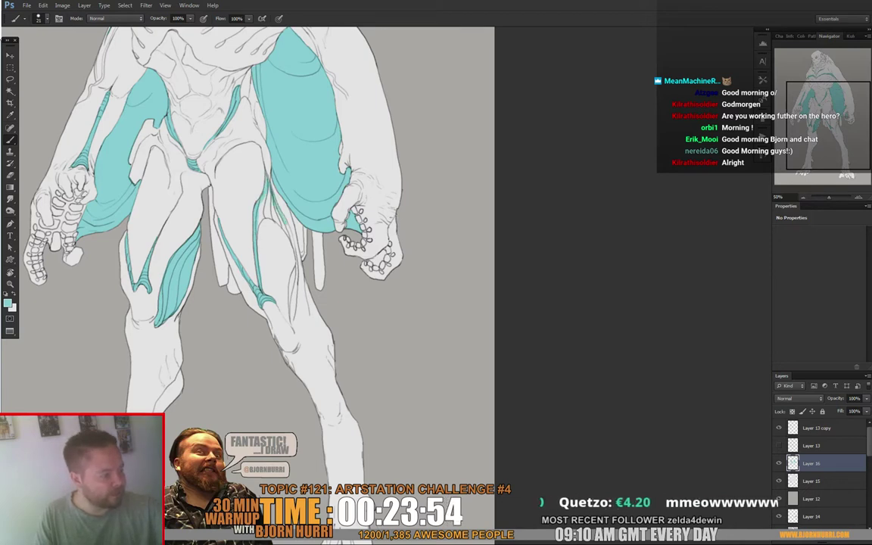
key("e")
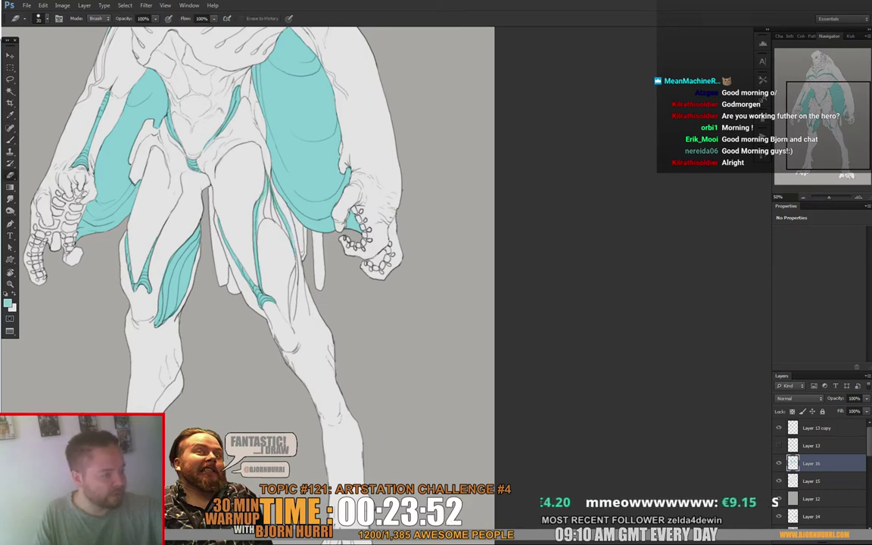
key("b")
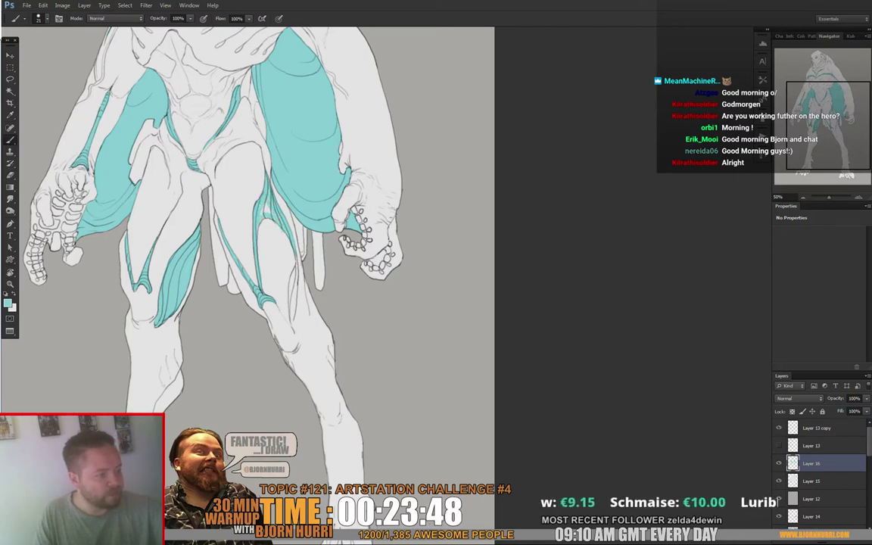
key("e")
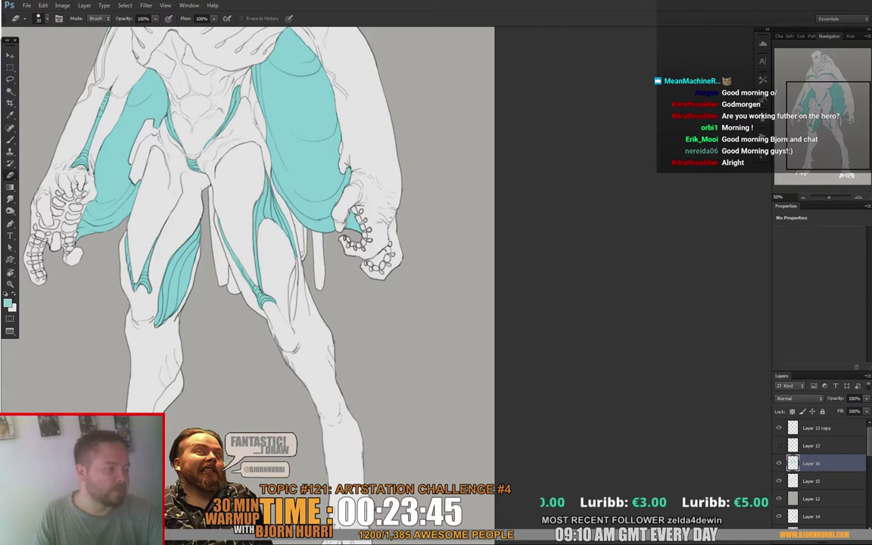
key("b")
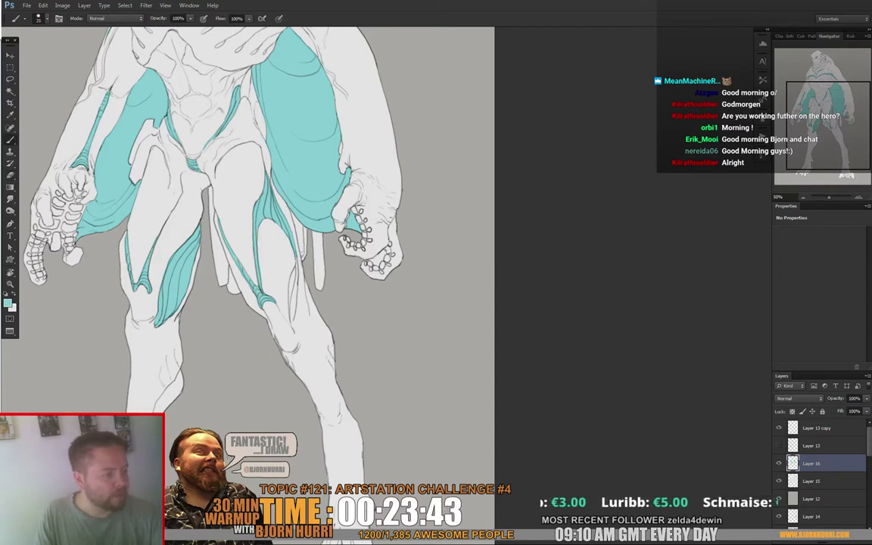
left_click_drag(258, 227, 243, 204)
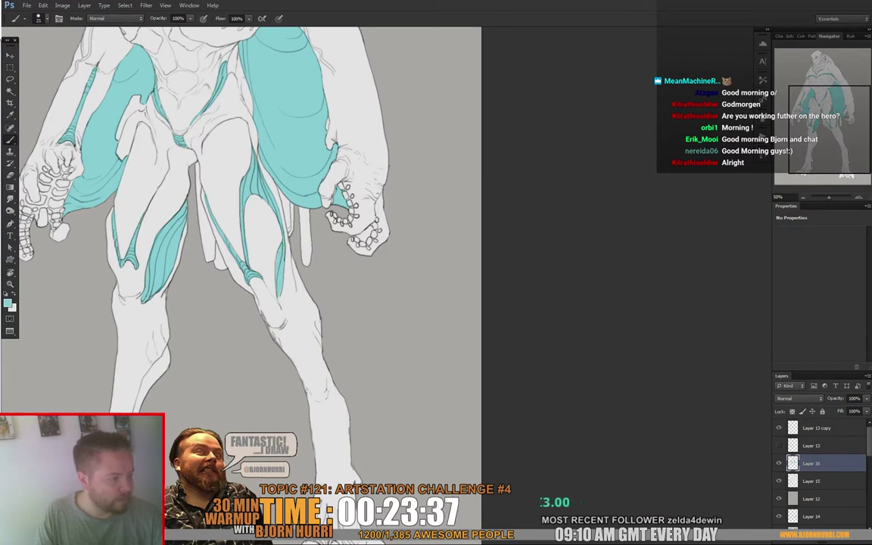
left_click_drag(250, 220, 248, 246)
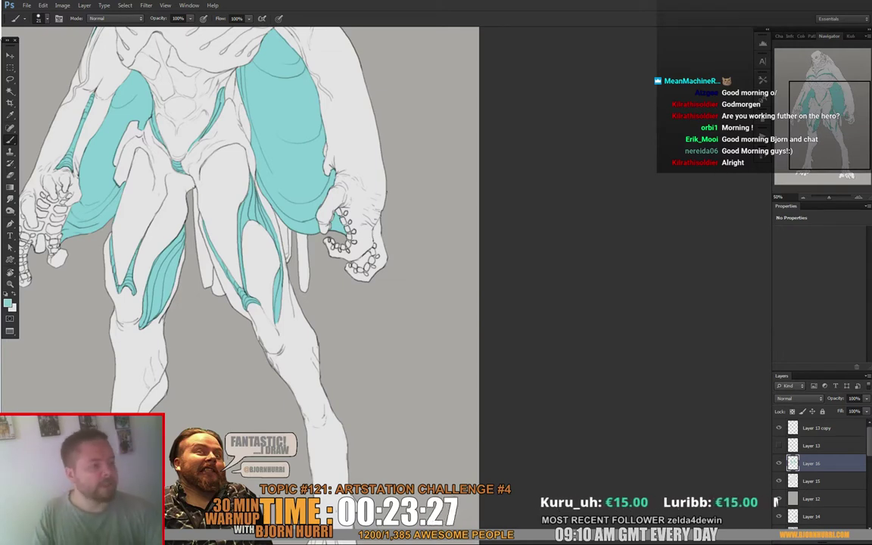
Step: Paint the small teardrop-shaped rib tips on both sides of the creature's chest teal
left_click_drag(258, 190, 319, 297)
left_click_drag(288, 196, 312, 265)
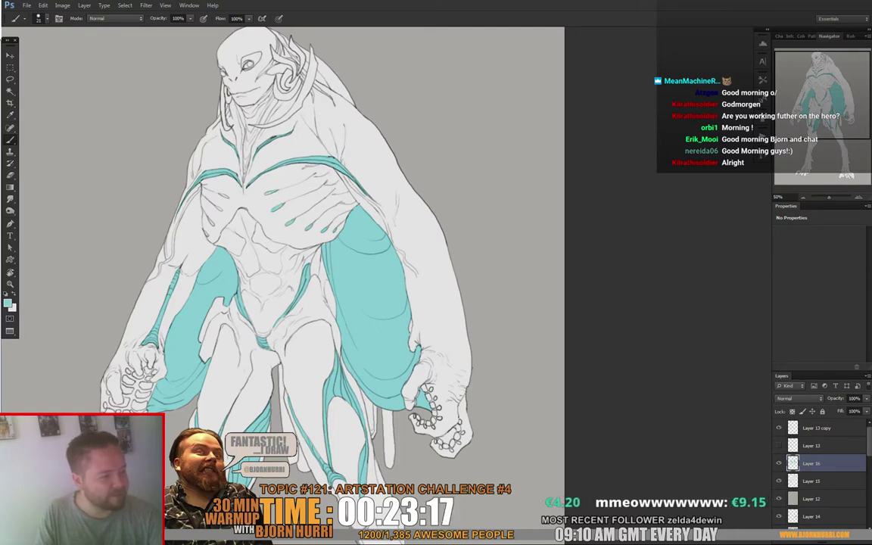
left_click_drag(363, 227, 440, 228)
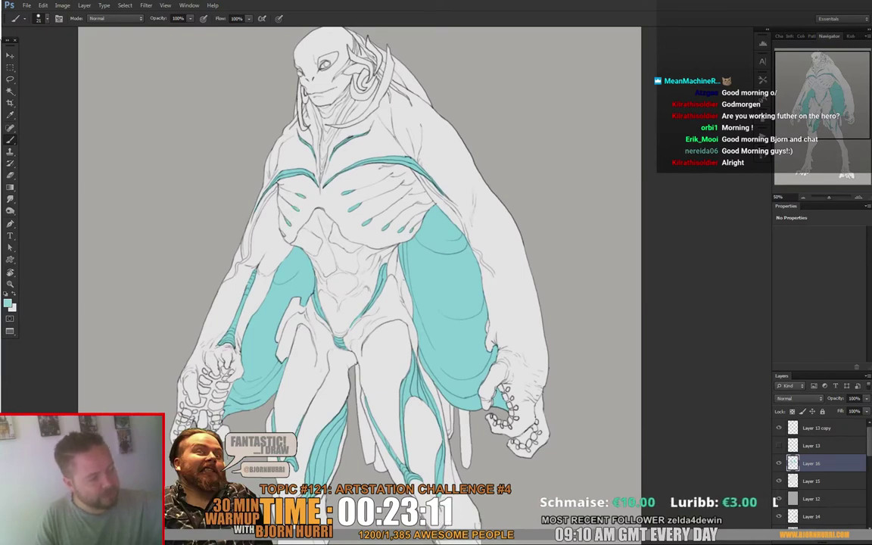
Step: Paint the creature's throat, the central strip running down to the chest and the hollow behind the left jaw teal
left_click_drag(364, 227, 299, 317)
mouse_move(257, 274)
left_mouse_down()
mouse_move(255, 201)
mouse_move(257, 215)
mouse_move(283, 188)
left_mouse_up()
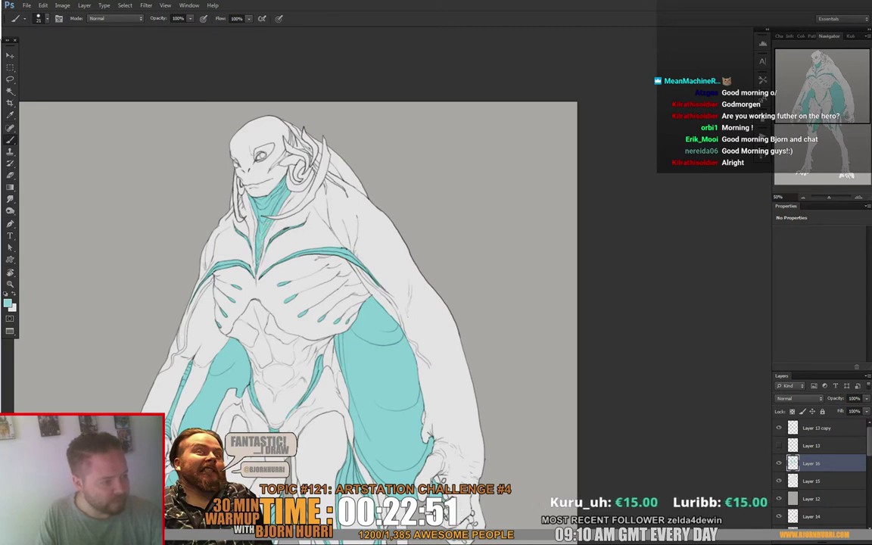
left_click_drag(340, 257, 325, 299)
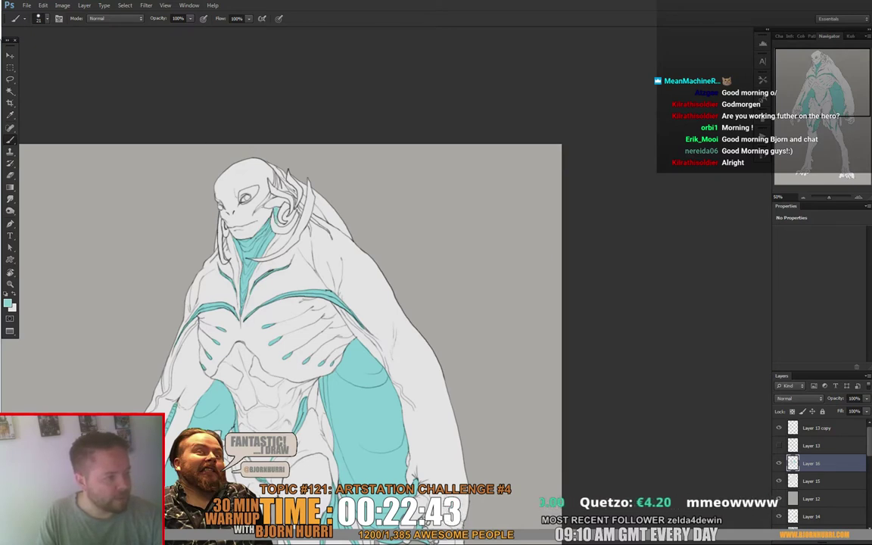
Step: Paint the stripe on the creature's left cheek, the band behind the temple and the areas around both eyes teal
left_click_drag(340, 302, 335, 316)
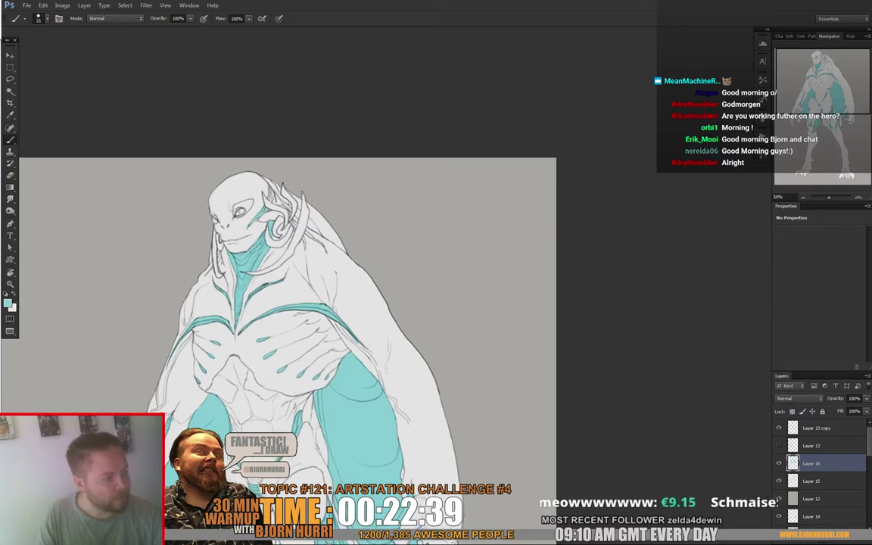
left_click_drag(323, 305, 295, 351)
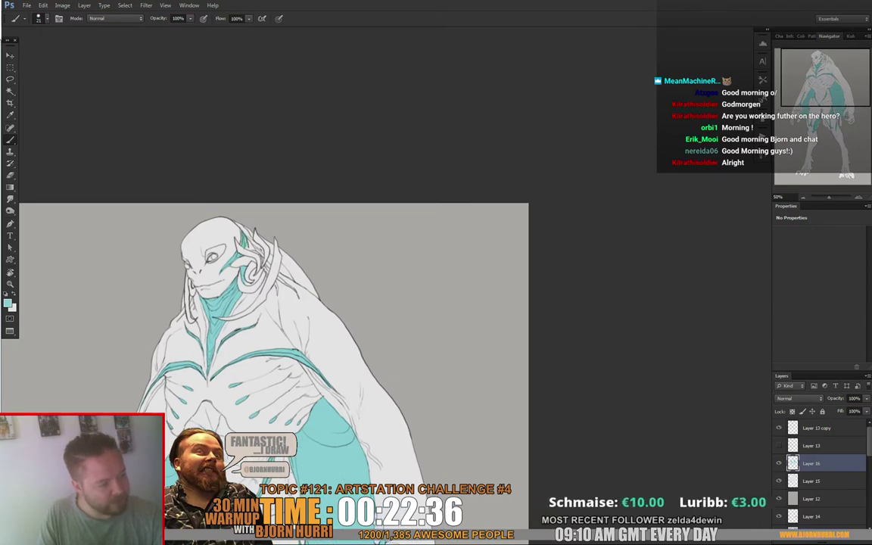
left_click_drag(326, 333, 416, 294)
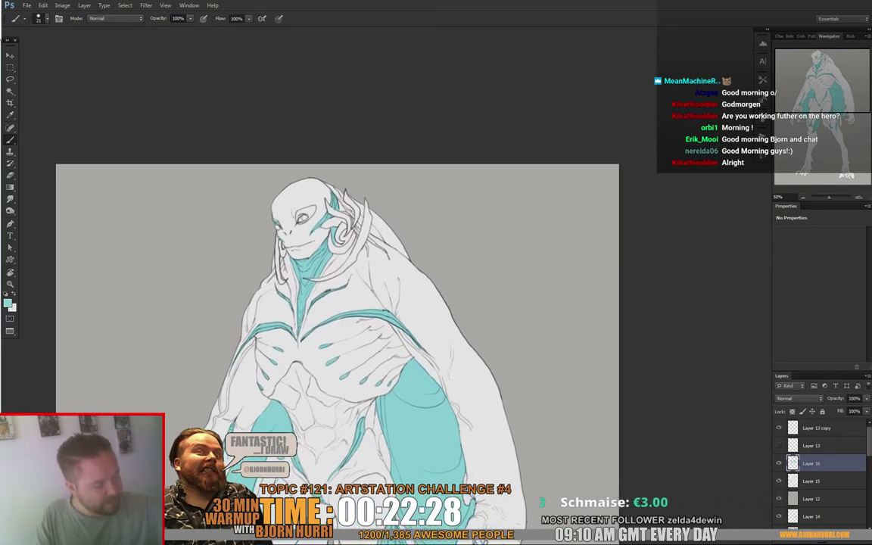
left_click_drag(297, 214, 292, 217)
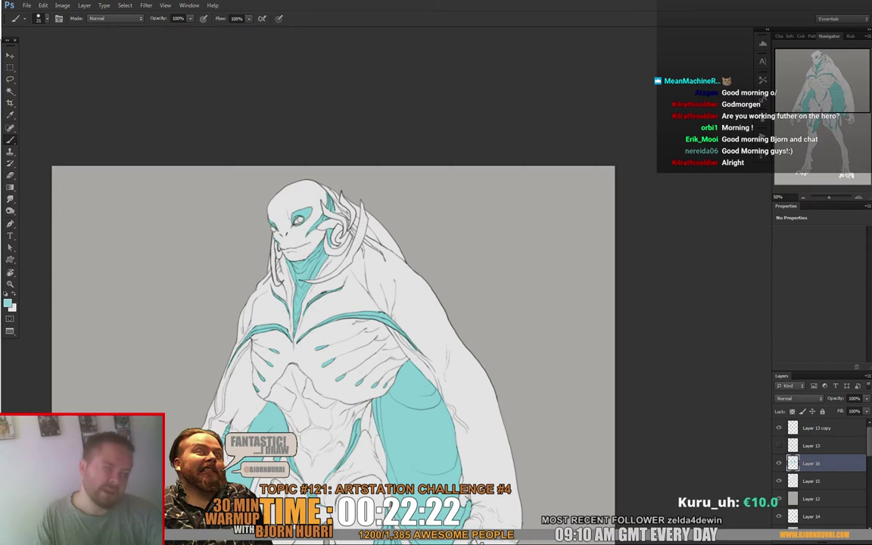
Step: Paint the narrow strips behind the creature's head tendrils teal, where they run onto the left shoulder
mouse_move(401, 451)
left_mouse_down()
mouse_move(408, 413)
mouse_move(357, 412)
left_mouse_up()
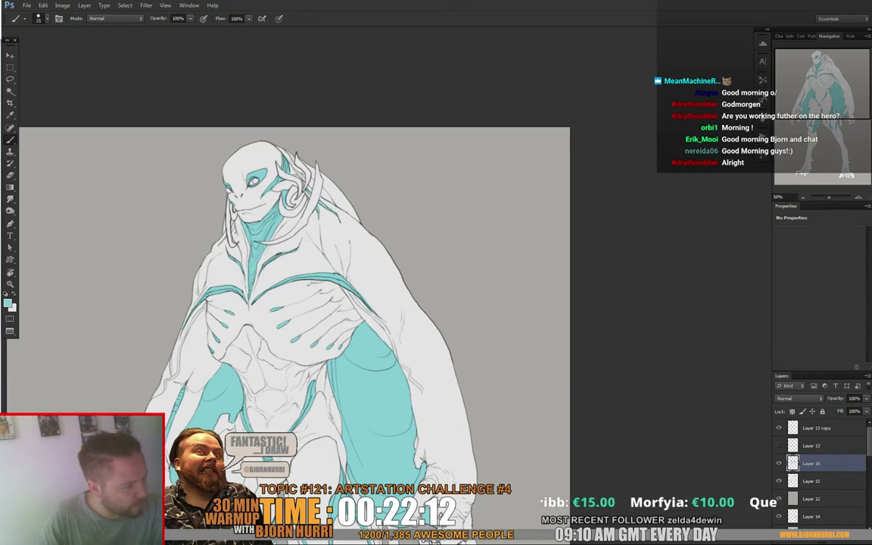
mouse_move(341, 303)
left_mouse_down()
mouse_move(402, 249)
mouse_move(352, 292)
mouse_move(349, 307)
left_mouse_up()
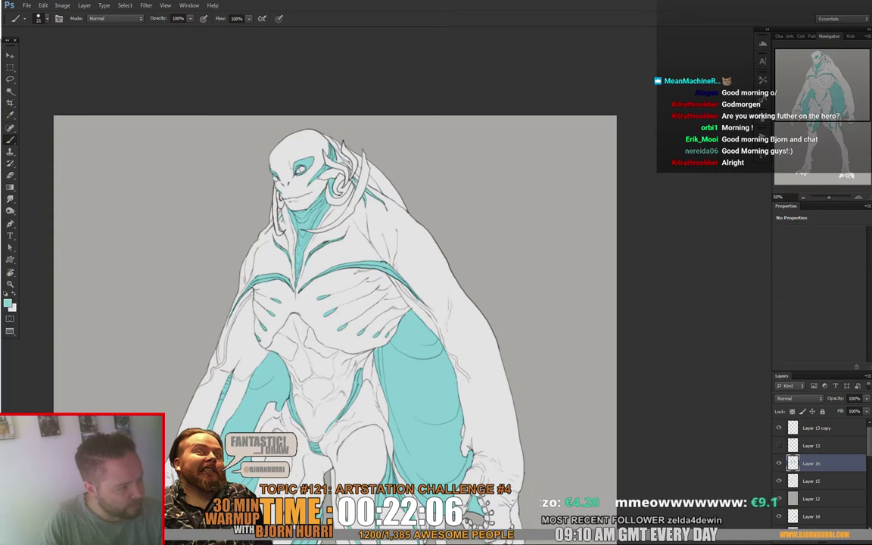
left_click_drag(407, 460, 364, 338)
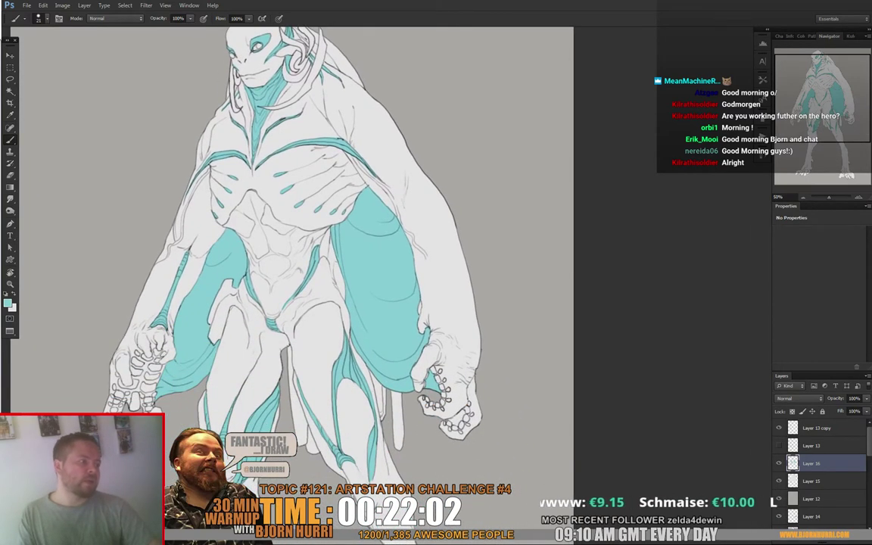
Step: Paint the webbing and tendon gaps between the toes teal on both of the creature's feet
key("e")
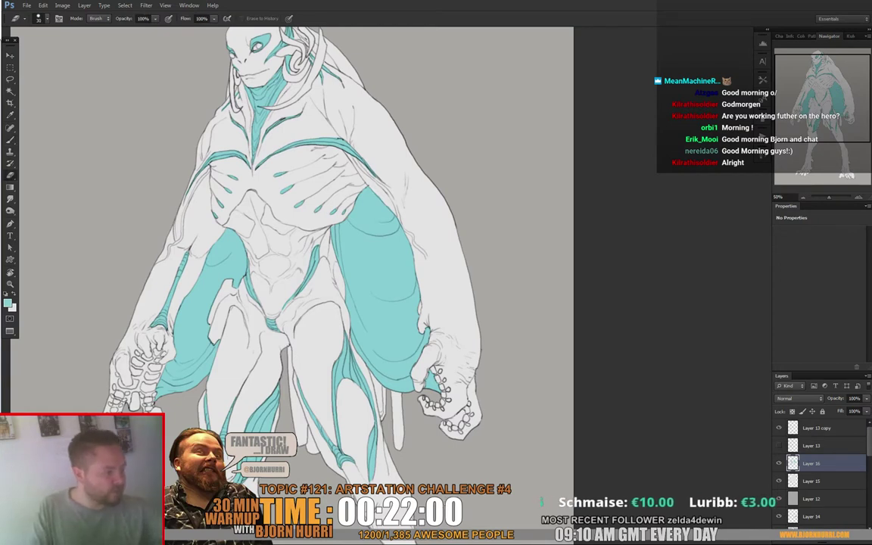
key("b")
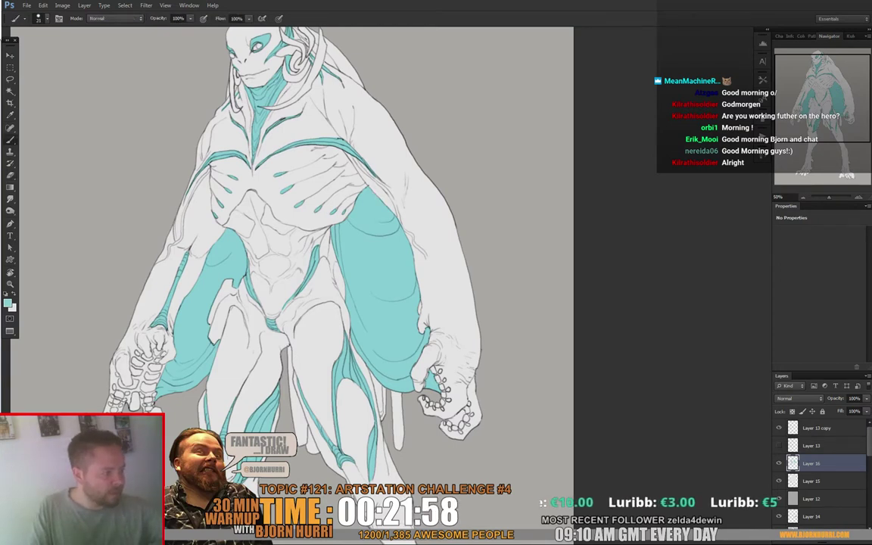
left_click_drag(364, 339, 357, 297)
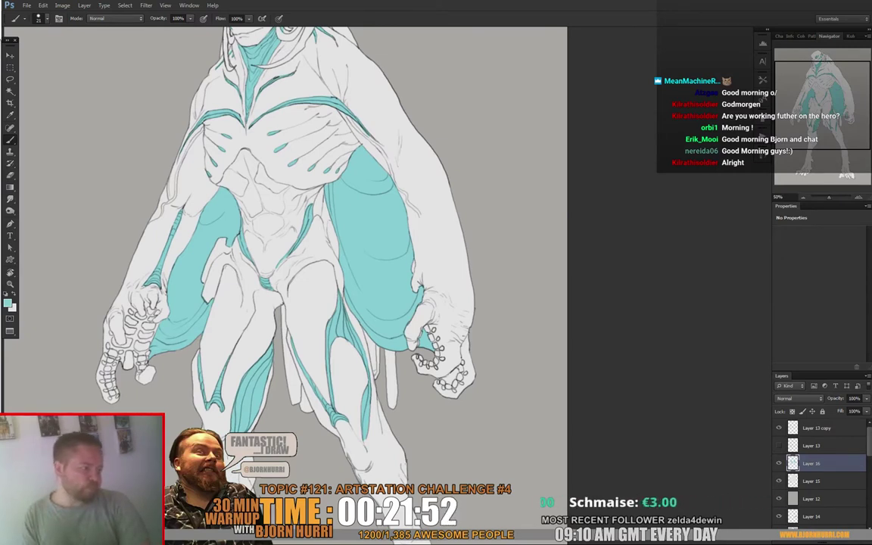
key("ctrl+minus")
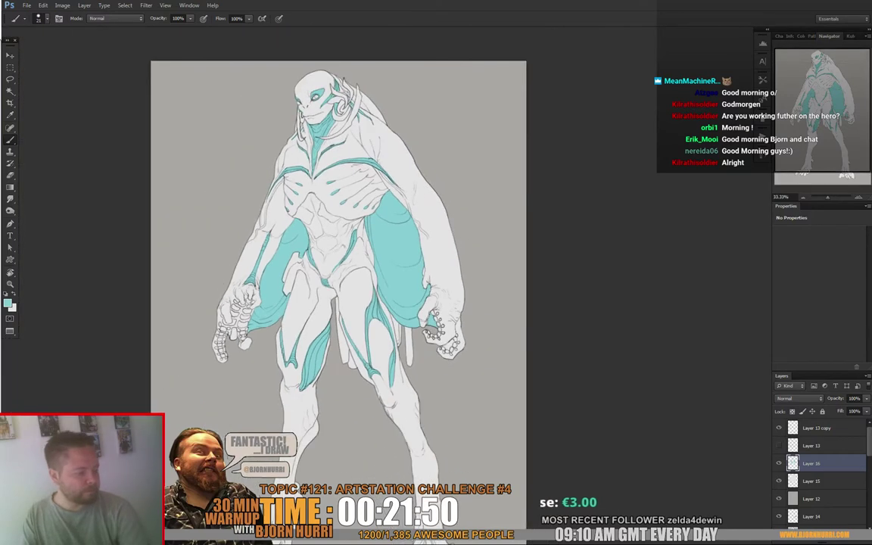
left_click_drag(424, 318, 402, 182)
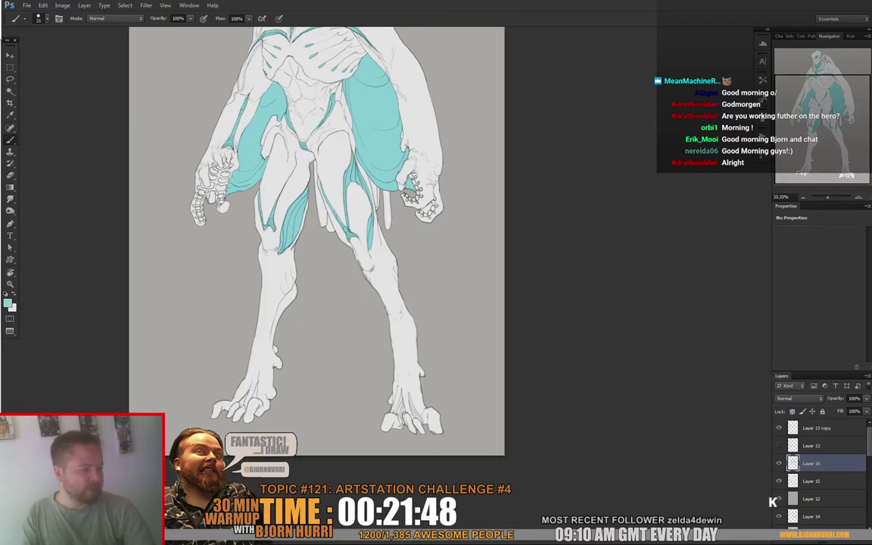
key("ctrl+plus")
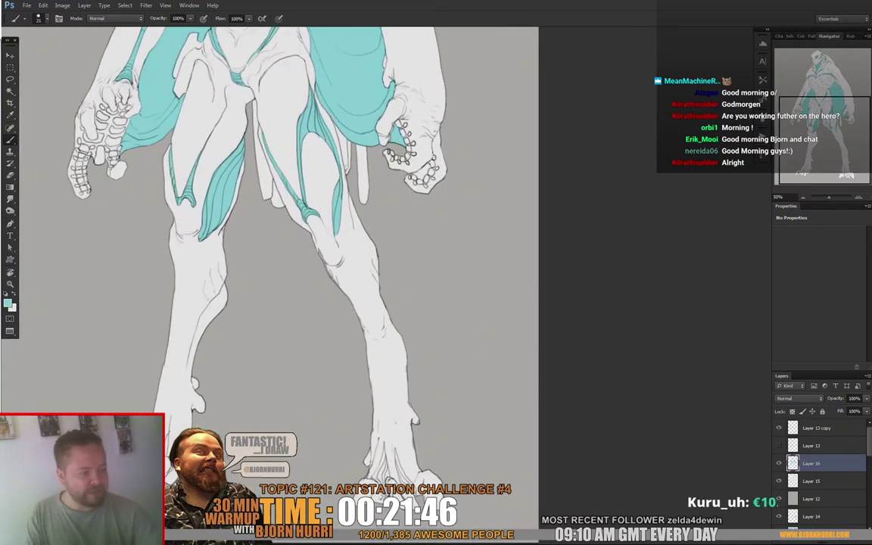
left_click_drag(378, 318, 408, 198)
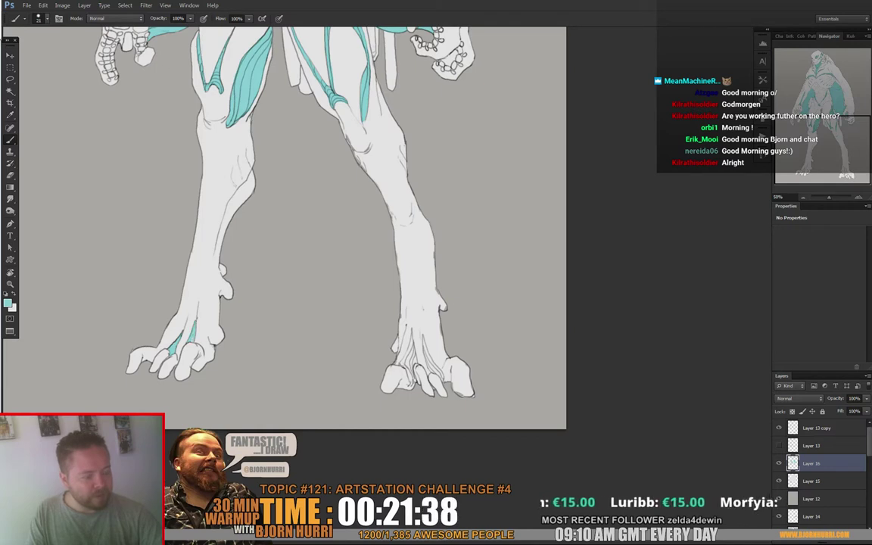
mouse_move(409, 333)
left_mouse_down()
mouse_move(274, 361)
mouse_move(272, 390)
left_mouse_up()
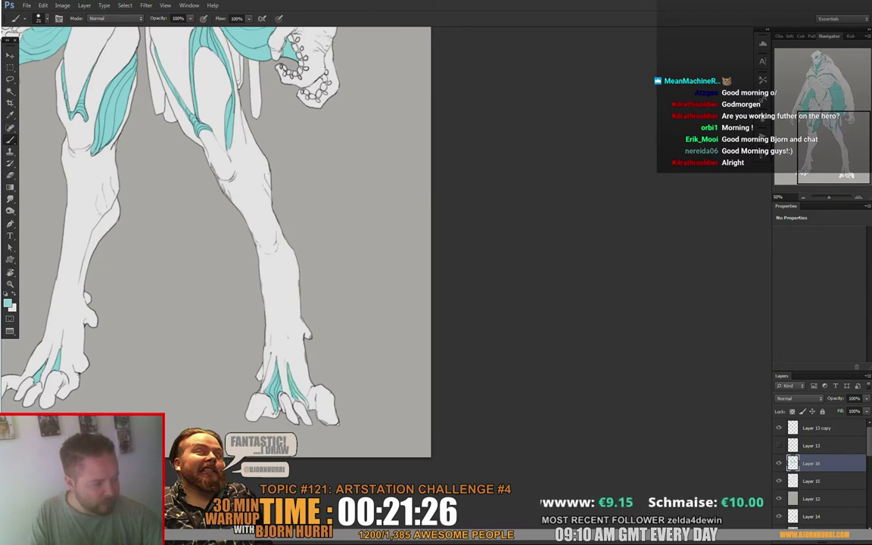
key("e")
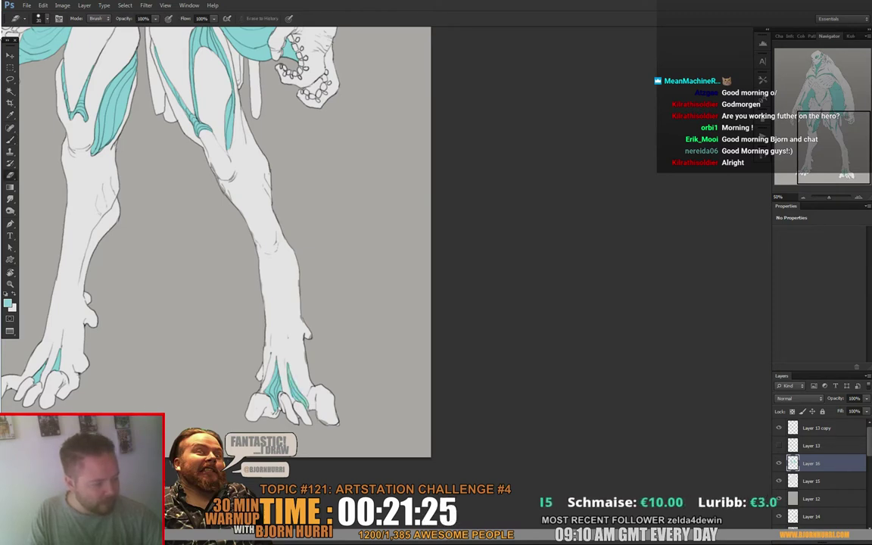
key("b")
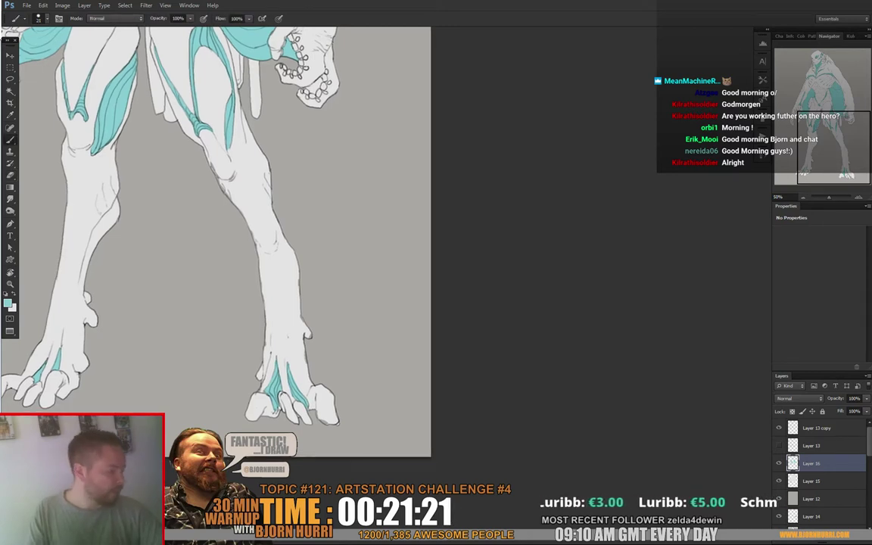
Step: Touch up the light grey silhouette of the creature's feet and lower legs on Layer 15
left_click(811, 480)
left_click(327, 414, "alt")
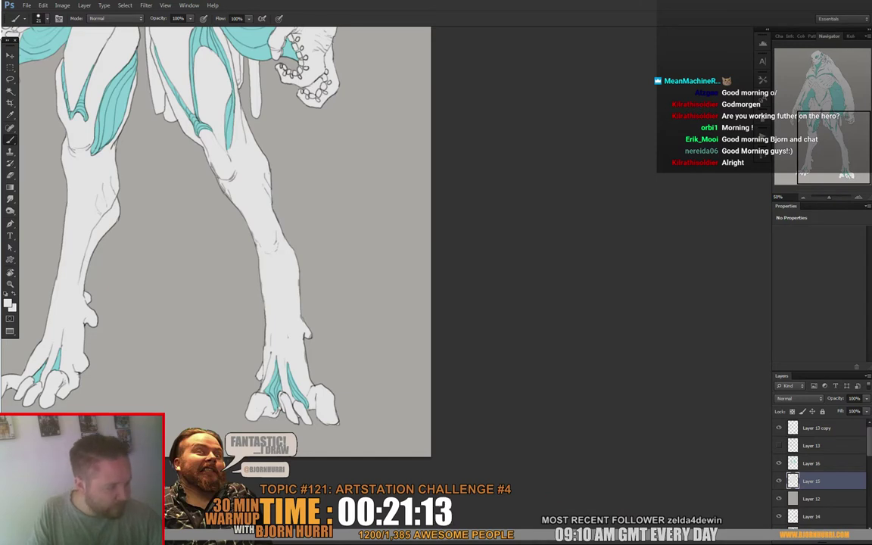
left_click_drag(227, 227, 253, 319)
key("e")
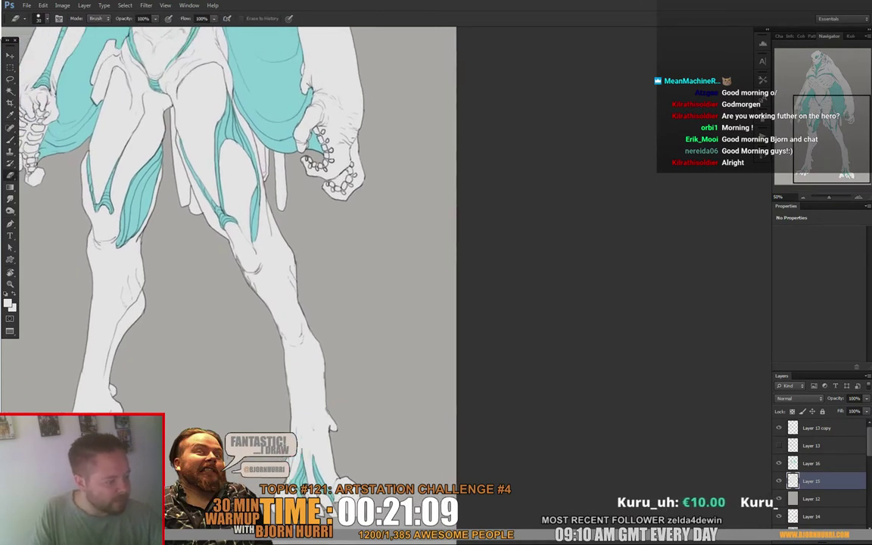
key("b")
left_click_drag(227, 227, 253, 313)
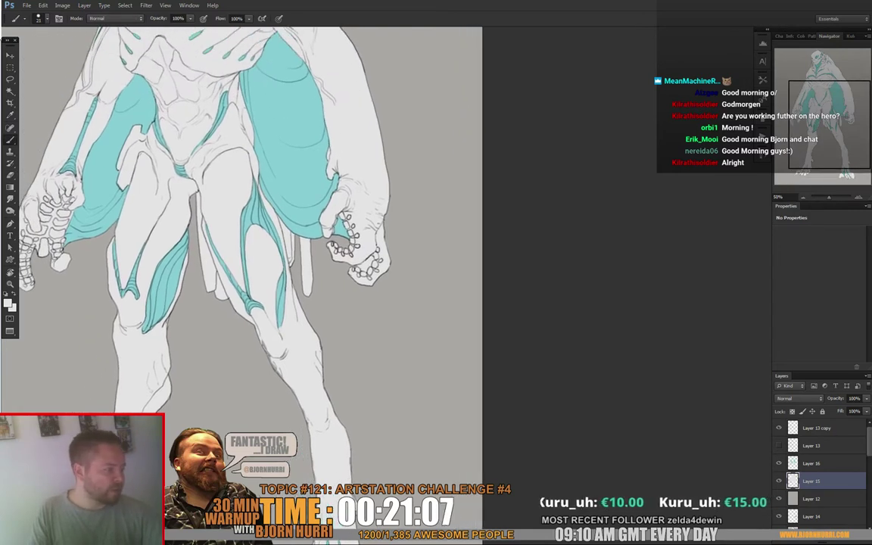
Step: Clean up the light grey silhouette around the creature's left hand on Layer 15, using a 12 px brush and the eraser
right_click(382, 255)
left_click_drag(399, 278, 395, 277)
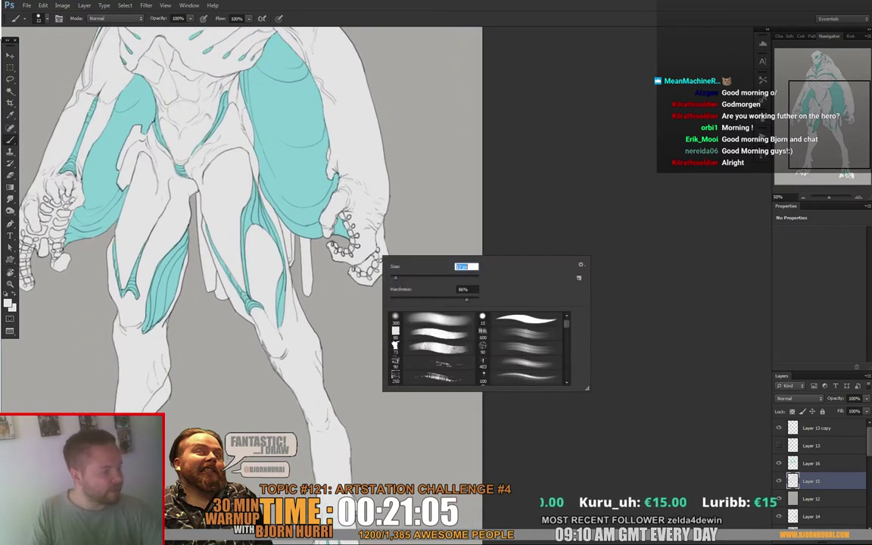
key("Return")
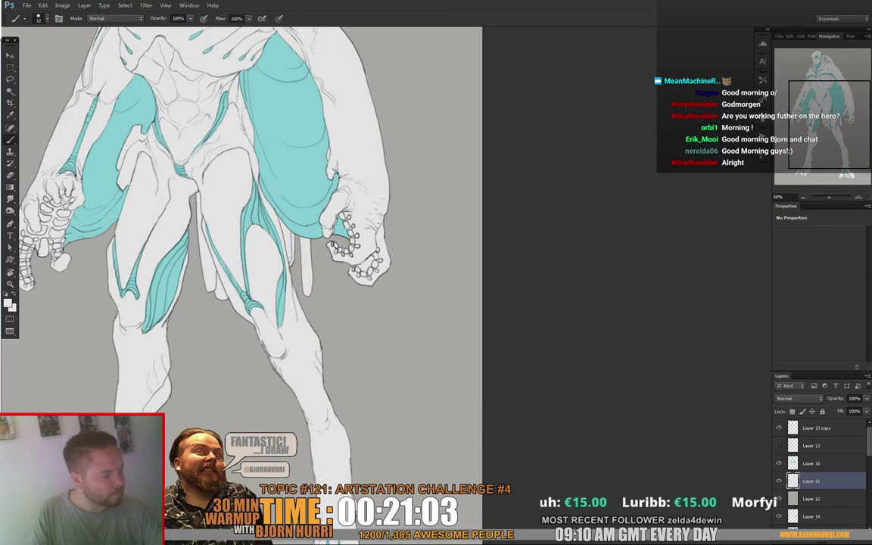
key("e")
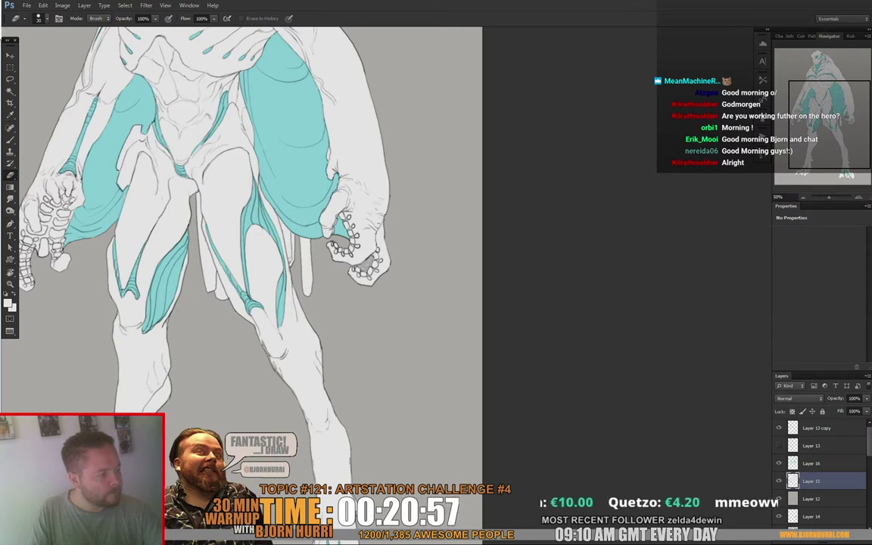
left_click_drag(227, 227, 230, 295)
key("ctrl+minus")
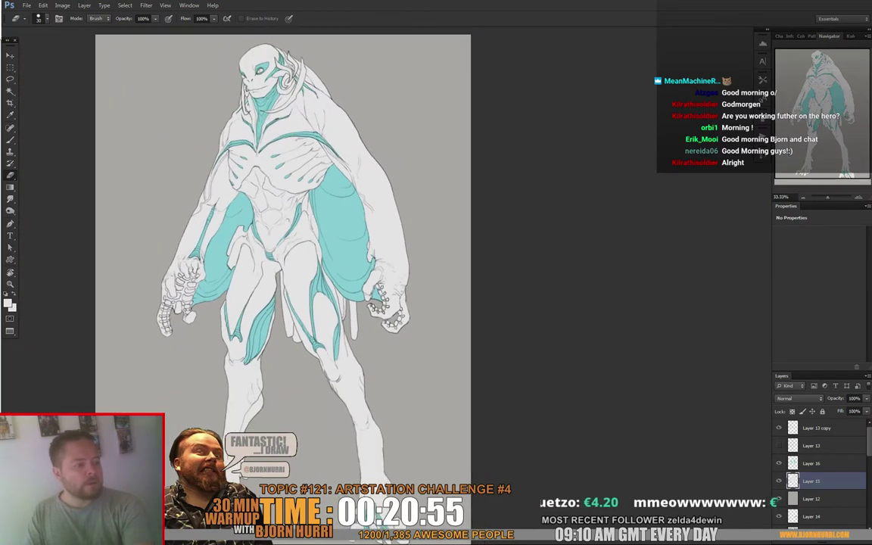
left_click_drag(280, 227, 278, 217)
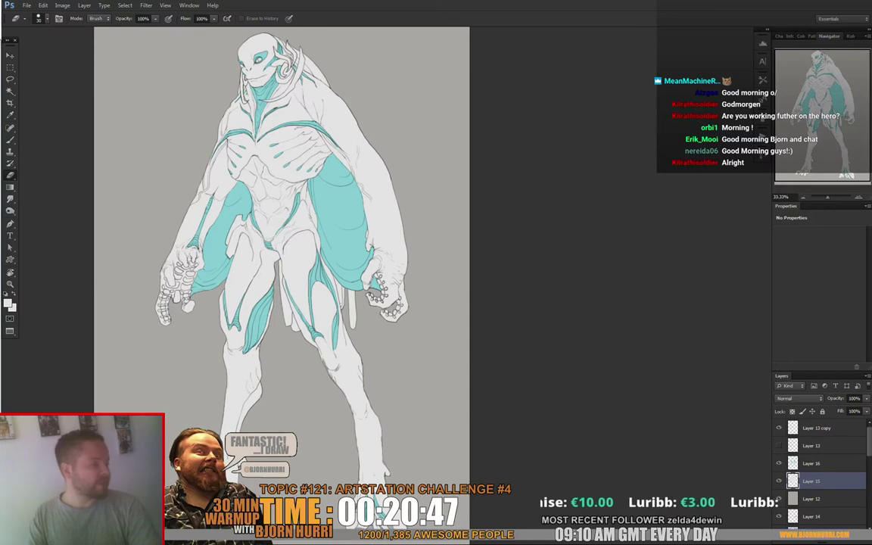
left_click_drag(280, 227, 314, 226)
Step: Add a new layer directly above the teal Layer 16 and clip it to that layer, leaving nothing selected
left_click(818, 463)
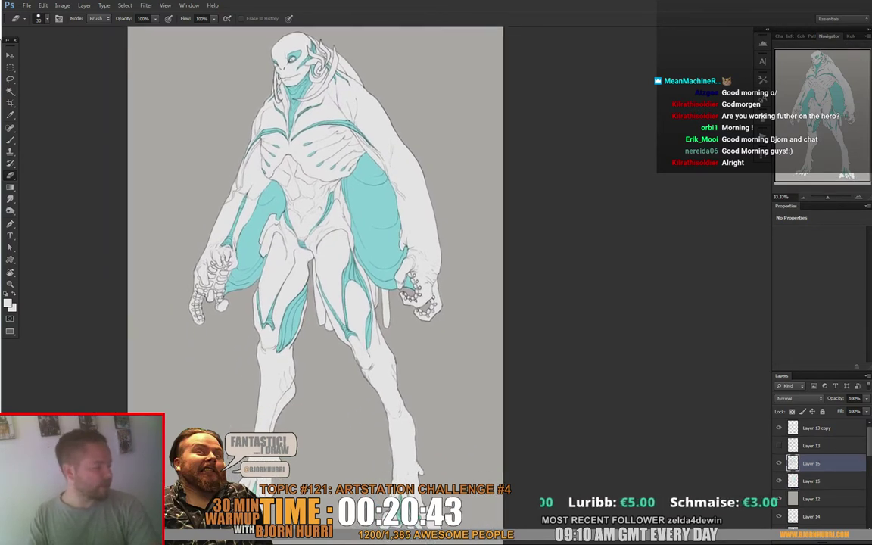
left_click(792, 481, "ctrl")
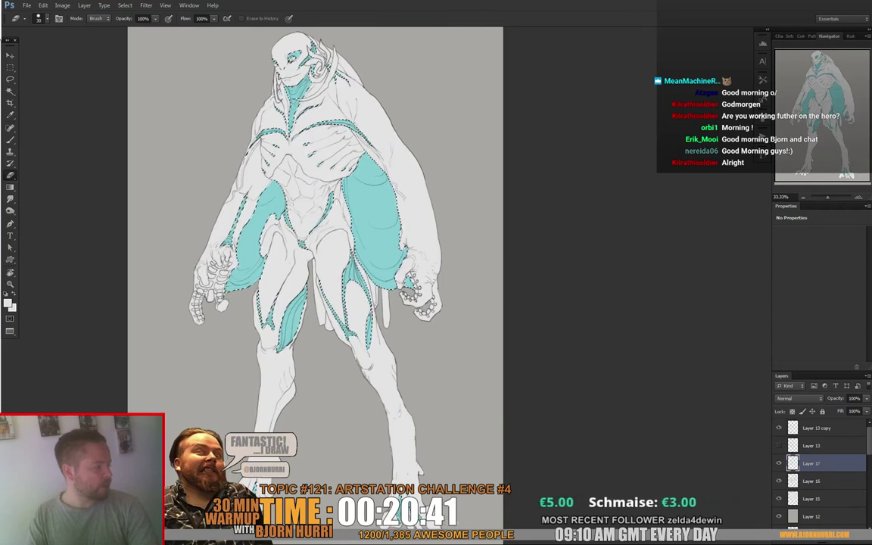
key("ctrl+shift+alt+n")
key("ctrl+alt+g")
key("ctrl+d")
Step: Choose the soft round 300 px brush and set the painting colour to salmon pink with hue 16, saturation 39 and brightness 100
key("b")
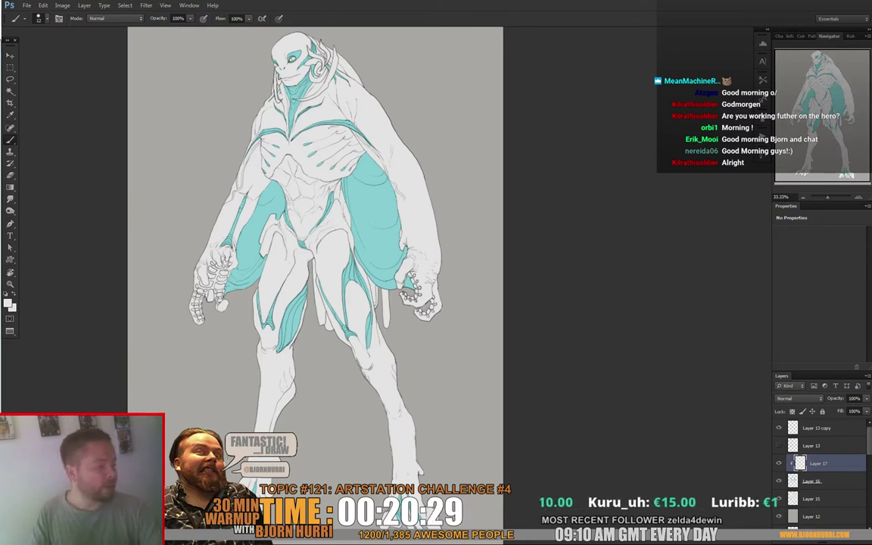
right_click(364, 210)
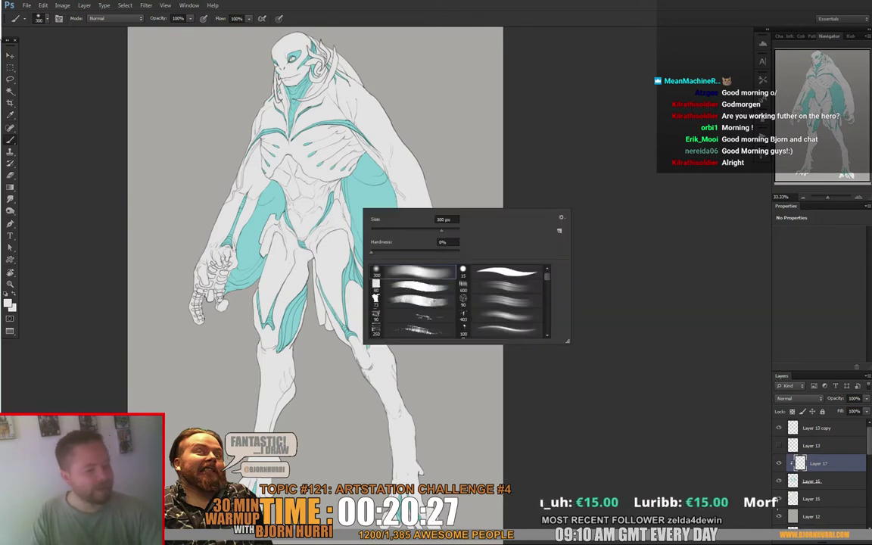
left_click(9, 305)
left_click(402, 489)
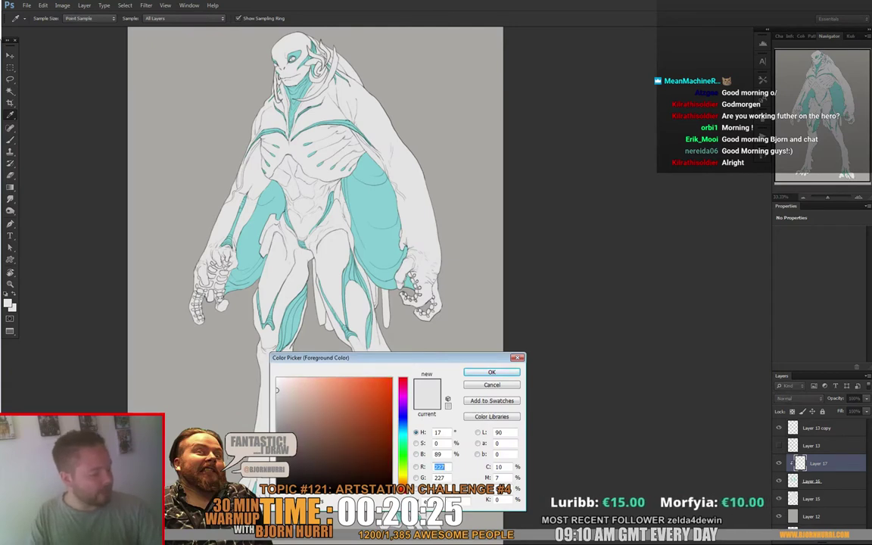
left_click(302, 377)
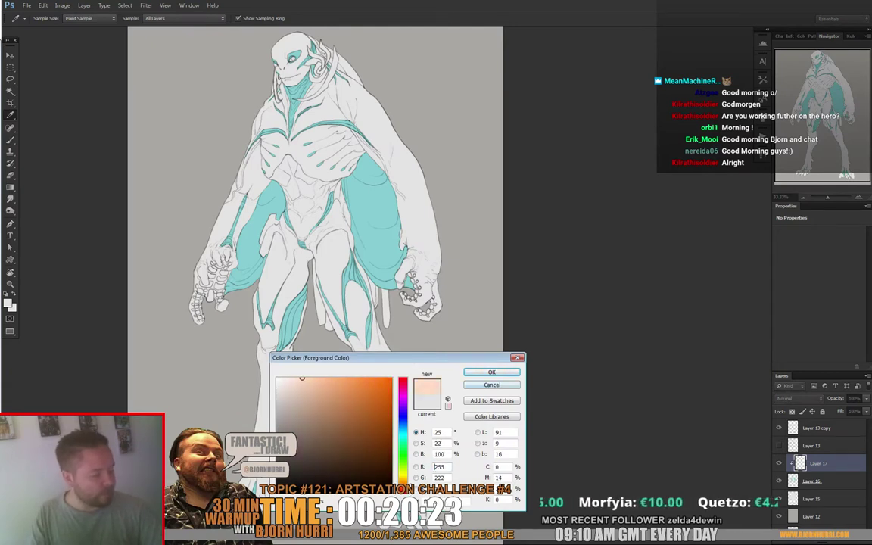
left_click_drag(403, 485, 403, 489)
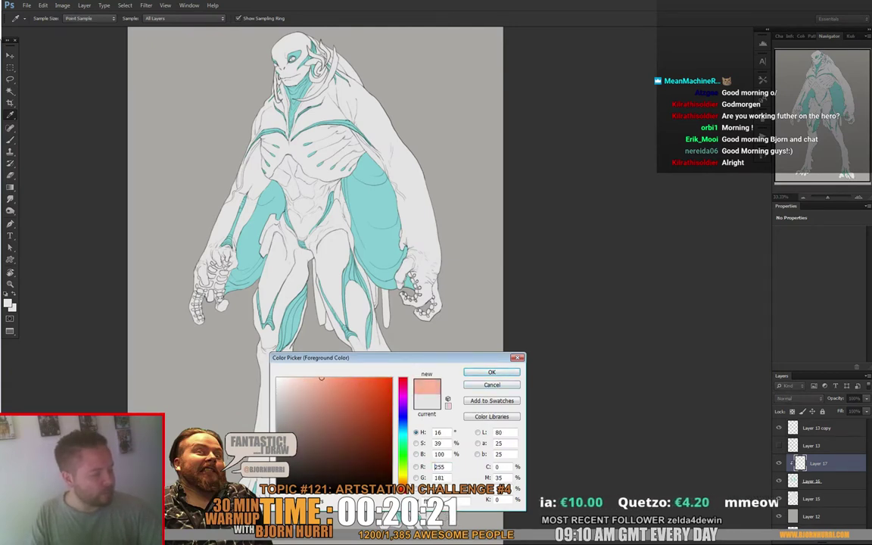
key("Return")
key("b")
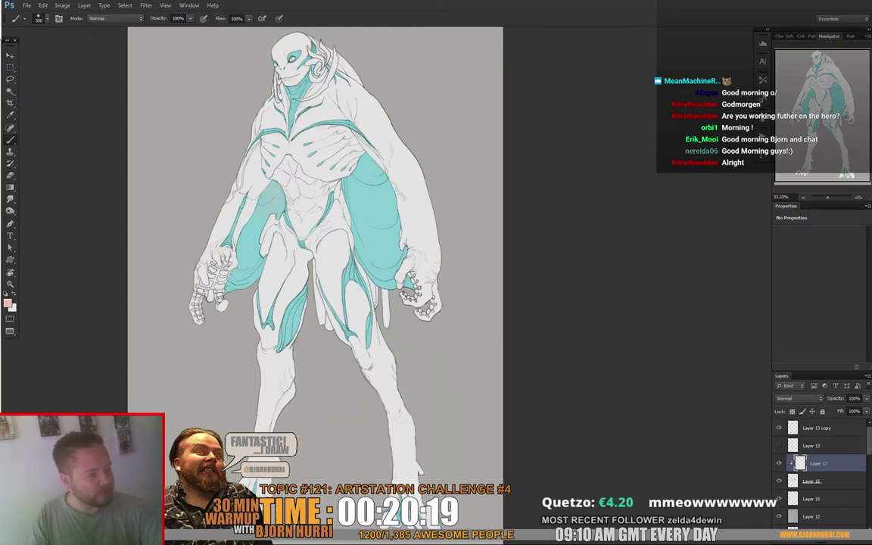
Step: Blend salmon over the upper part of the creature's right membrane, then erase the spill from the forearm tendon and refine the membrane's fold edges
left_click_drag(267, 194, 248, 233)
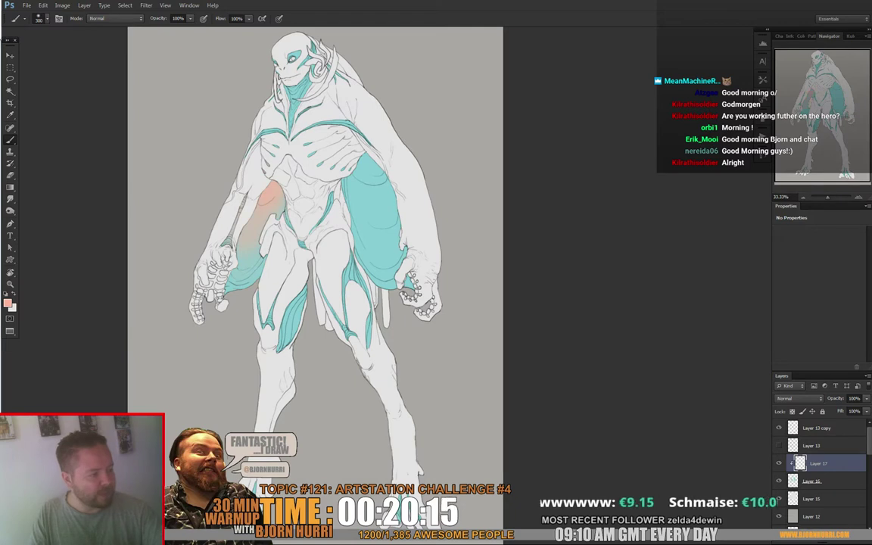
key("e")
right_click(258, 192)
left_click(312, 214)
left_click_drag(243, 200, 231, 238)
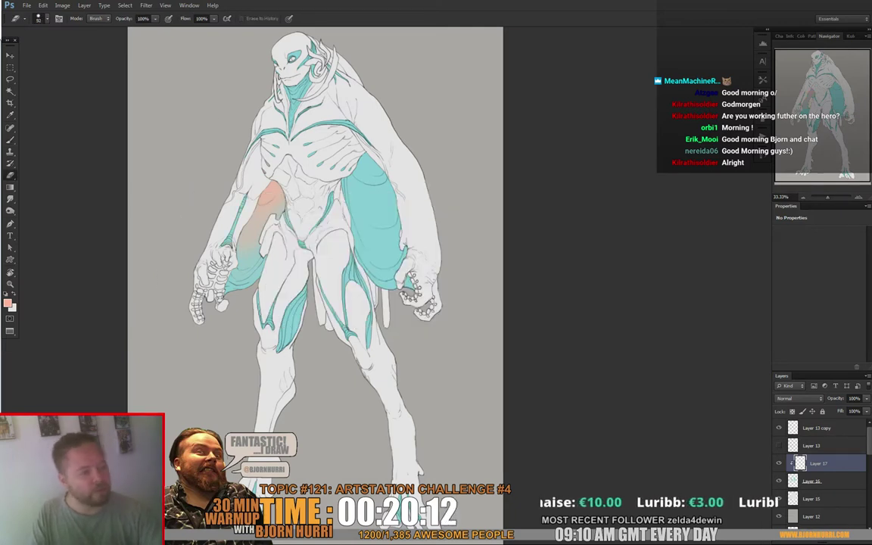
right_click(295, 203)
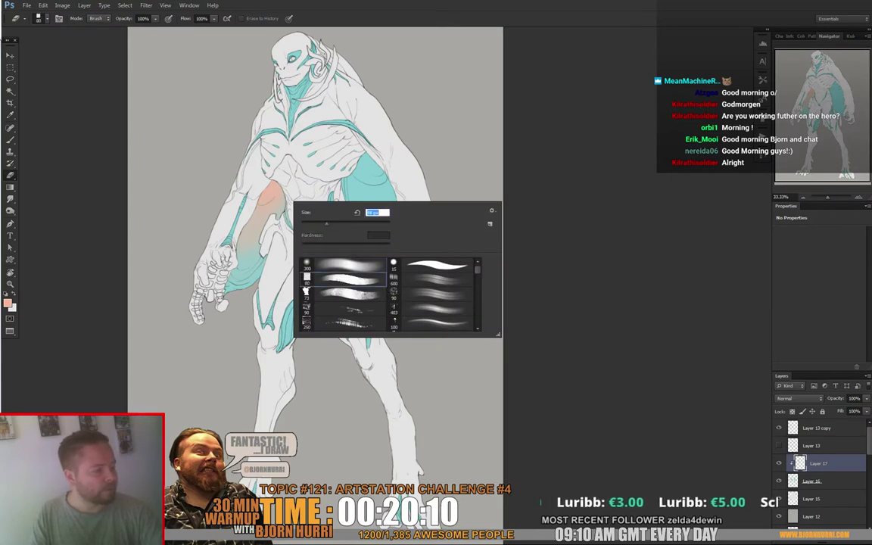
key("Return")
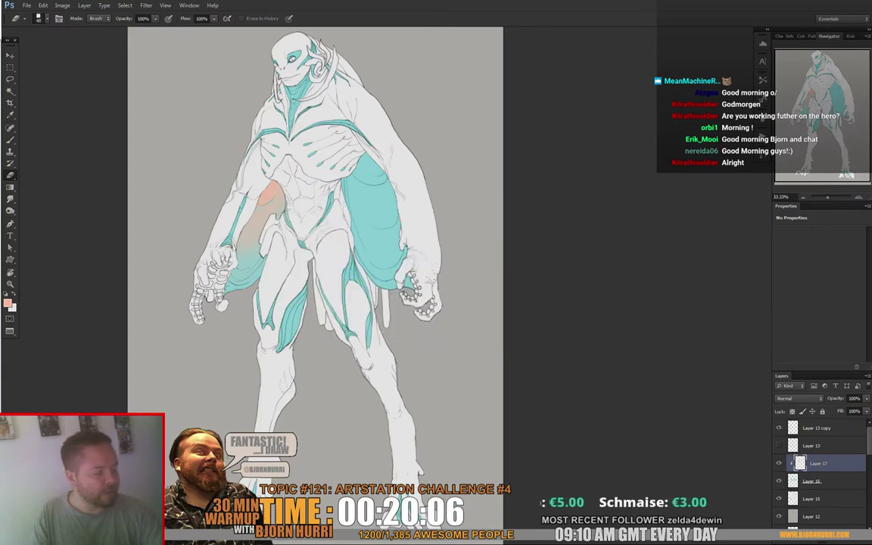
Step: Strengthen the salmon at the top of the right membrane with a small soft 24 px brush
key("b")
right_click(281, 194)
left_click(294, 215)
key("Return")
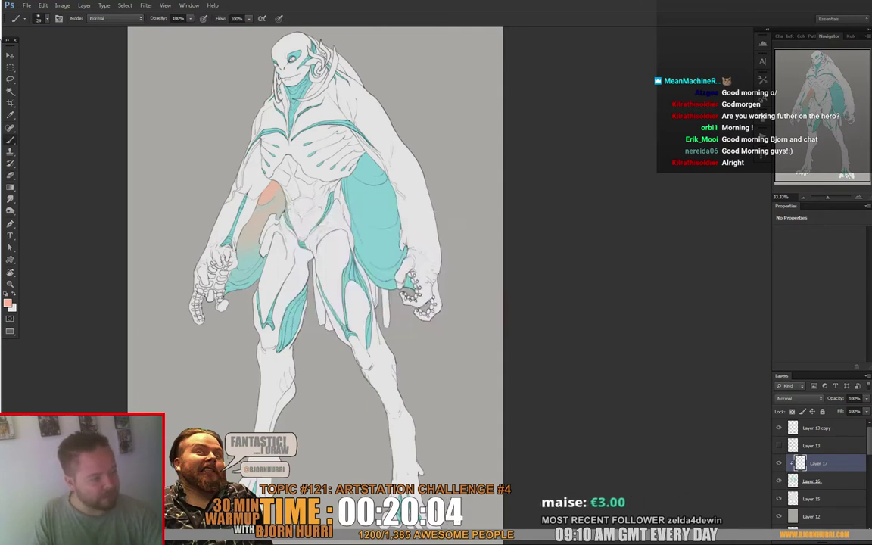
Step: Paint a soft salmon gradient down from the top of the creature's left membrane, using 135 px and 473 px soft brushes
left_click_drag(402, 179, 370, 190)
right_click(370, 191)
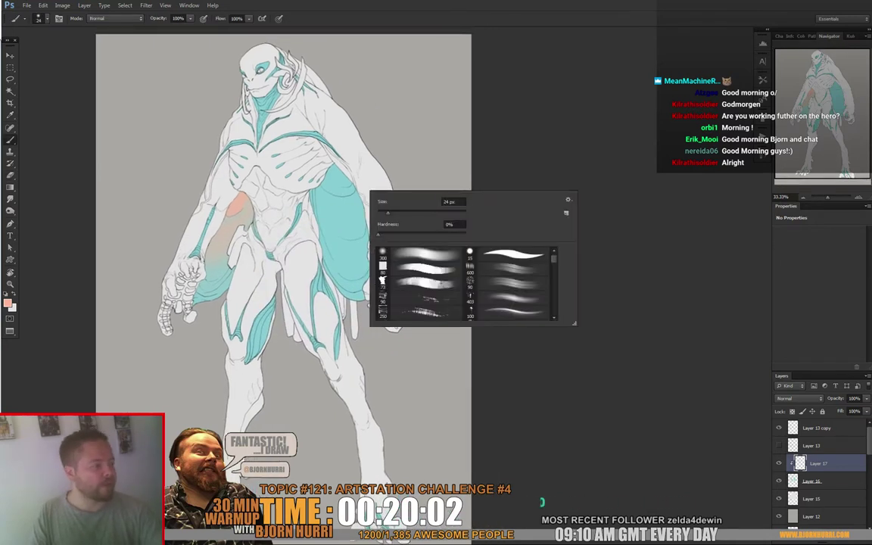
type("125")
key("Return")
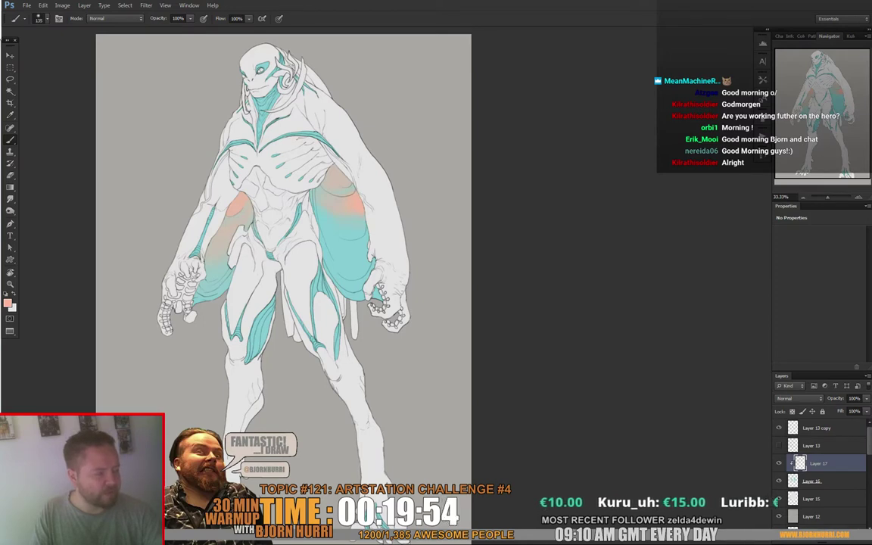
right_click(377, 214)
left_click_drag(438, 236, 467, 236)
left_click_drag(329, 209, 355, 216)
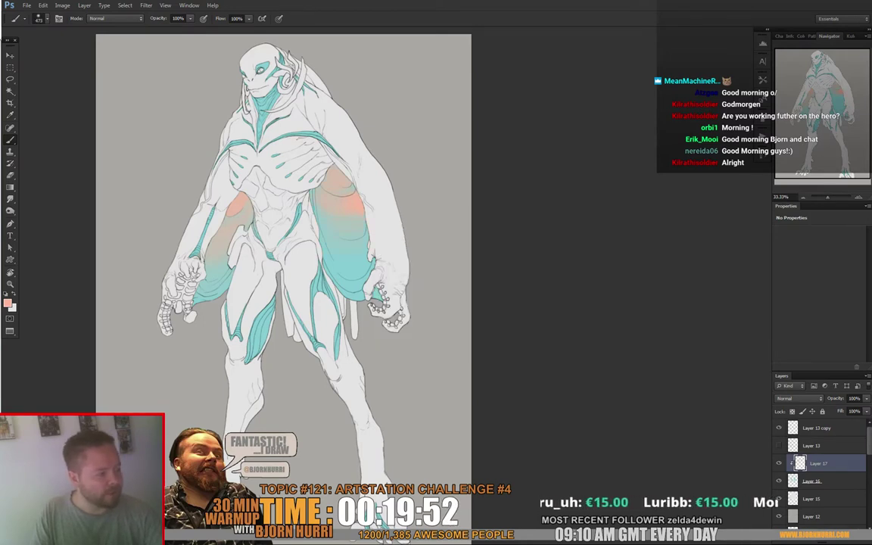
Step: Soften the salmon on the left membrane with the 300 px soft eraser and bring teal back along the upper fold with a 35 px one
key("e")
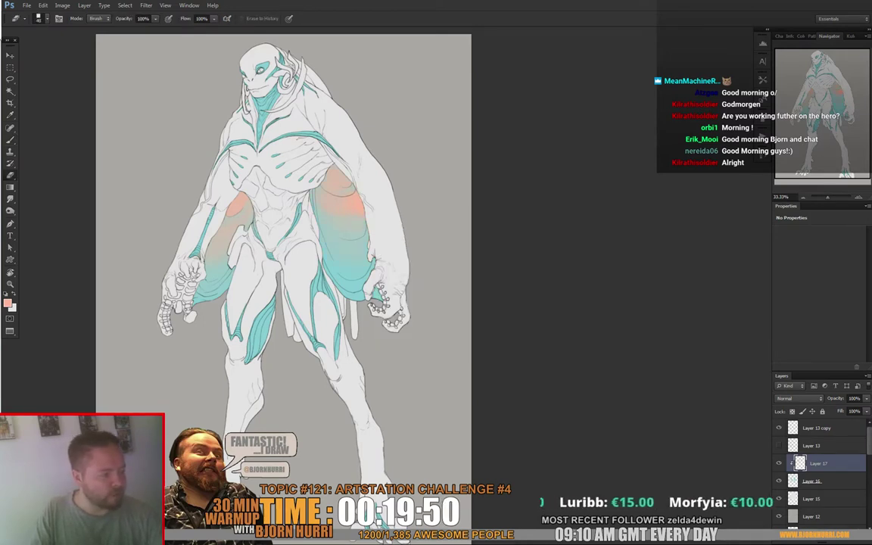
right_click(359, 214)
left_click(364, 267)
key("Return")
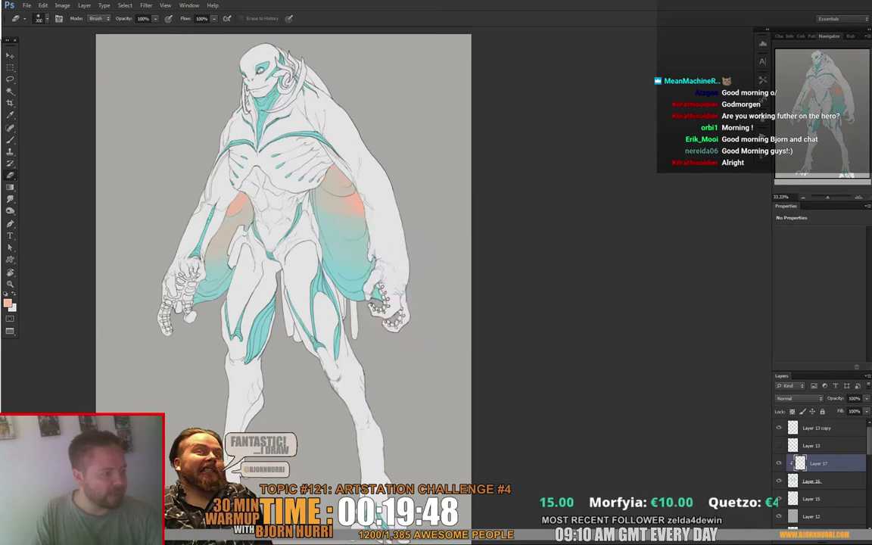
right_click(350, 194)
double_click(434, 202)
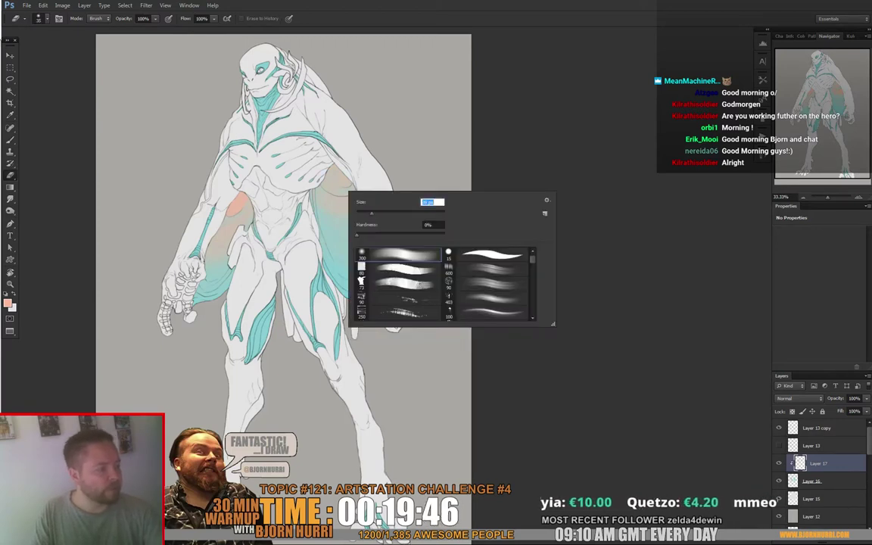
type("35")
key("Return")
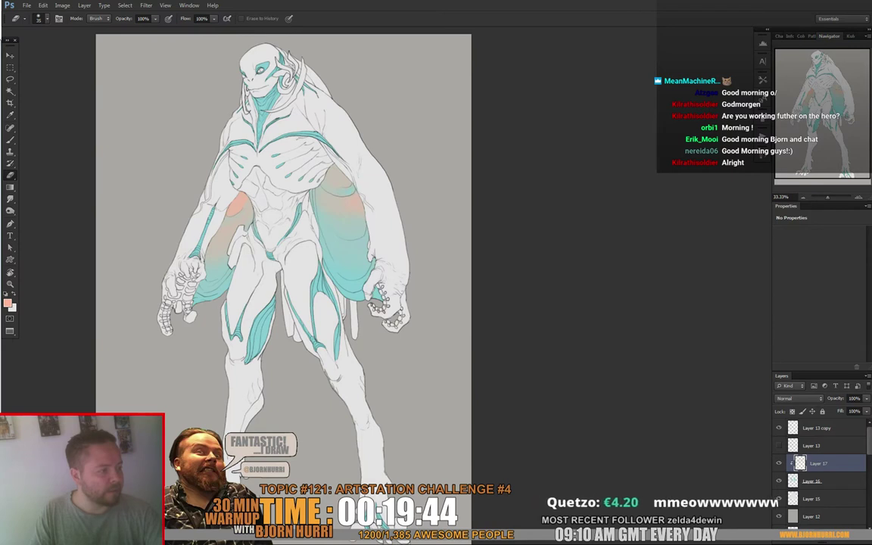
Step: Sharpen the salmon along the left membrane's upper fold edges with a soft 28 px brush
key("b")
right_click(366, 196)
double_click(450, 206)
type("28")
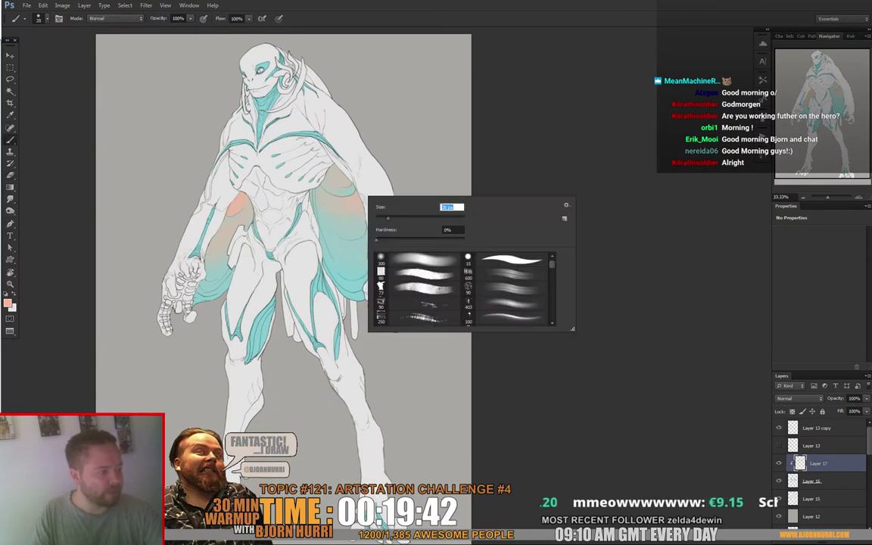
key("Return")
key("x")
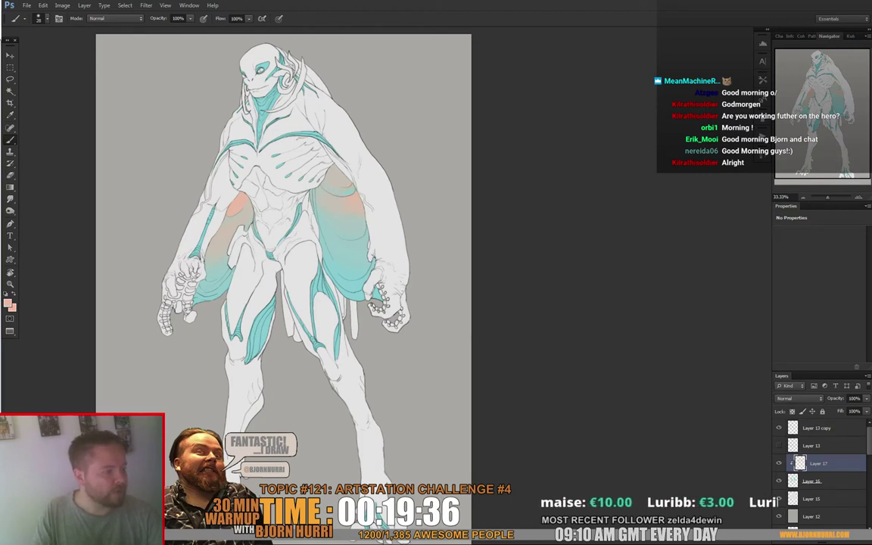
key("e")
key("b")
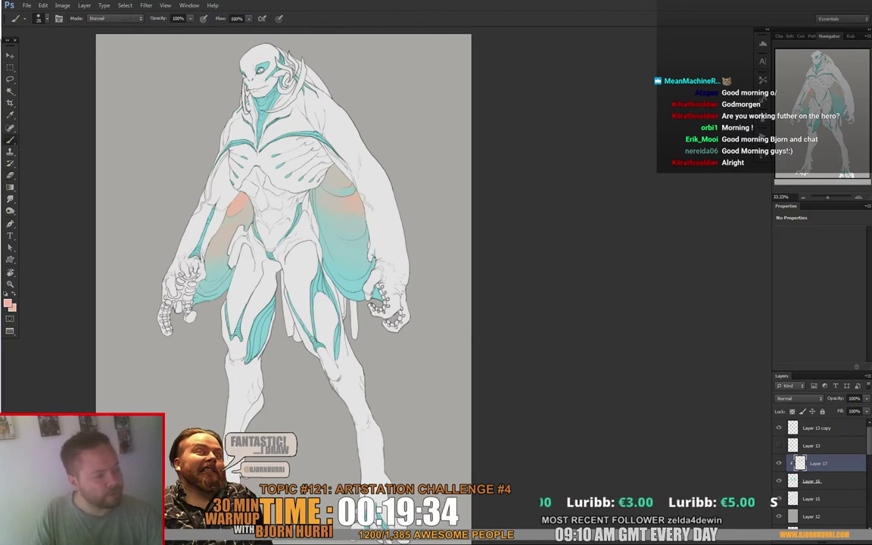
Step: Paint salmon bands across the middle and lower folds of the left membrane with a soft 137 px brush, leaving teal along the fold edges
right_click(377, 216)
left_click(437, 238)
key("Return")
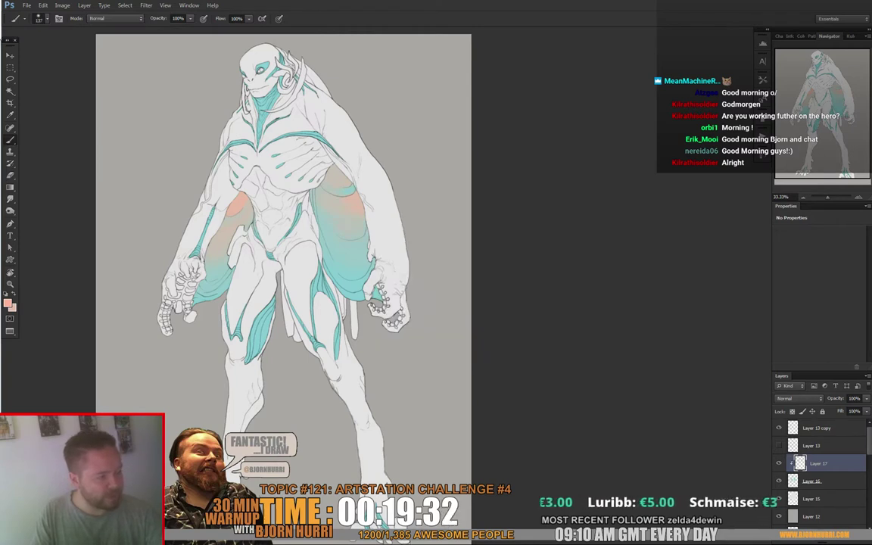
key("e")
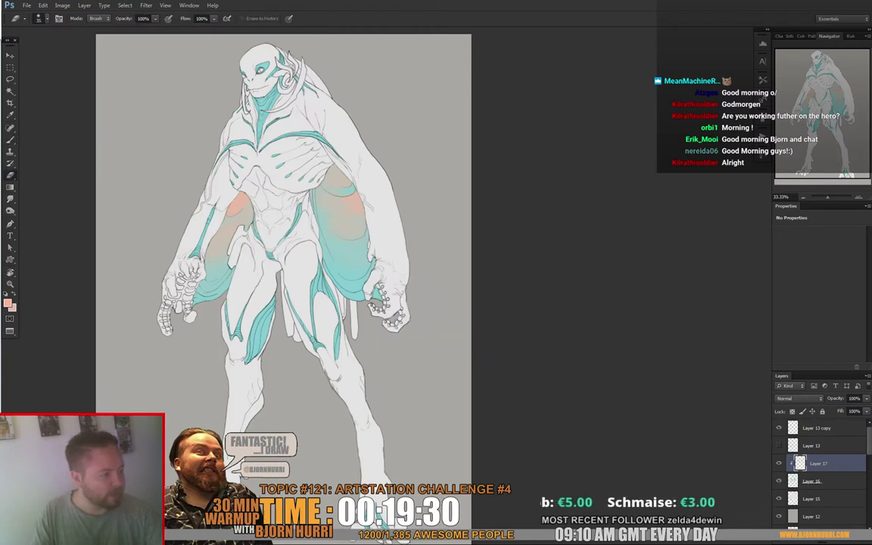
key("b")
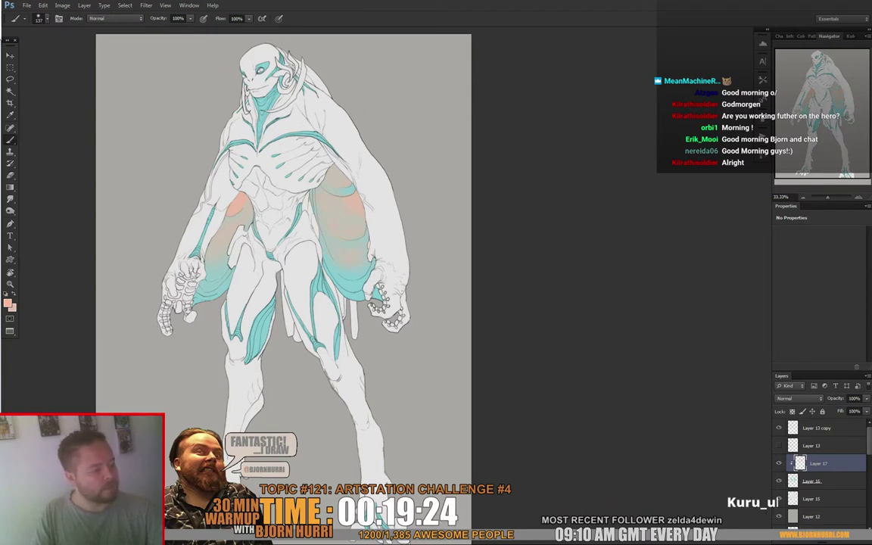
Step: Fade the salmon across the left membrane's middle folds with a soft 98 px eraser so more teal comes through
key("e")
right_click(380, 244)
left_click_drag(402, 263, 429, 262)
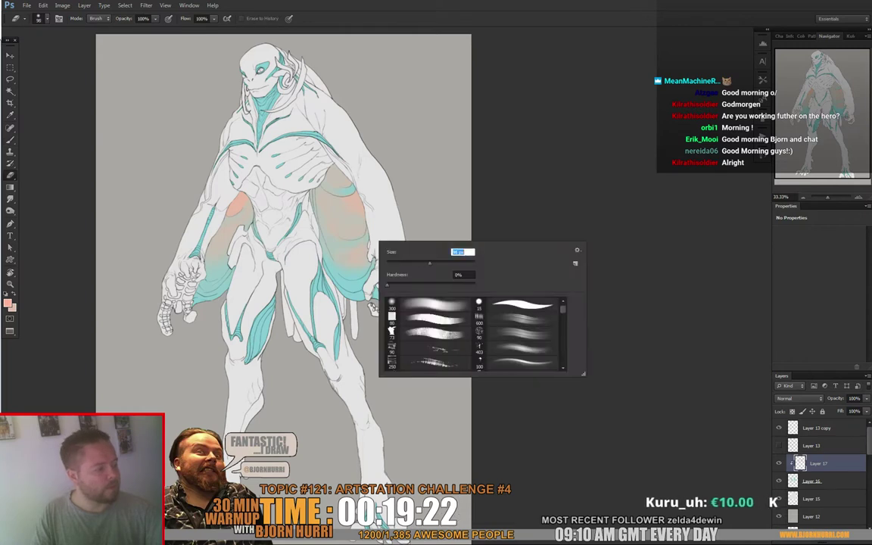
left_click_drag(324, 202, 334, 246)
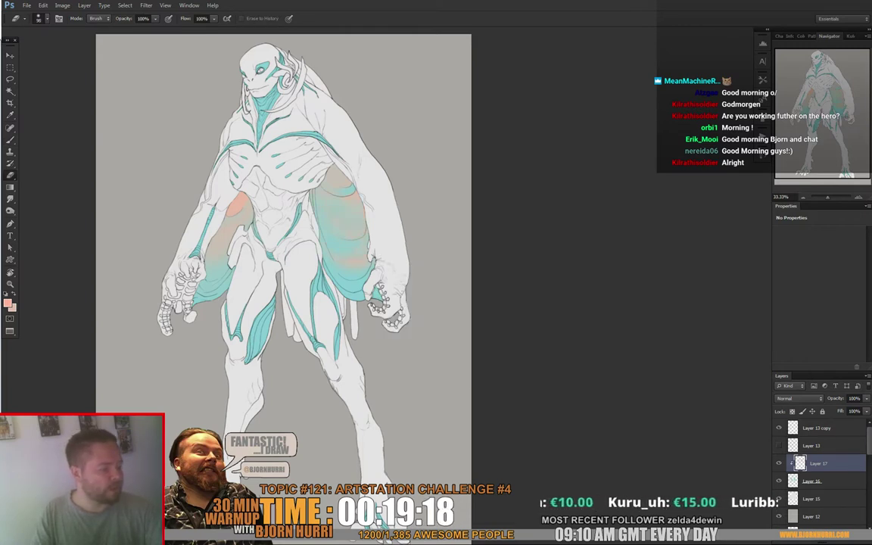
Step: Paint salmon onto the creature's throat just under the jaw with soft 54 px and 25 px brushes
key("b")
right_click(272, 91)
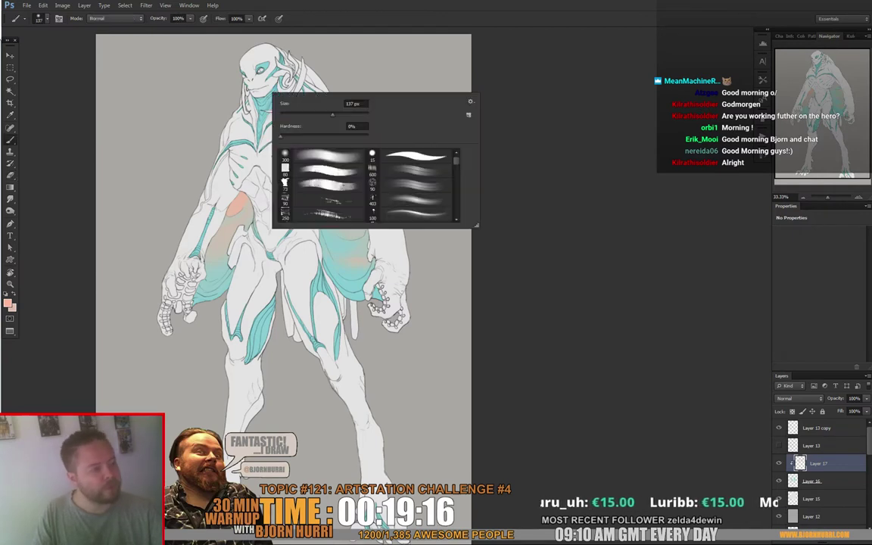
left_click(306, 113)
key("Return")
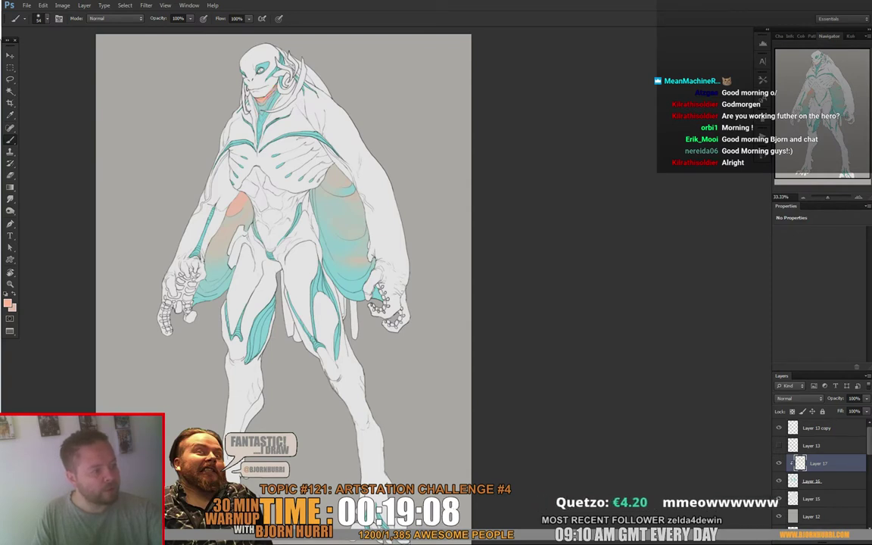
right_click(282, 100)
left_click_drag(314, 122, 300, 122)
key("Return")
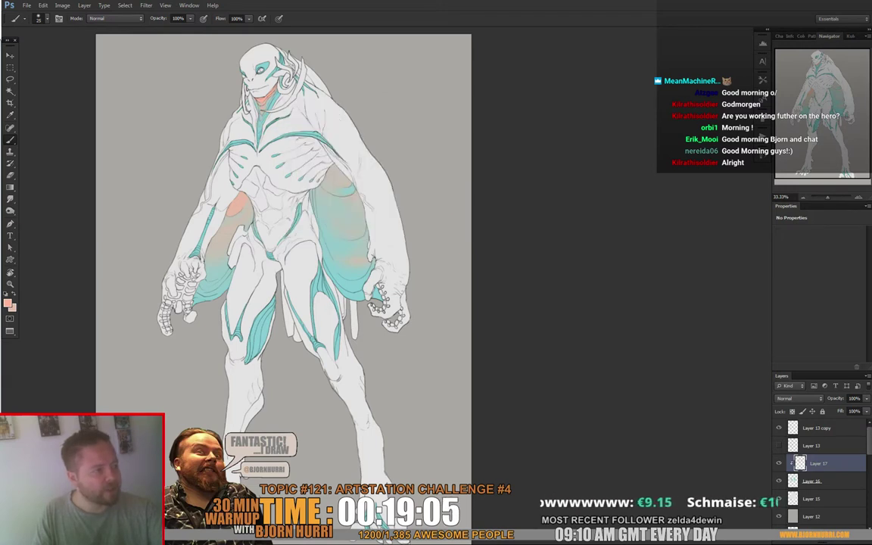
Step: Add small salmon accents around the creature's eye and face markings with a soft 16 px brush
right_click(286, 55)
left_click_drag(304, 77, 301, 77)
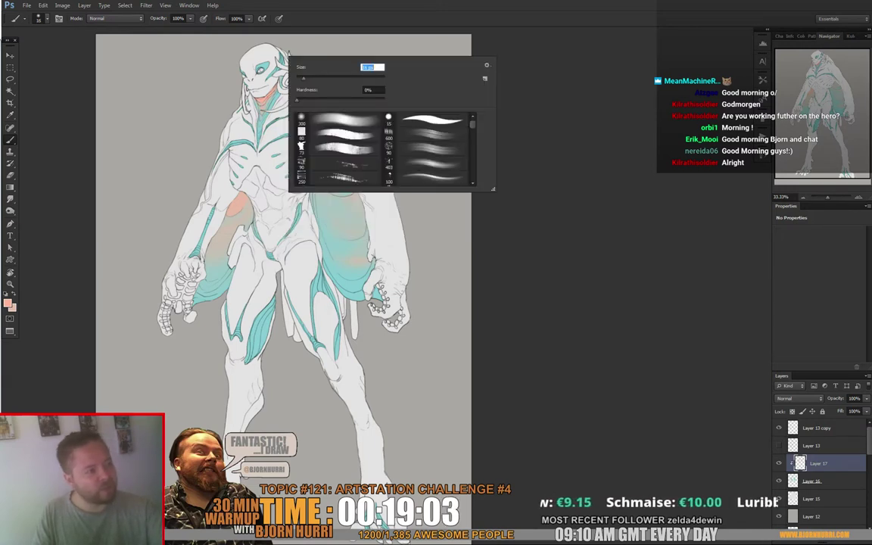
key("Return")
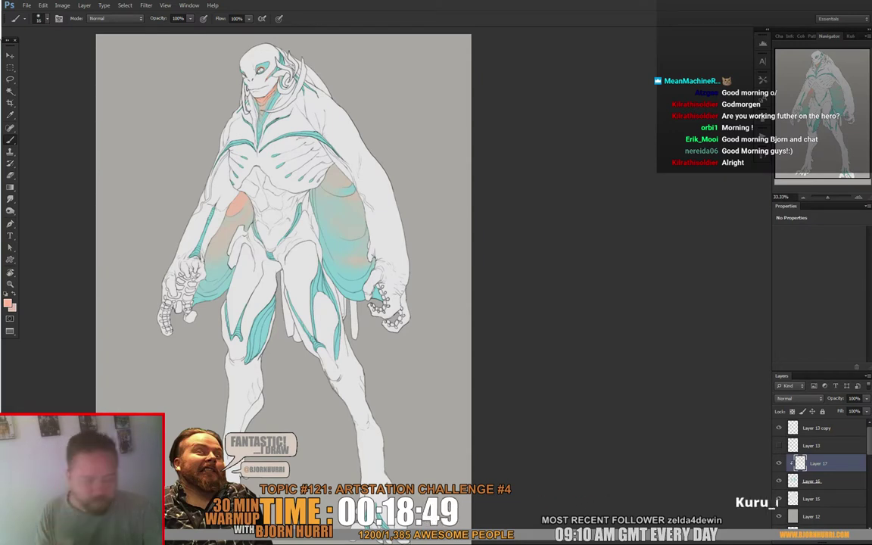
Step: Strengthen the salmon at the left membrane's top with a soft 70 px brush and soften it with a 152 px eraser
right_click(347, 173)
left_click_drag(363, 194, 385, 194)
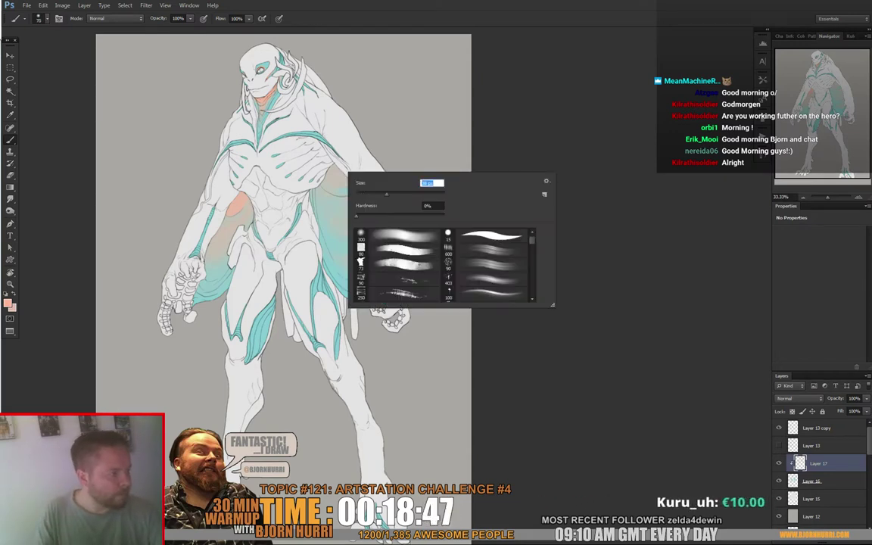
left_click_drag(333, 174, 345, 183)
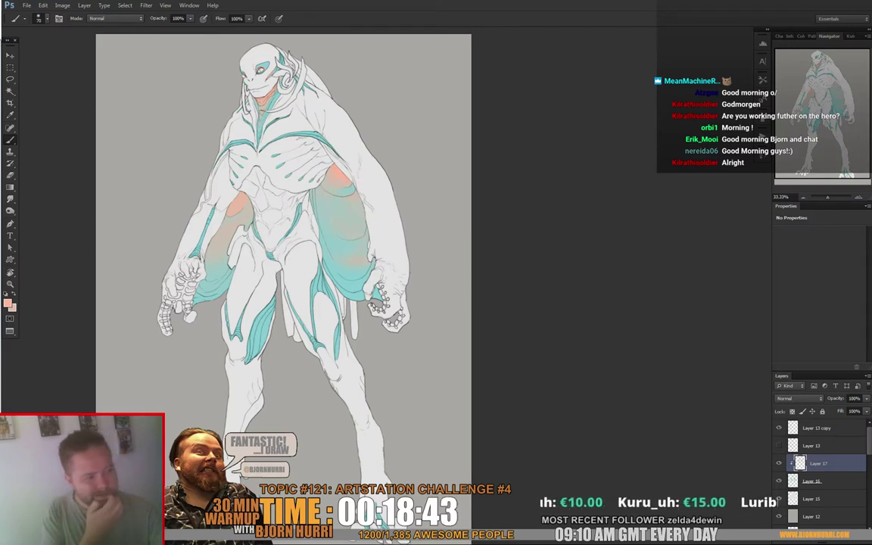
mouse_move(404, 454)
left_mouse_down()
mouse_move(400, 533)
mouse_move(387, 448)
left_mouse_up()
key("e")
right_click(331, 195)
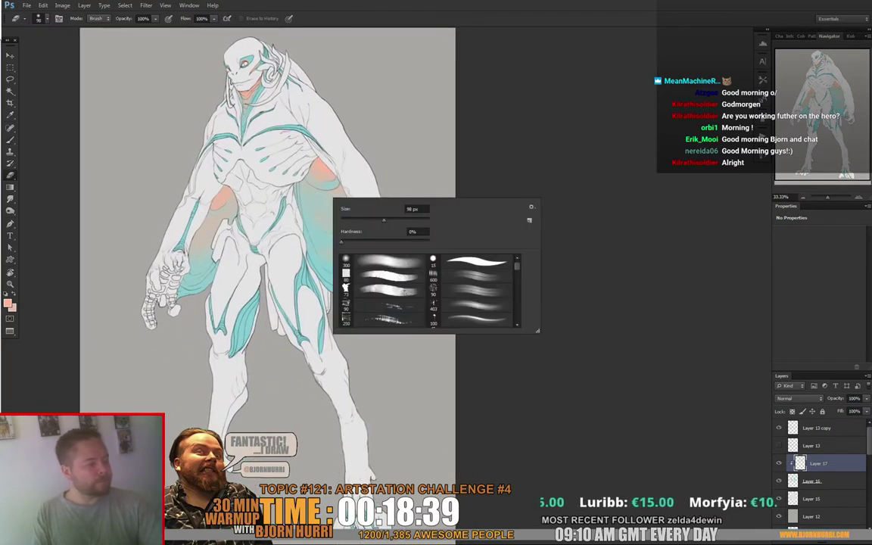
key("Return")
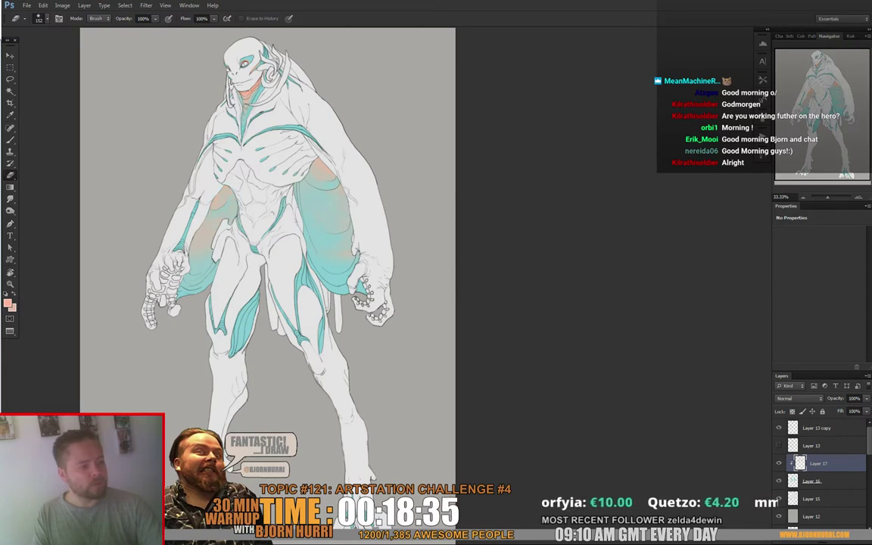
Step: Paint thin salmon accents along the teal markings on the thighs and right forearm with a soft 24 px brush
key("b")
mouse_move(239, 315)
left_mouse_down()
mouse_move(238, 259)
mouse_move(256, 280)
left_mouse_up()
right_click(237, 259)
key("Return")
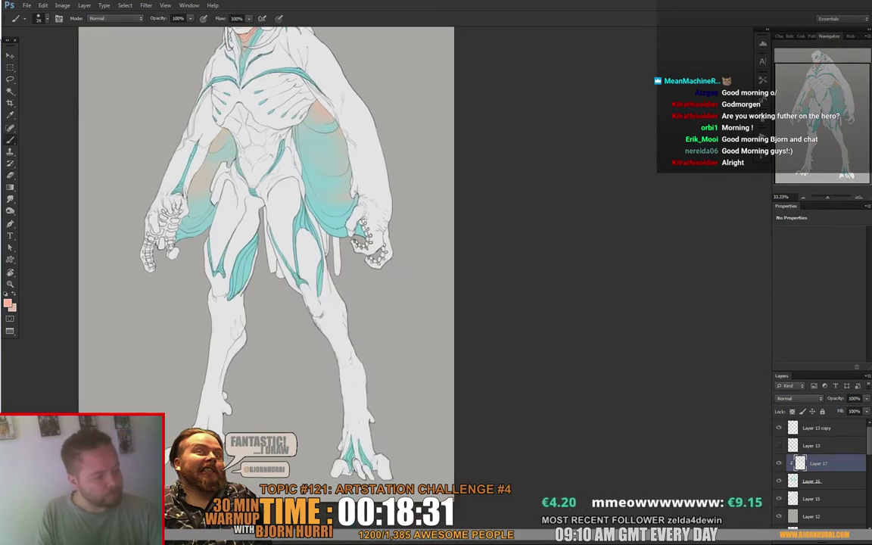
left_click_drag(261, 227, 237, 278)
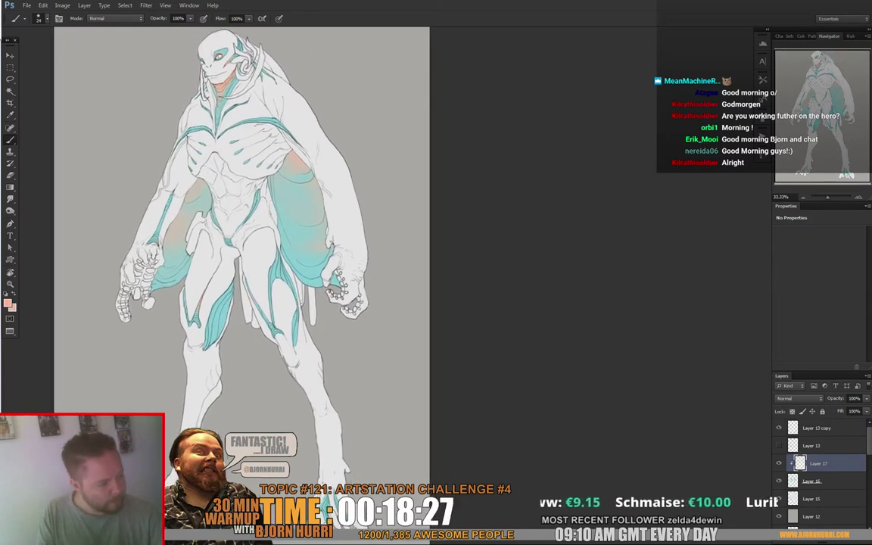
left_click_drag(241, 280, 243, 247)
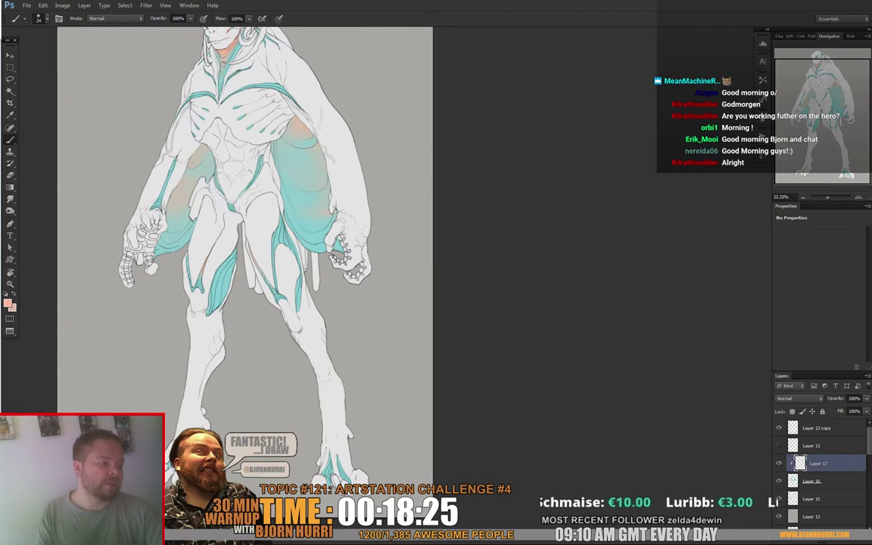
left_click_drag(244, 287, 255, 170)
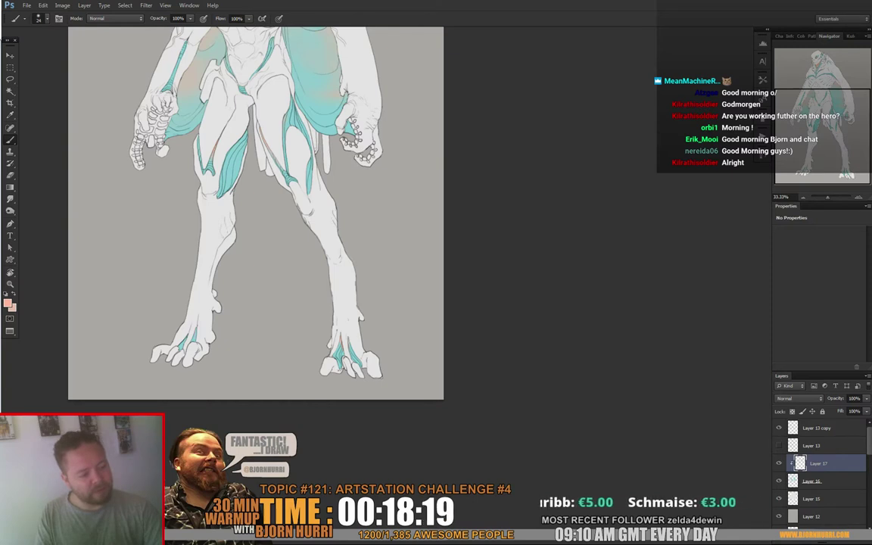
left_click_drag(257, 181, 232, 327)
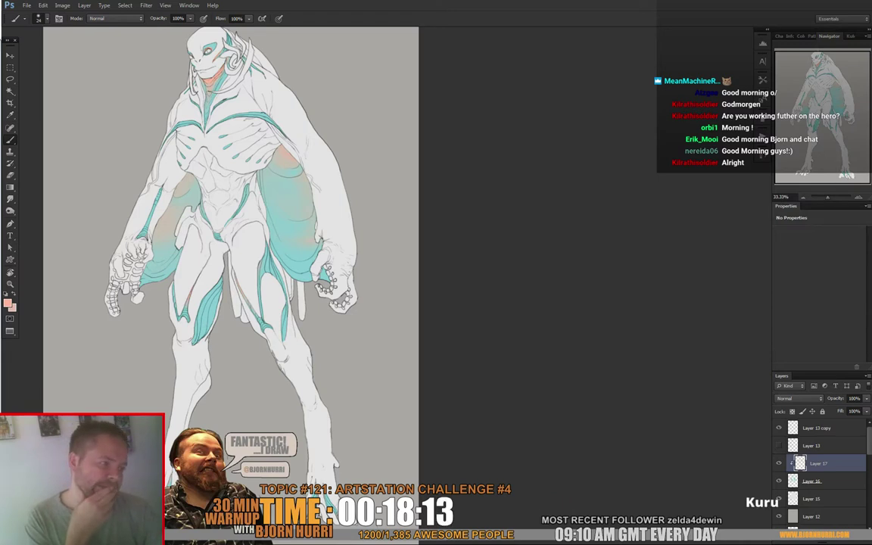
right_click(165, 238)
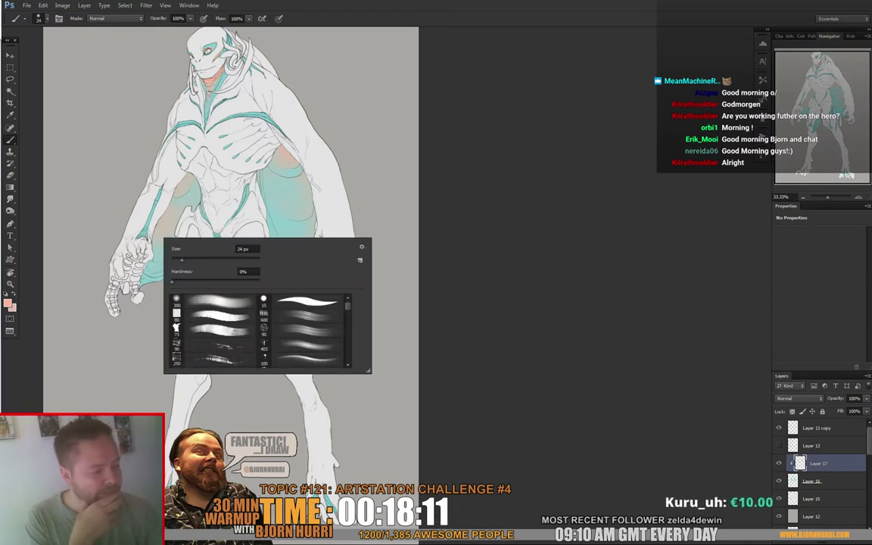
key("Escape")
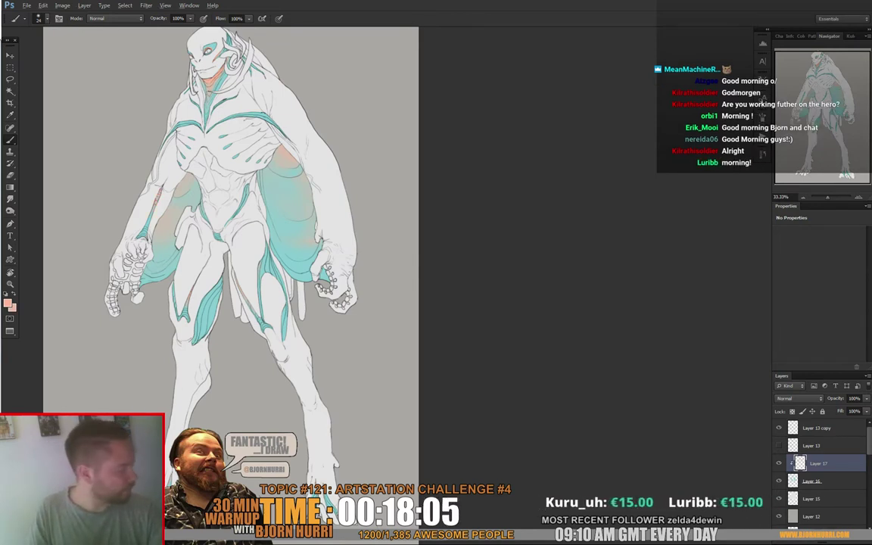
Step: Sample the membrane's teal with Layer 16 active and restore the visibility of Layer 17
left_click(825, 481)
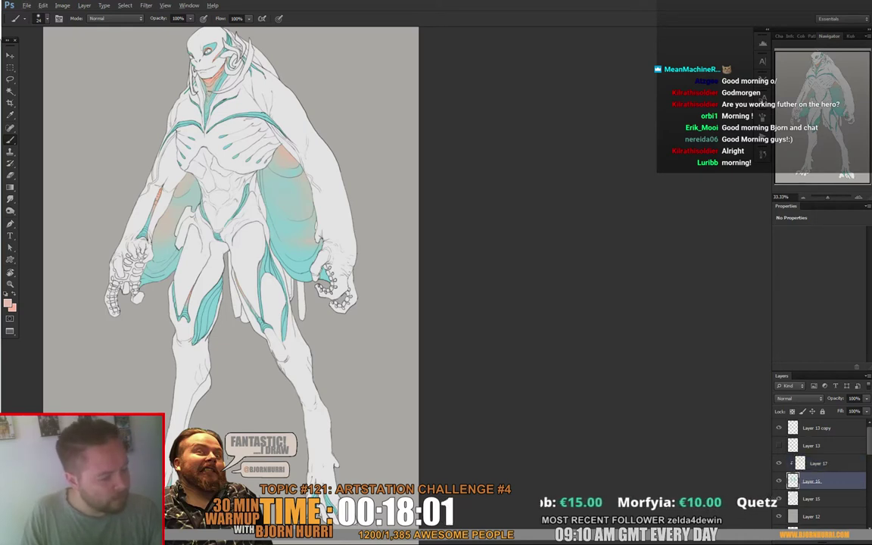
left_click(146, 276, "alt")
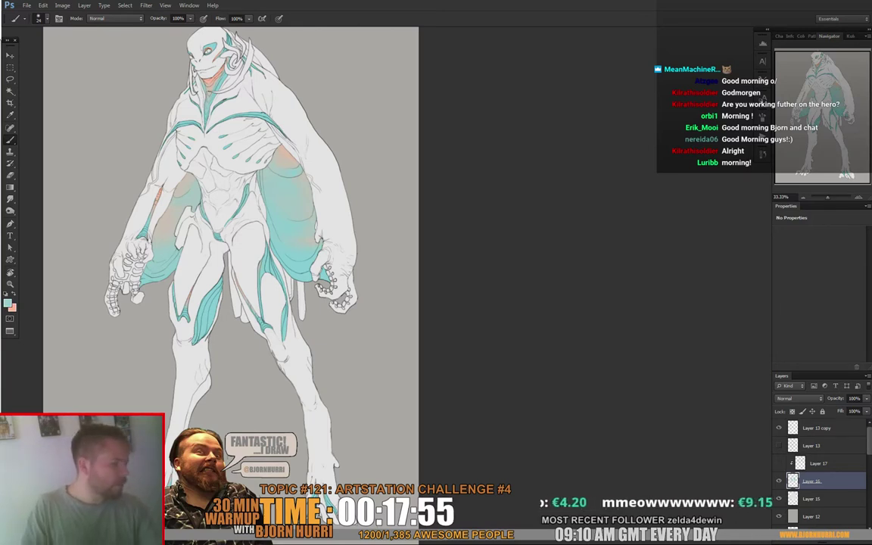
left_click(779, 463)
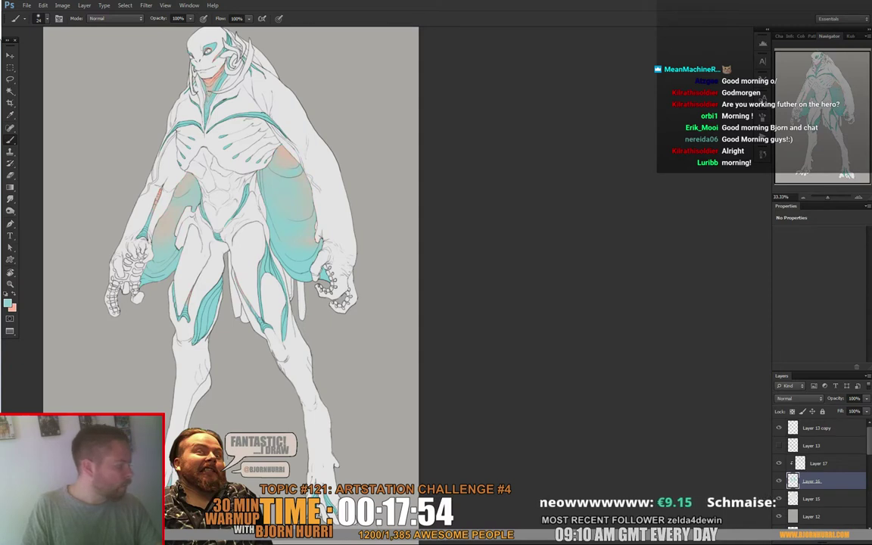
Step: Return to Layer 17 and fade the salmon on the right forearm marking with the soft 19 px eraser
left_click(818, 463)
key("e")
right_click(150, 235)
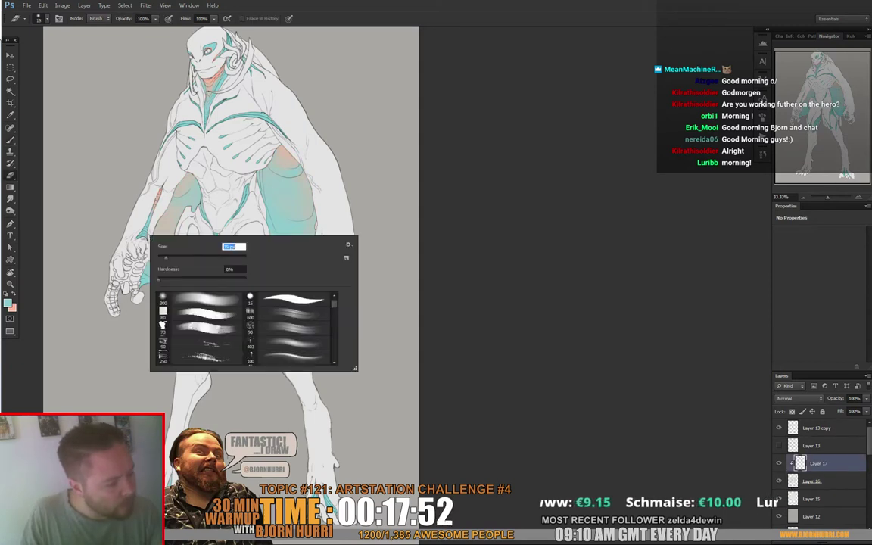
key("Escape")
key("b")
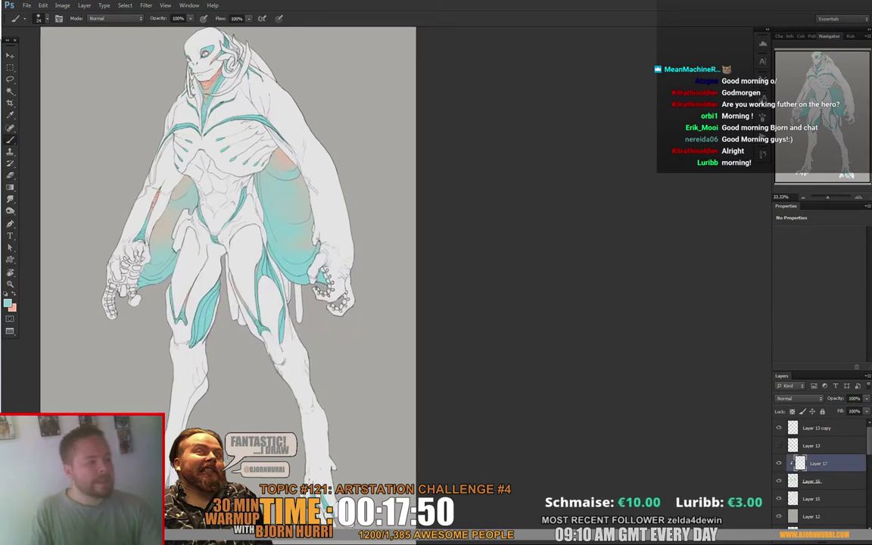
key("e")
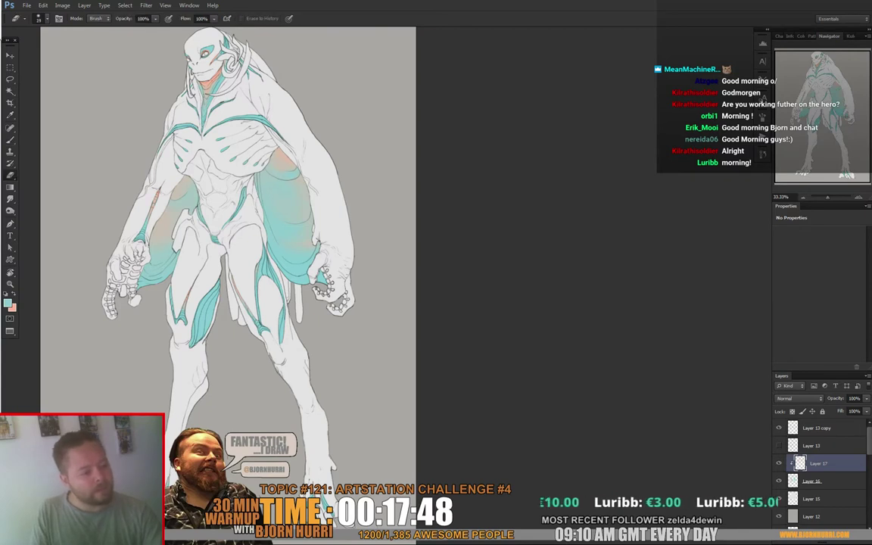
Step: Paint salmon onto the small rib markings with the 24 px brush and soften them with the 19 px eraser
key("b")
key("x")
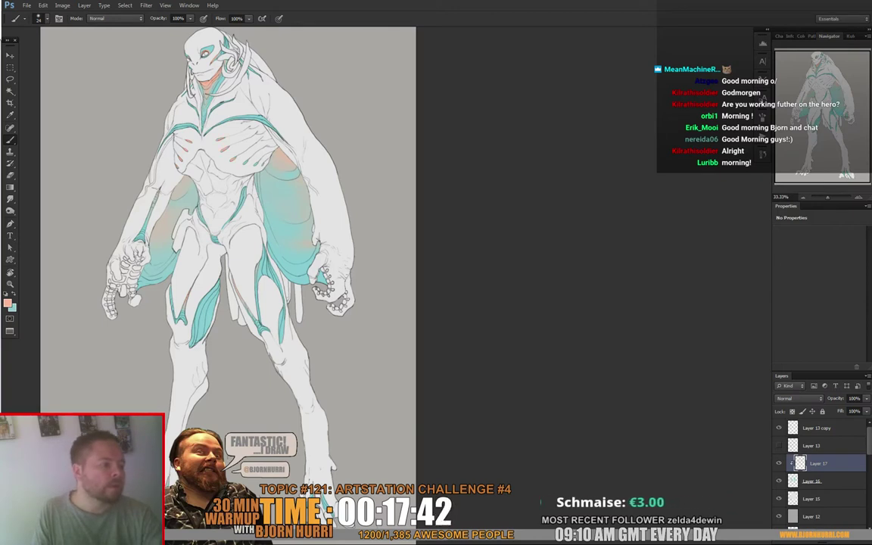
key("e")
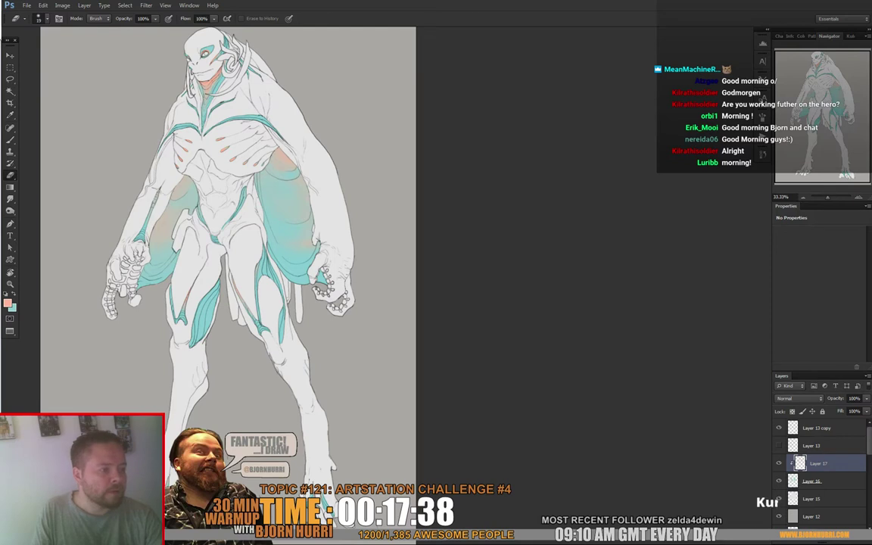
left_click_drag(227, 227, 212, 283)
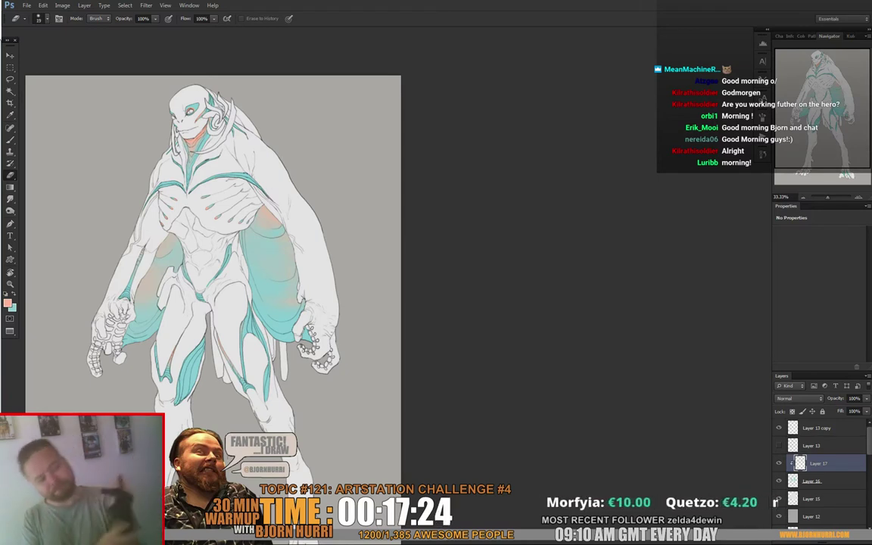
Step: Add a new layer above Layer 17 and tint the creature's face with salmon using a soft 14 px brush
key("b")
left_click_drag(216, 249, 225, 164)
scroll(219, 250, "up", 4)
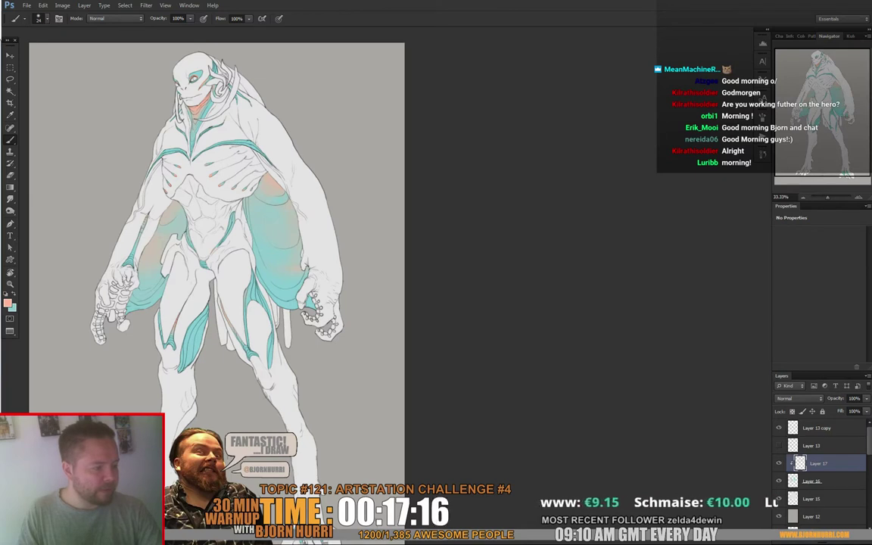
left_click_drag(234, 190, 230, 289)
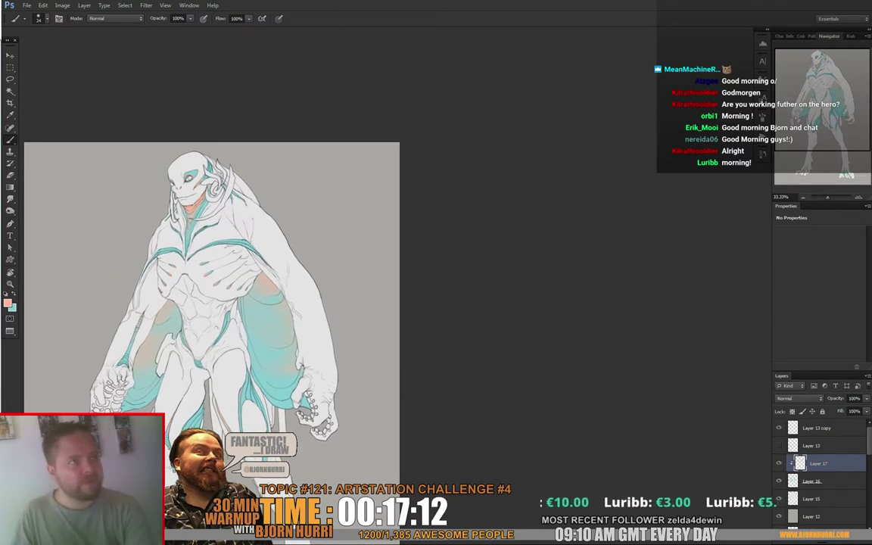
key("ctrl+plus")
left_click_drag(227, 249, 307, 268)
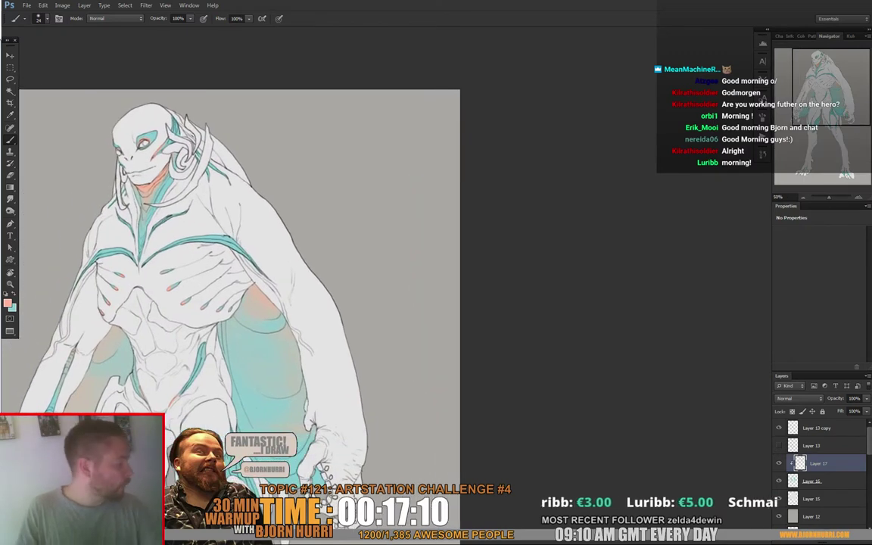
key("ctrl+shift+alt+n")
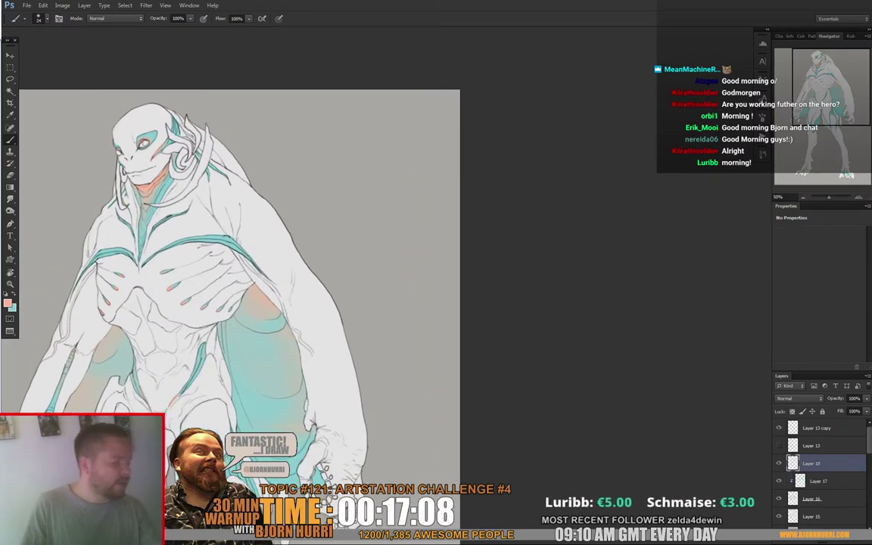
right_click(152, 167)
left_click_drag(169, 188, 165, 188)
key("Return")
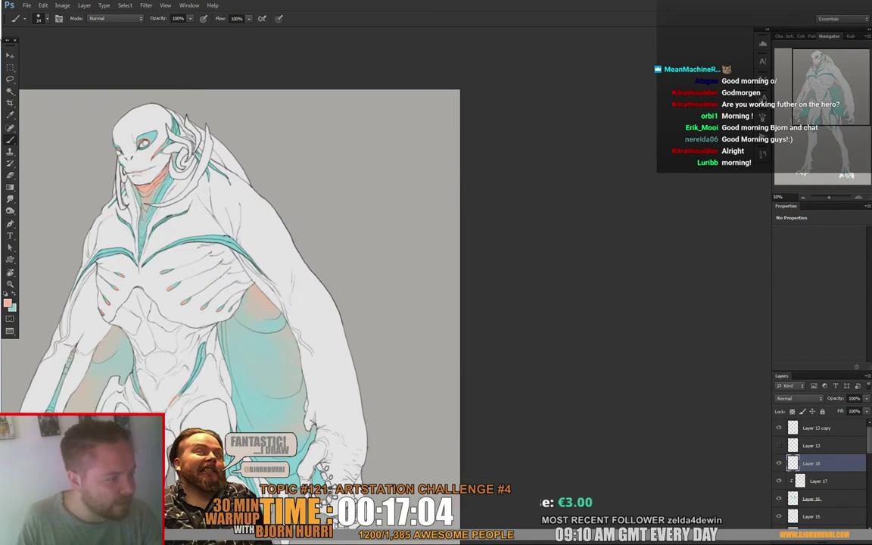
Step: Reduce the soft round brush to 7 px with 0% hardness for finer salmon accents on Layer 18
right_click(142, 156)
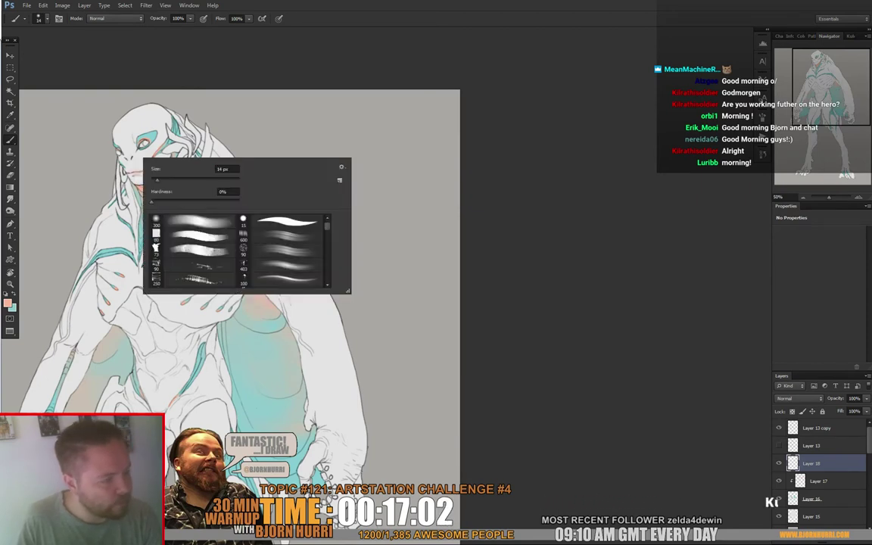
left_click(151, 180)
key("Return")
right_click(142, 158)
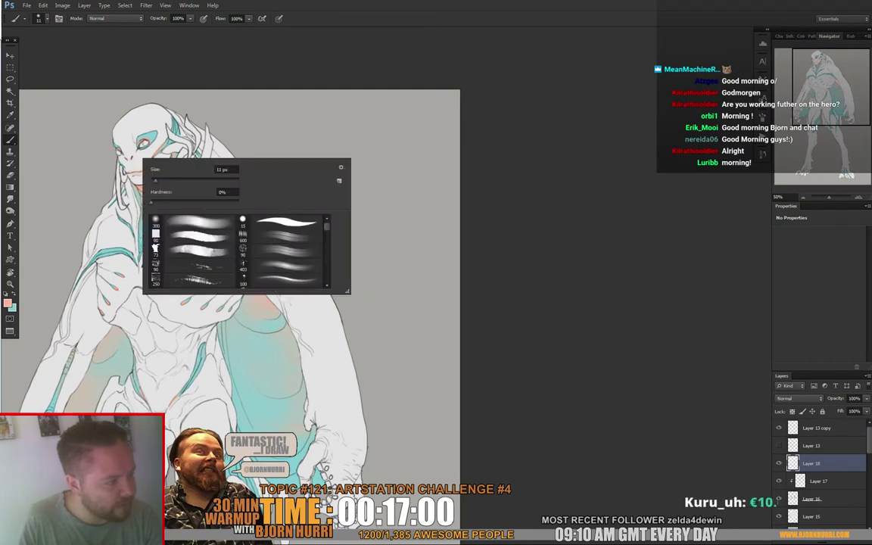
left_click(151, 180)
key("Return")
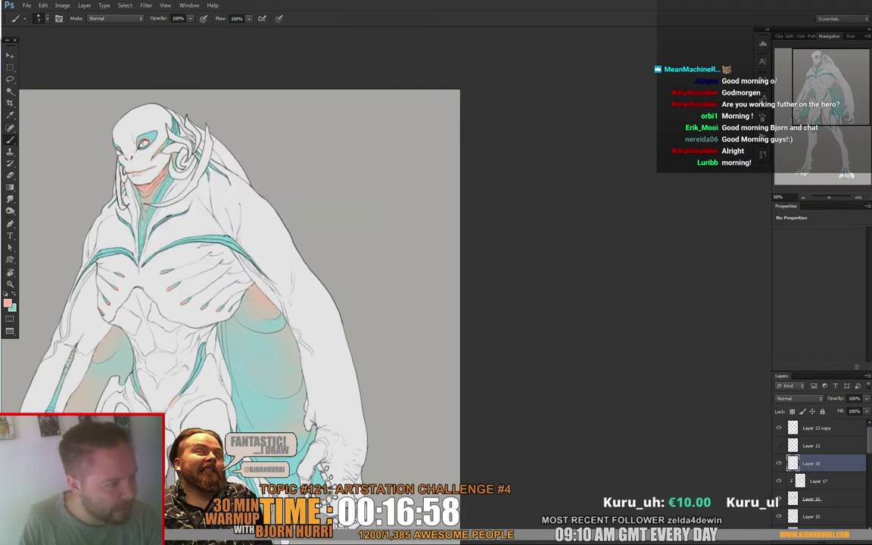
Step: Paint thin salmon strokes on the creature's calves and knees with the soft 7 px brush
key("ctrl+minus")
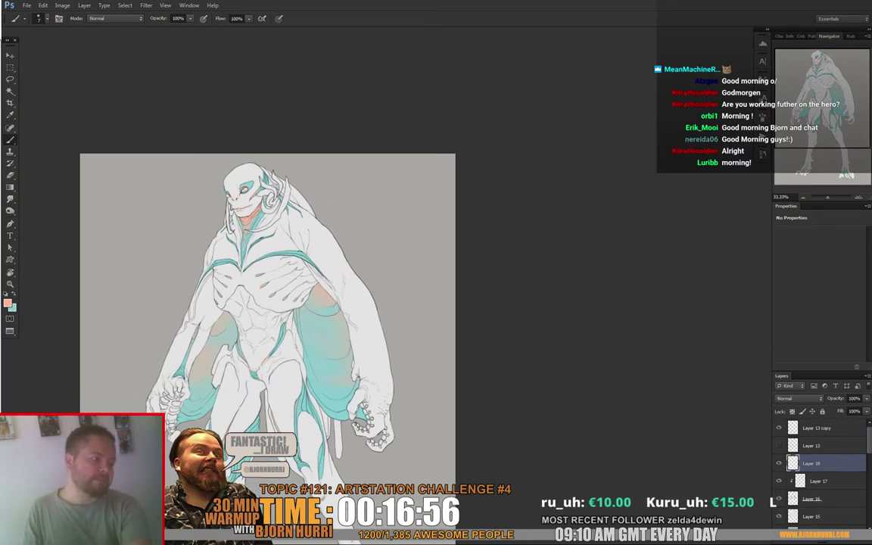
scroll(273, 303, "down", 3)
left_click_drag(273, 250, 252, 289)
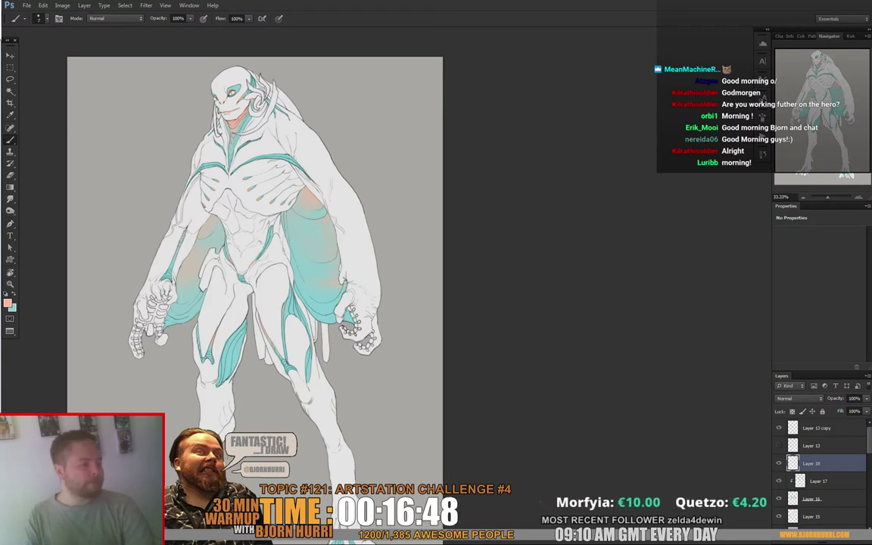
left_click_drag(261, 288, 270, 226)
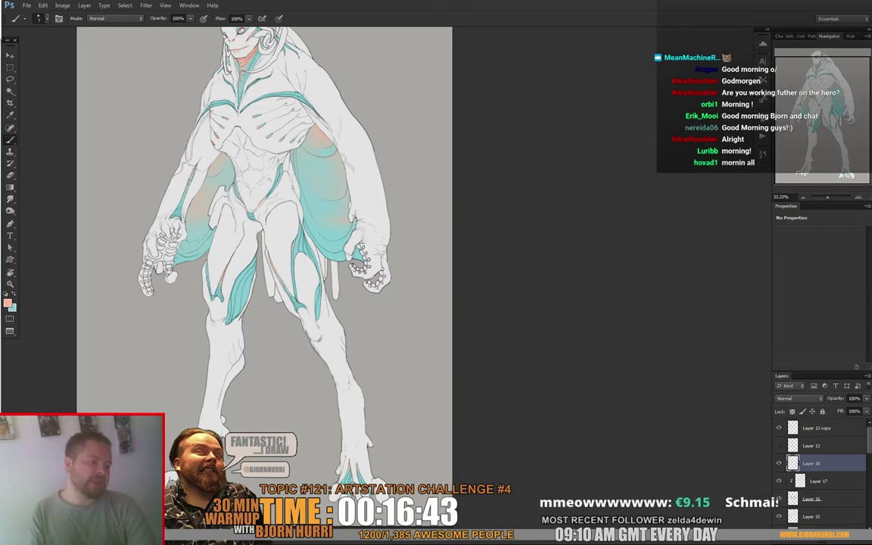
left_click_drag(265, 249, 217, 222)
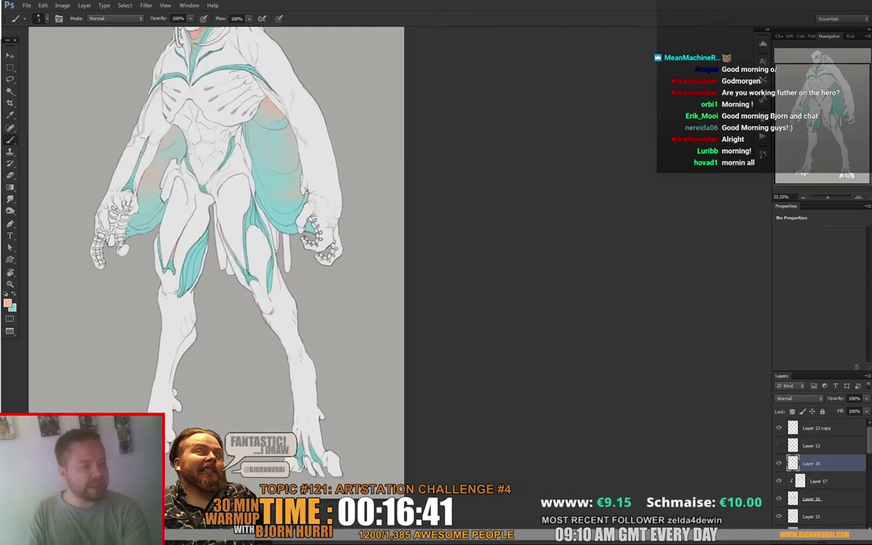
key("ctrl+plus")
key("ctrl+plus")
left_click_drag(227, 288, 390, 200)
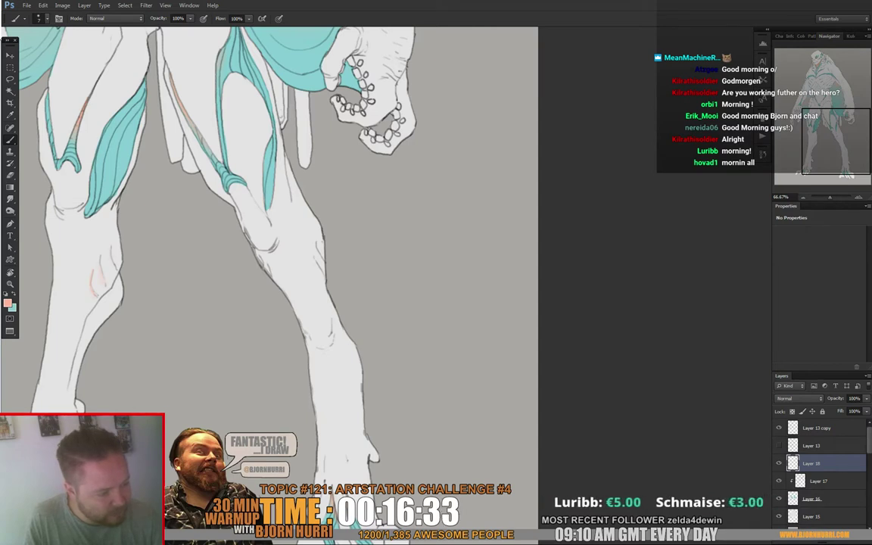
left_click_drag(101, 253, 106, 277)
mouse_move(111, 246)
left_mouse_down()
mouse_move(118, 270)
mouse_move(87, 232)
left_mouse_up()
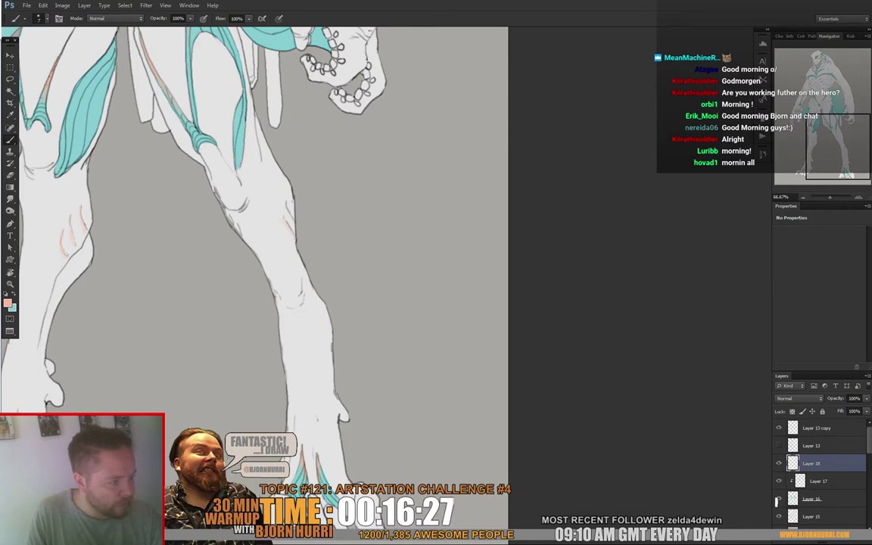
left_click_drag(325, 227, 355, 355)
Step: Add a new layer above Layer 18 and choose the hard round brush with 86% hardness
key("ctrl+minus")
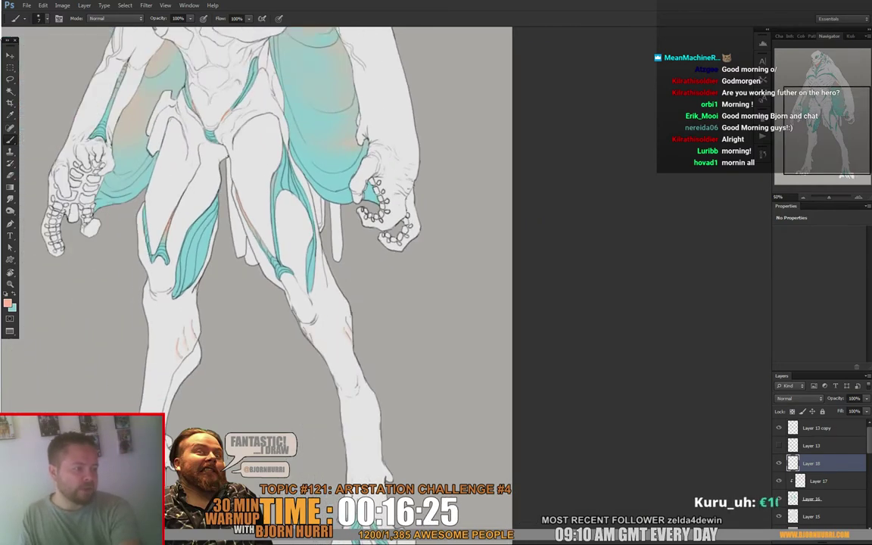
key("ctrl+minus")
scroll(227, 250, "up", 3)
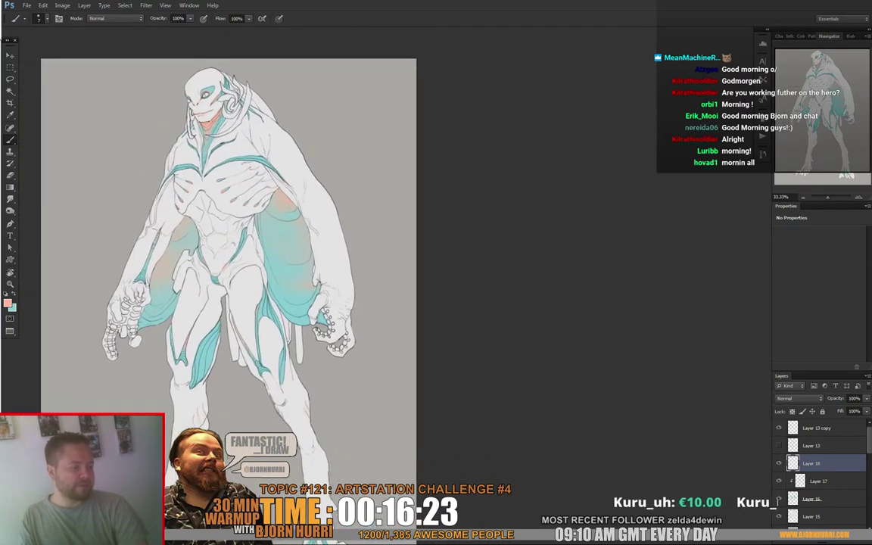
scroll(227, 249, "down", 2)
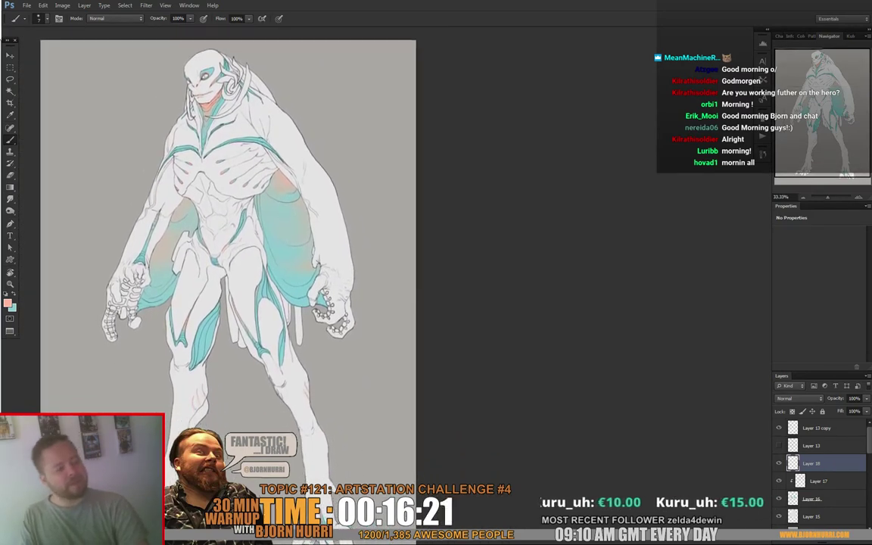
mouse_move(227, 257)
left_mouse_down()
mouse_move(221, 226)
mouse_move(221, 243)
left_mouse_up()
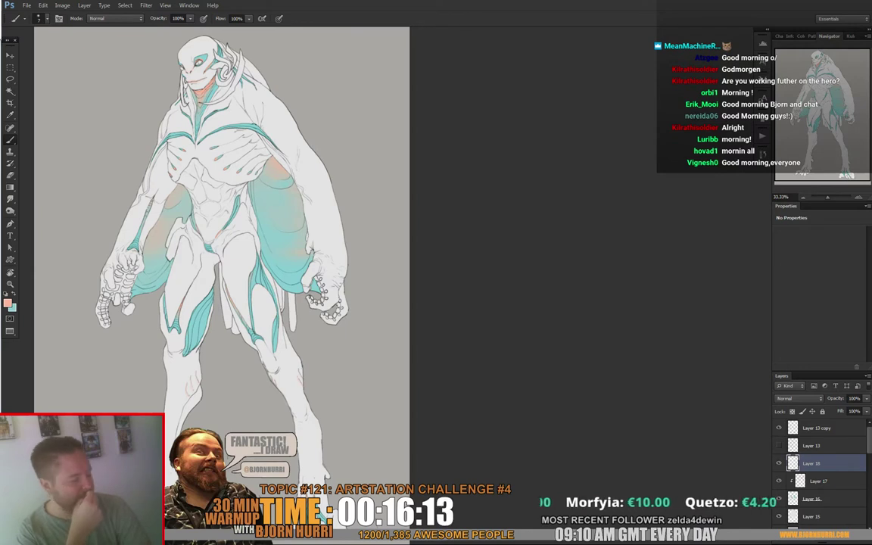
key("ctrl+shift+alt+n")
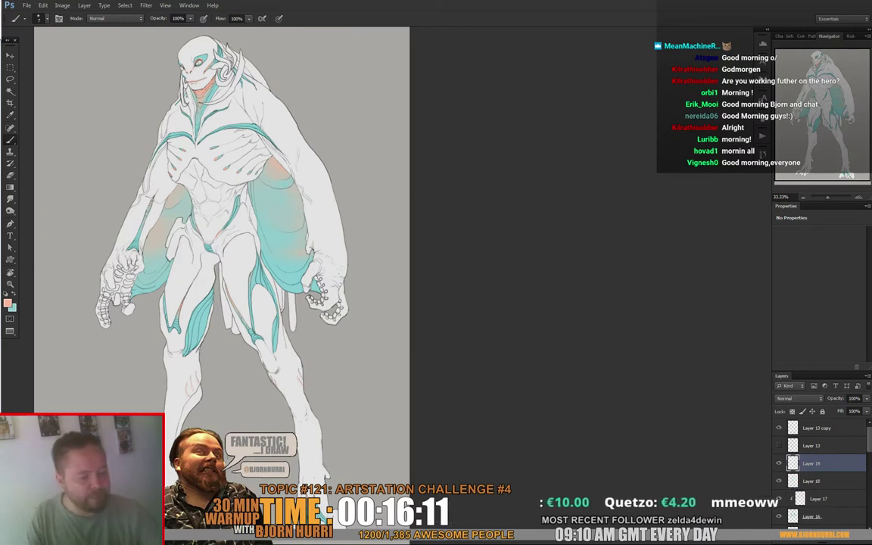
right_click(136, 307)
left_click(274, 371)
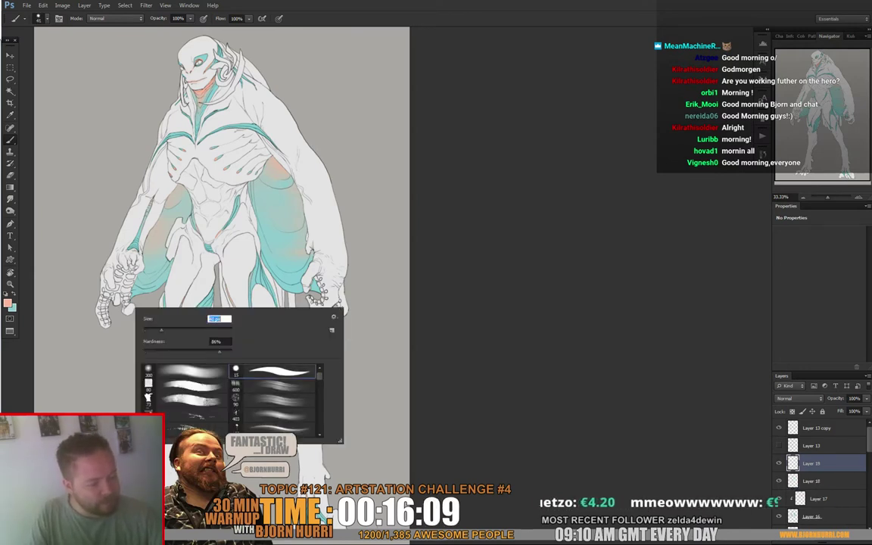
key("Return")
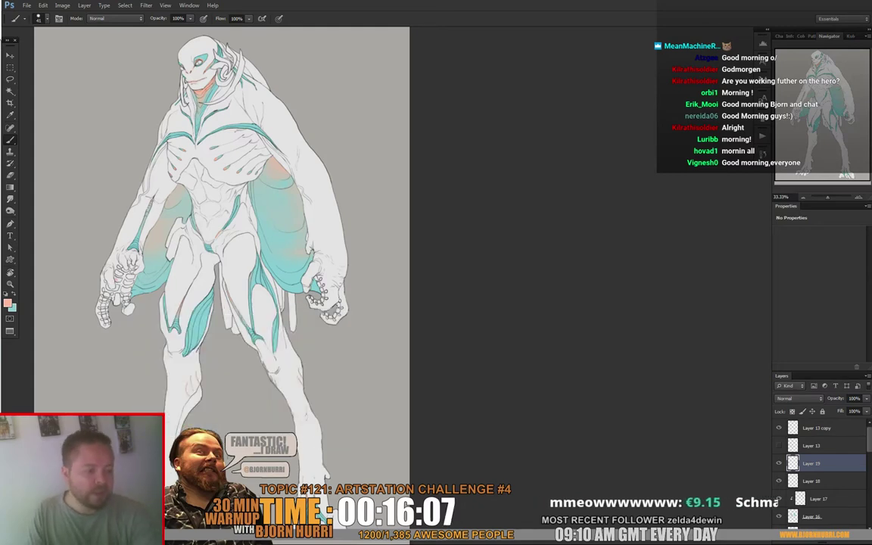
Step: Reduce the hard brush to 19 px and fill the palm pads of the creature's open hand with salmon
key("ctrl+plus")
key("ctrl+plus")
left_click_drag(288, 250, 610, 239)
right_click(136, 250)
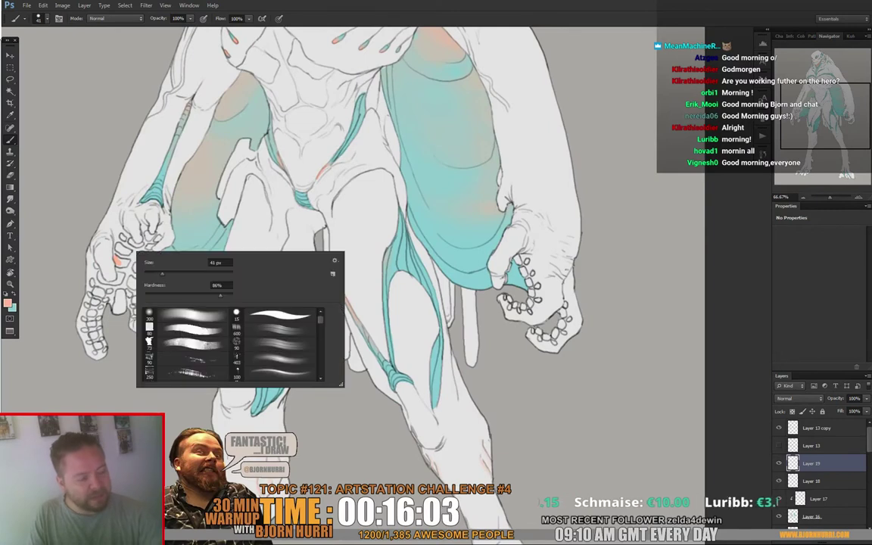
left_click(168, 273)
key("Return")
left_click_drag(119, 261, 127, 263)
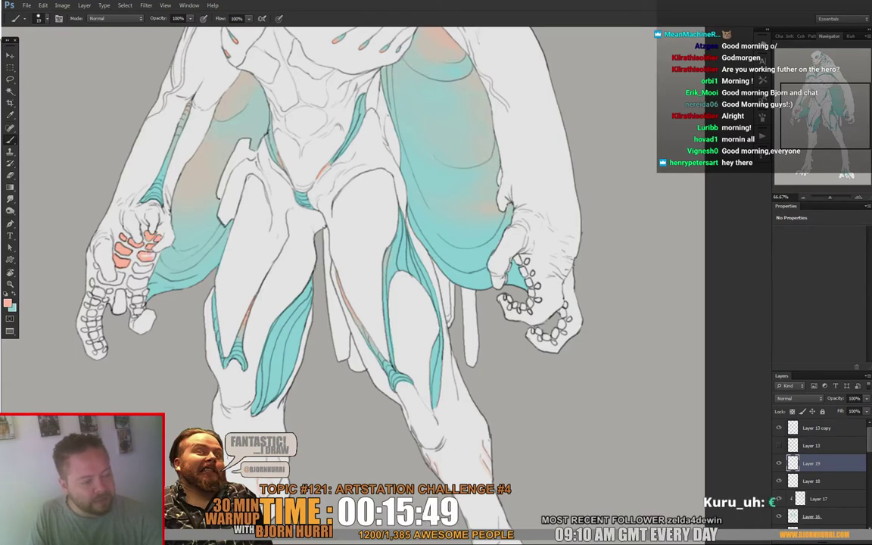
left_click_drag(303, 280, 391, 239)
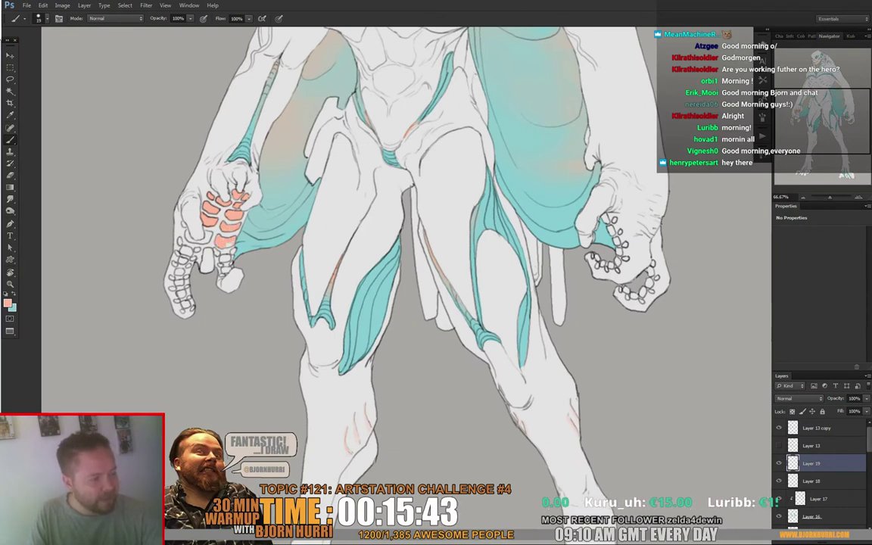
left_click_drag(303, 288, 375, 272)
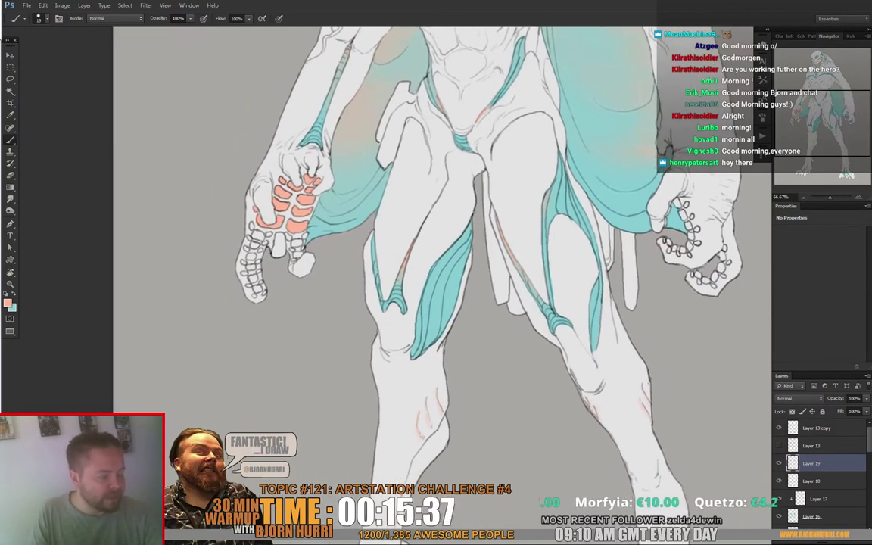
Step: Fill the small finger pads of the open hand with salmon using the 19 px hard brush
left_click_drag(446, 288, 427, 287)
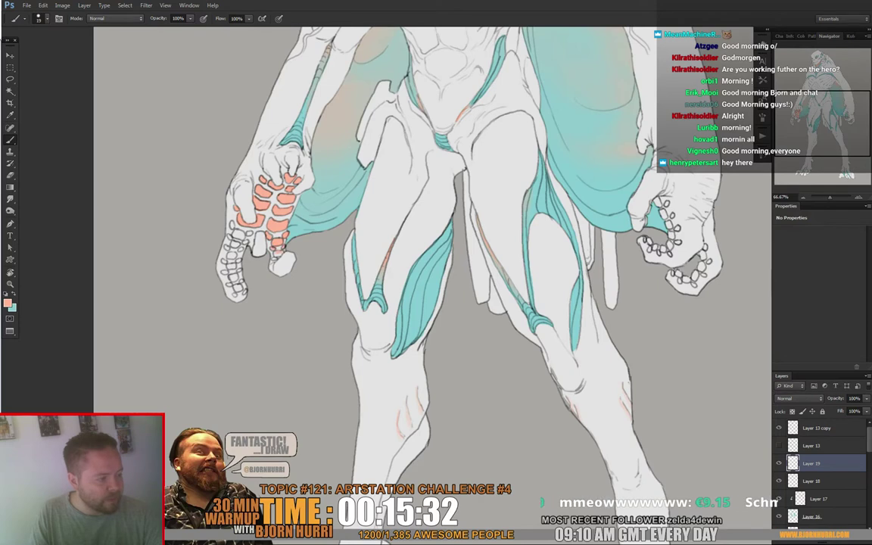
left_click_drag(280, 249, 311, 247)
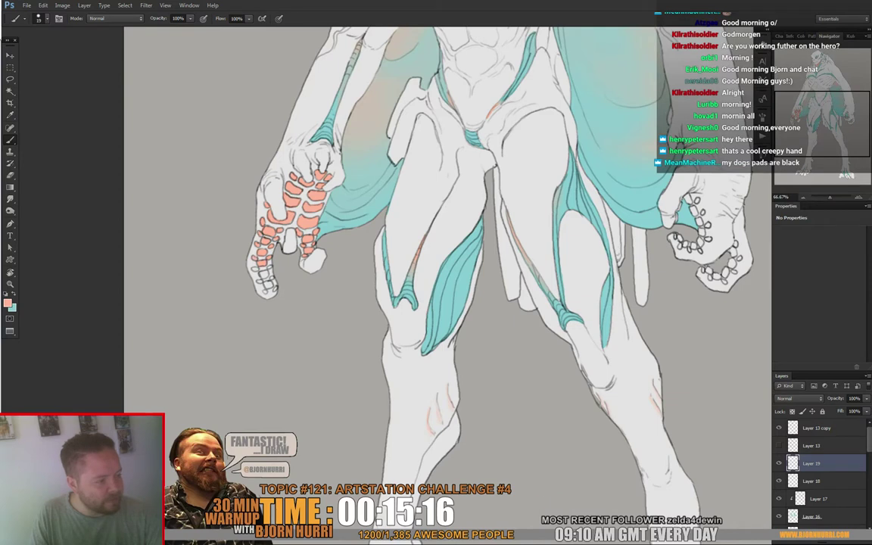
left_click_drag(424, 318, 410, 296)
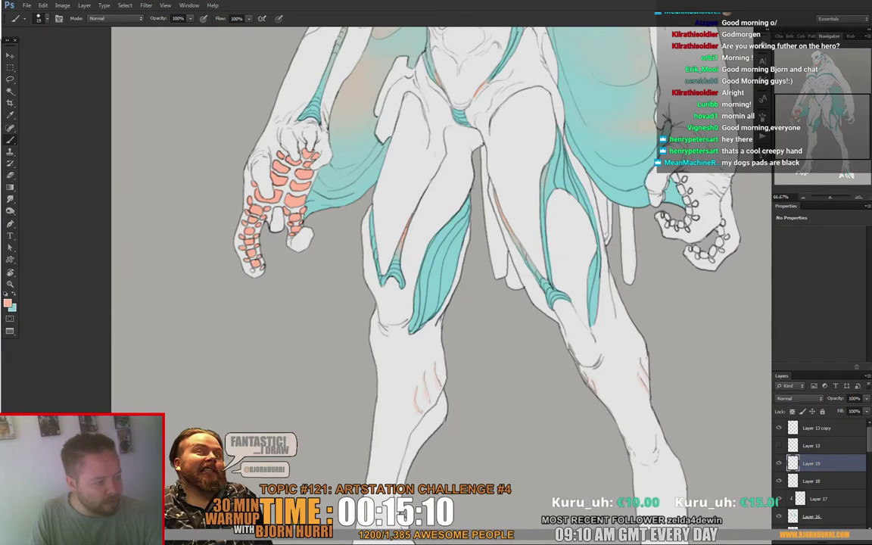
Step: Fill the pads along the curled fingers and thumb of the creature's other hand with salmon
mouse_move(470, 250)
left_mouse_down()
mouse_move(398, 258)
mouse_move(304, 292)
mouse_move(261, 284)
left_mouse_up()
left_click_drag(455, 250, 457, 253)
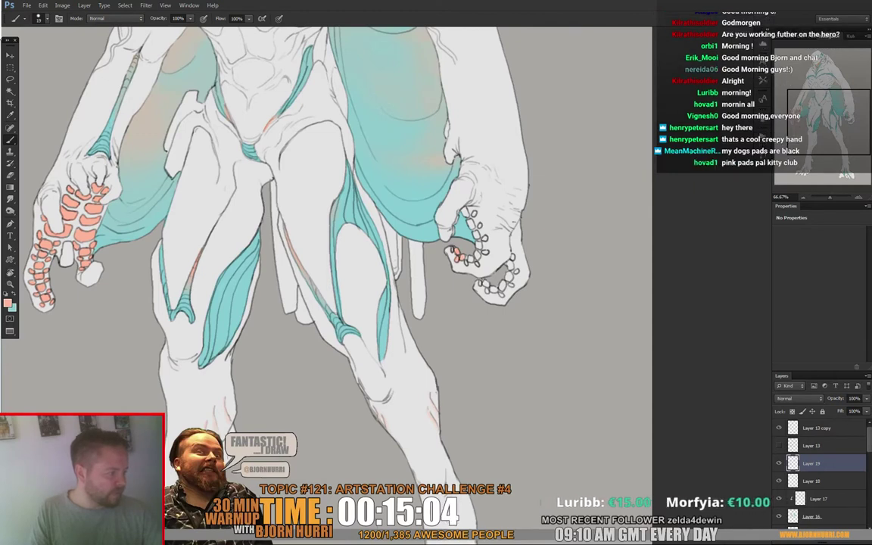
left_click_drag(462, 258, 471, 259)
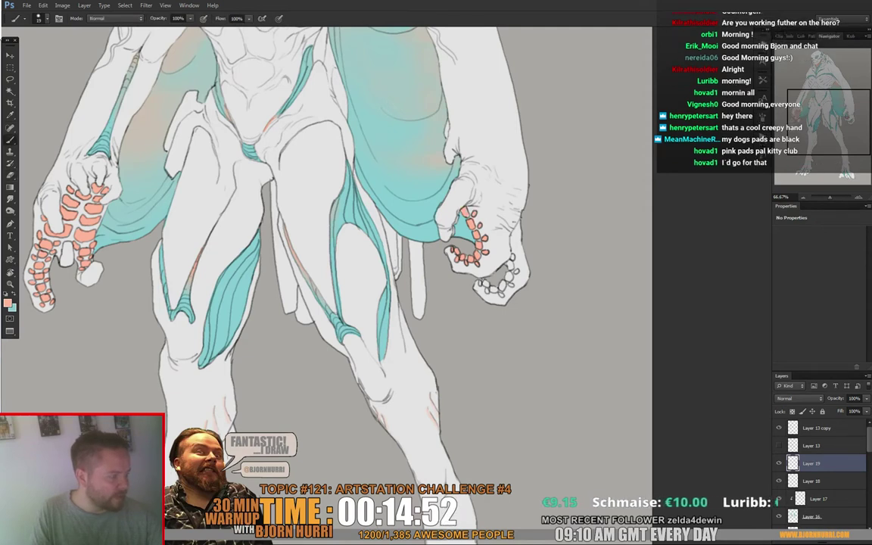
left_click_drag(453, 227, 454, 234)
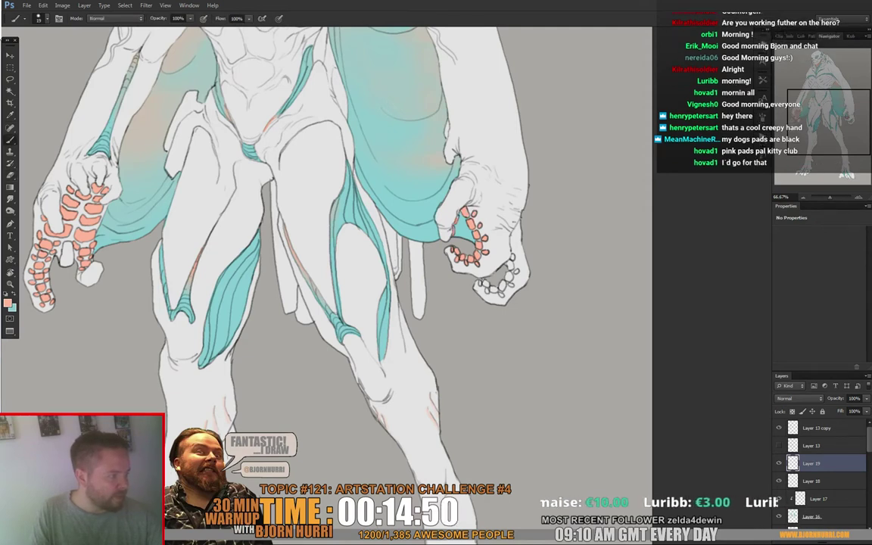
left_click_drag(510, 262, 511, 266)
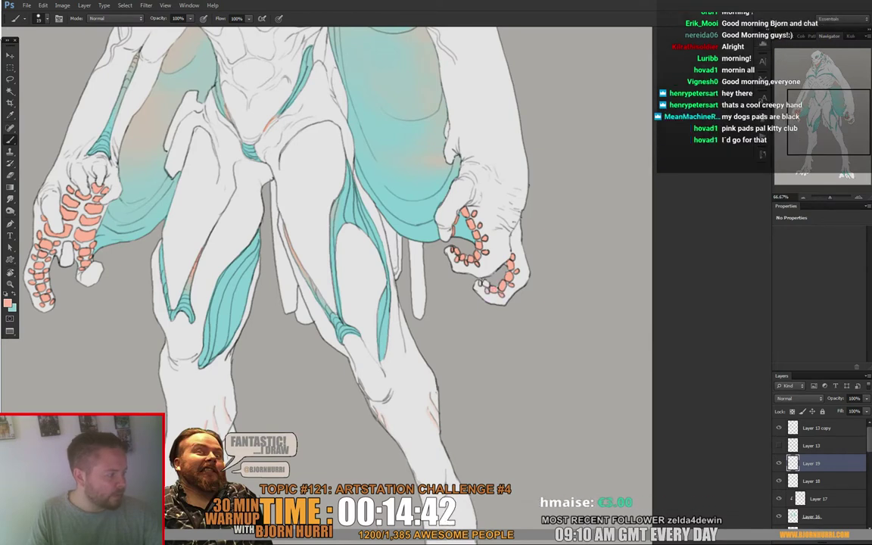
Step: Mute the hand pads with a Hue/Saturation adjustment of saturation -48 and lightness -15
left_click_drag(480, 283, 420, 322)
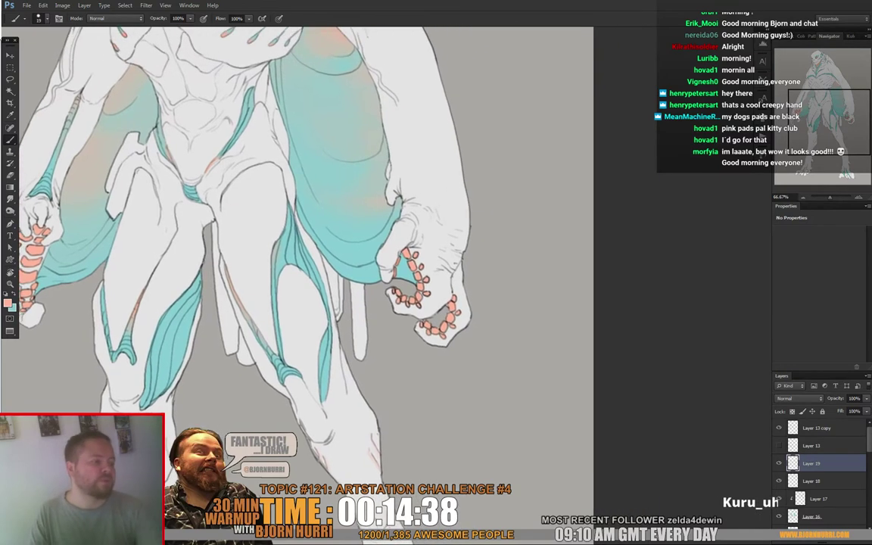
key("ctrl+minus")
key("ctrl+minus")
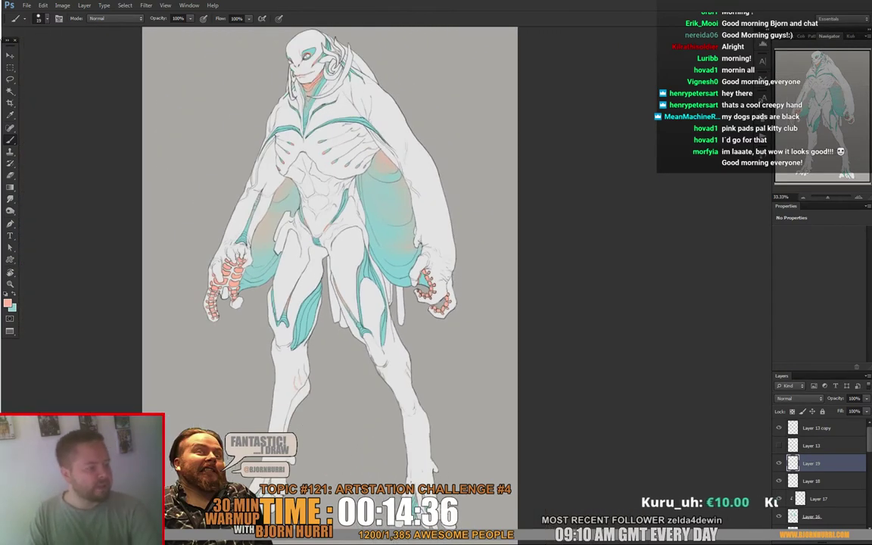
mouse_move(340, 250)
left_mouse_down()
mouse_move(322, 253)
mouse_move(332, 254)
left_mouse_up()
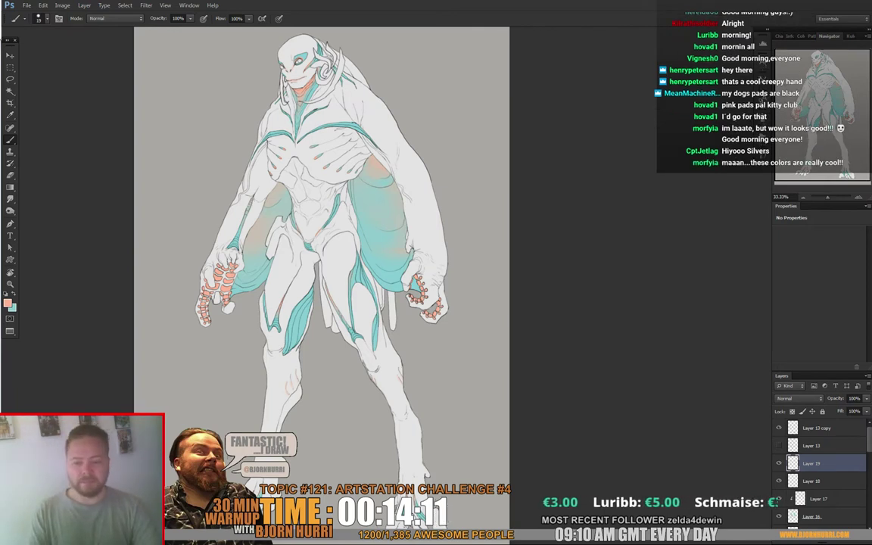
left_click_drag(395, 460, 397, 441)
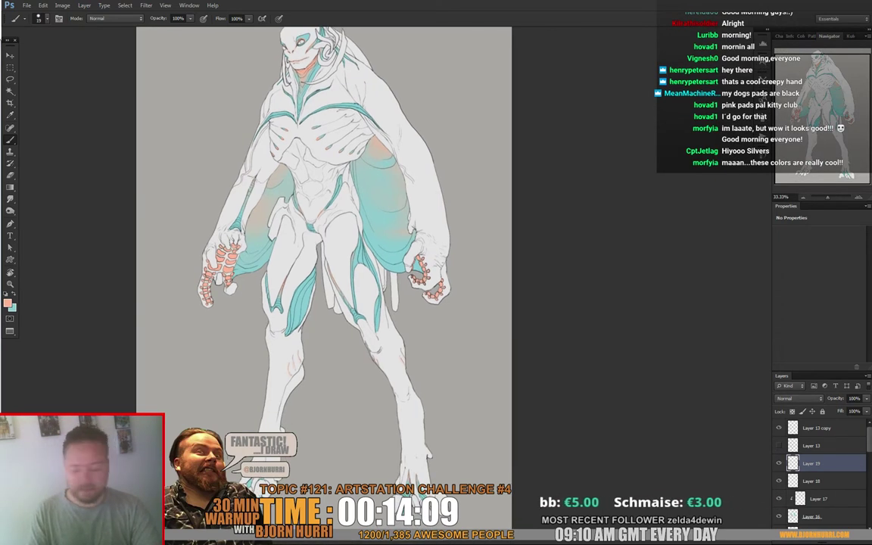
key("ctrl+u")
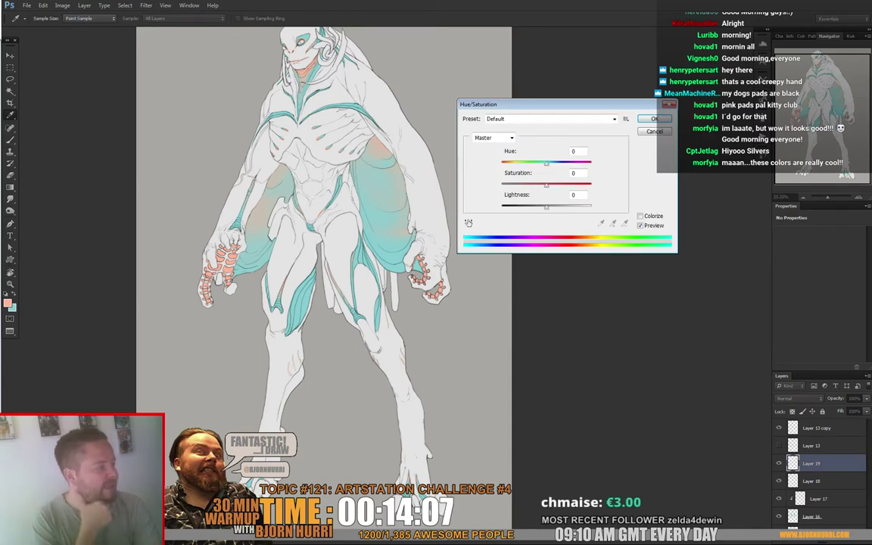
left_click_drag(546, 186, 525, 185)
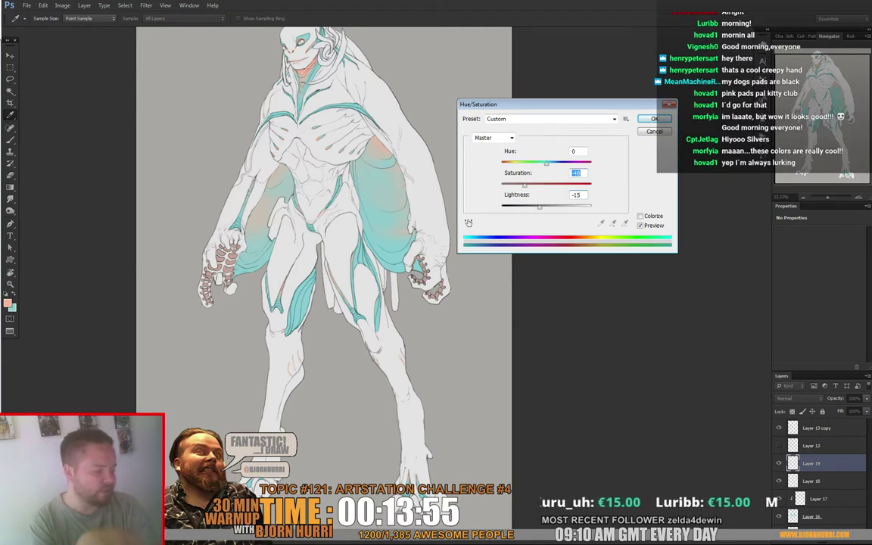
key("Return")
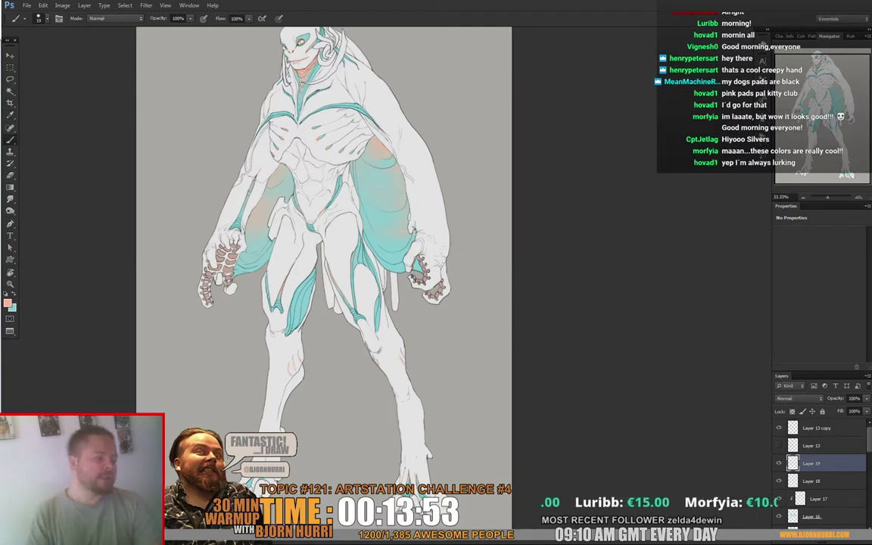
Step: Undo the last recolour of the hand pads, and set their hue to -180 and lightness to -28
key("ctrl+z")
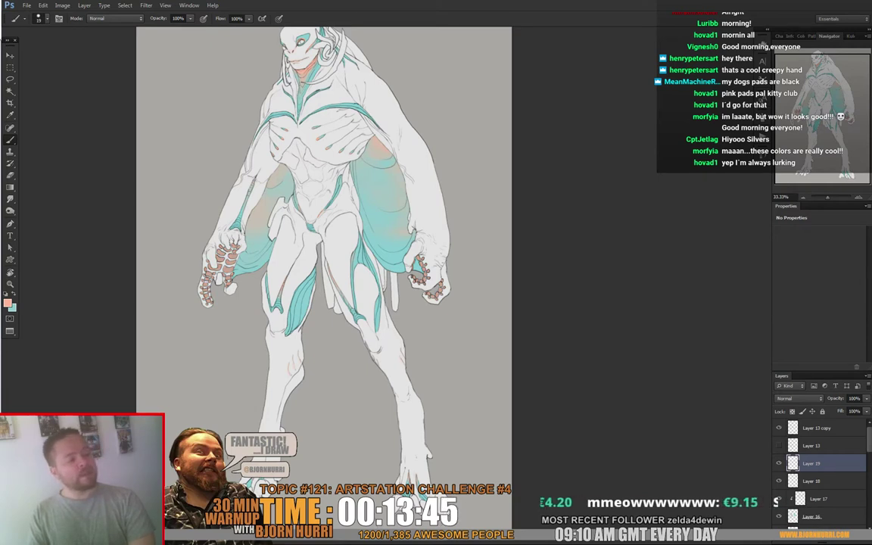
key("ctrl+u")
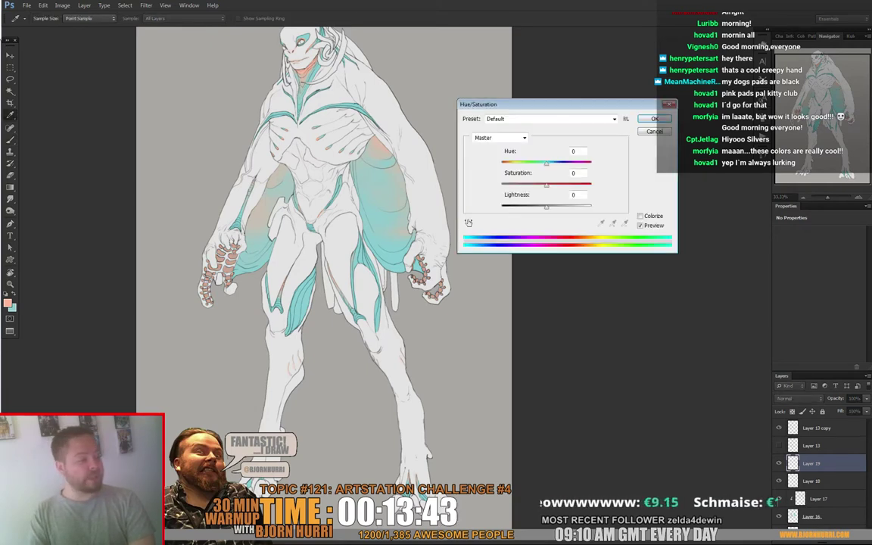
left_click_drag(543, 163, 501, 164)
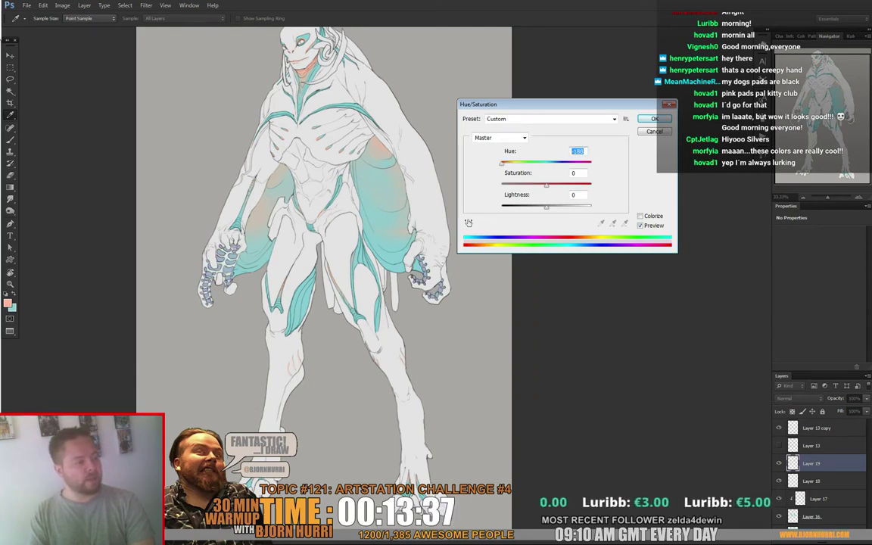
left_click_drag(546, 207, 533, 207)
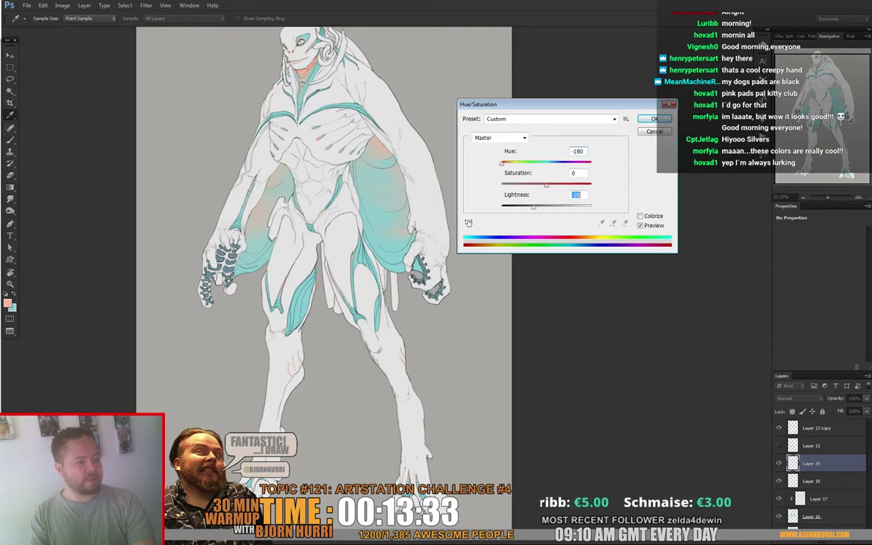
key("Return")
key("b")
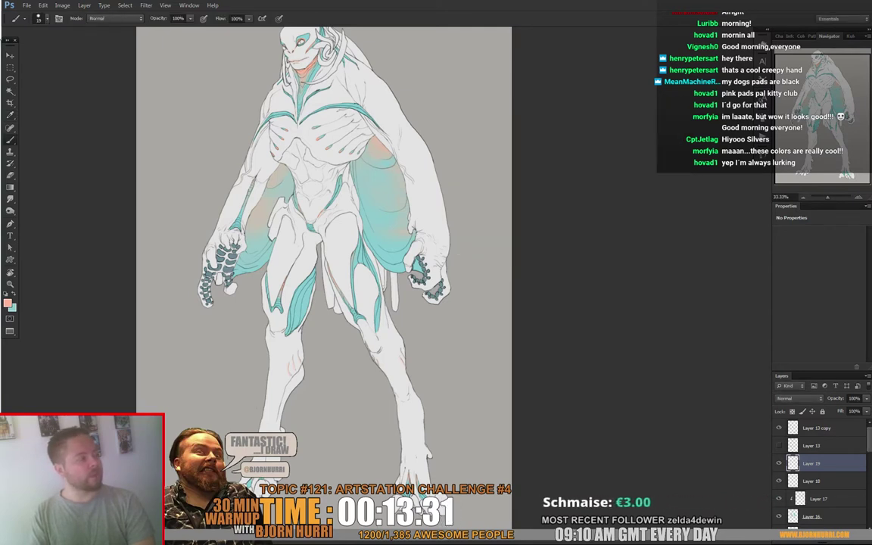
key("ctrl+z")
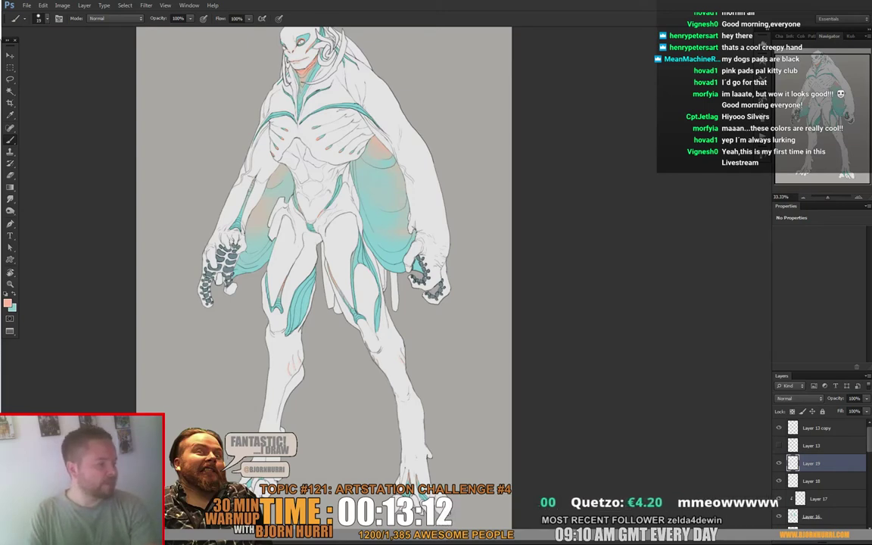
Step: On a new layer, paint thin teal stripes running down both arms with a 16 px brush
key("ctrl+plus")
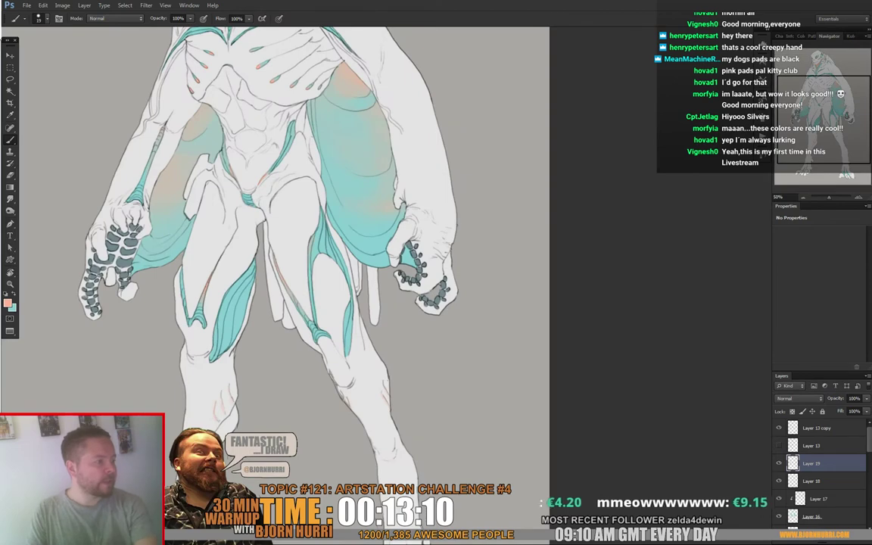
key("ctrl+alt+shift+n")
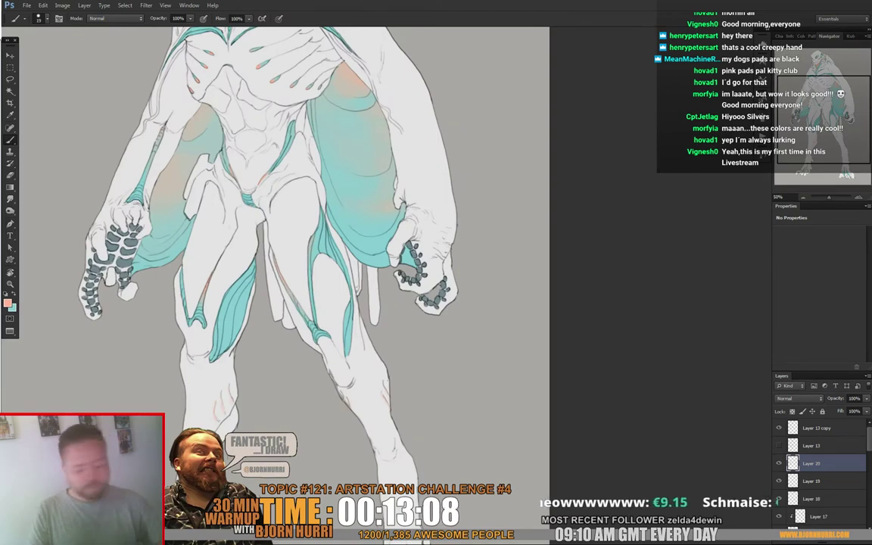
left_click_drag(318, 212, 273, 292)
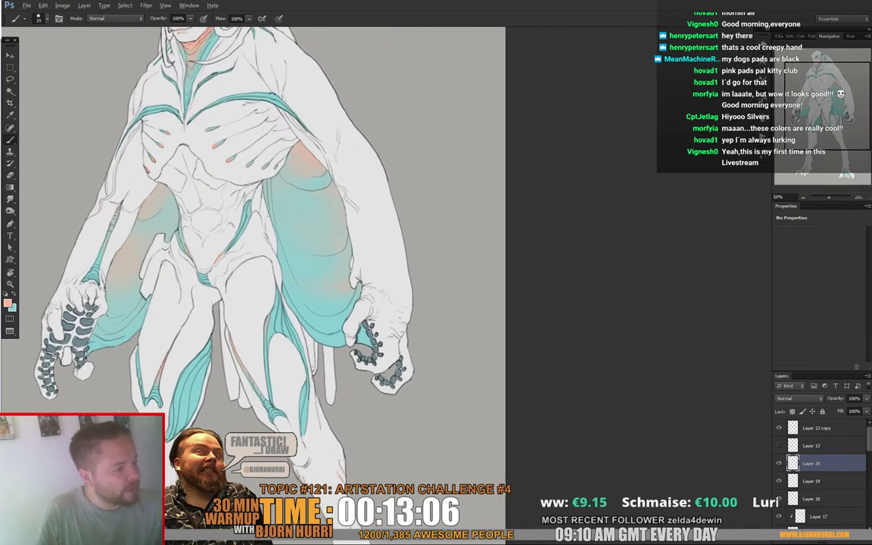
right_click(303, 125)
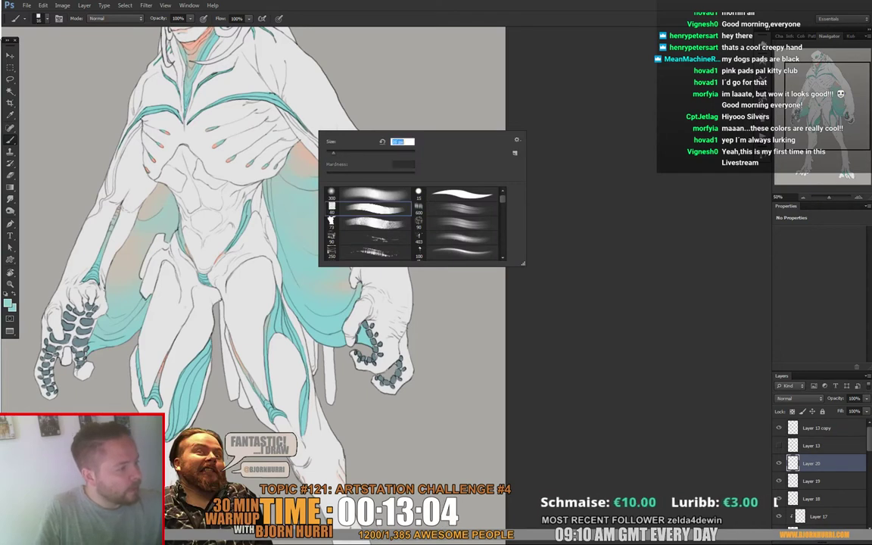
key("Escape")
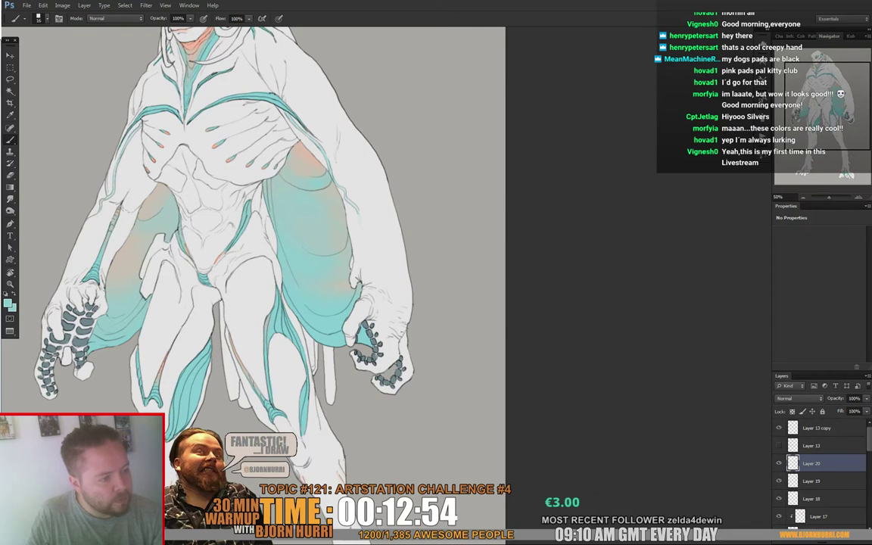
left_click_drag(303, 227, 313, 267)
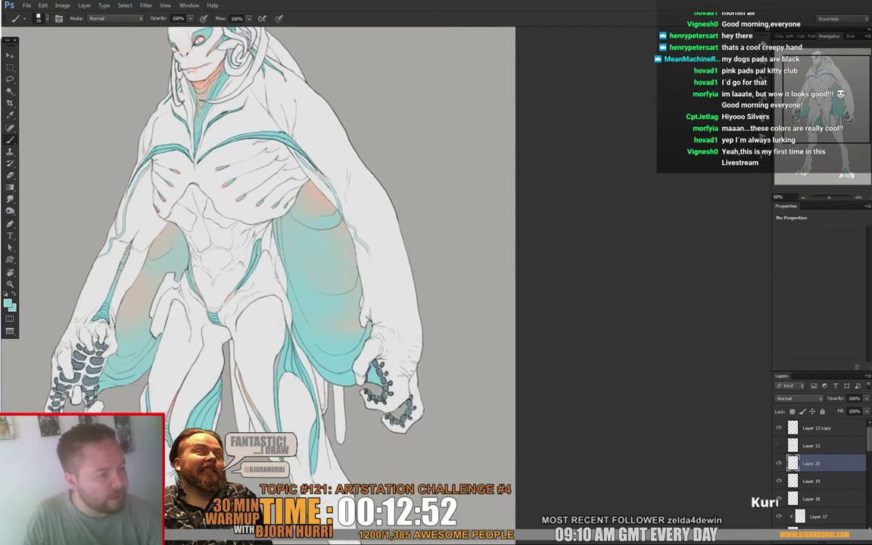
key("e")
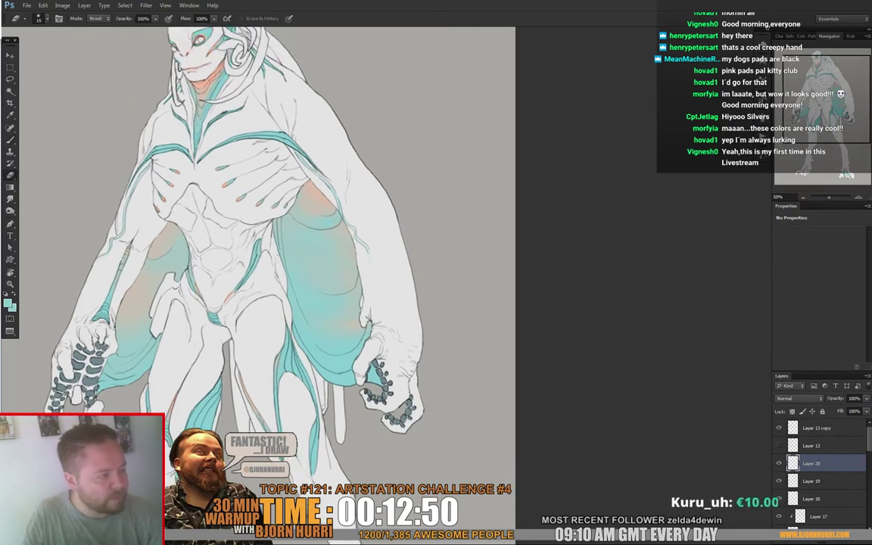
key("b")
Step: Sample a grey from the face and darken the creature's eye using a 7 px brush
scroll(291, 303, "down", 2)
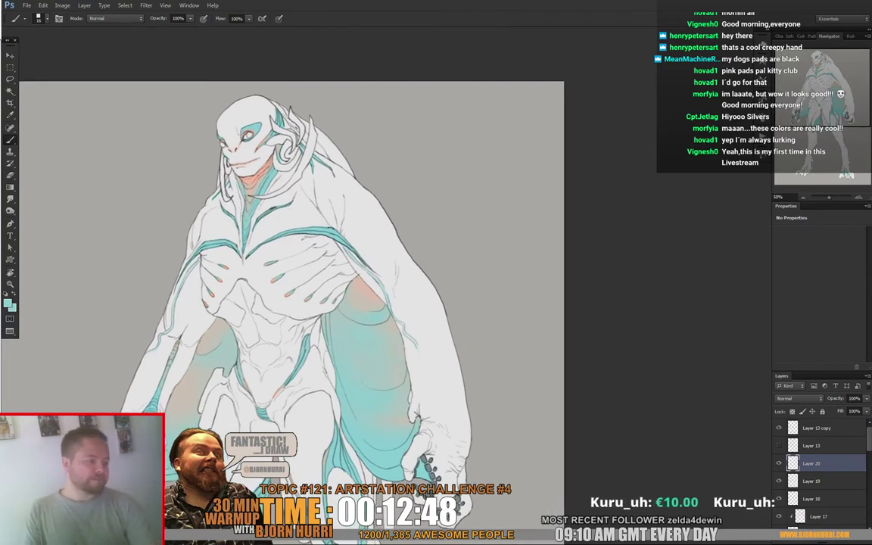
left_click_drag(303, 302, 314, 253)
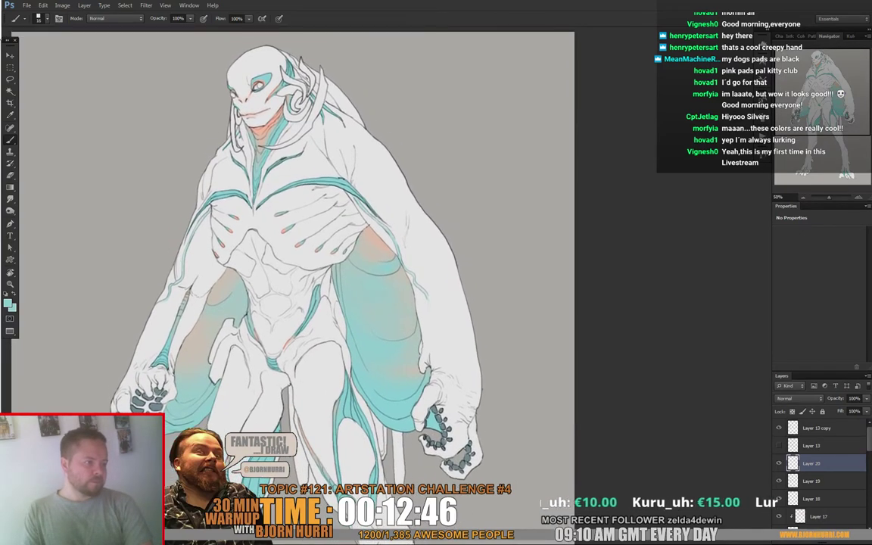
left_click(258, 83, "alt")
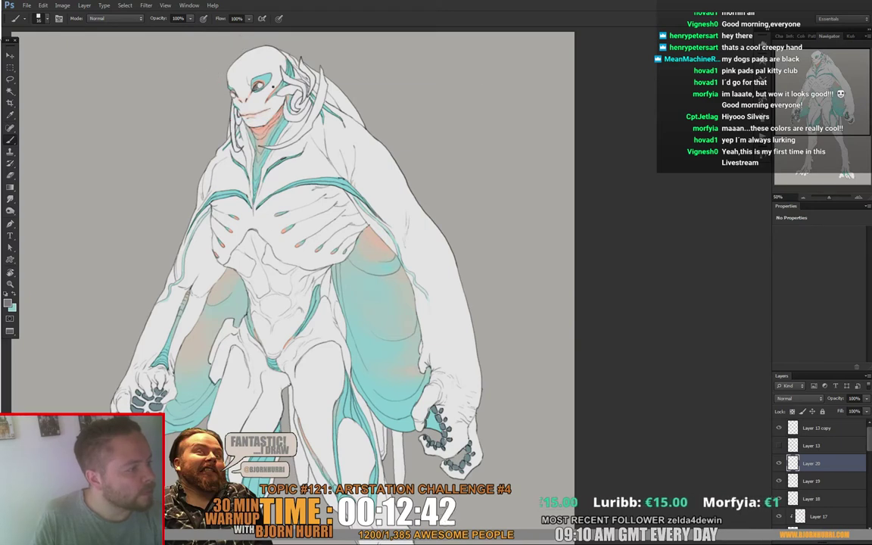
right_click(273, 86)
type("7")
key("Return")
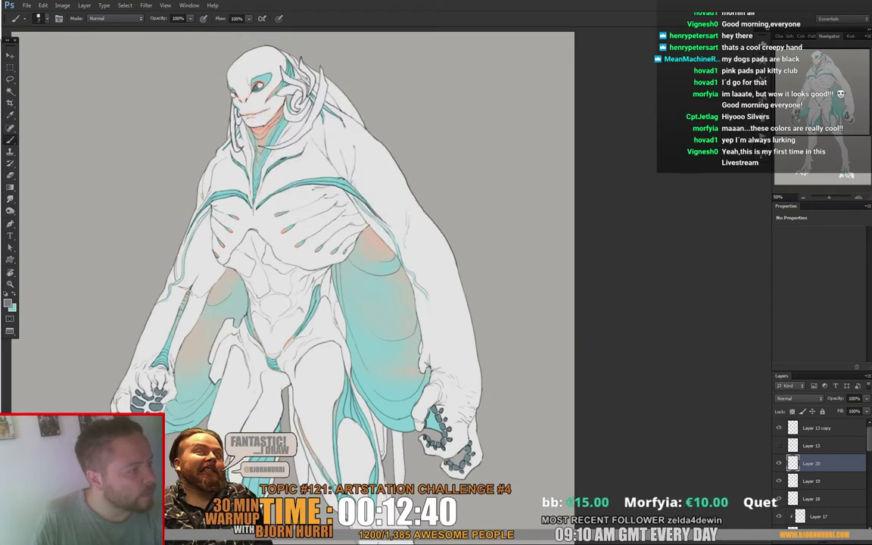
left_click_drag(273, 86, 269, 121)
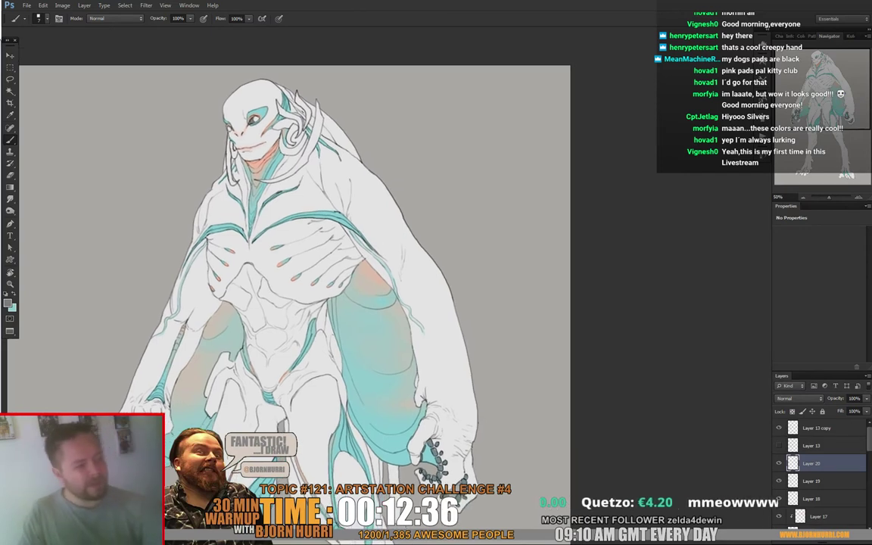
Step: Set the foreground colour to bright cyan (H 181, S 100, B 100) and paint both eyes with it
left_click(7, 302)
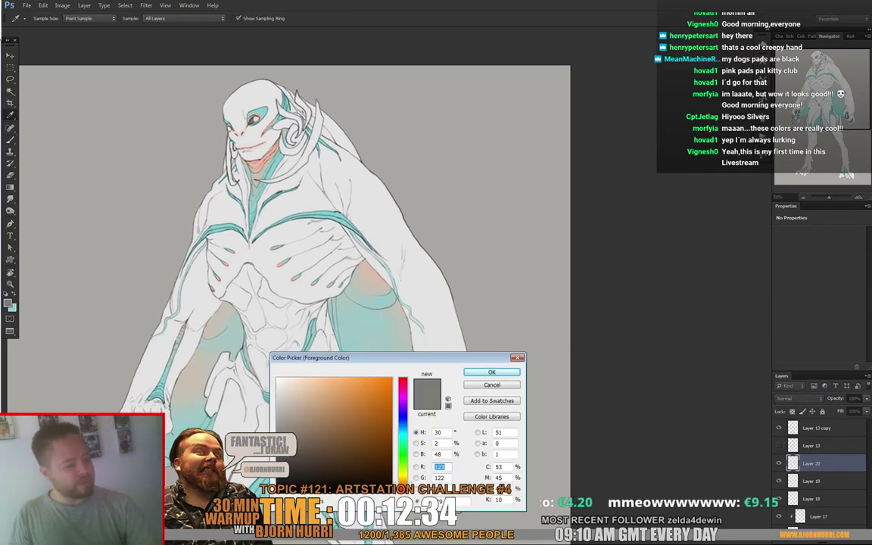
left_click_drag(402, 447, 403, 435)
left_click(391, 378)
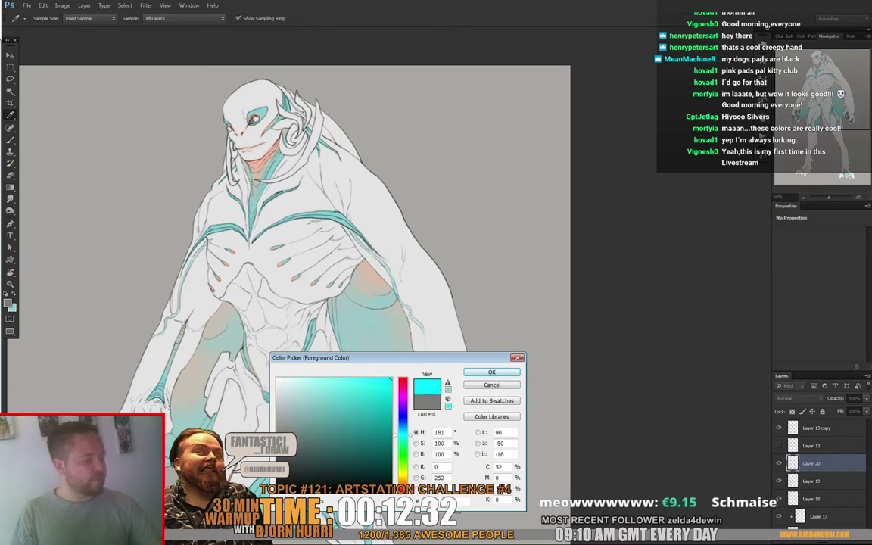
key("Return")
key("b")
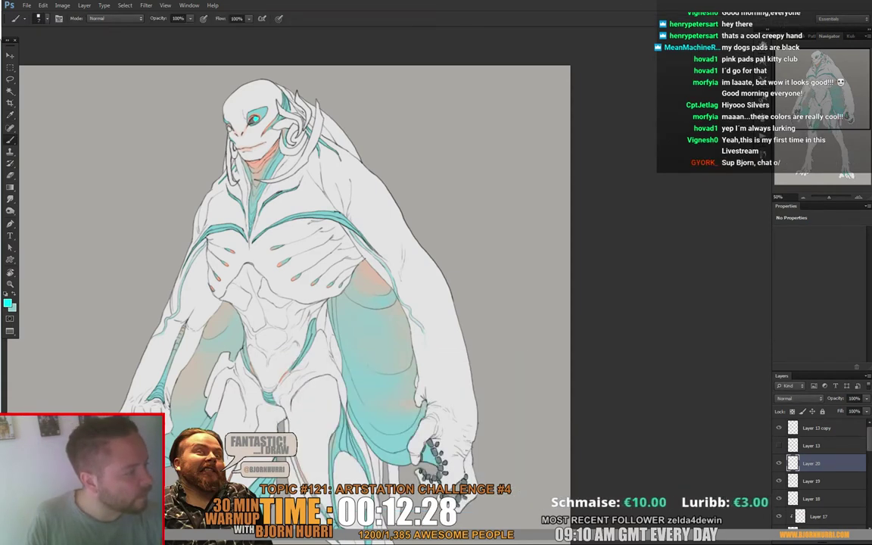
left_click_drag(303, 227, 305, 274)
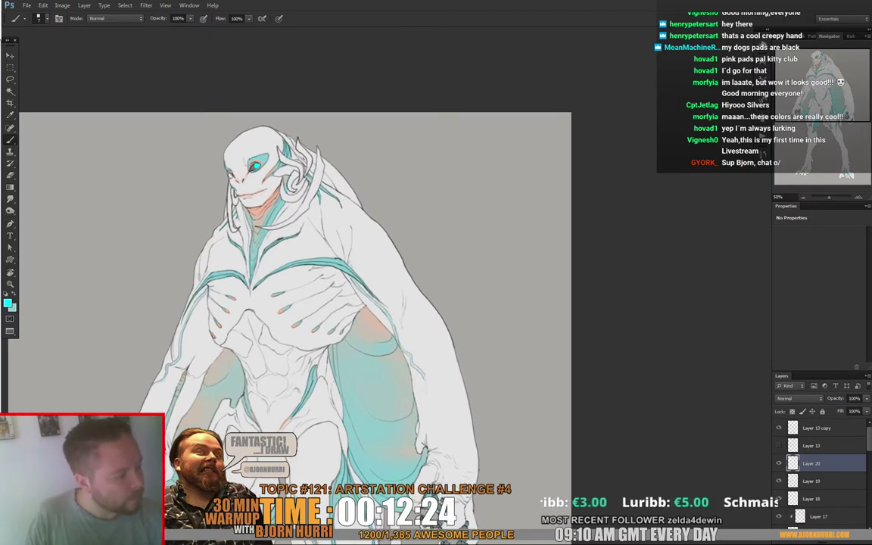
left_click_drag(412, 452, 395, 467)
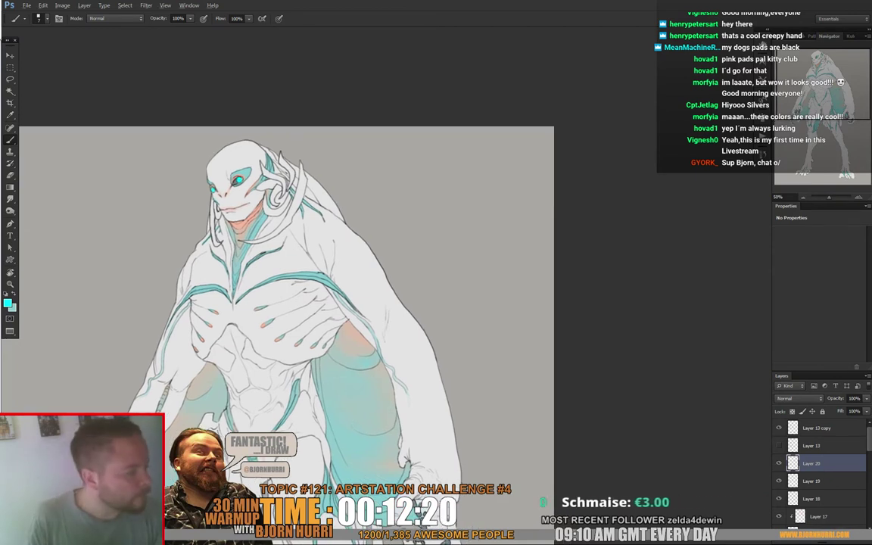
Step: Sample the salmon colour beside the eye and touch up the salmon accents on the face
left_click(241, 175, "alt")
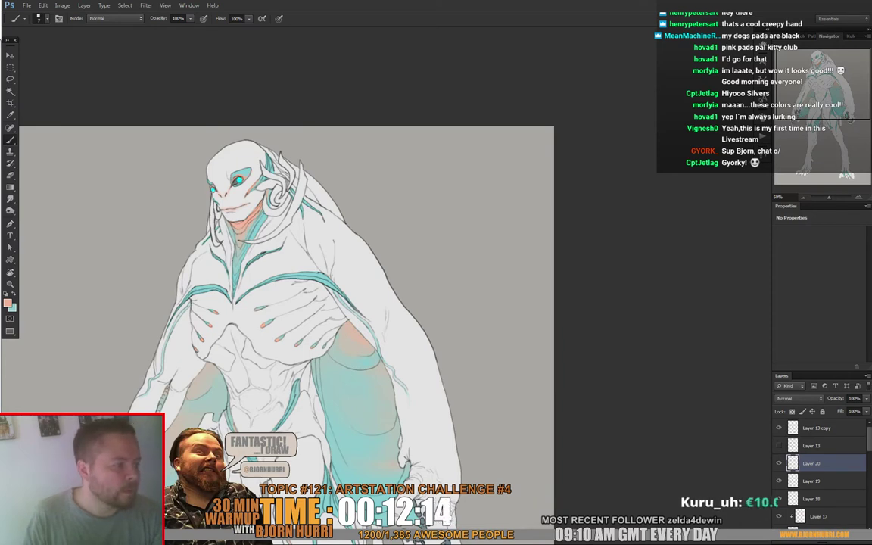
left_click_drag(399, 460, 389, 436)
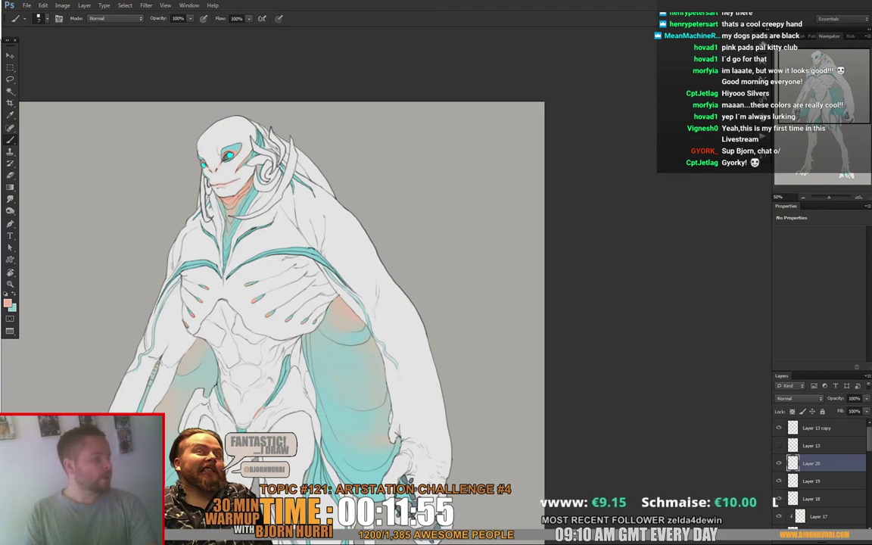
left_click_drag(303, 303, 274, 251)
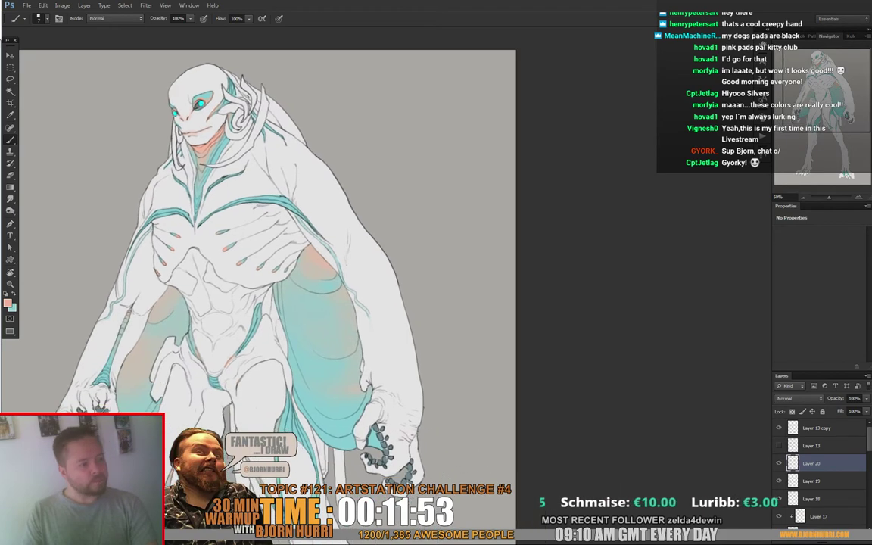
left_click_drag(303, 310, 292, 251)
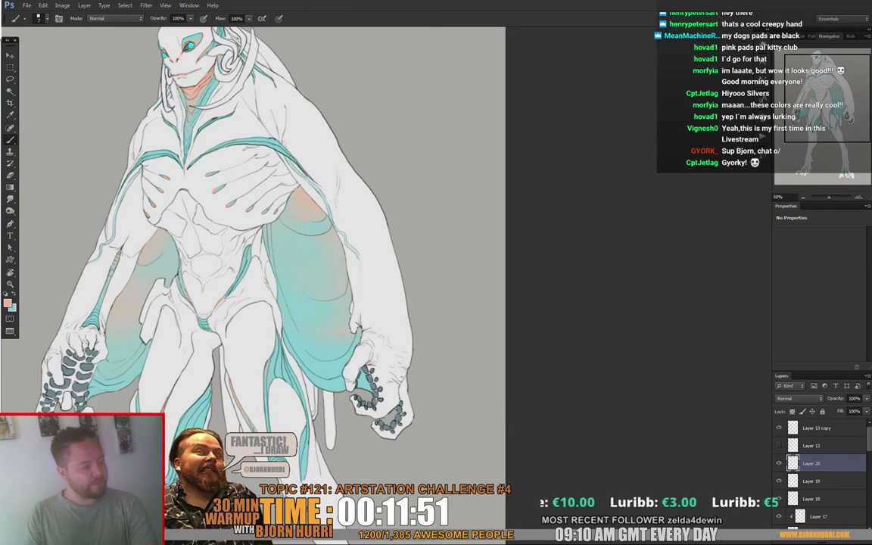
left_click_drag(295, 326, 340, 129)
left_click_drag(265, 227, 263, 165)
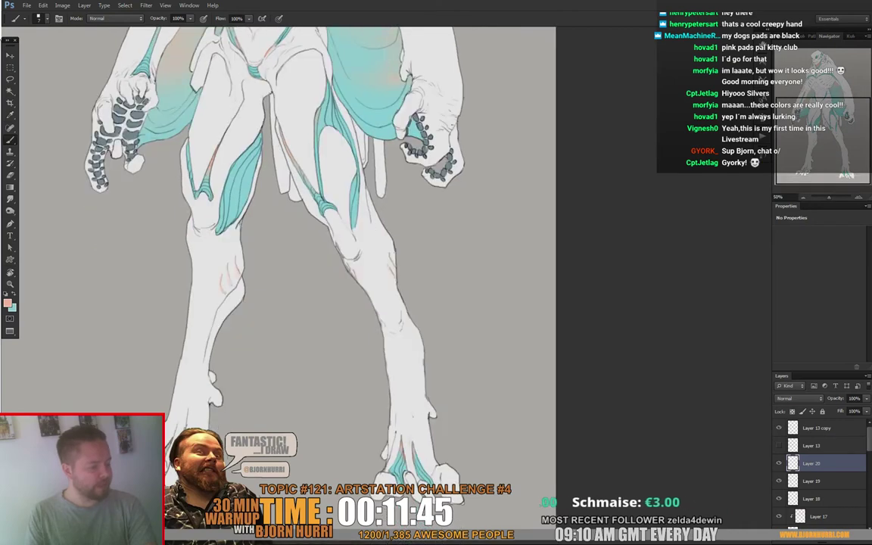
Step: On a new layer, paint the curled tendrils around the head and chin grey with a 32 px brush
left_click_drag(318, 128, 291, 434)
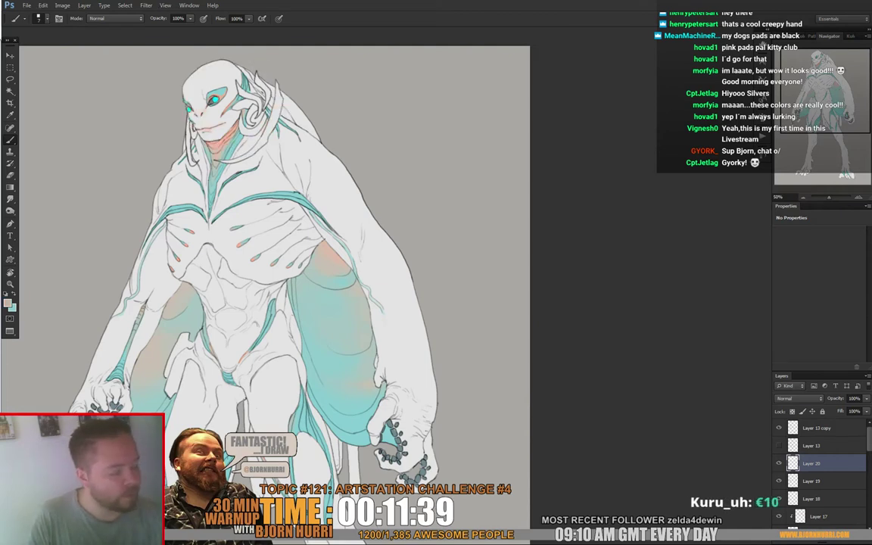
key("ctrl+shift+alt+n")
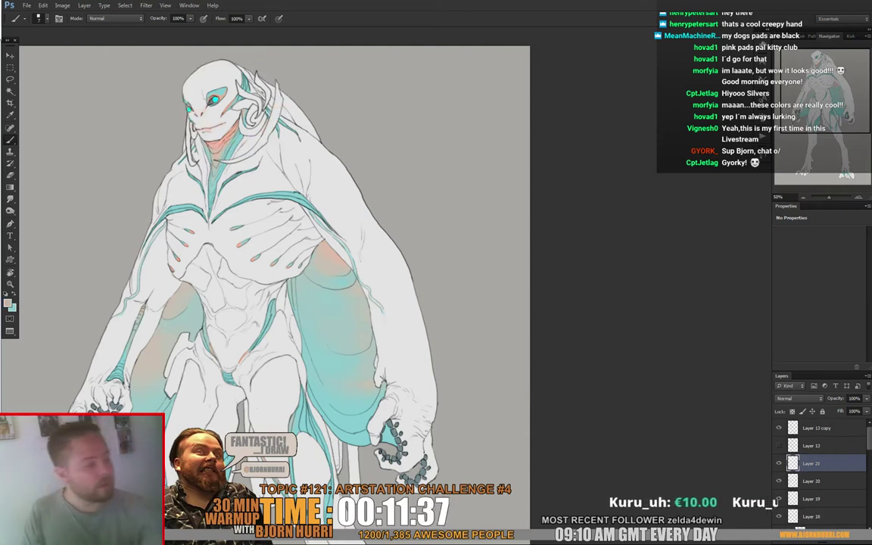
right_click(255, 102)
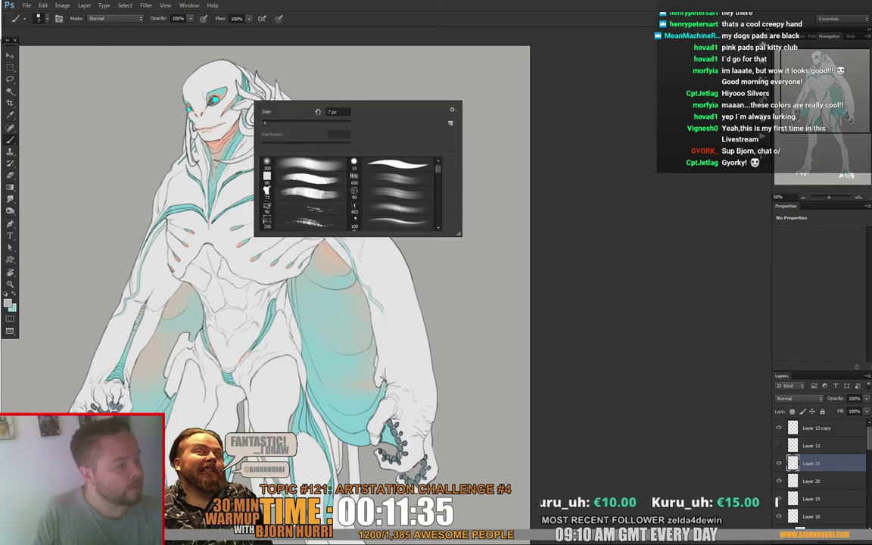
key("Return")
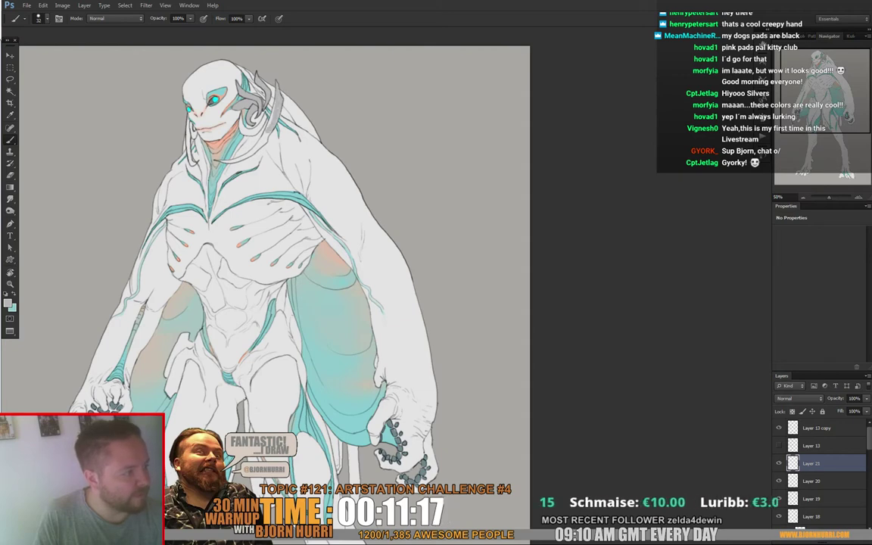
left_click_drag(303, 227, 385, 291)
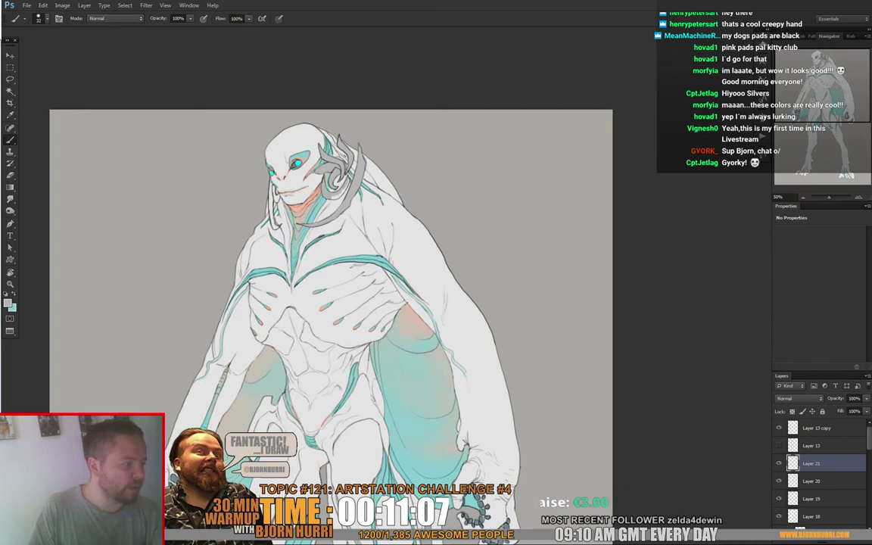
left_click_drag(333, 265, 292, 273)
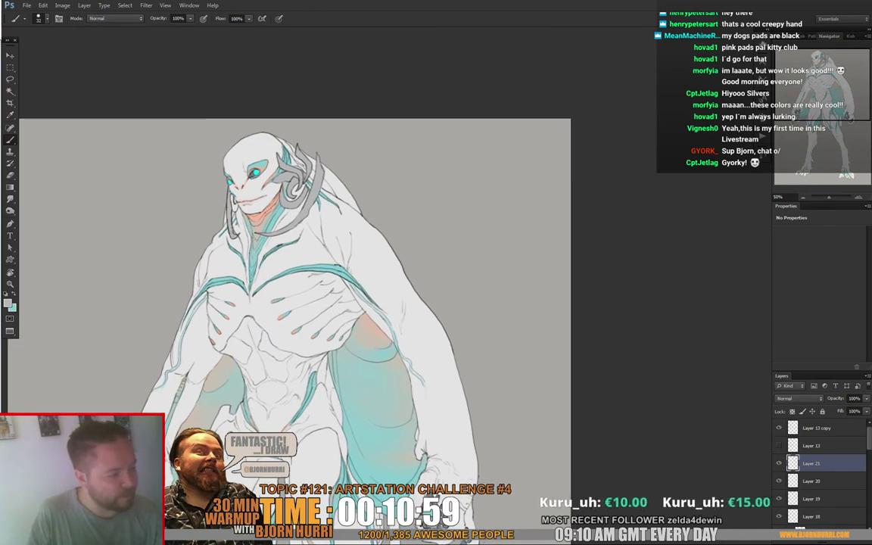
left_click_drag(348, 303, 298, 267)
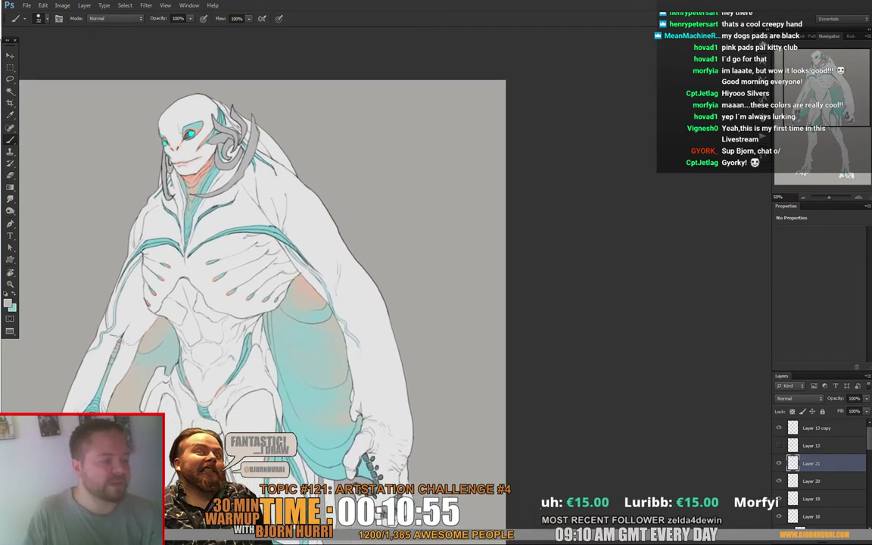
Step: Recolour the curled head tendrils gold with Hue/Saturation, using Colorize with hue 47 and saturation 45
key("ctrl+minus")
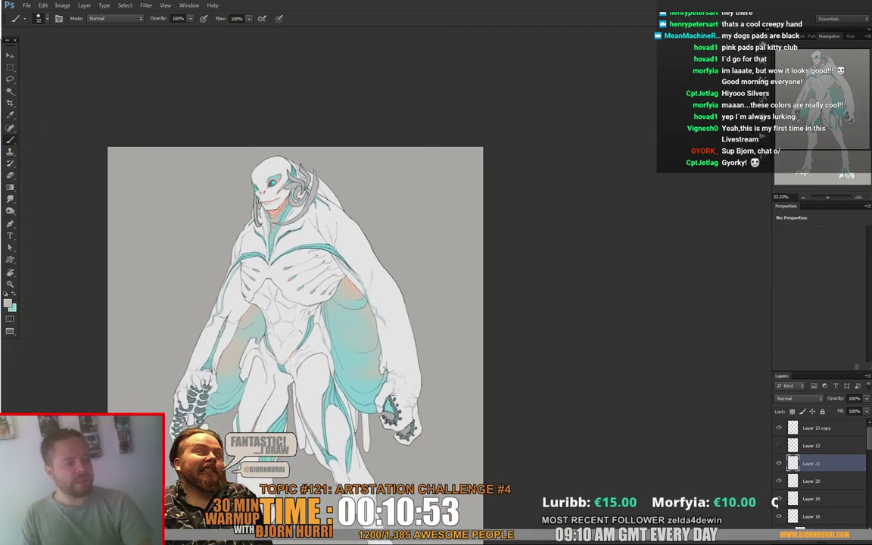
left_click_drag(311, 317, 297, 224)
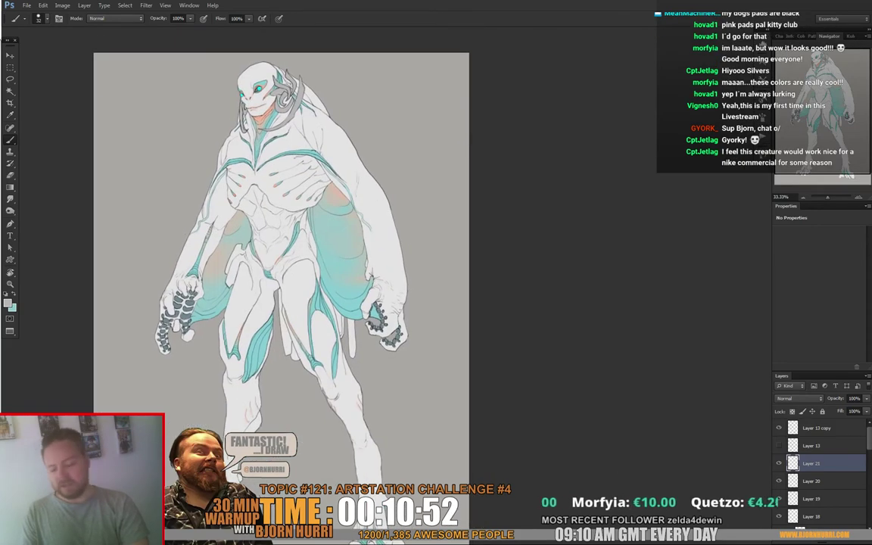
key("ctrl+u")
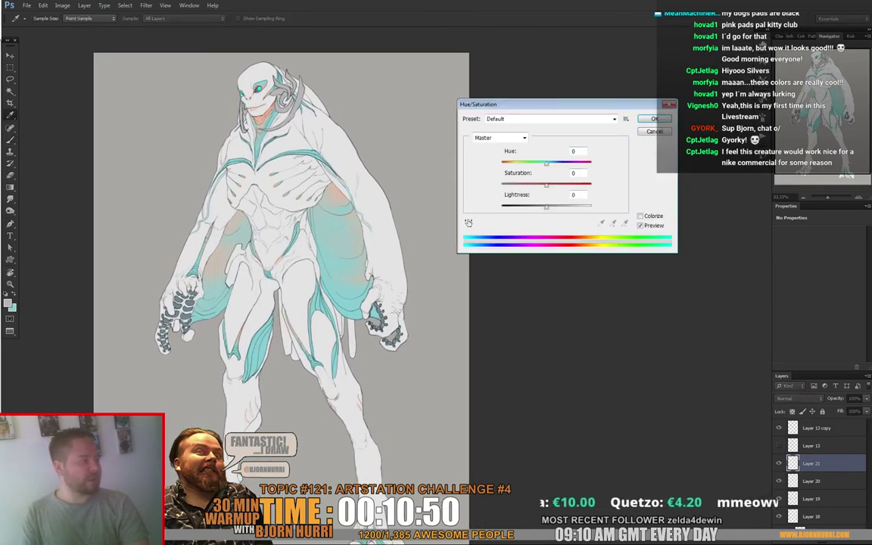
left_click(640, 217)
left_click_drag(501, 164, 518, 163)
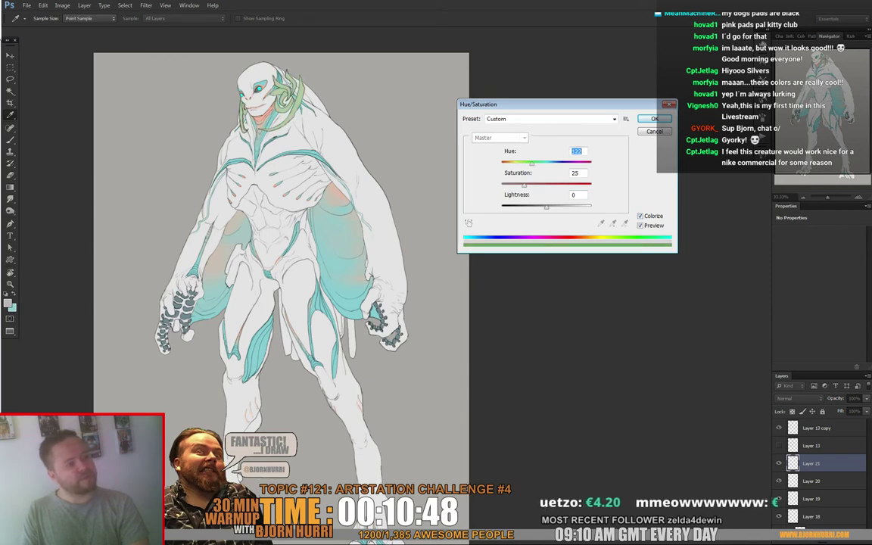
type("105")
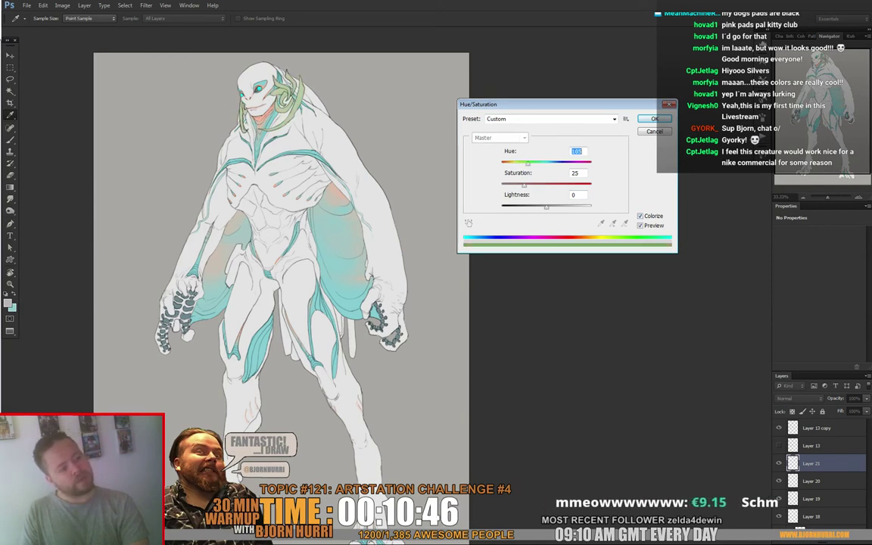
key("Tab")
type("13")
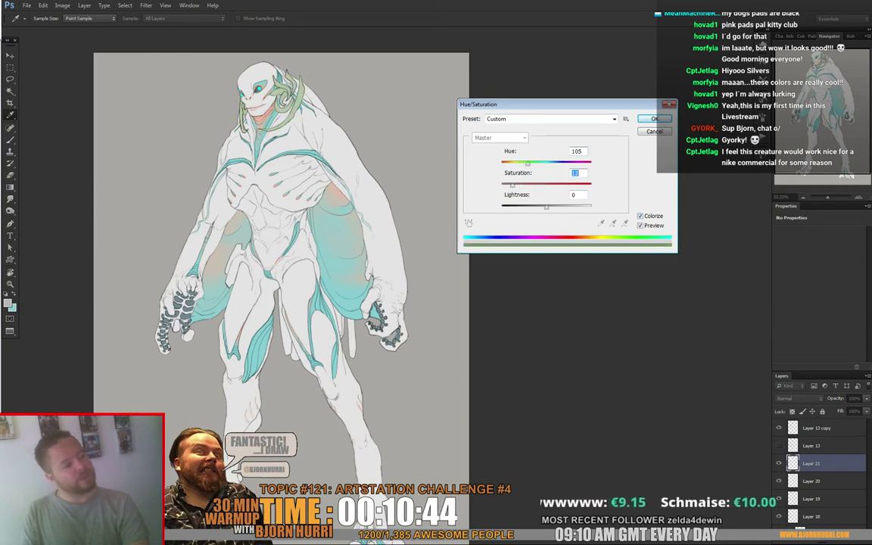
left_click_drag(527, 163, 554, 163)
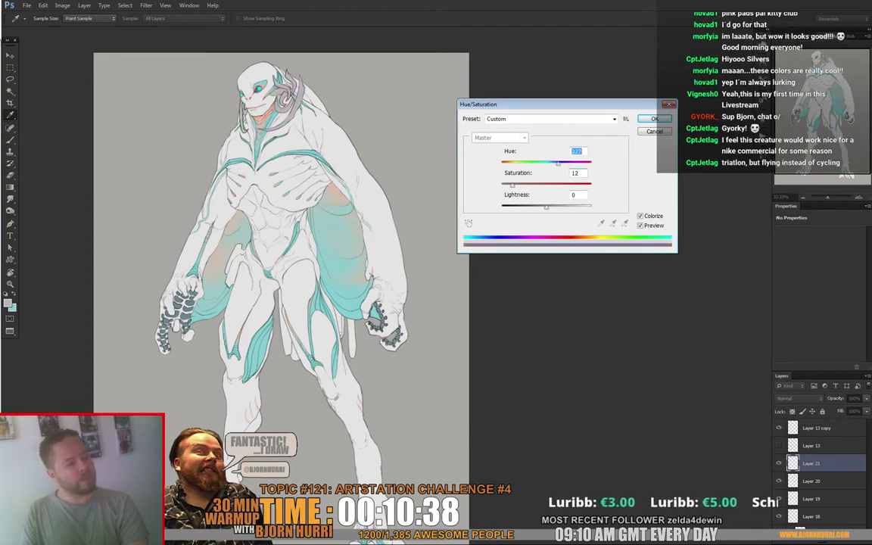
left_click_drag(558, 163, 517, 163)
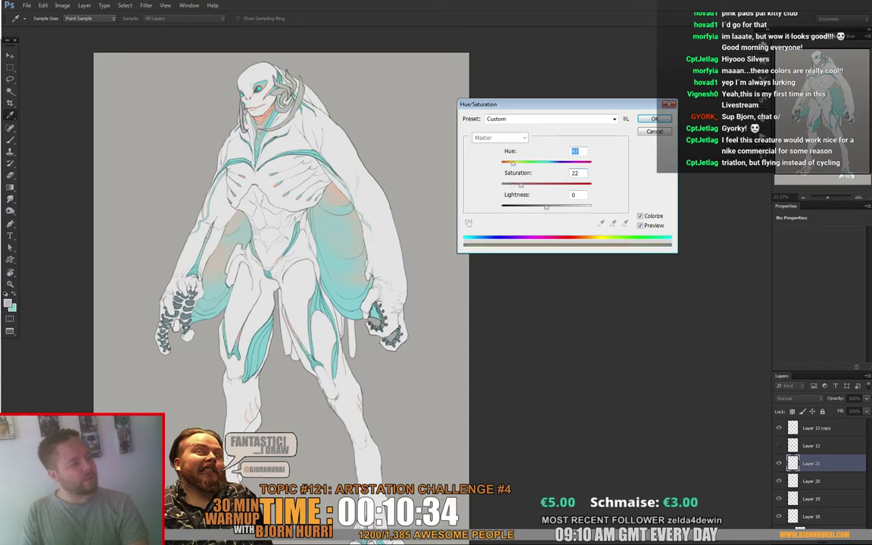
left_click_drag(521, 186, 544, 186)
key("Down")
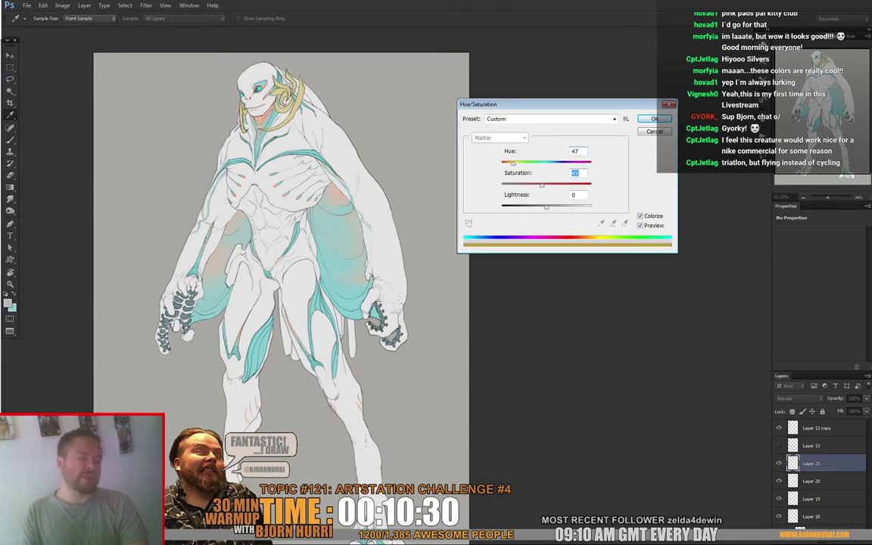
key("Return")
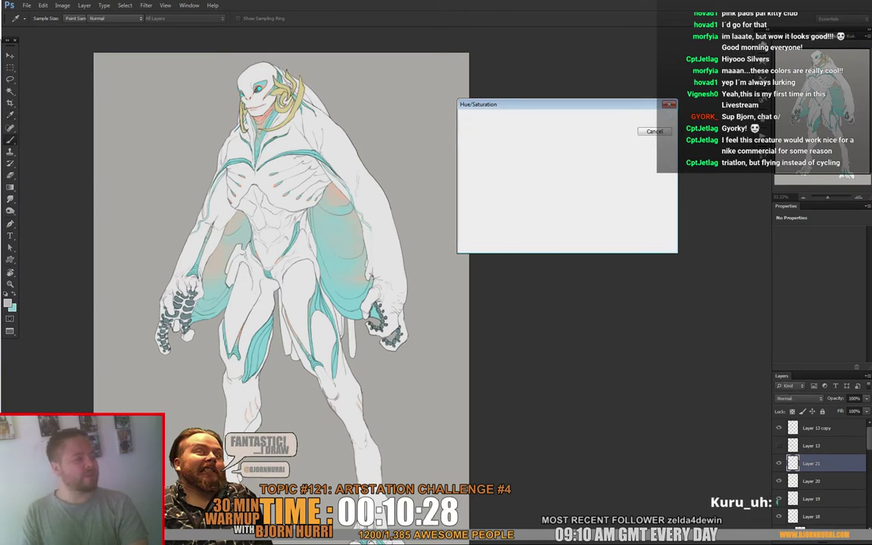
Step: Select Layer 19 with the dark hand pads and try Hue/Saturation hue shifts on it, settling on +145
mouse_move(326, 273)
left_mouse_down()
mouse_move(394, 257)
mouse_move(379, 307)
mouse_move(547, 308)
mouse_move(362, 281)
left_mouse_up()
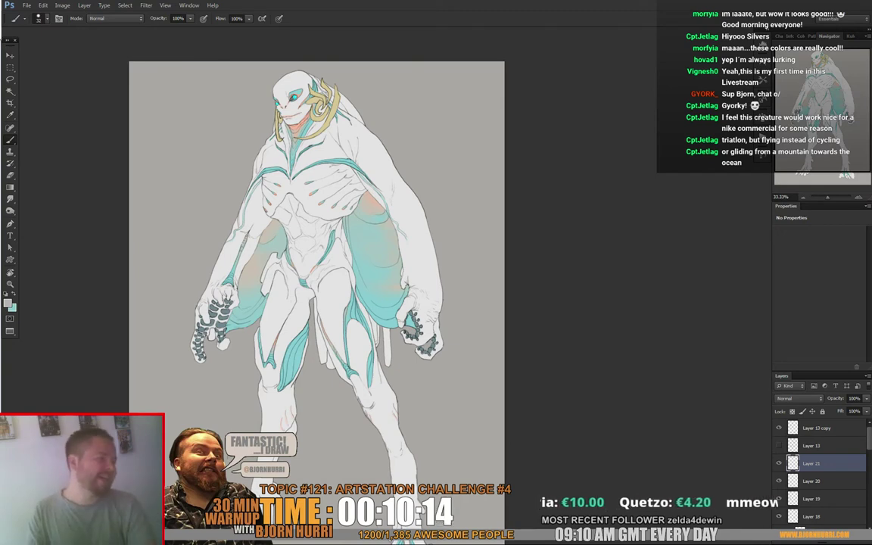
left_click_drag(318, 318, 253, 290)
left_click_drag(250, 231, 271, 233)
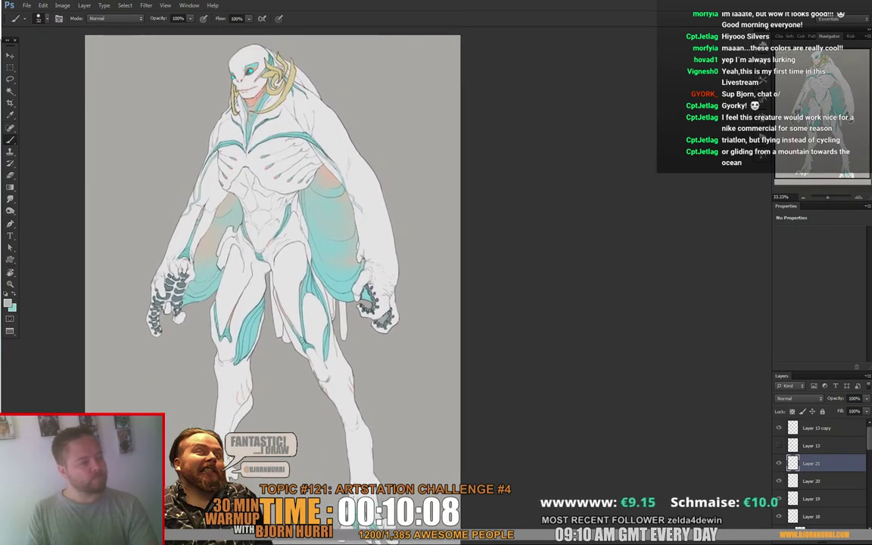
key("v")
left_click(811, 499)
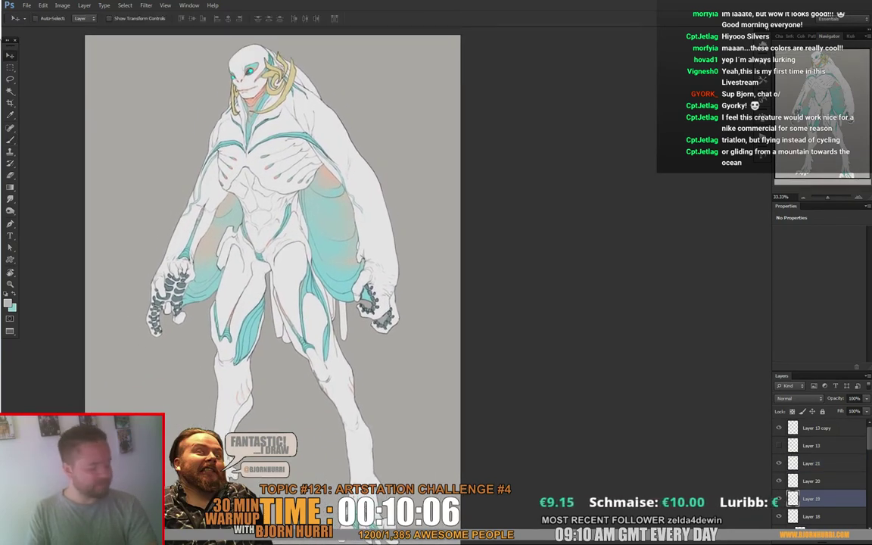
key("ctrl+t")
key("Return")
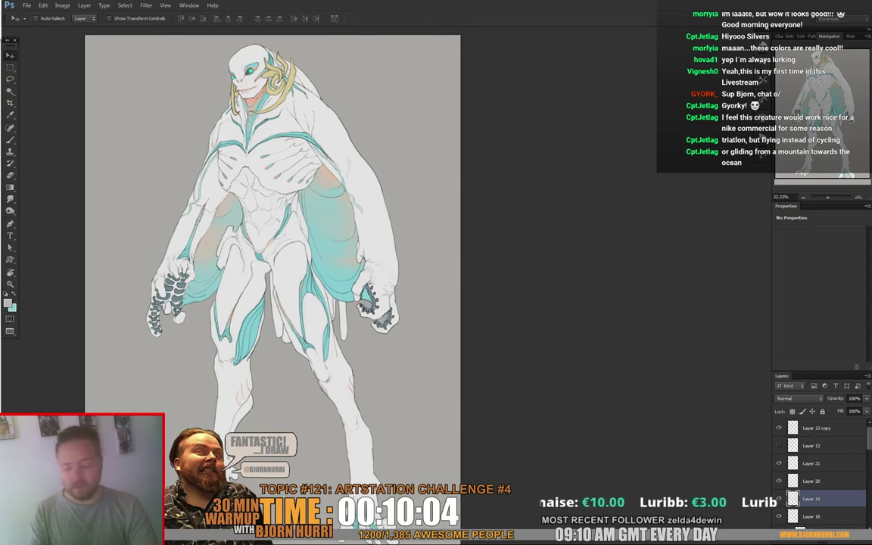
key("ctrl+u")
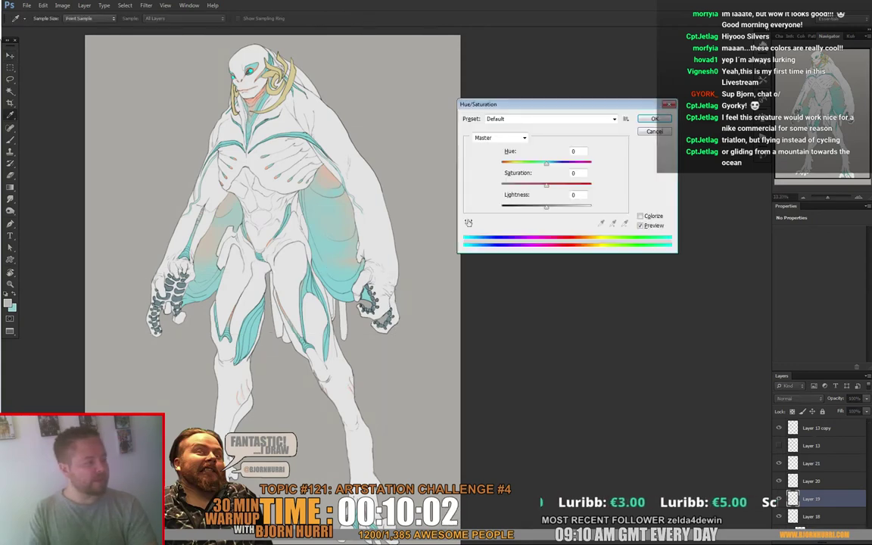
left_click_drag(546, 164, 568, 163)
key("shift+Up")
key("shift+Up")
key("shift+Up")
key("shift+Up")
key("shift+Up")
key("shift+Up")
key("shift+Up")
key("shift+Up")
key("shift+Up")
key("shift+Up")
key("shift+Up")
key("shift+Up")
key("shift+Up")
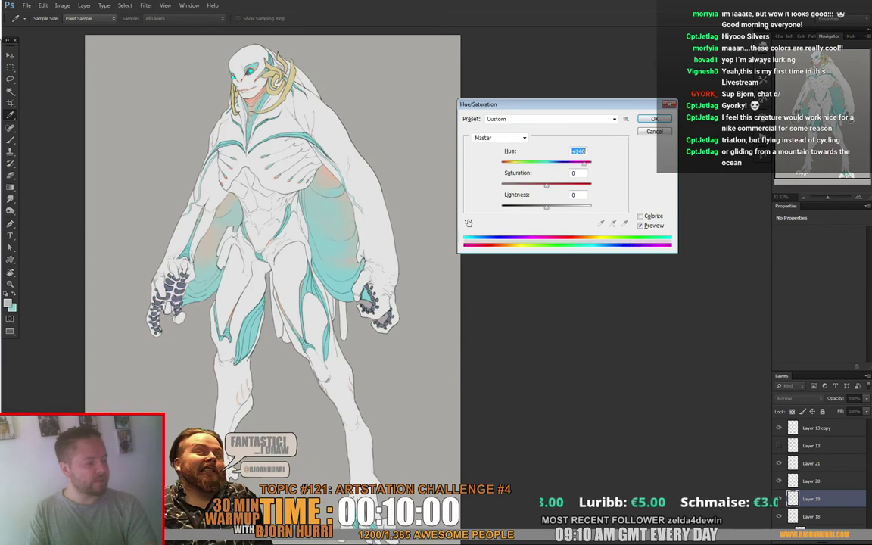
key("shift+Down")
key("shift+Down")
key("shift+Down")
key("shift+Down")
key("shift+Down")
key("shift+Down")
key("shift+Down")
key("shift+Down")
key("shift+Down")
key("shift+Down")
key("shift+Down")
key("shift+Down")
key("shift+Down")
key("shift+Down")
key("shift+Down")
key("shift+Down")
key("shift+Down")
key("shift+Down")
key("shift+Down")
key("shift+Down")
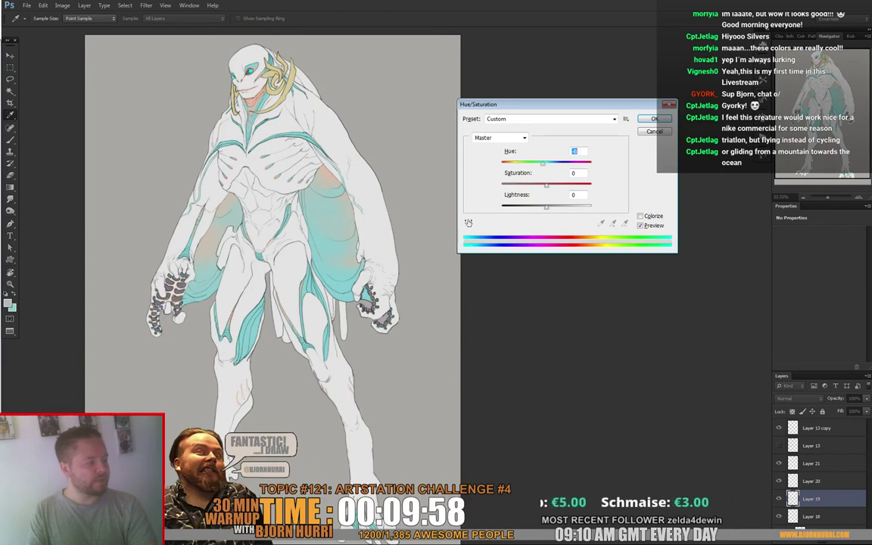
key("shift+Up")
key("shift+Up")
key("shift+Up")
key("shift+Up")
key("shift+Up")
key("shift+Up")
key("shift+Up")
key("shift+Up")
key("shift+Up")
key("shift+Up")
key("shift+Up")
key("shift+Up")
key("shift+Up")
key("shift+Up")
key("shift+Up")
key("shift+Up")
key("shift+Up")
key("shift+Up")
key("shift+Up")
key("shift+Up")
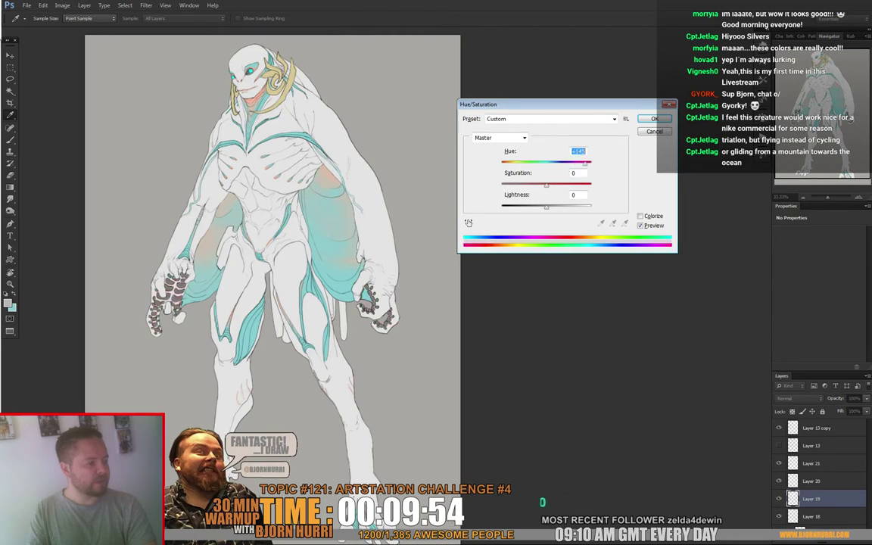
Step: Raise the hand pads' lightness to +30, shift their hue to +180, and apply the adjustment
left_click_drag(546, 207, 560, 207)
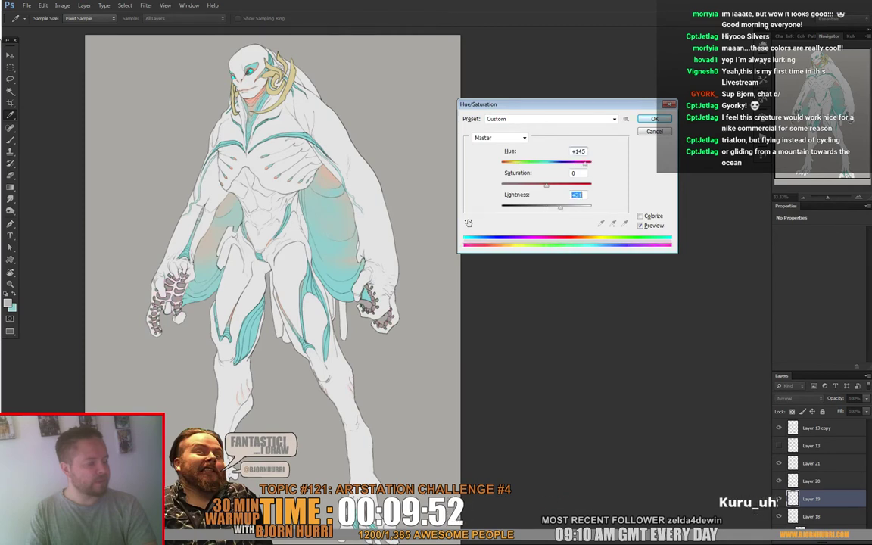
left_click_drag(585, 163, 589, 163)
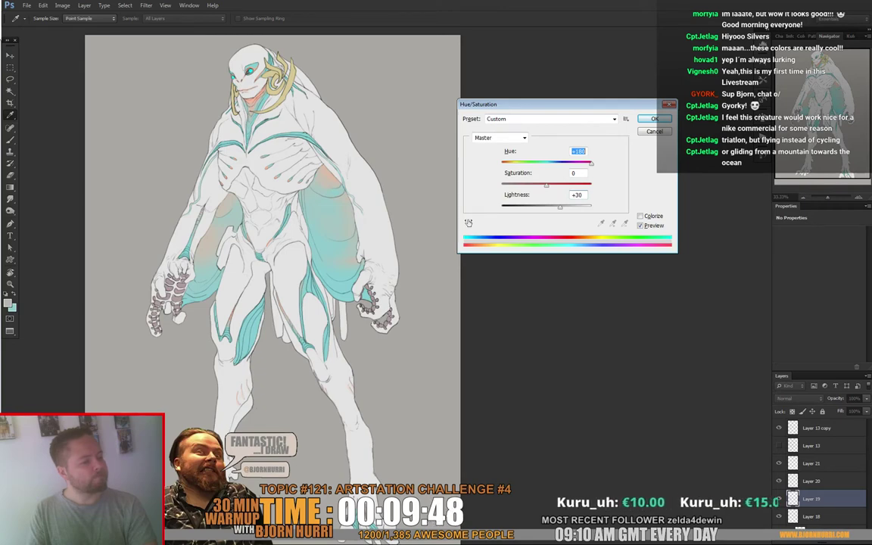
left_click(591, 163)
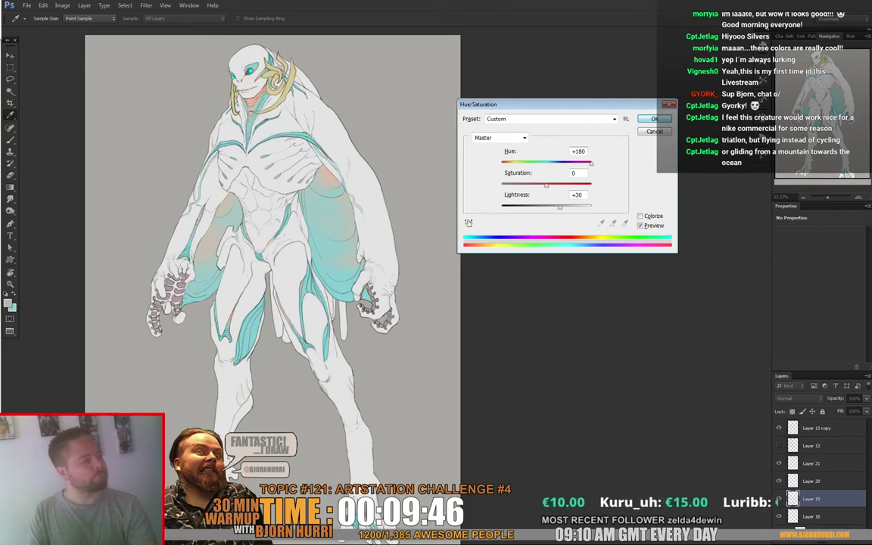
key("Return")
Step: Add a new layer above Layer 13 copy and set up a black 11 px square brush with default colours
left_click_drag(303, 287, 296, 249)
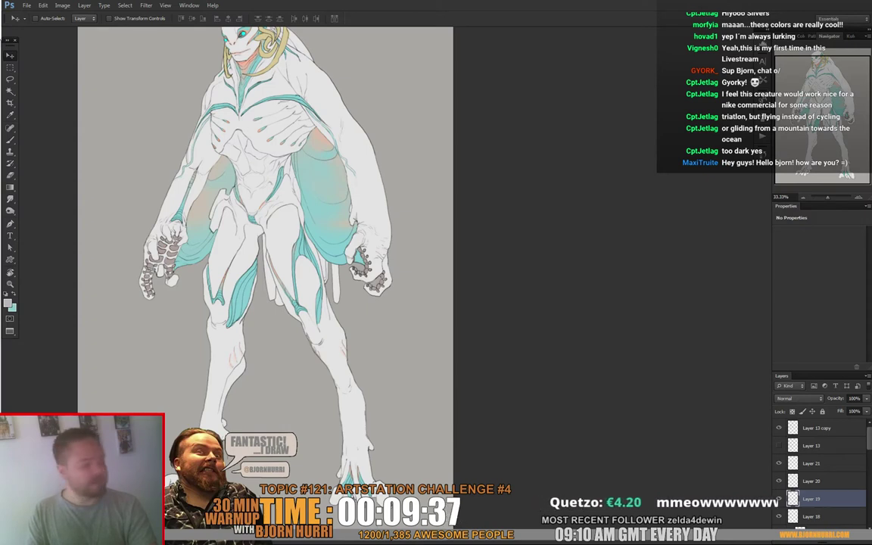
left_click_drag(273, 249, 280, 276)
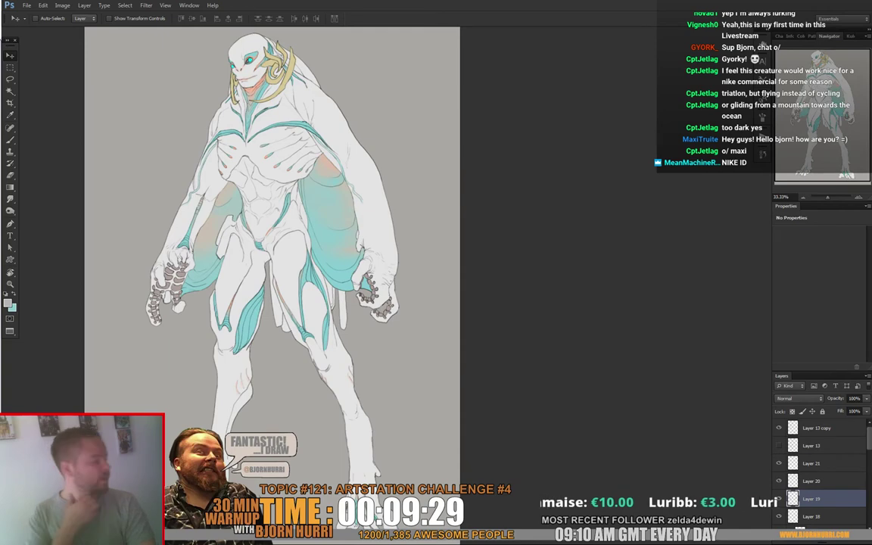
scroll(272, 257, "up", 5)
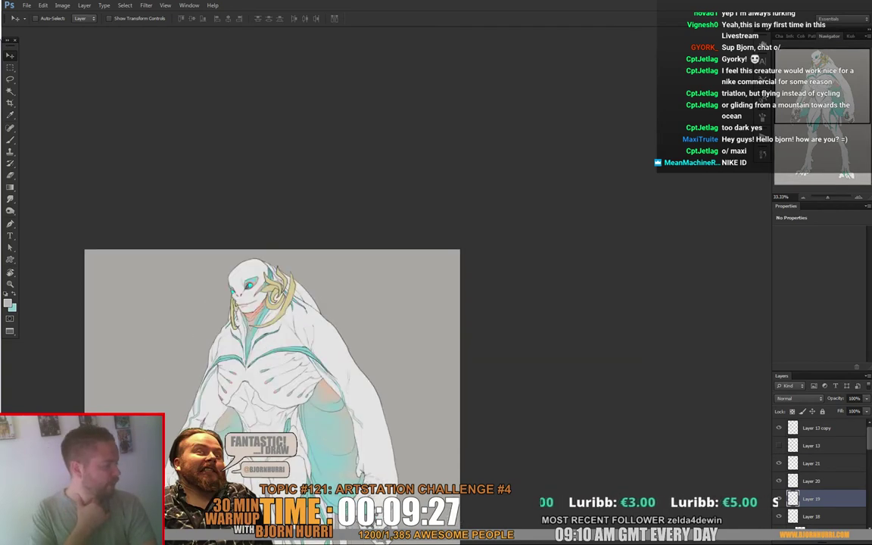
left_click(817, 428)
left_click_drag(294, 363, 272, 251)
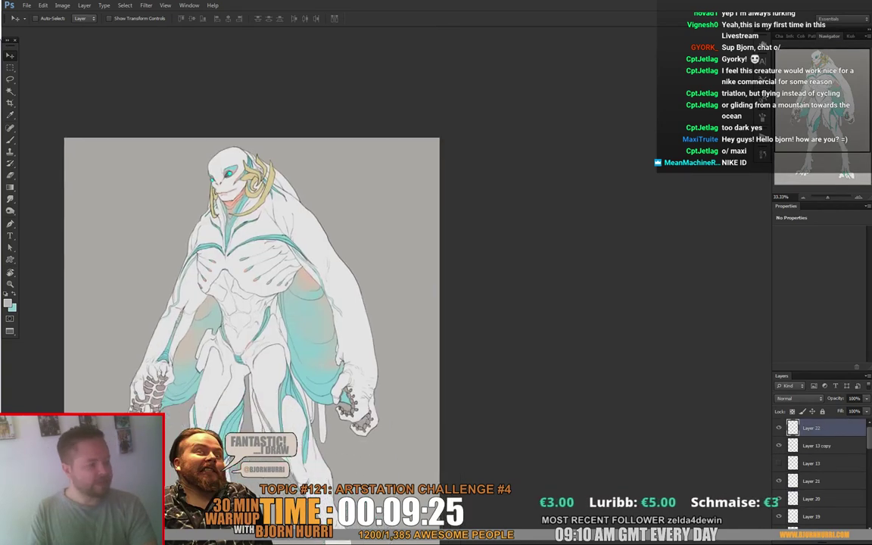
key("b")
left_click_drag(303, 341, 278, 254)
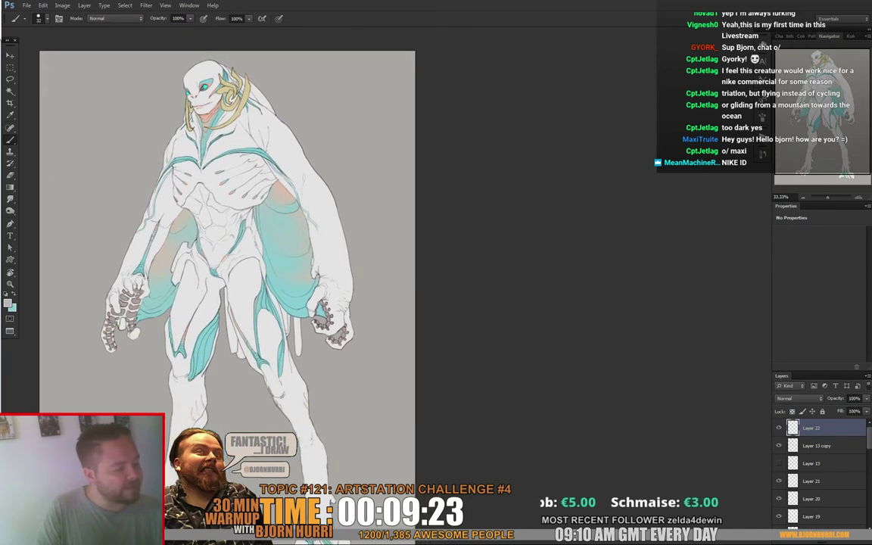
key("d")
right_click(349, 275)
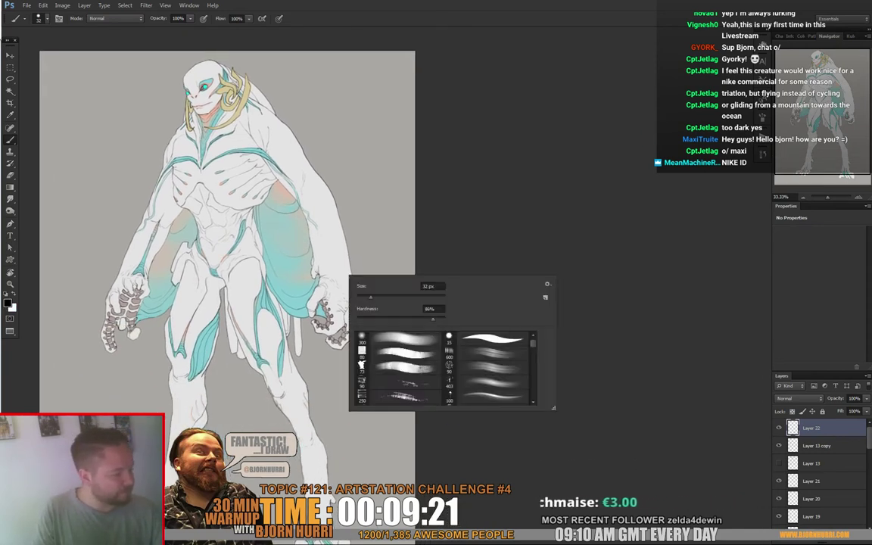
left_click(401, 353)
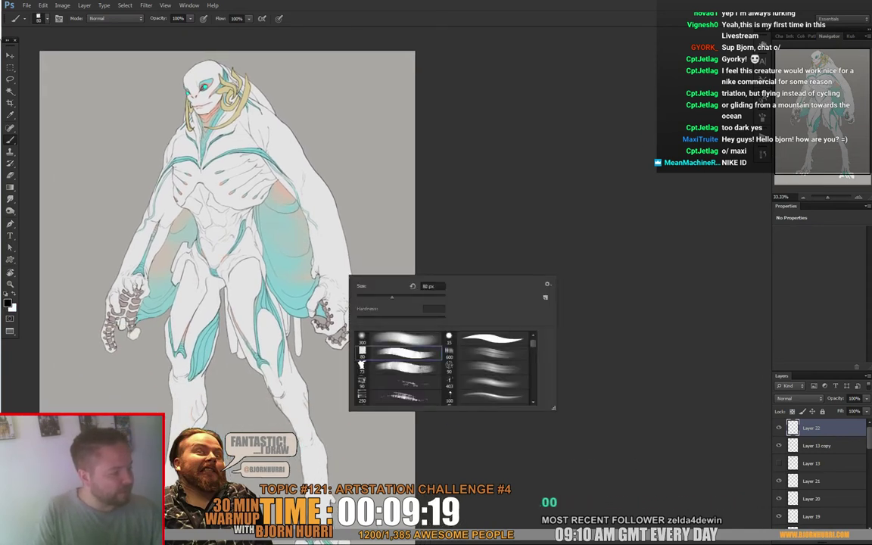
left_click_drag(391, 297, 362, 297)
type("11")
key("Return")
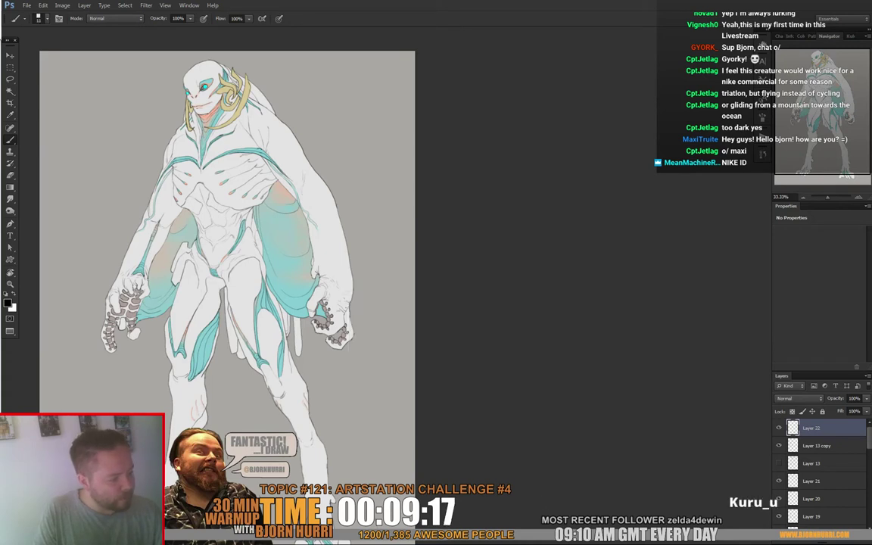
Step: Fine-tune the square brush size and draw a patch of hexagonal scales on the forearm above the creature's clenched hand
right_click(353, 271)
left_click_drag(364, 292, 363, 294)
key("Return")
right_click(349, 273)
key("Return")
right_click(348, 272)
key("Return")
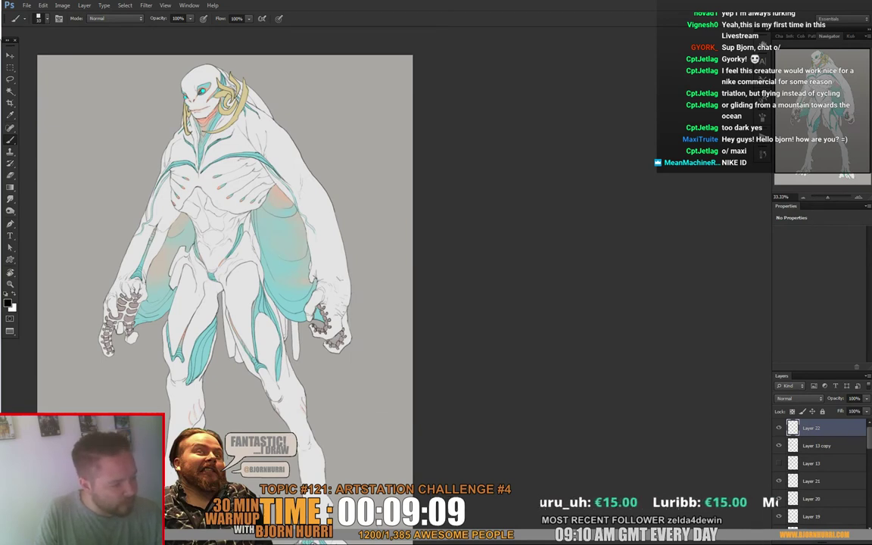
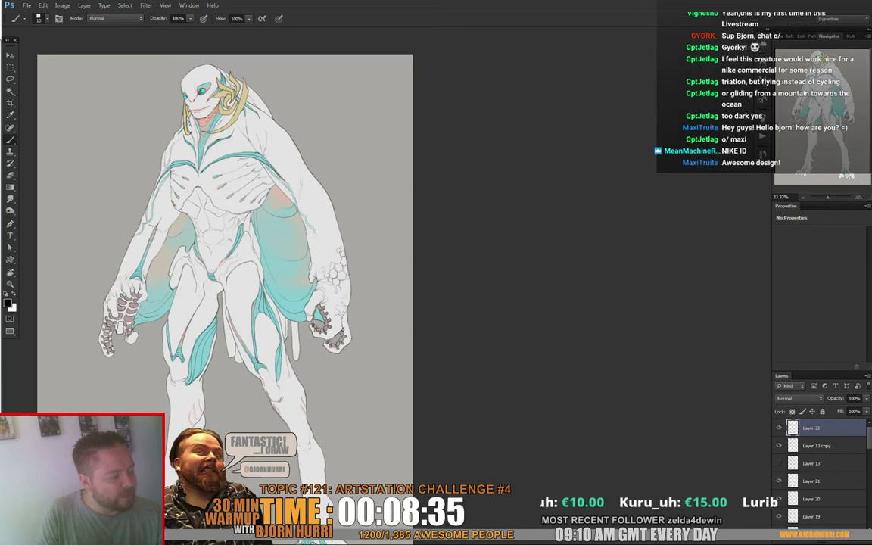
Step: Set up a 64 px eraser and fade the hexagonal scale lines on the forearm
left_click_drag(227, 250, 226, 209)
key("e")
right_click(351, 218)
left_click(384, 239)
key("Return")
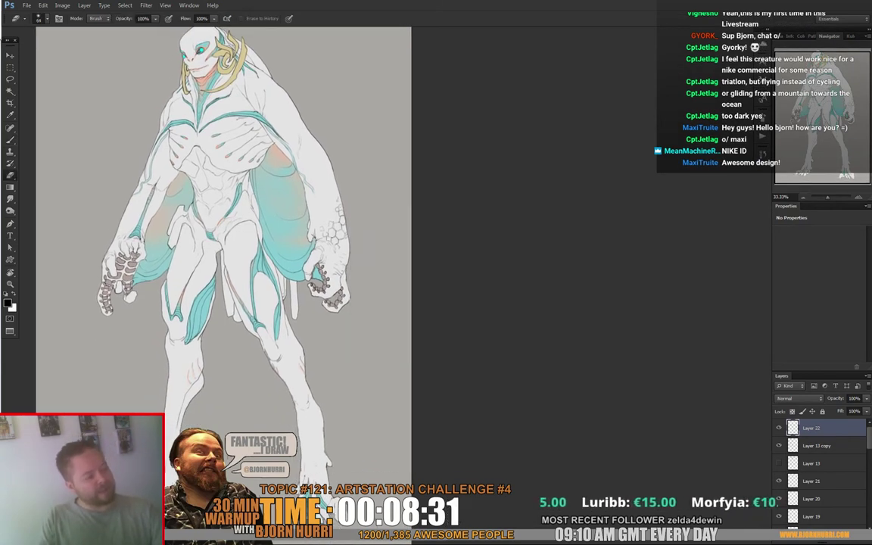
left_click_drag(227, 220, 251, 263)
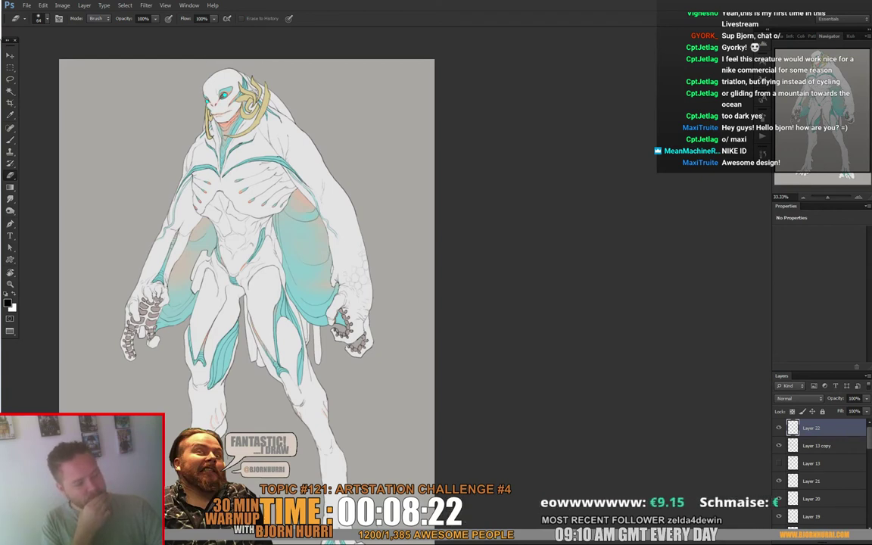
Step: Add a new layer above Layer 22 and switch to the black 10 px square brush
key("ctrl+alt+shift+n")
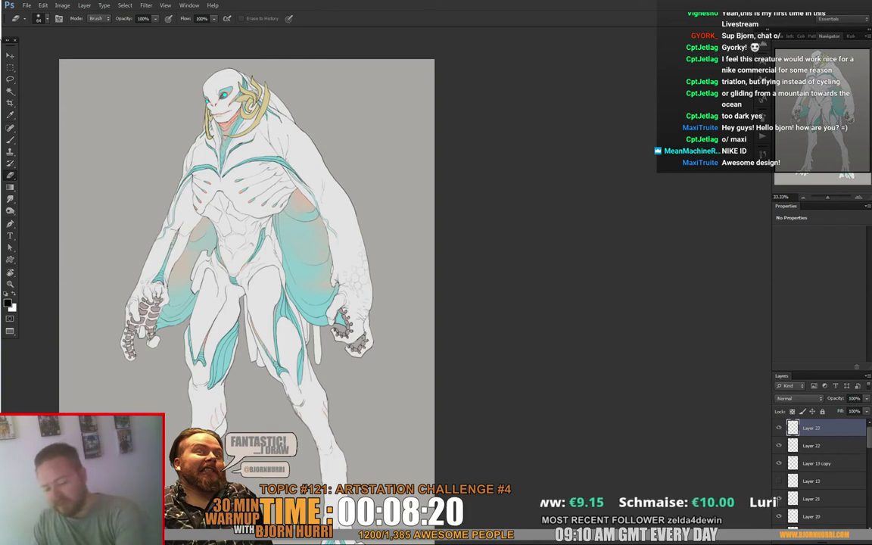
key("b")
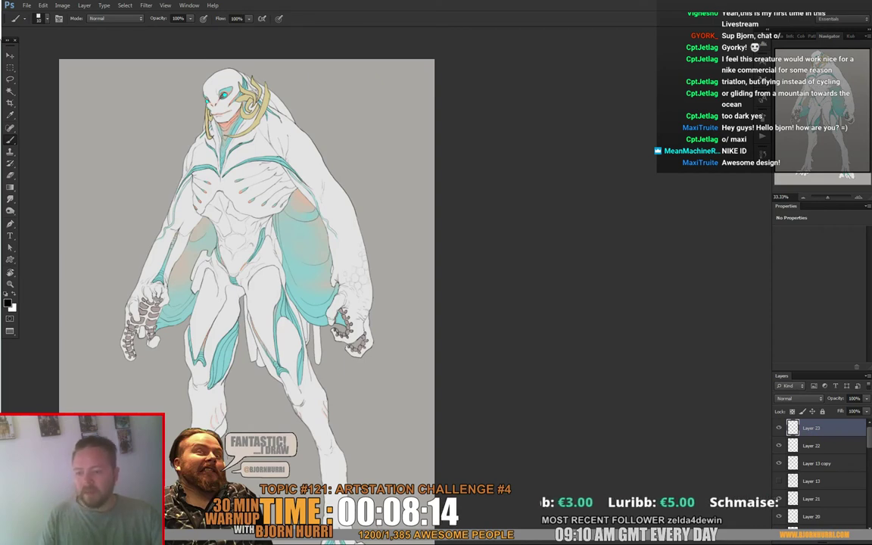
mouse_move(250, 265)
left_mouse_down()
mouse_move(271, 267)
mouse_move(278, 243)
mouse_move(272, 307)
left_mouse_up()
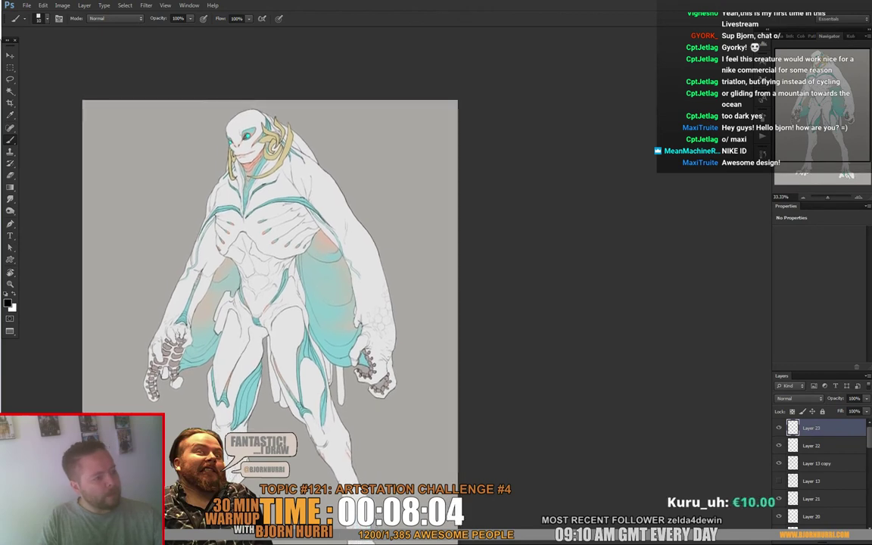
left_click_drag(334, 165, 322, 200)
key("ctrl+z")
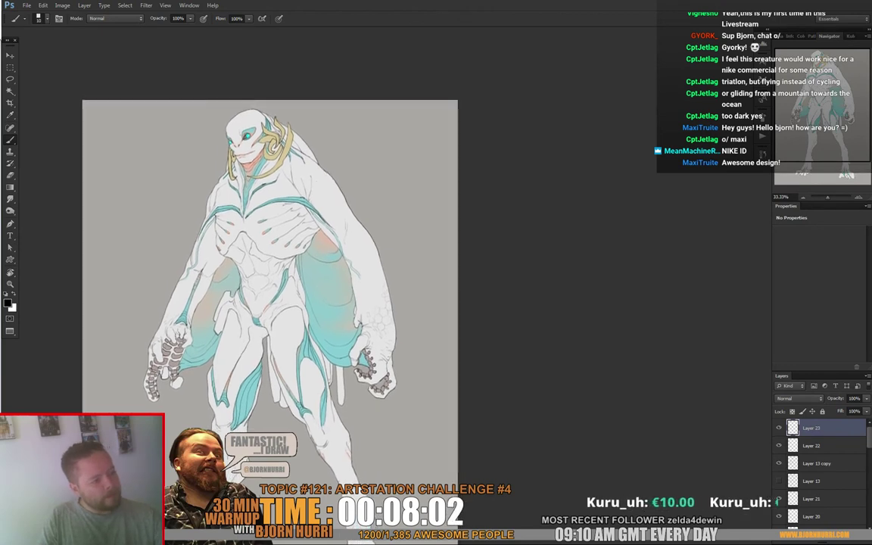
left_click_drag(331, 163, 323, 199)
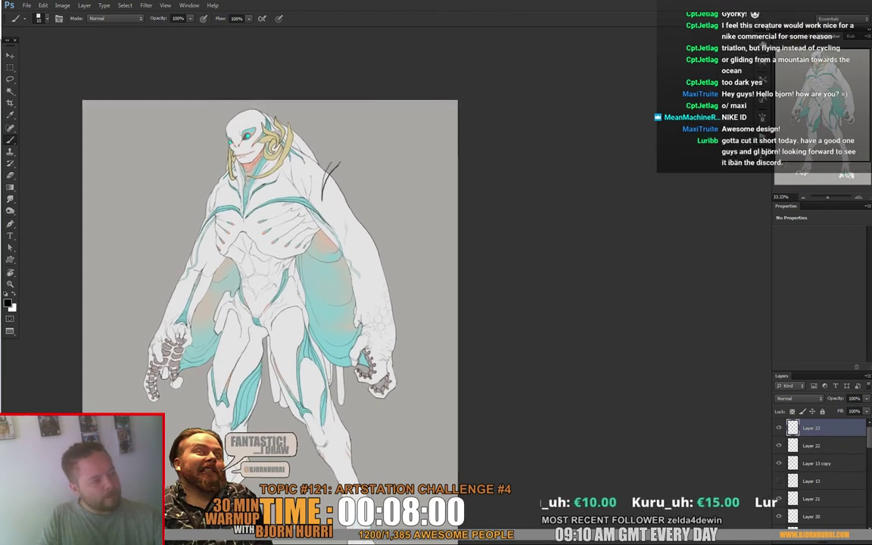
key("ctrl+alt+z")
key("ctrl+alt+z")
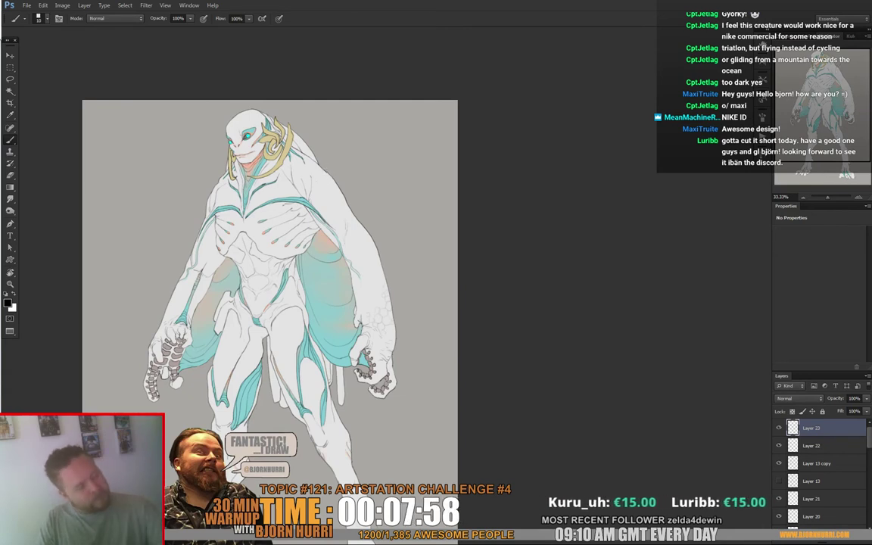
Step: Slightly reduce the square brush size and draw curved, pointed strands along the outer forearm above the creature's clenched hand
left_click_drag(303, 303, 316, 197)
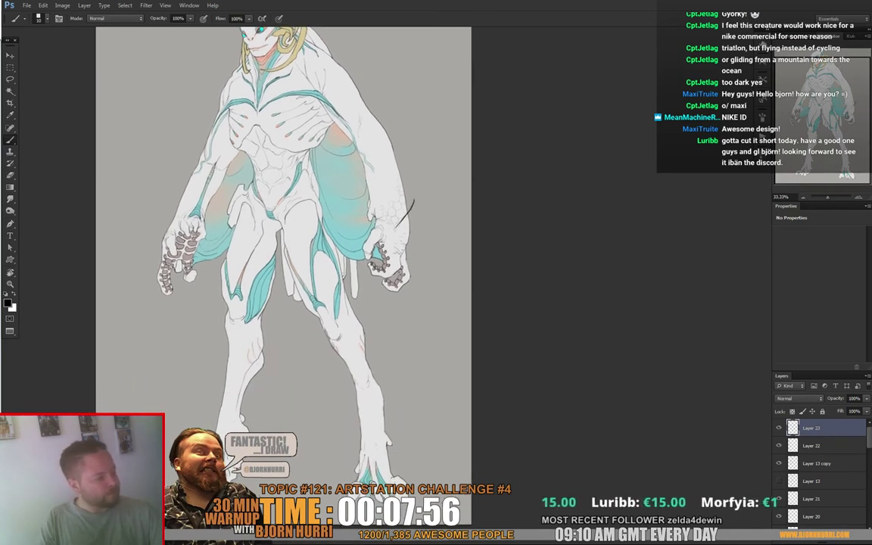
left_click_drag(395, 230, 412, 215)
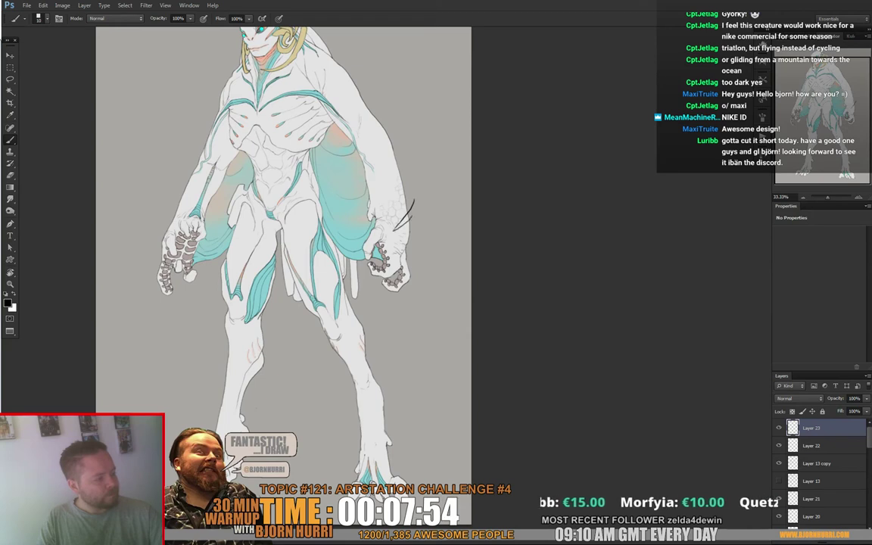
right_click(420, 206)
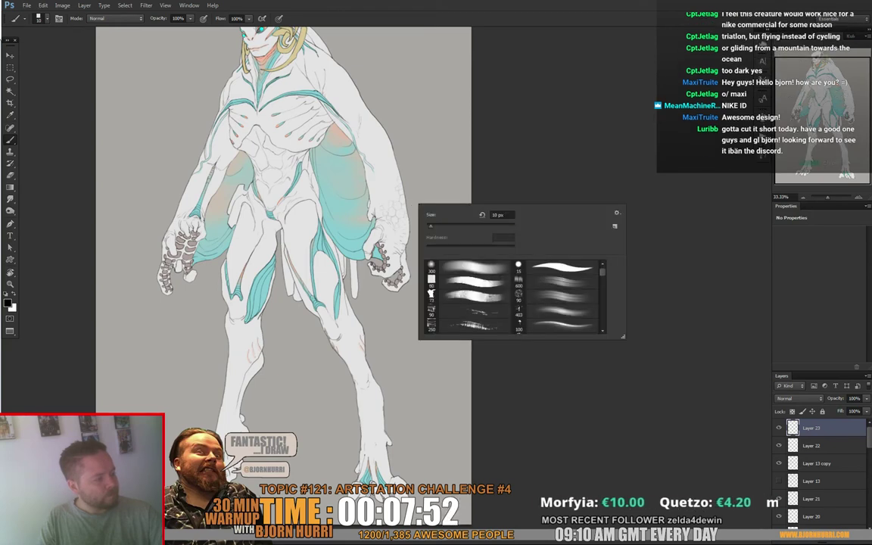
key("Escape")
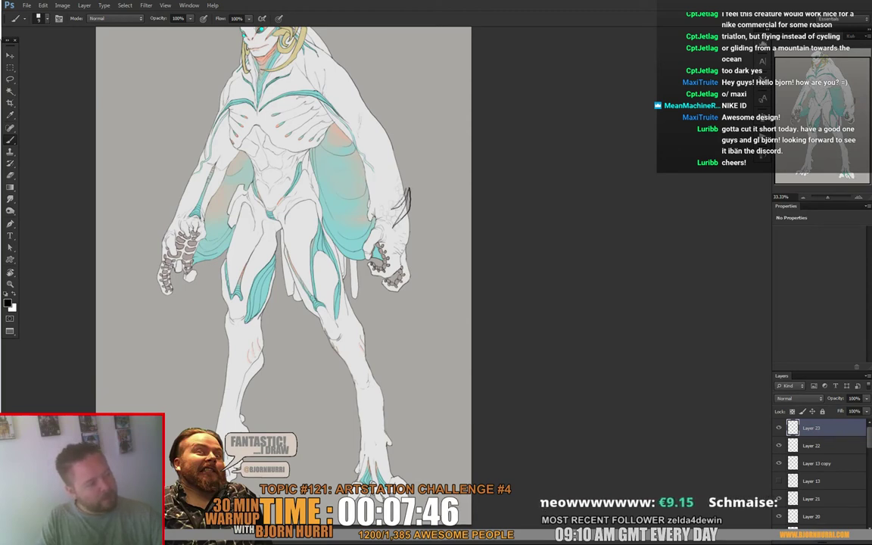
left_click_drag(394, 205, 365, 266)
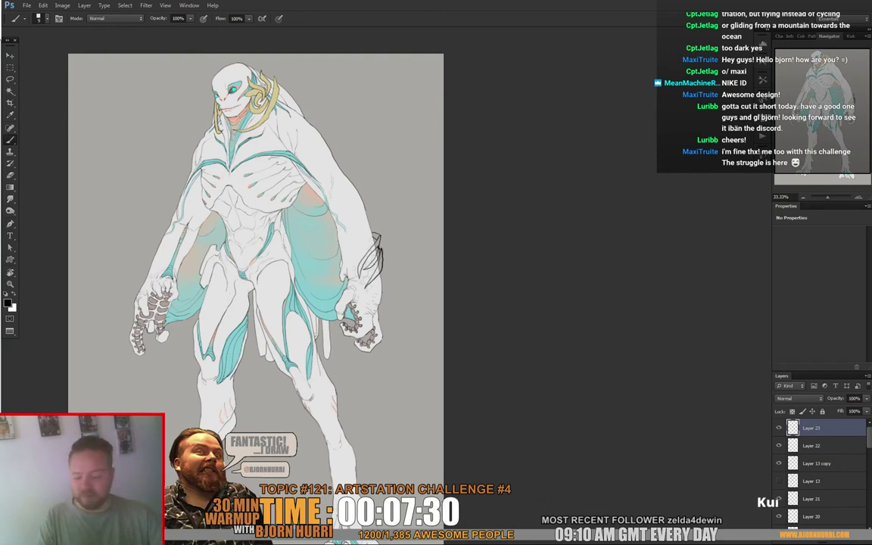
Step: Set up a hard round eraser at 27 px with 86% hardness for cleaning up the forearm strands
key("e")
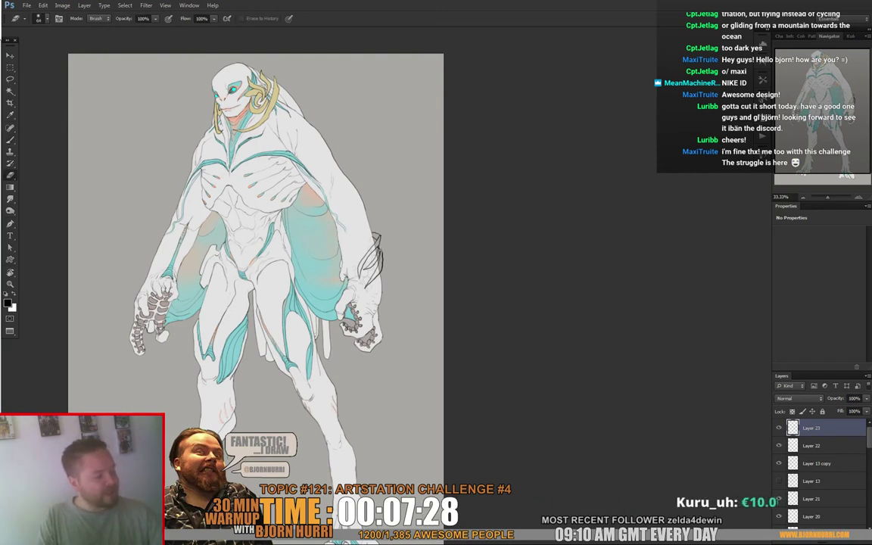
right_click(400, 251)
left_click(535, 315)
left_click_drag(415, 273, 419, 274)
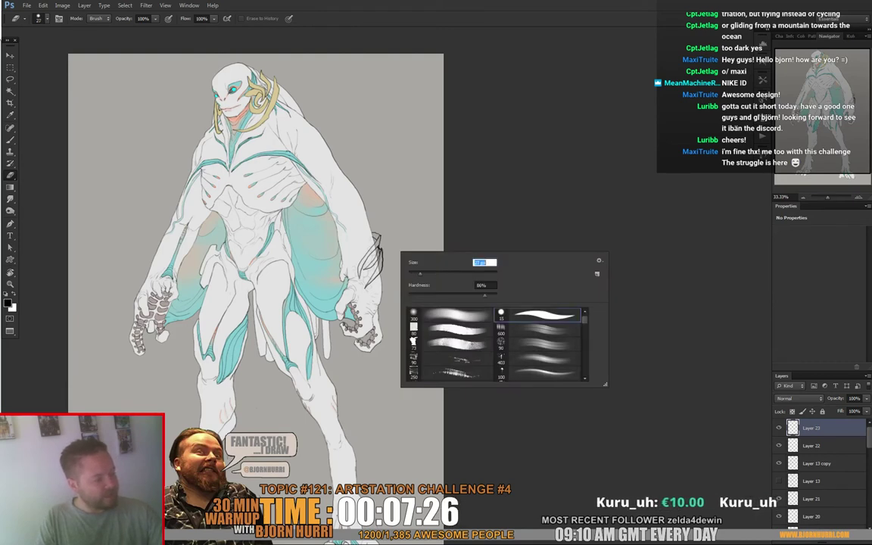
key("Return")
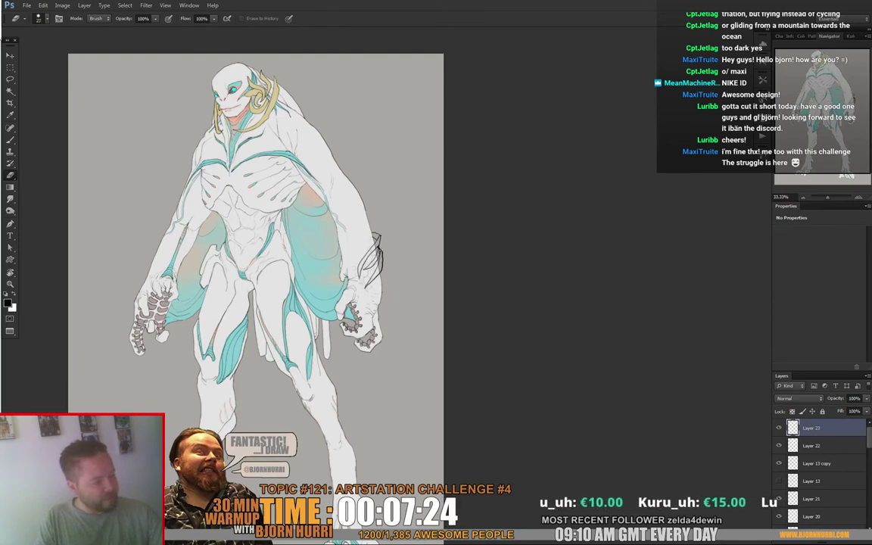
Step: Draw further overlapping strands of the forearm ornament, undoing a stray stroke and alternating brush and eraser to clean up the shapes
key("b")
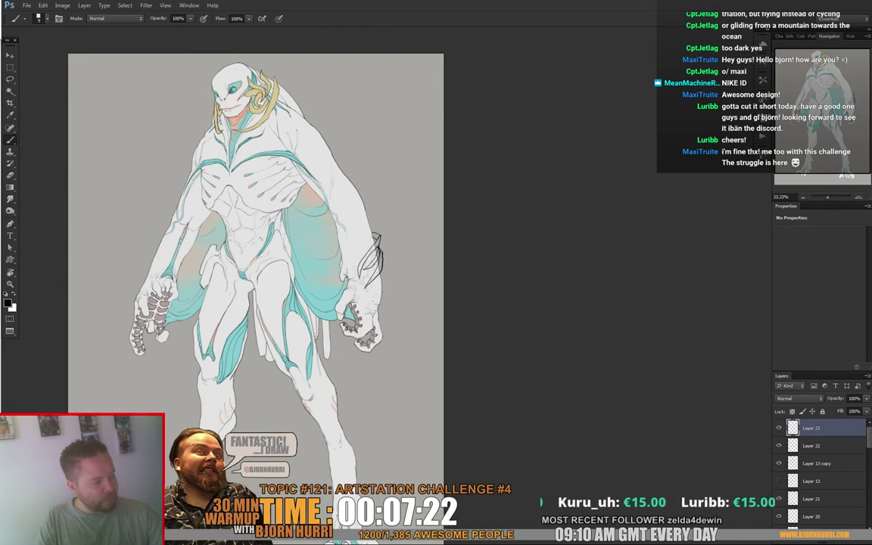
left_click_drag(363, 287, 364, 282)
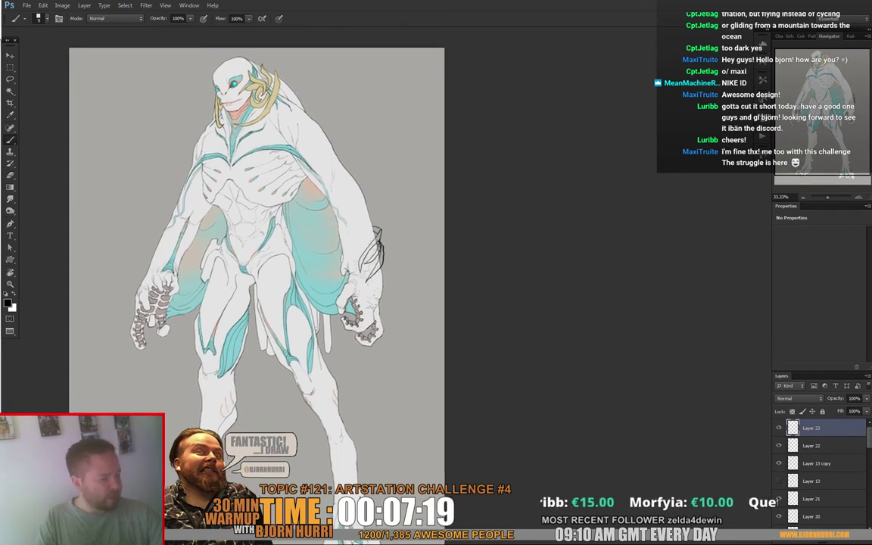
key("e")
key("b")
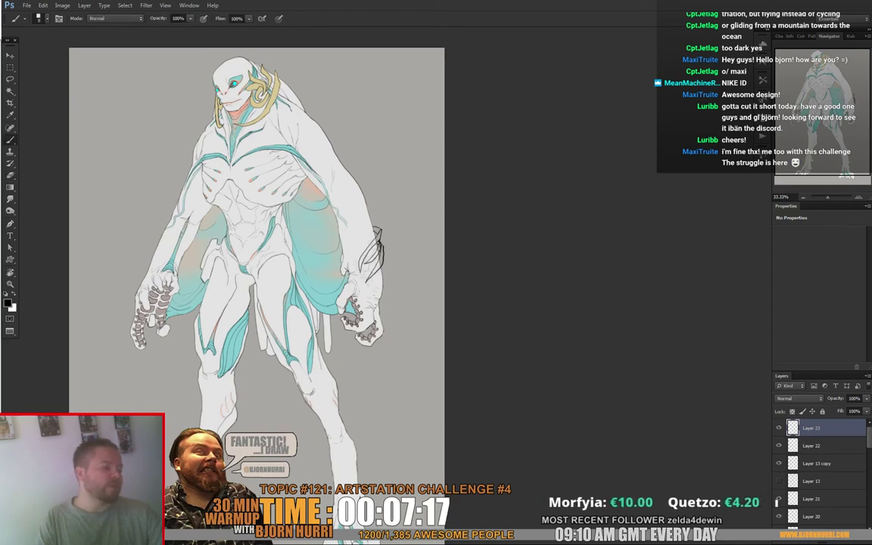
key("ctrl+z")
left_click_drag(364, 250, 364, 268)
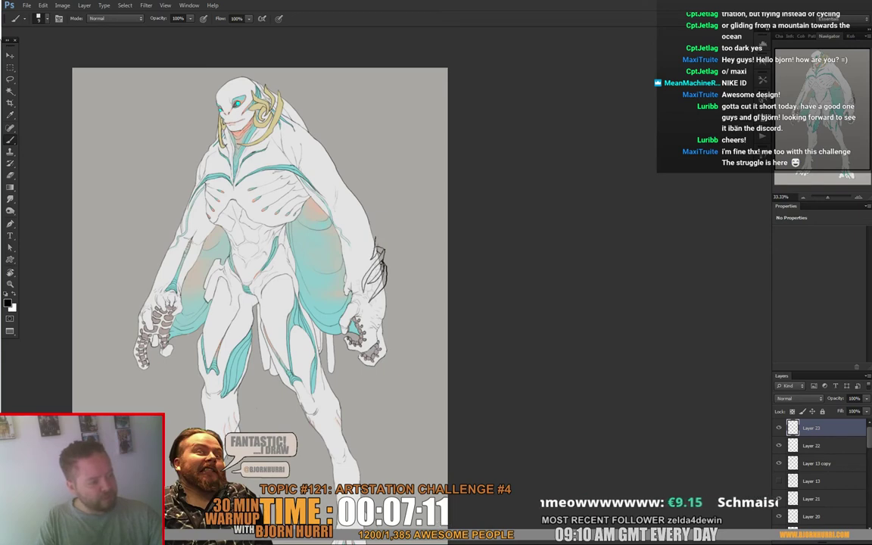
key("e")
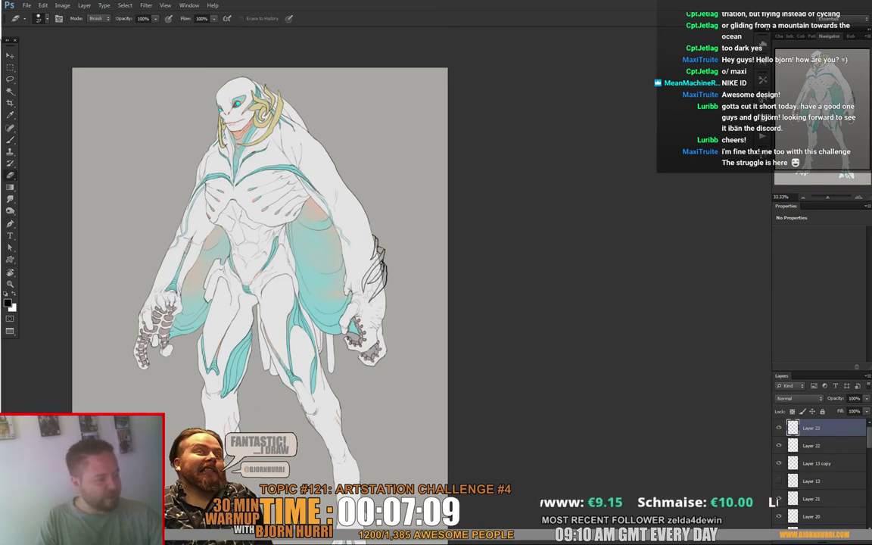
key("b")
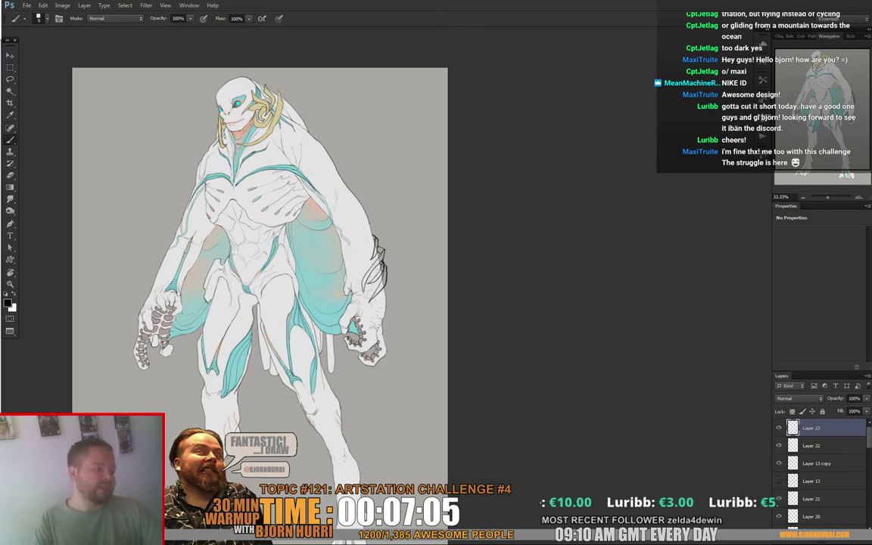
Step: Add a layer below Layer 23 and fill the forearm strands with gold sampled from the head ornament, using a 47 px hard round brush
left_click_drag(303, 317, 266, 274)
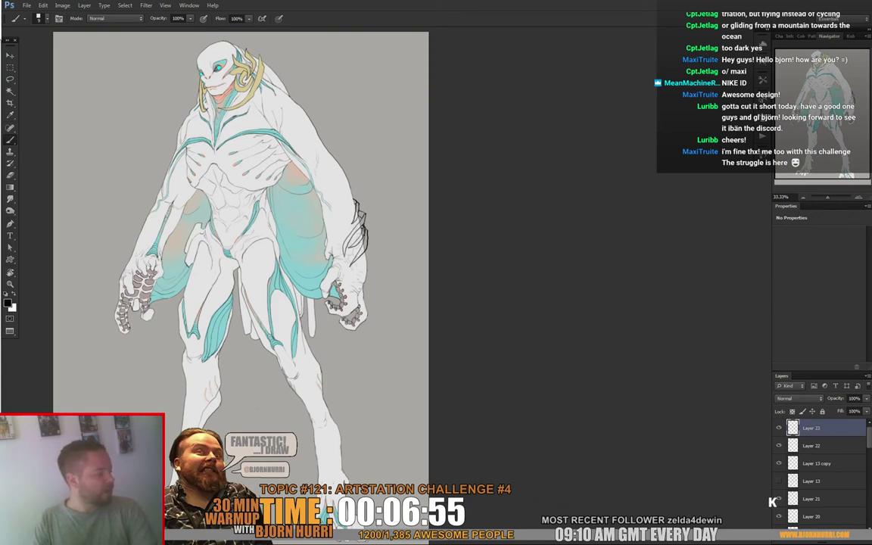
left_click(845, 535, "ctrl")
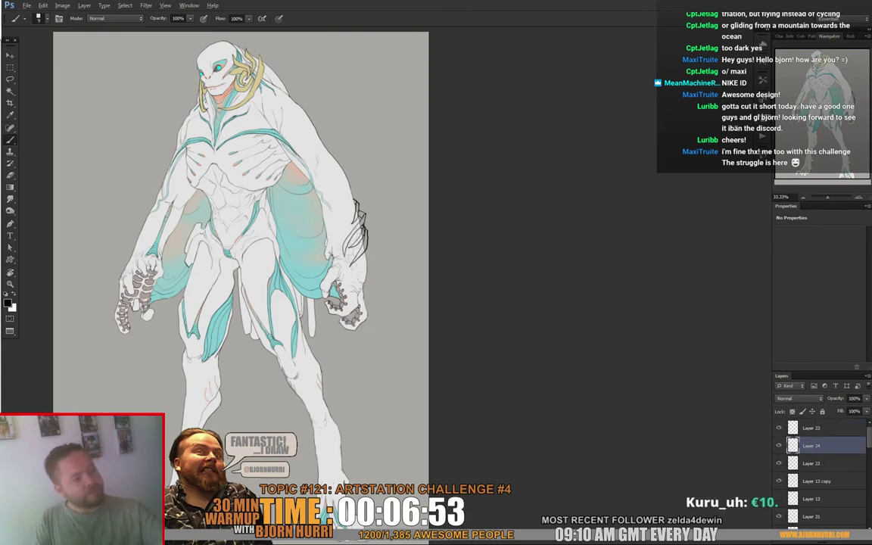
left_click(258, 77, "alt")
right_click(396, 270)
left_click(534, 334)
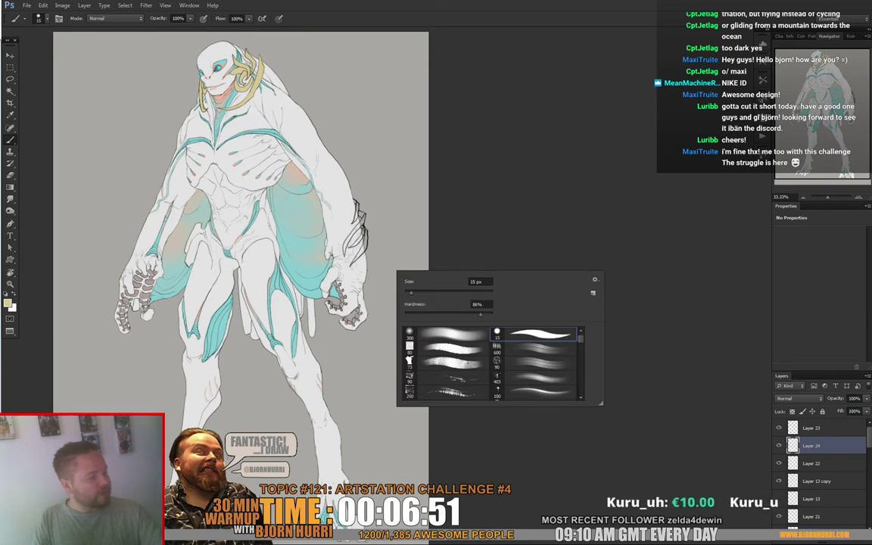
left_click_drag(411, 293, 424, 293)
key("Return")
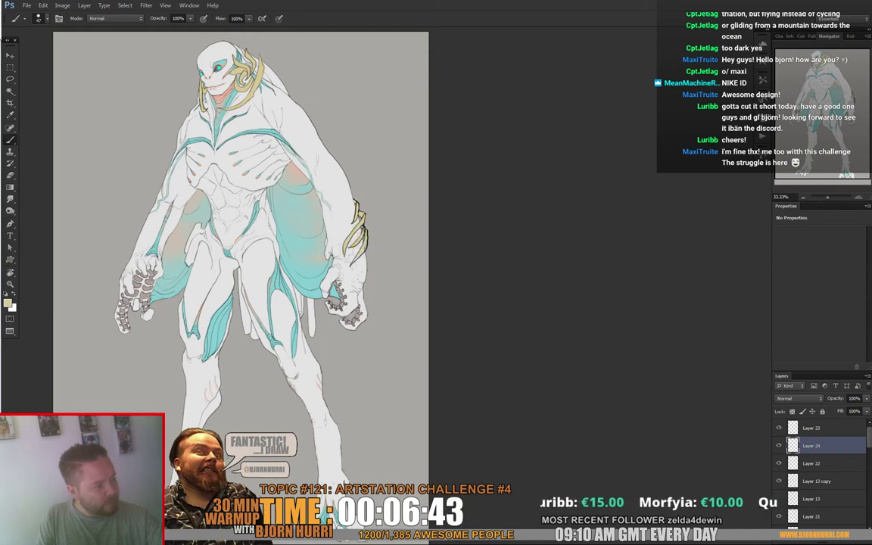
Step: Add a new layer above Layer 22 and paint a round salmon spot at the centre of the upper chest
left_click_drag(250, 235, 321, 280)
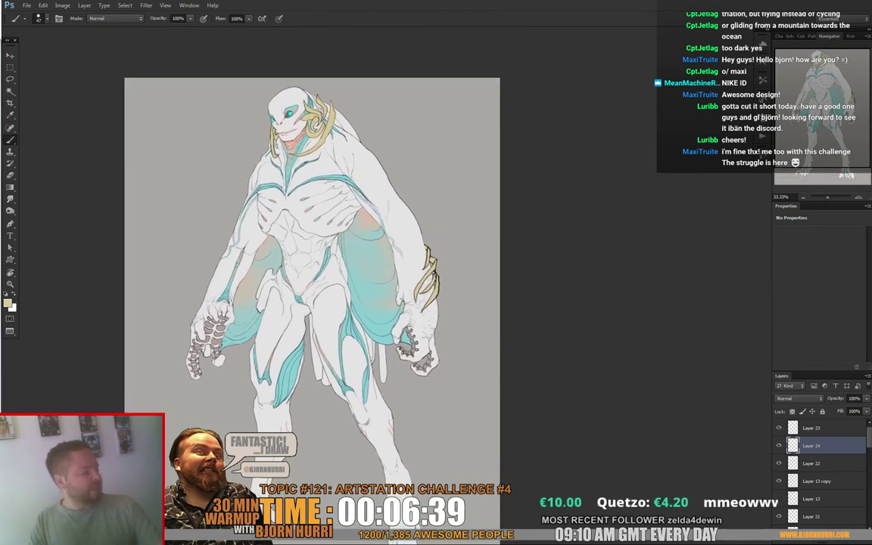
left_click(811, 463)
key("ctrl+alt+shift+n")
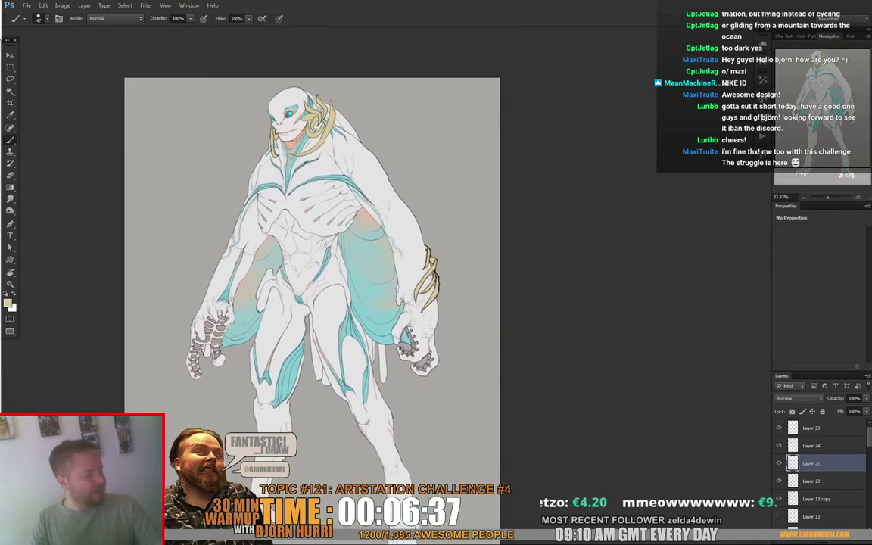
left_click(275, 189, "alt")
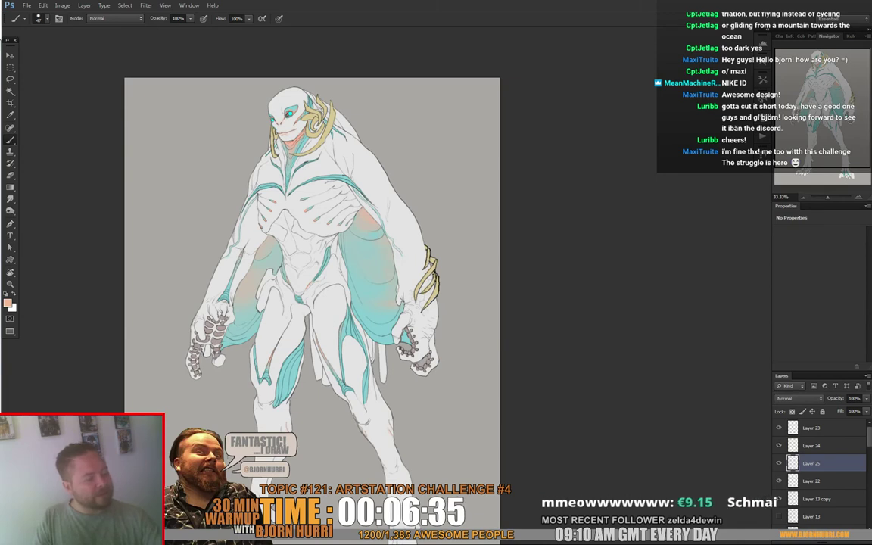
left_click_drag(288, 176, 290, 184)
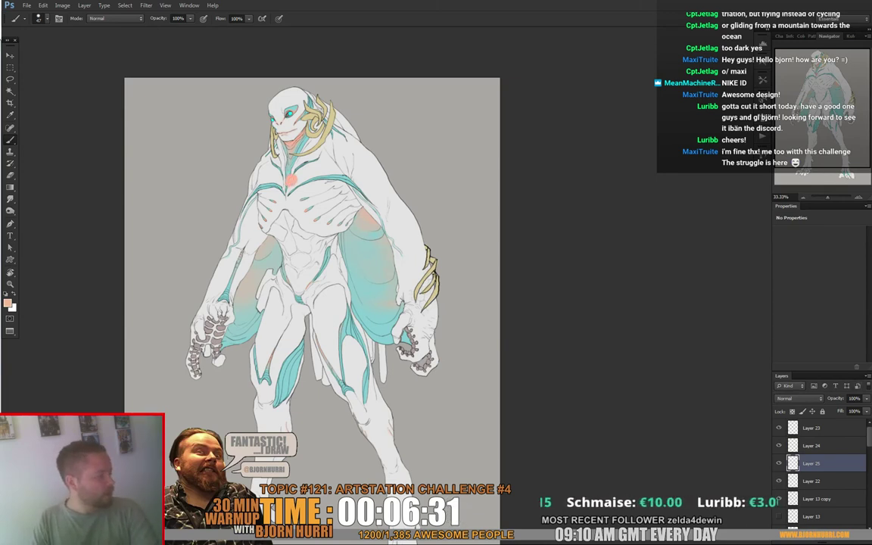
Step: Lower the salmon layer's opacity to 43% and erase the parts of the spot spilling outside the central chest shape
left_click(866, 398)
left_click_drag(866, 410, 840, 409)
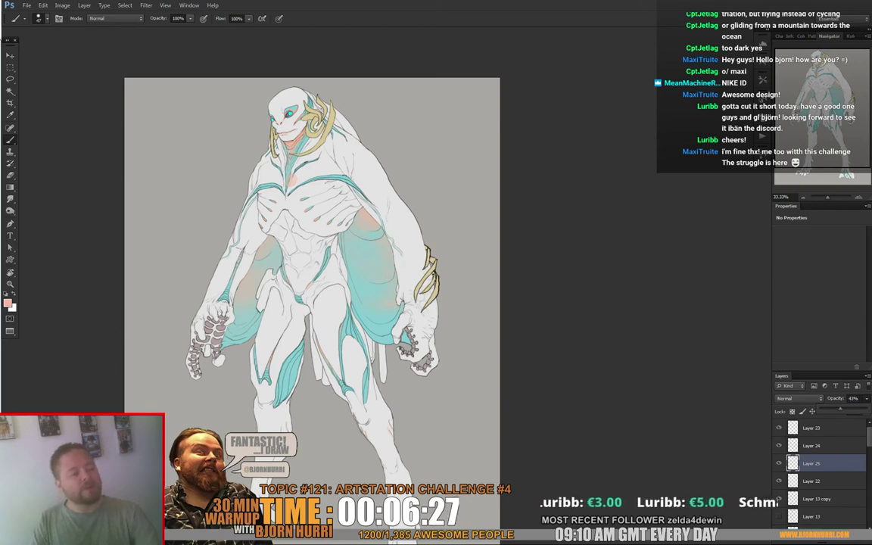
key("e")
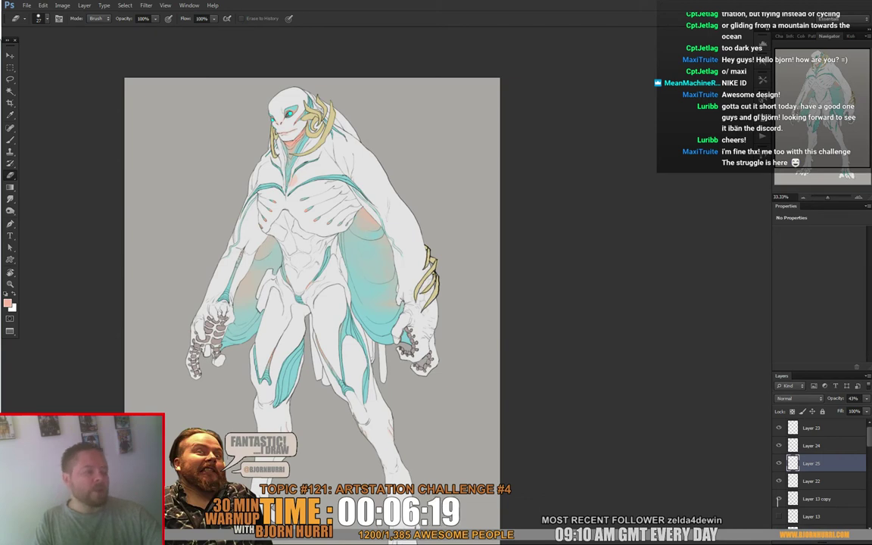
Step: Choose the 300 px soft round brush and add a soft salmon tint to the creature's upper abdomen on Layer 25
key("b")
right_click(325, 180)
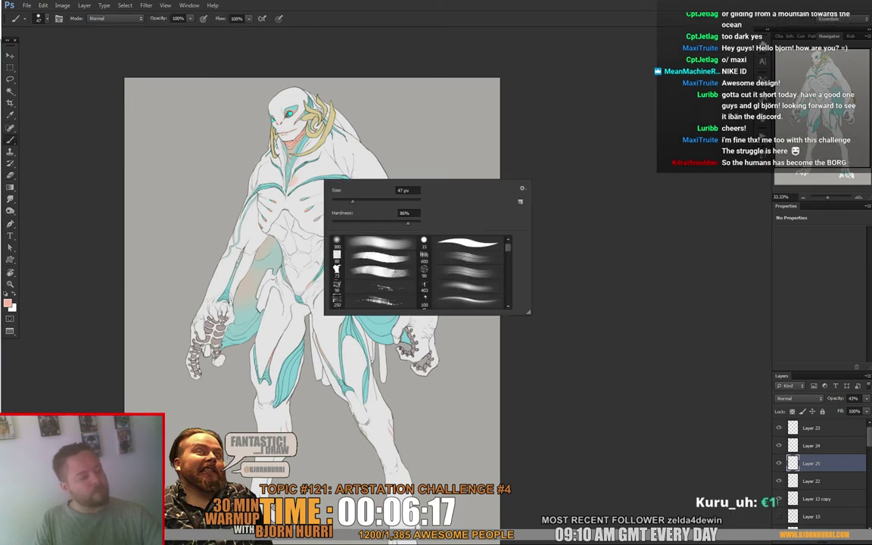
left_click(375, 243)
key("Return")
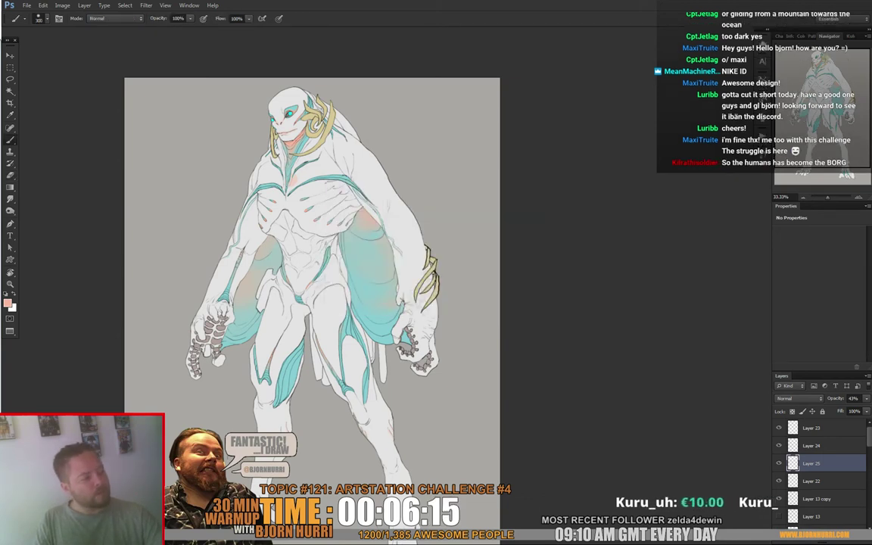
key("e")
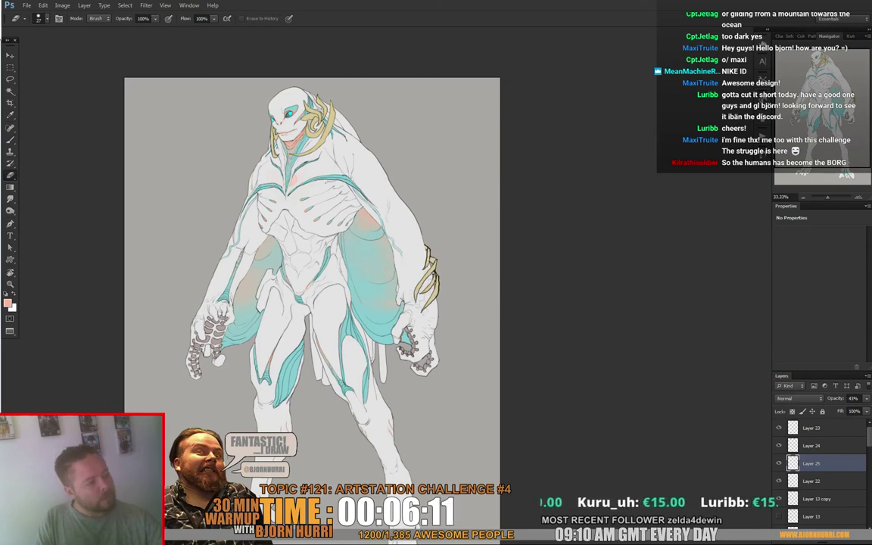
left_click_drag(317, 249, 267, 269)
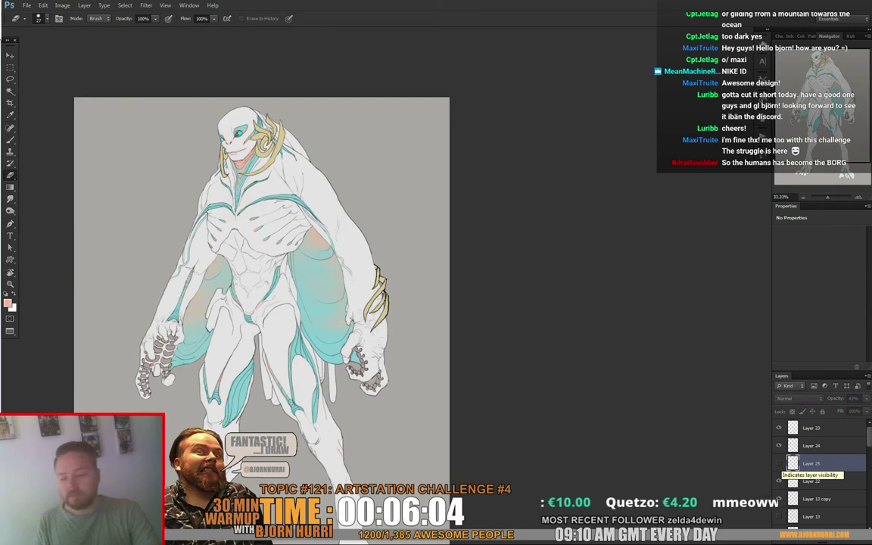
key("v")
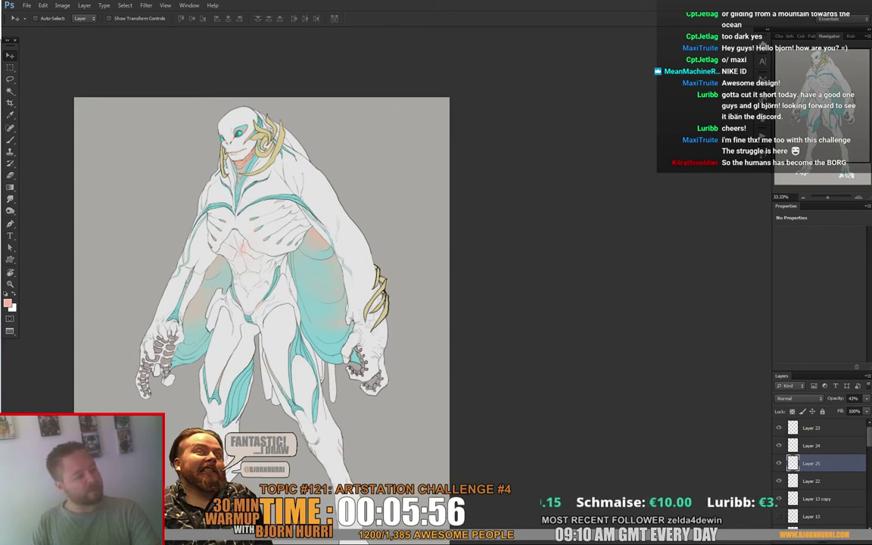
Step: Reduce the soft round brush to 43 px and strengthen the salmon tint inside the small central chest shape
key("b")
right_click(247, 241)
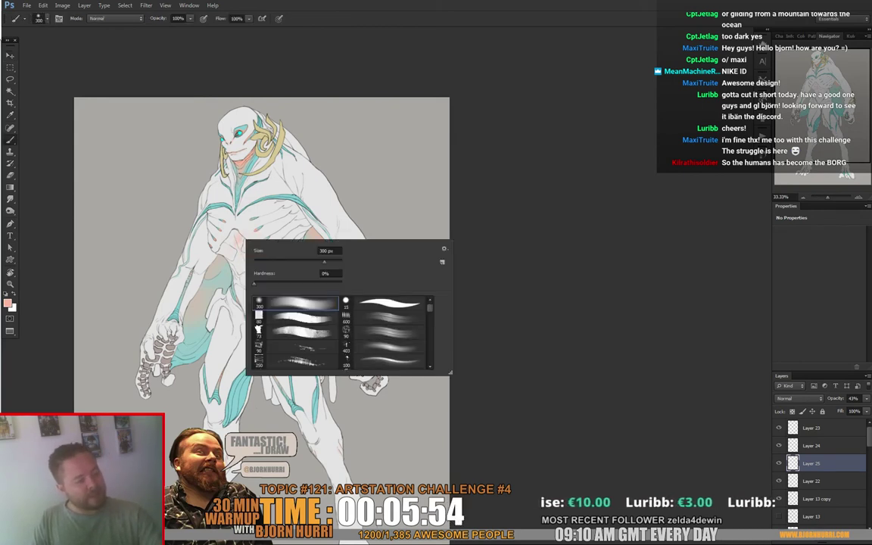
left_click_drag(324, 262, 272, 261)
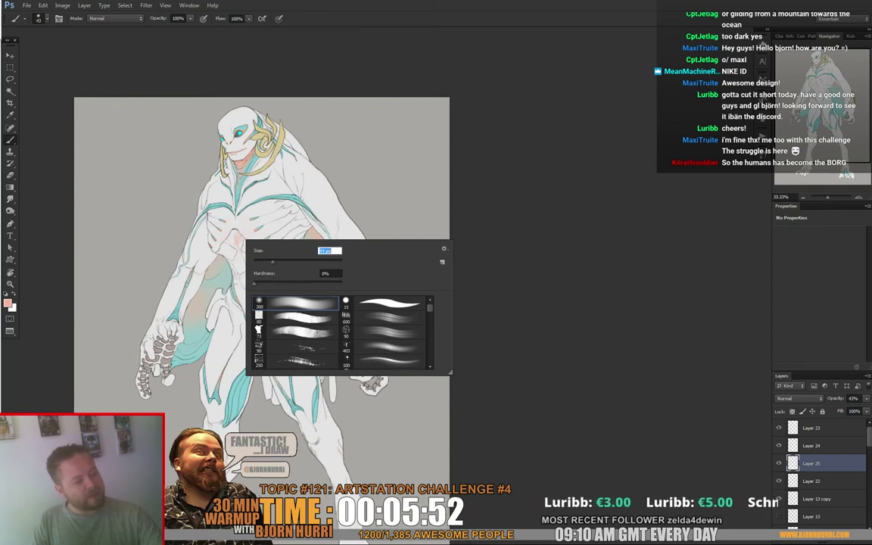
key("Return")
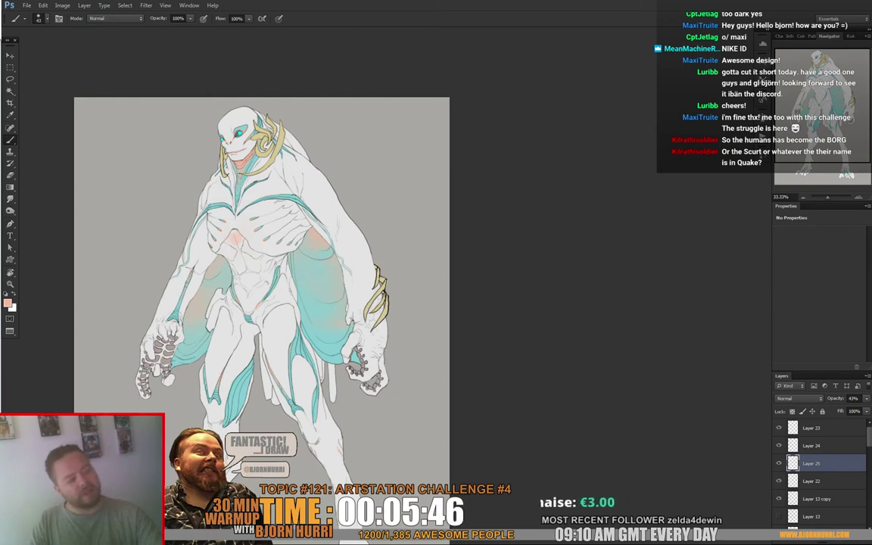
Step: Clean up the edges of the salmon chest tint with a hard round eraser of about 19 px
key("e")
right_click(255, 234)
left_click(309, 297)
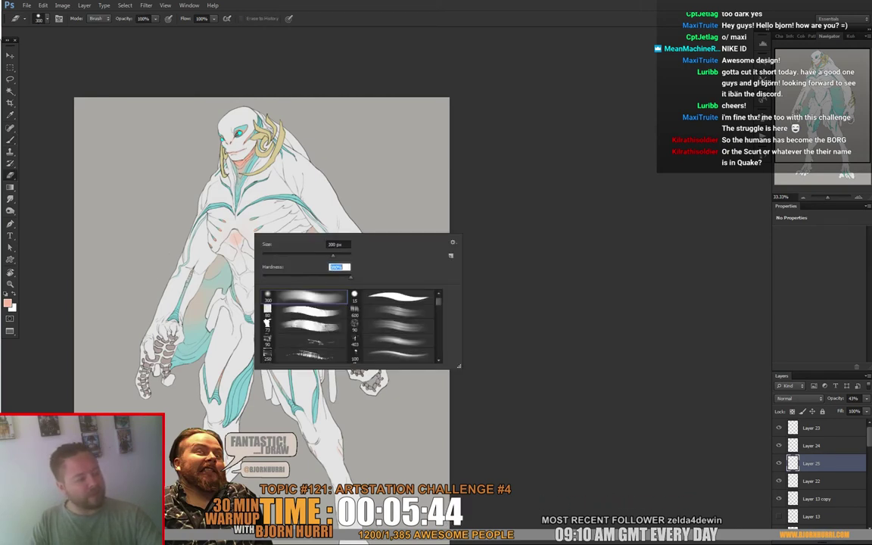
left_click(267, 256)
left_click(246, 234)
right_click(246, 234)
left_click(262, 256)
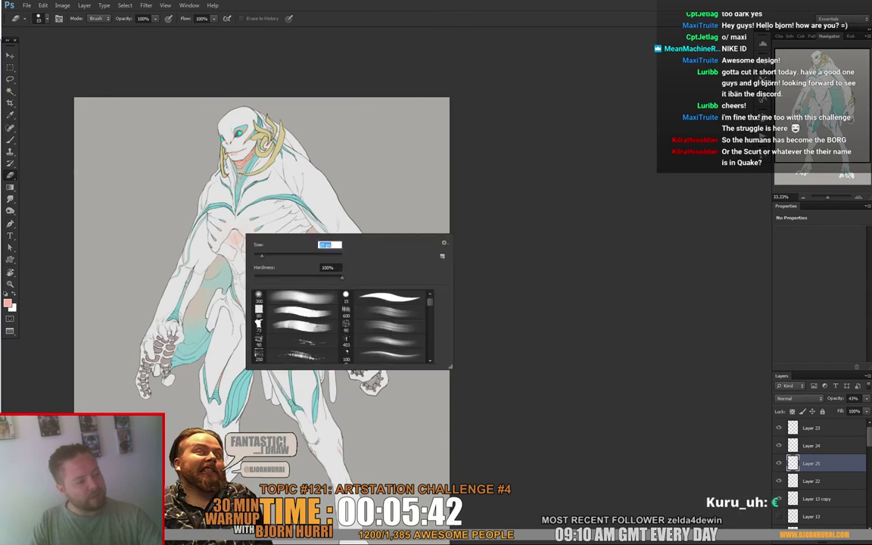
key("Return")
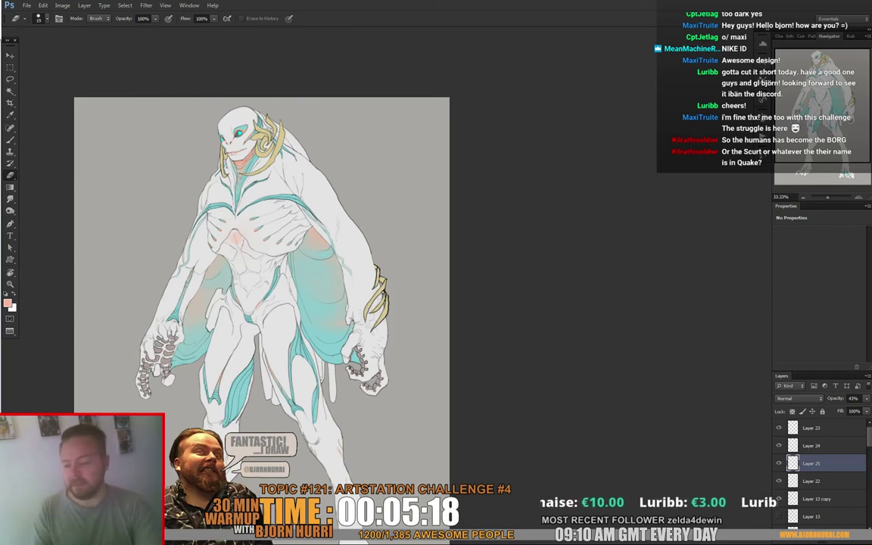
Step: Arrange the creature drawing and the skeletal rider sketch as floating windows side by side, and enlarge the creature's window downward
key("super+e")
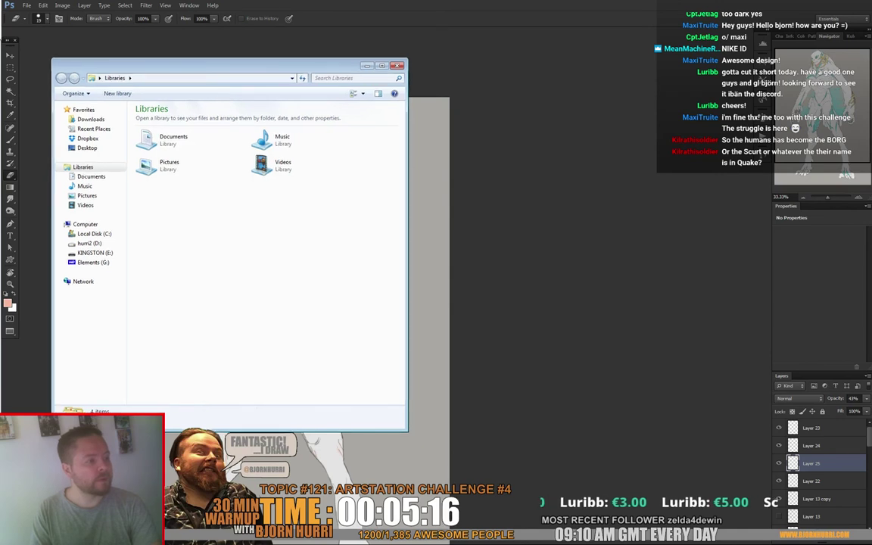
key("alt+F4")
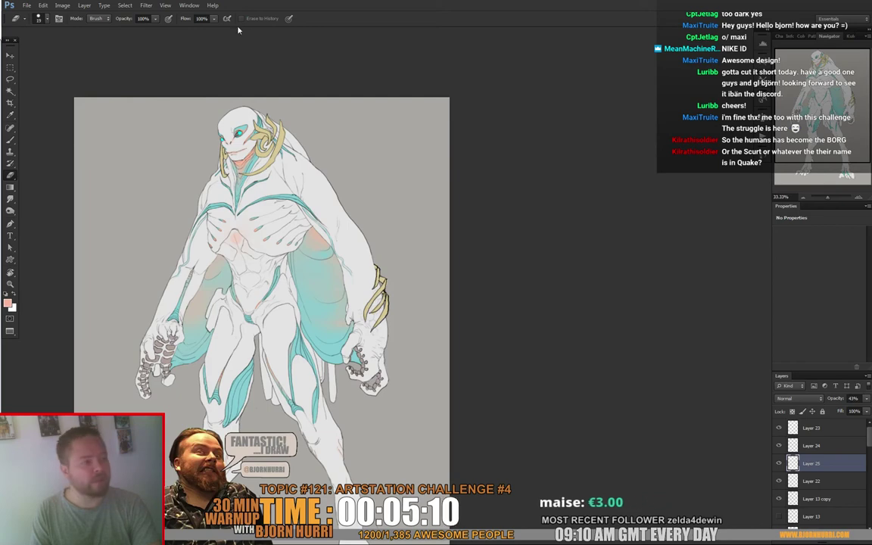
key("ctrl+Tab")
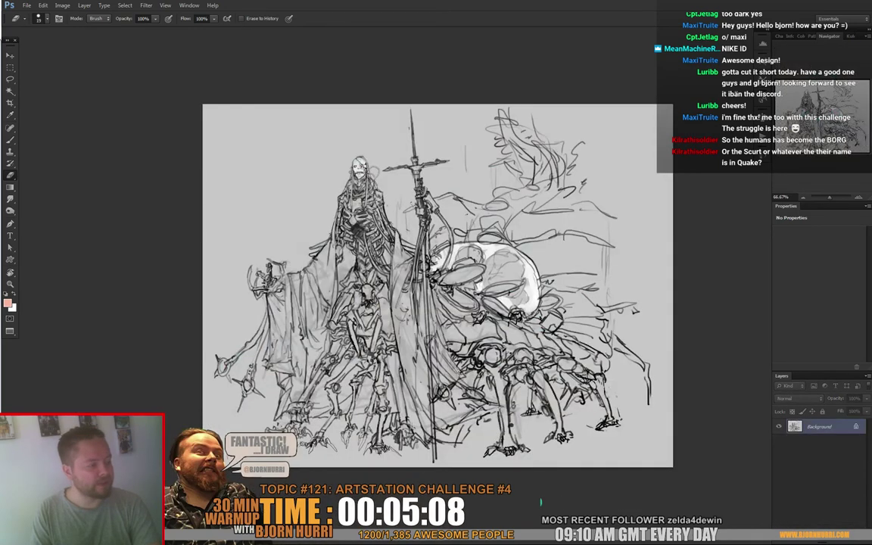
key("f")
key("f")
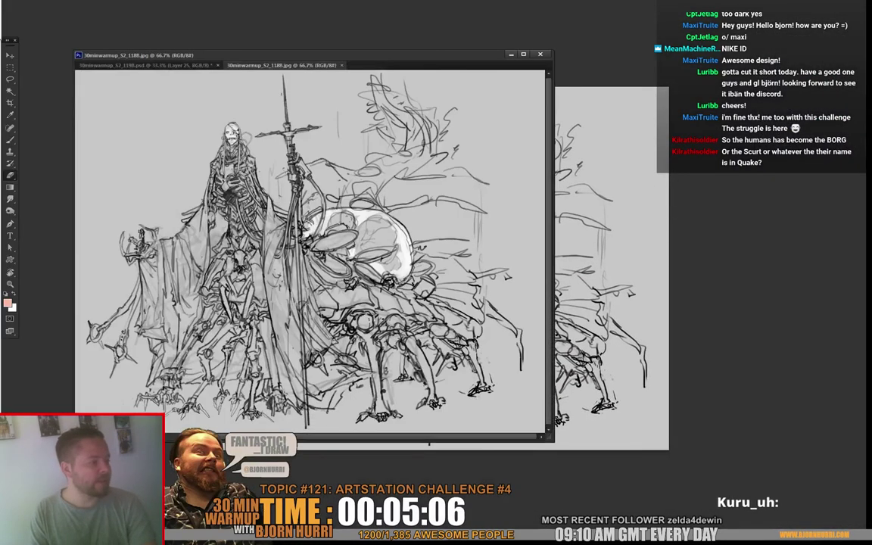
left_click_drag(282, 65, 488, 28)
left_click_drag(318, 55, 275, 57)
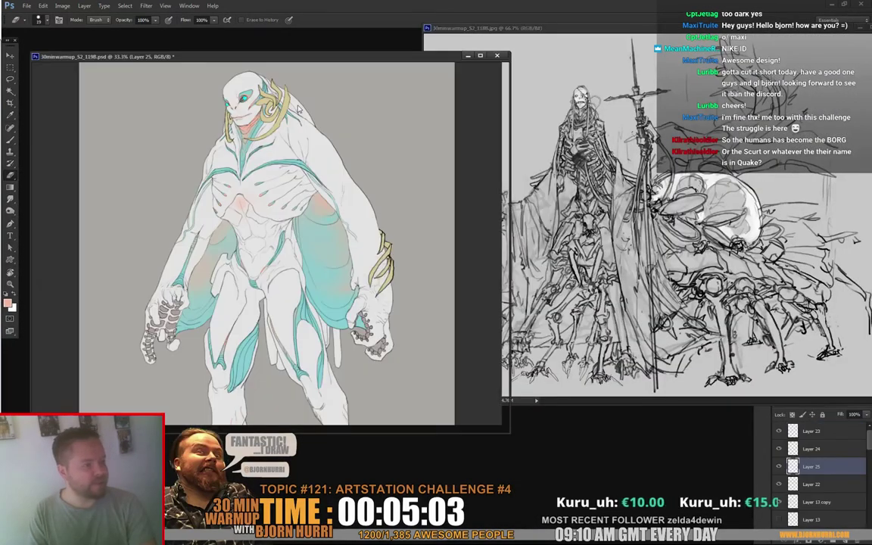
left_click_drag(509, 432, 514, 542)
scroll(268, 265, "down", 3)
scroll(269, 265, "up", 3)
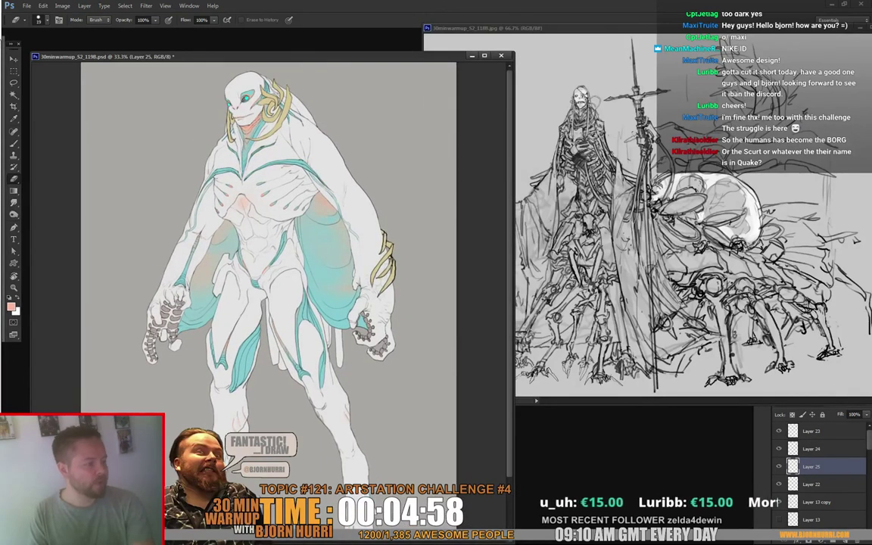
Step: Make Layer 23 active and set up the 80 px flat brush preset at 7 px with black as the foreground colour
key("ctrl+plus")
left_click(819, 432)
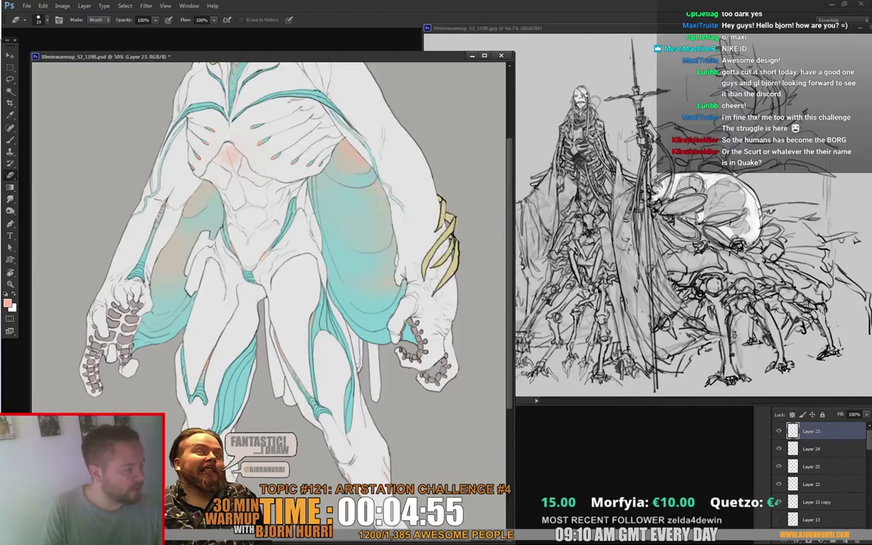
key("b")
key("d")
right_click(454, 204)
left_click(503, 282)
left_click(464, 226)
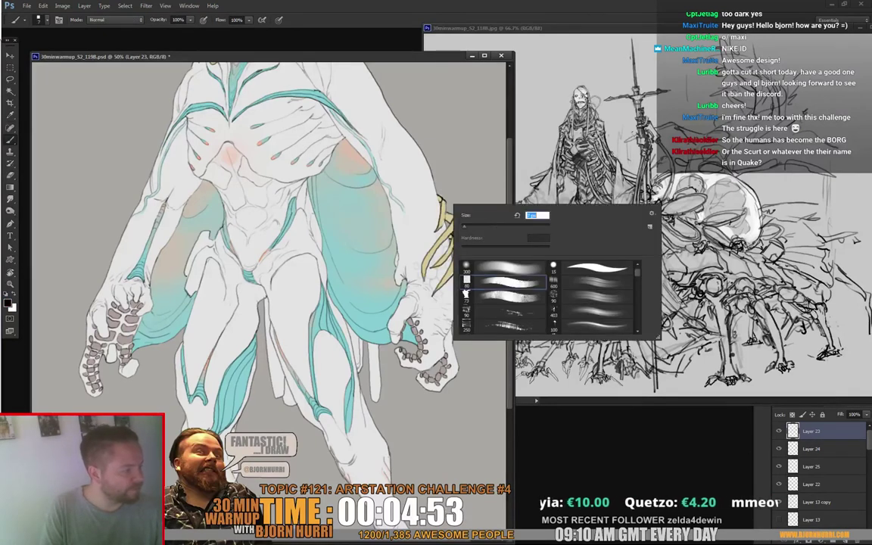
left_click(465, 292)
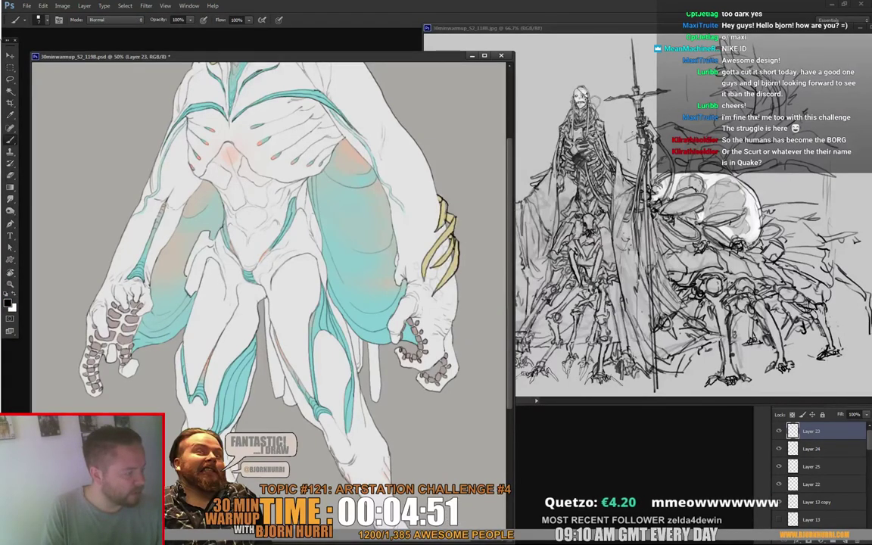
Step: Erase the strand linework from the forearm on Layer 23 with a large eraser and hide the gold fill on Layer 24
left_click_drag(272, 249, 263, 271)
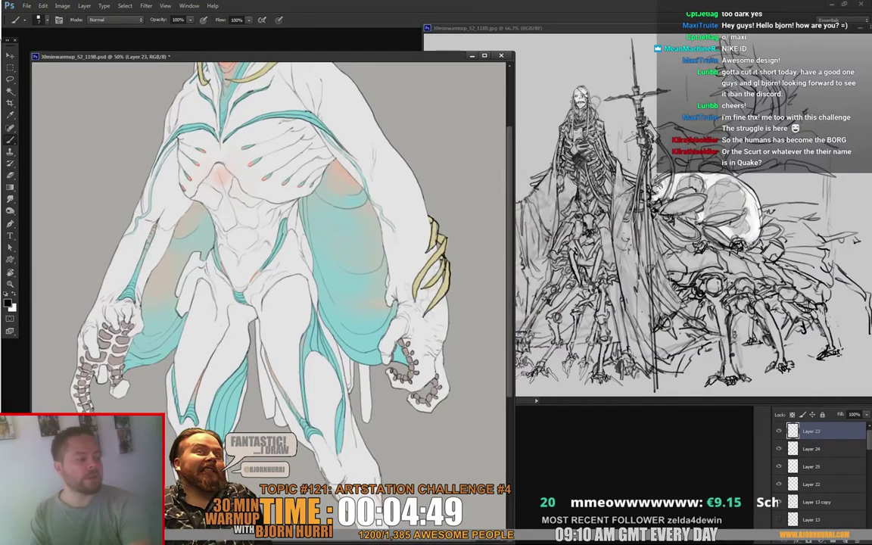
key("ctrl+minus")
key("e")
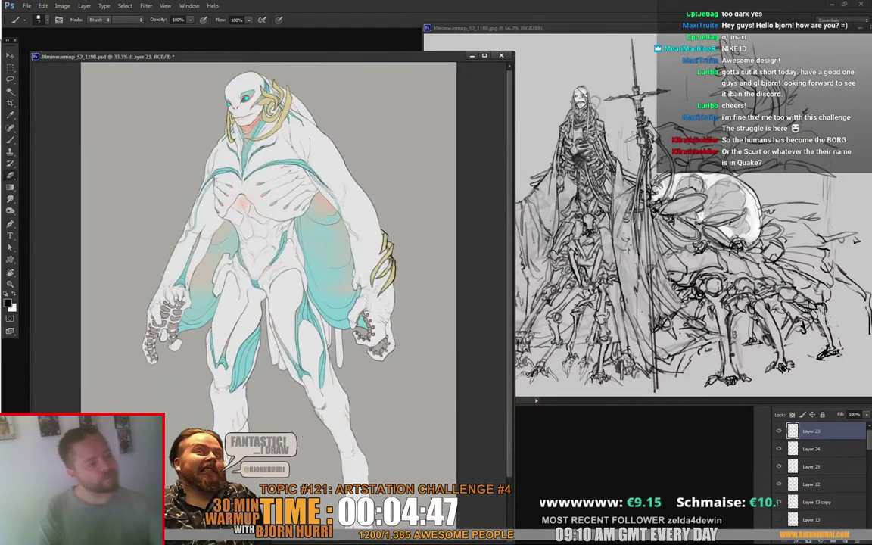
right_click(409, 263)
left_click(464, 288)
mouse_move(384, 237)
left_mouse_down()
mouse_move(378, 282)
mouse_move(392, 273)
left_mouse_up()
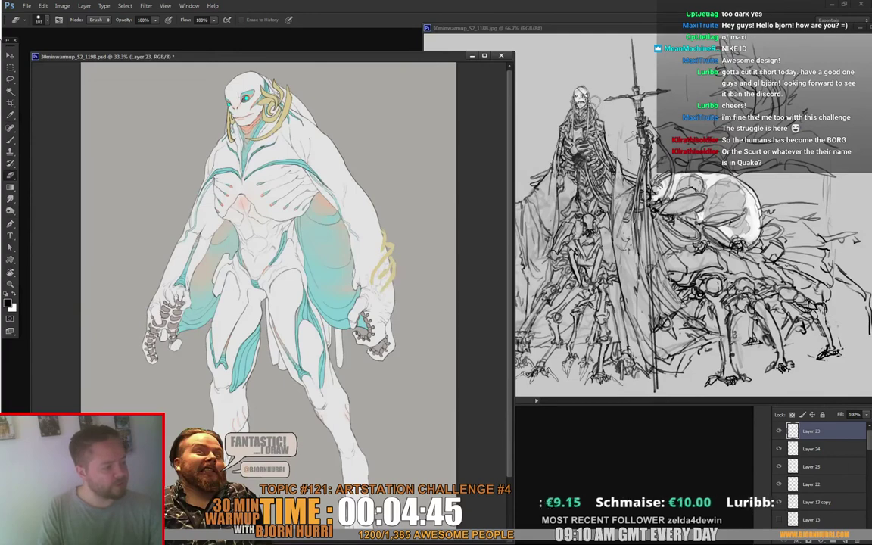
left_click(778, 449)
Step: Sketch new black ornament lines along the outer edge of the forearm on Layer 23, undoing a misplaced stroke
key("b")
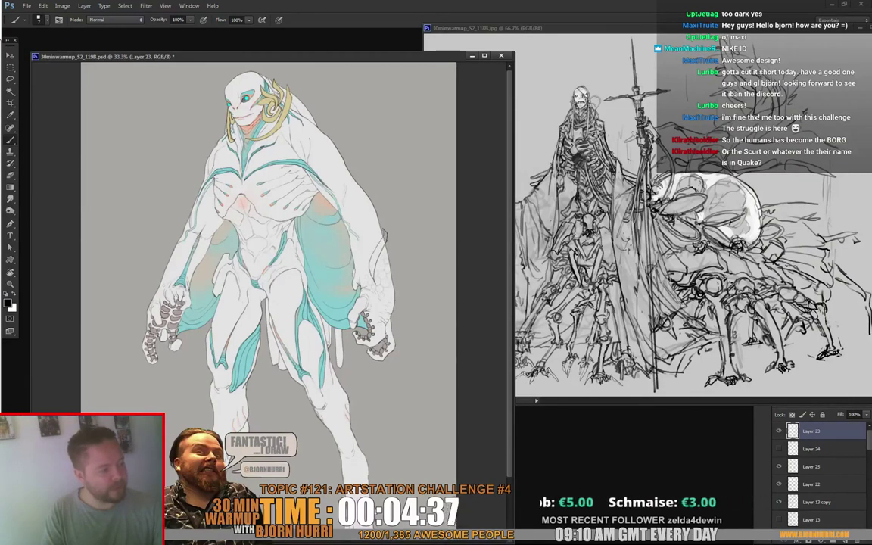
key("ctrl+z")
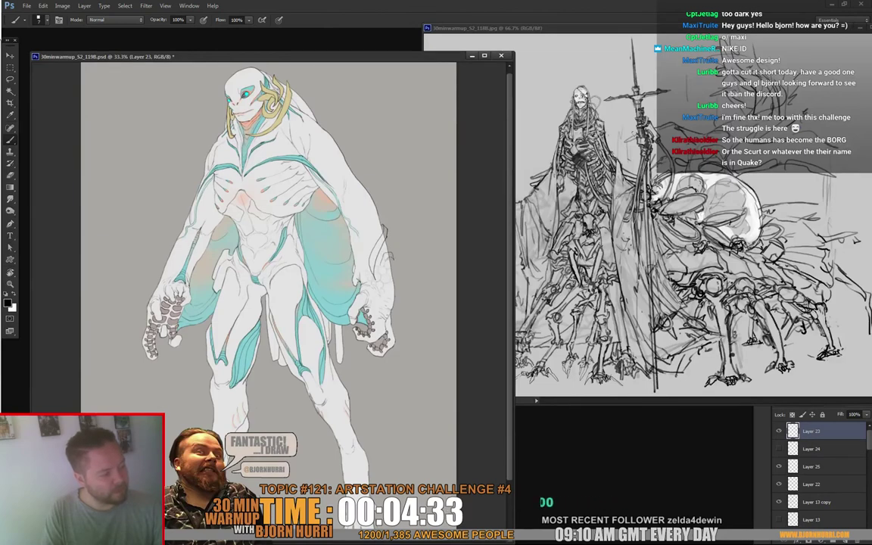
scroll(269, 250, "down", 2)
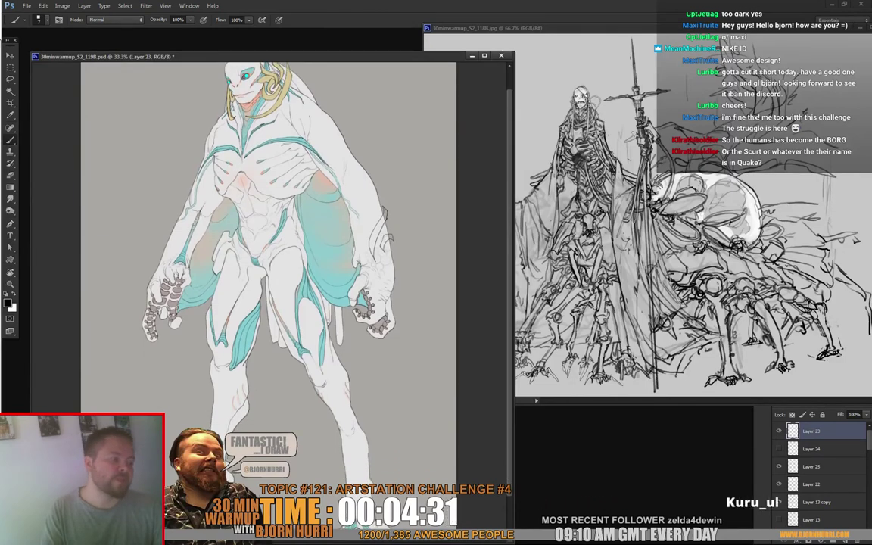
scroll(268, 249, "up", 2)
scroll(269, 250, "down", 1)
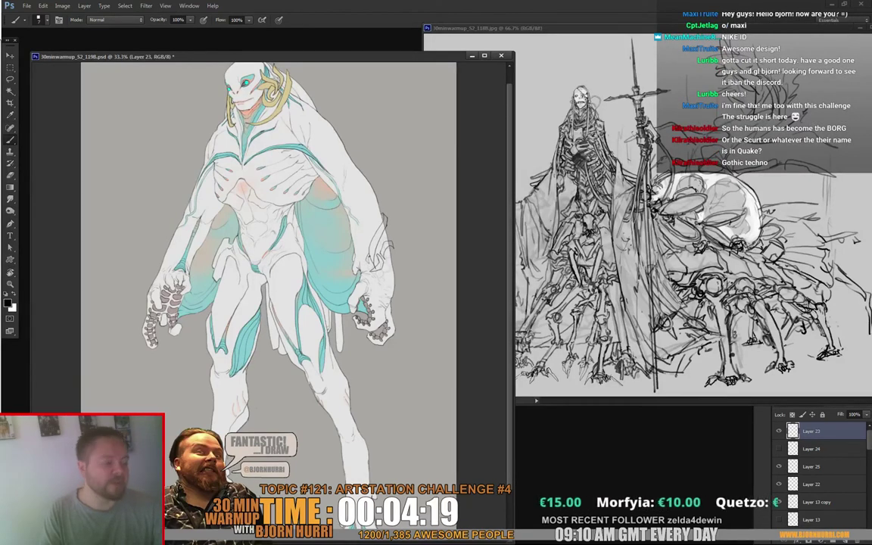
Step: Trim the new forearm ornament lines with a 17 px hard round eraser
key("e")
right_click(375, 252)
left_click(390, 274)
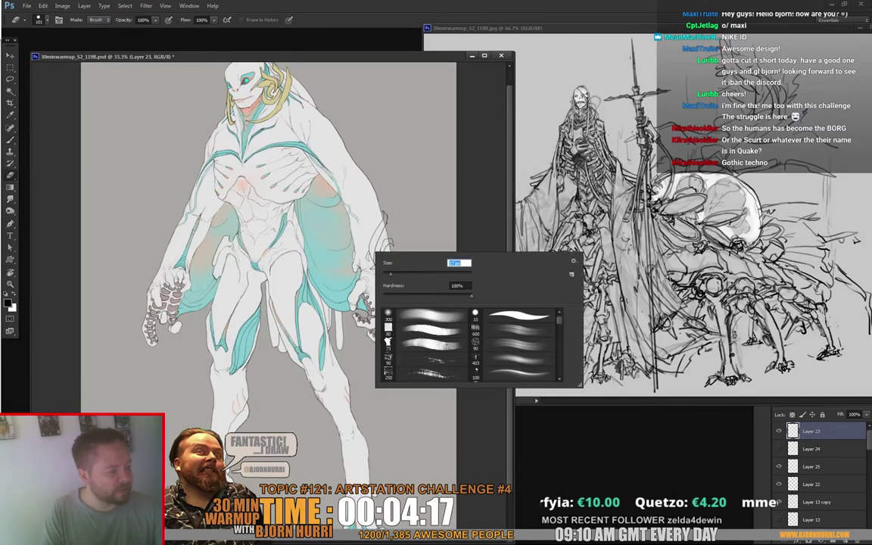
key("Return")
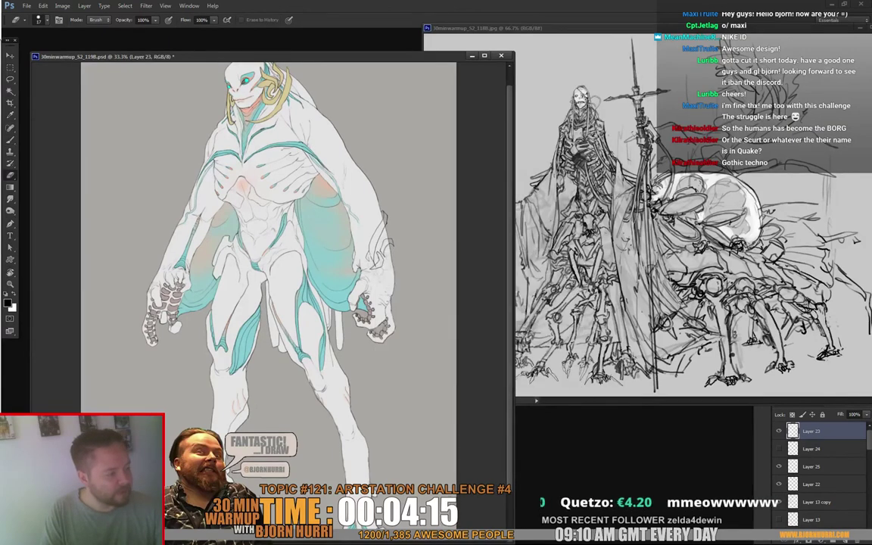
Step: Draw curved bands with protruding ends across the lower forearm in thin black lines on Layer 23, undoing the last stroke
key("b")
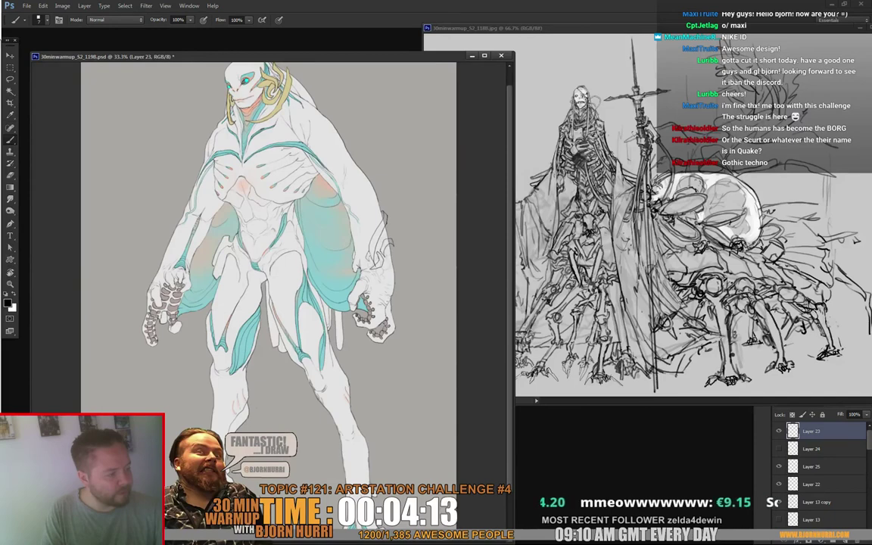
scroll(269, 265, "down", 2)
scroll(269, 265, "up", 1)
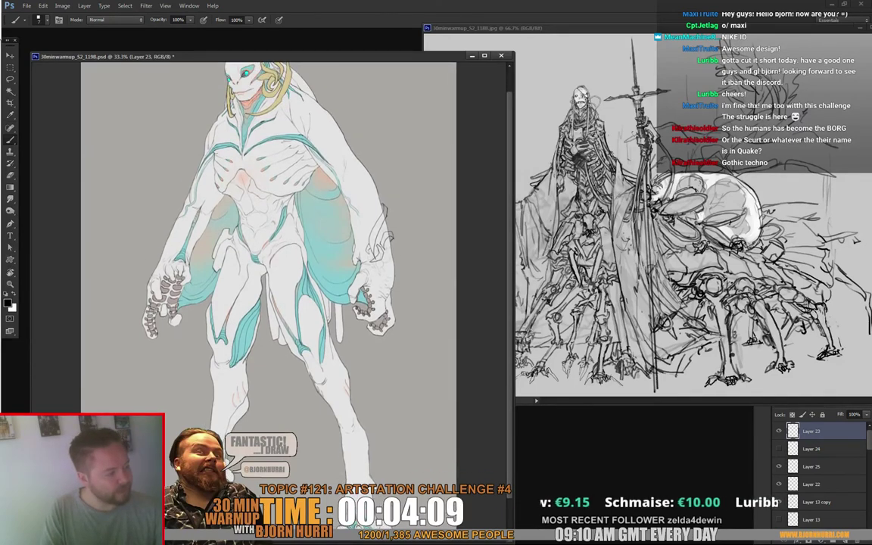
scroll(268, 265, "down", 1)
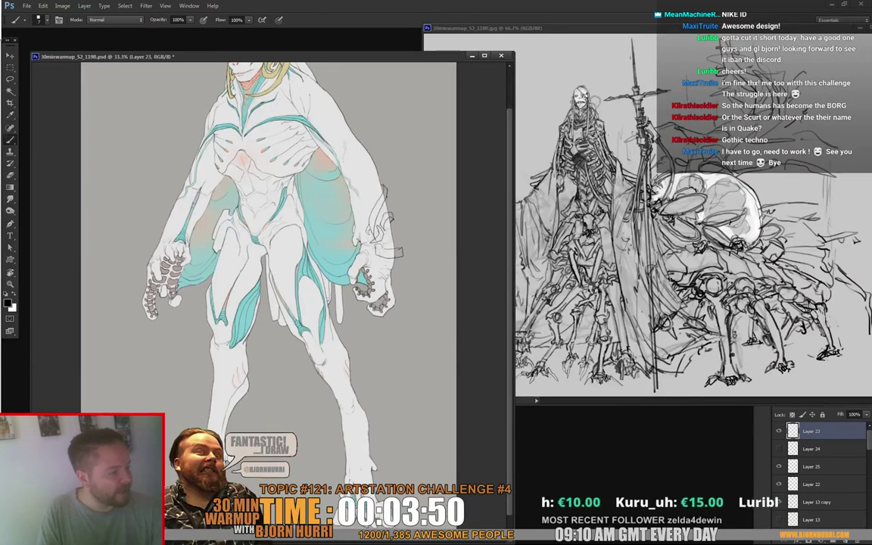
key("e")
key("b")
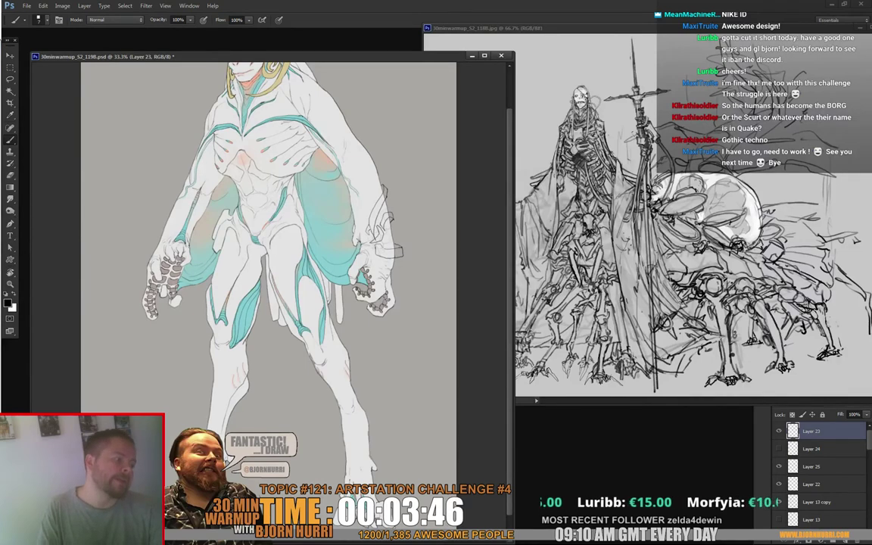
scroll(268, 250, "up", 1)
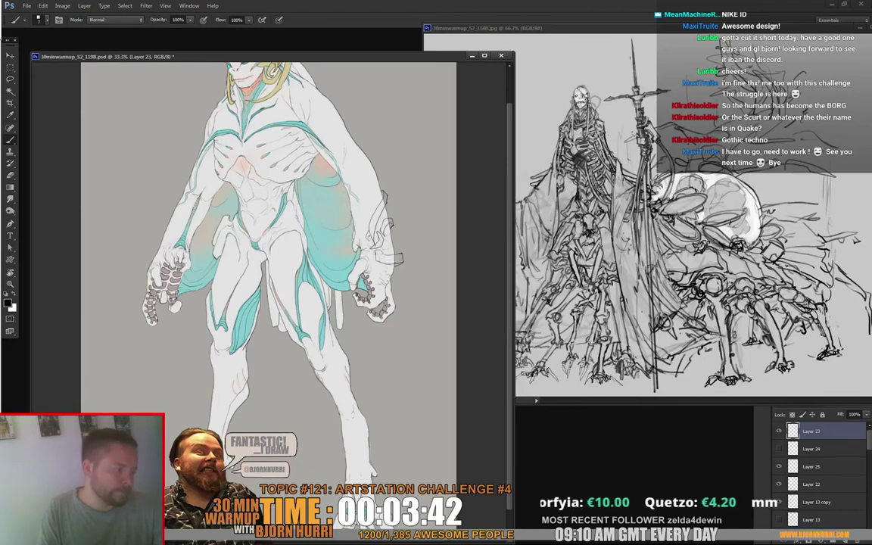
scroll(269, 249, "down", 1)
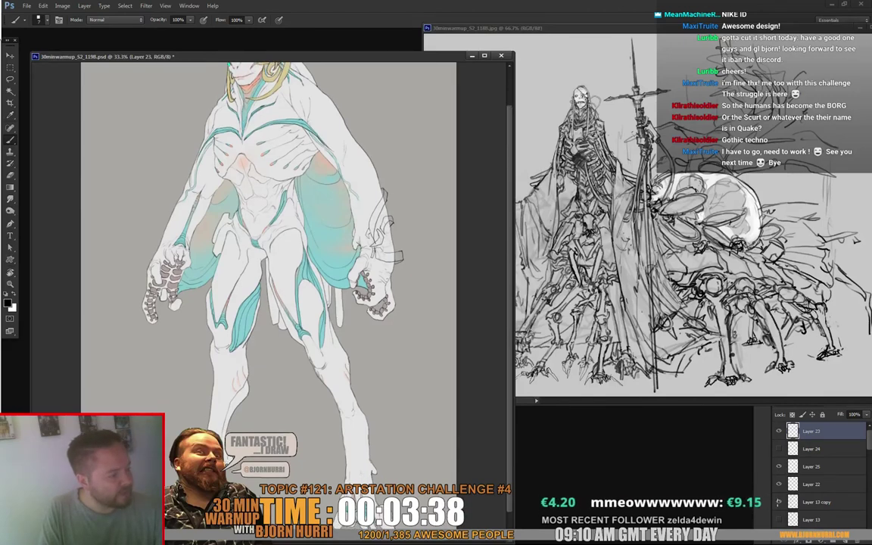
key("ctrl+z")
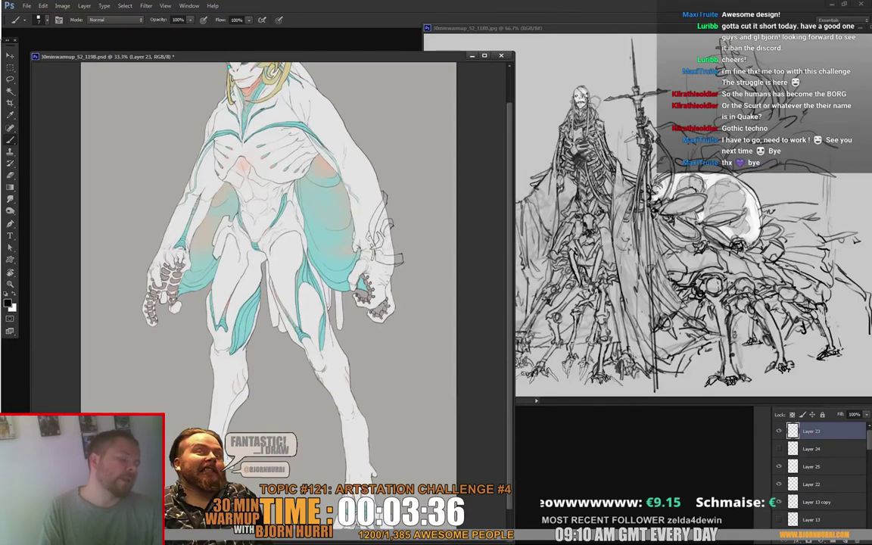
Step: Set the eraser to the hard square brush tip at a very small size for trimming the ornament lines on Layer 23
key("e")
right_click(378, 233)
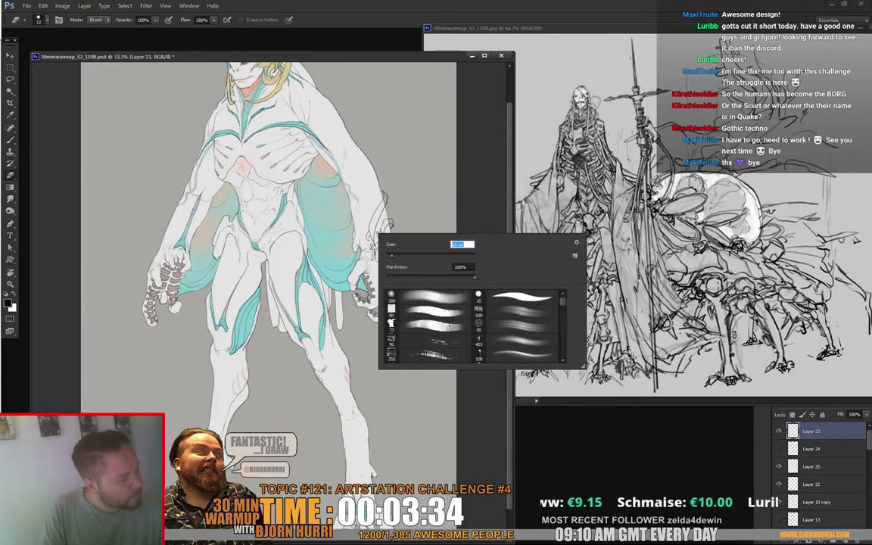
key("Escape")
right_click(407, 250)
left_click(456, 328)
left_click_drag(450, 271, 419, 271)
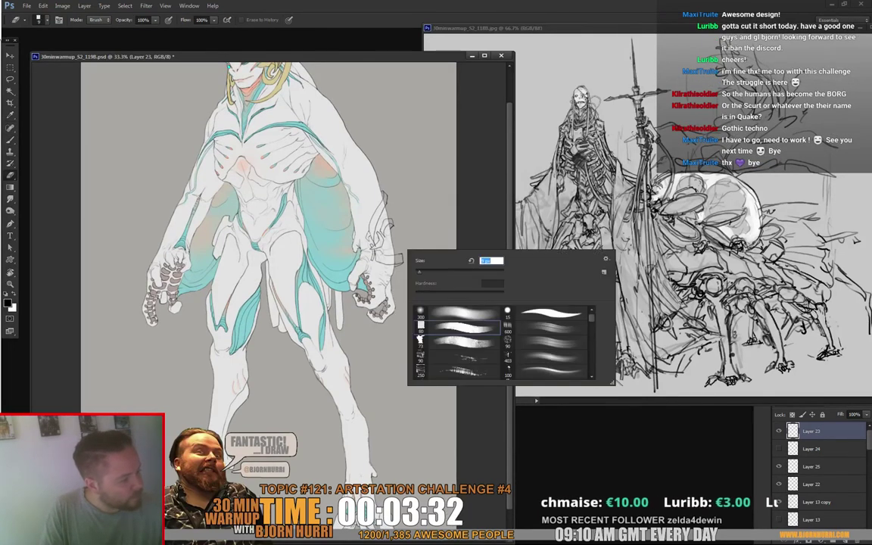
key("Escape")
Step: Refine the thin black forearm ornament lines on Layer 23 with alternating brush and eraser strokes, undoing a stray stroke
key("b")
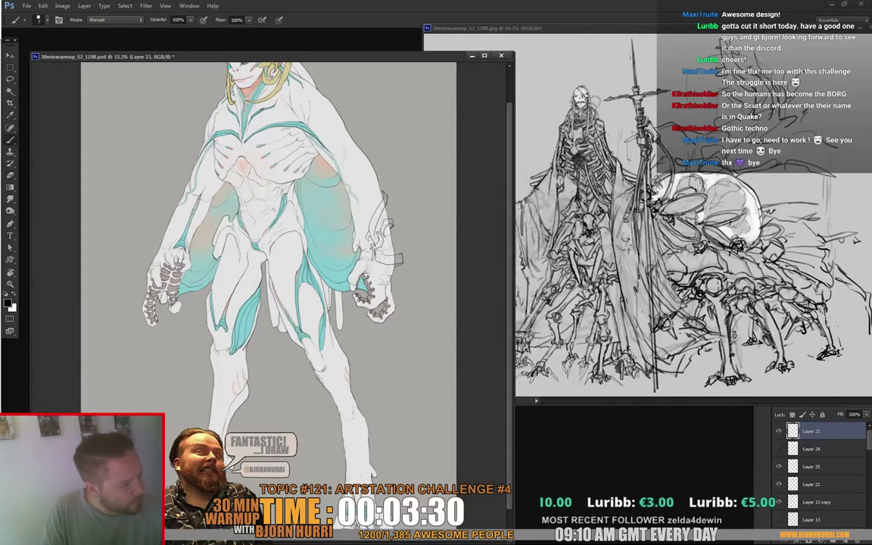
key("e")
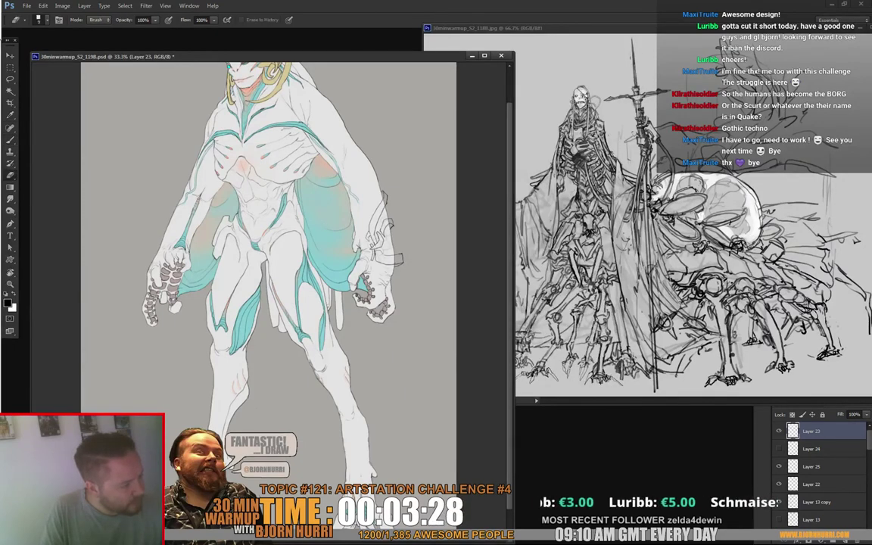
key("b")
scroll(270, 257, "up", 2)
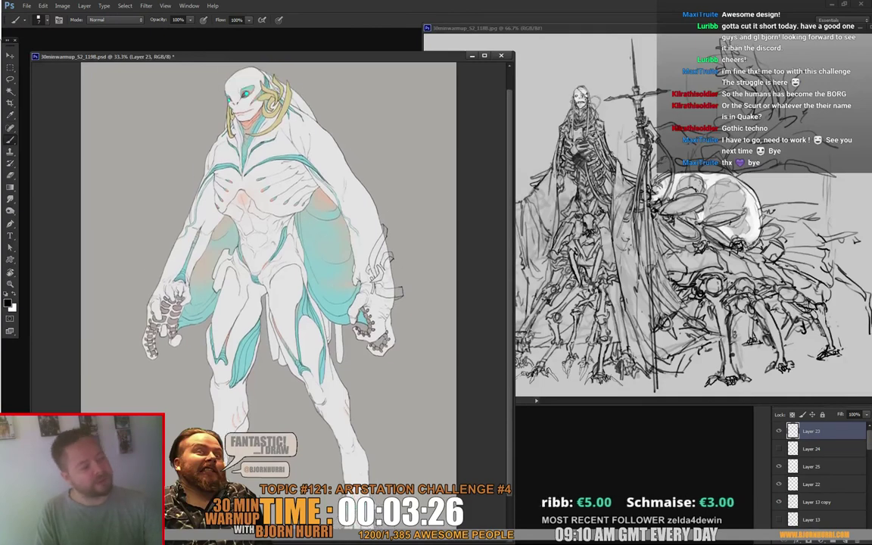
key("ctrl+z")
key("e")
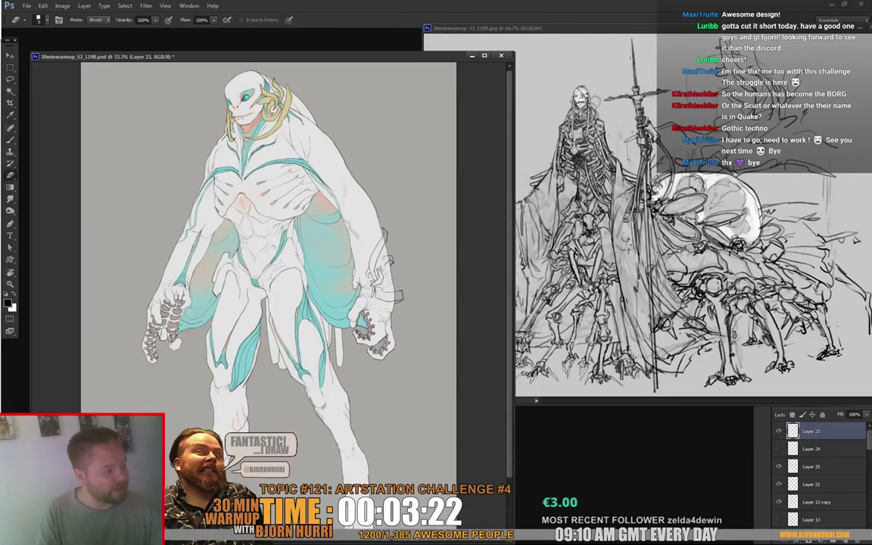
key("b")
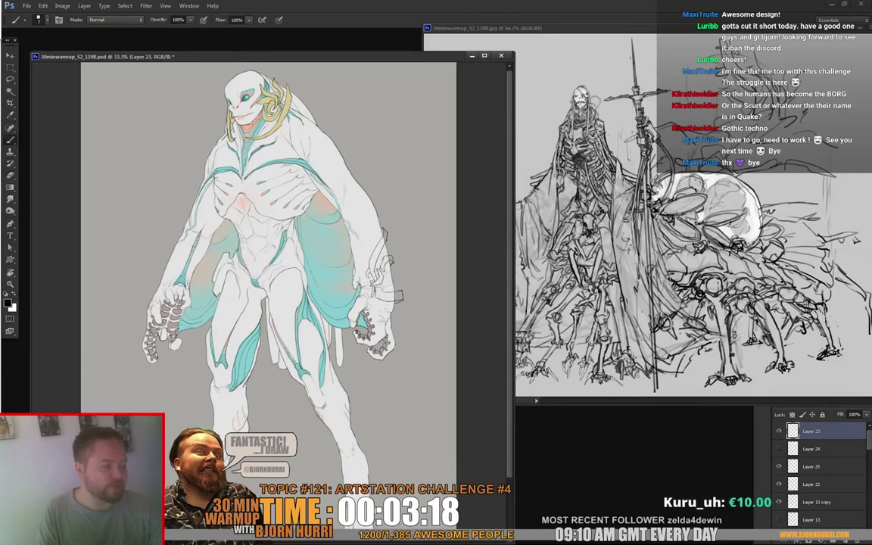
Step: Draw short vertical prongs beneath the wrist band on Layer 23 in thin black lines, undoing a misplaced eraser stroke
scroll(269, 258, "down", 2)
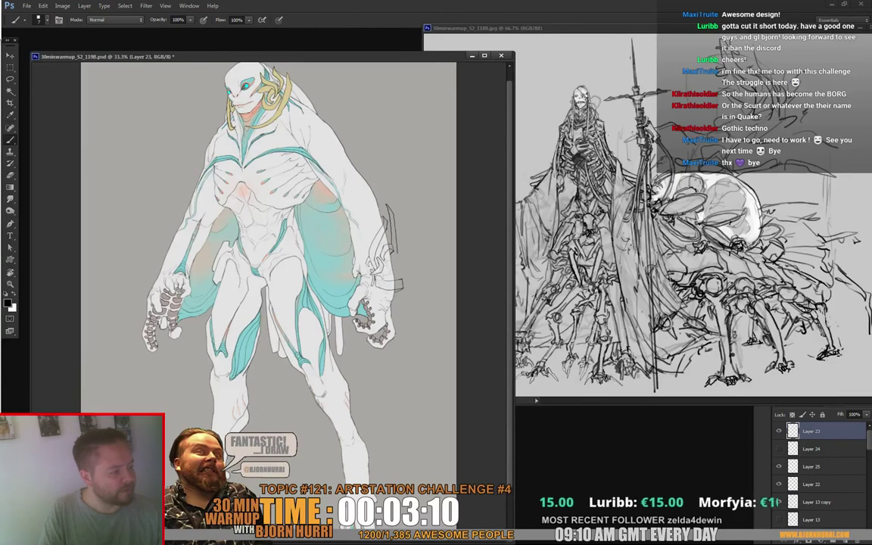
scroll(287, 242, "down", 2)
scroll(268, 243, "up", 3)
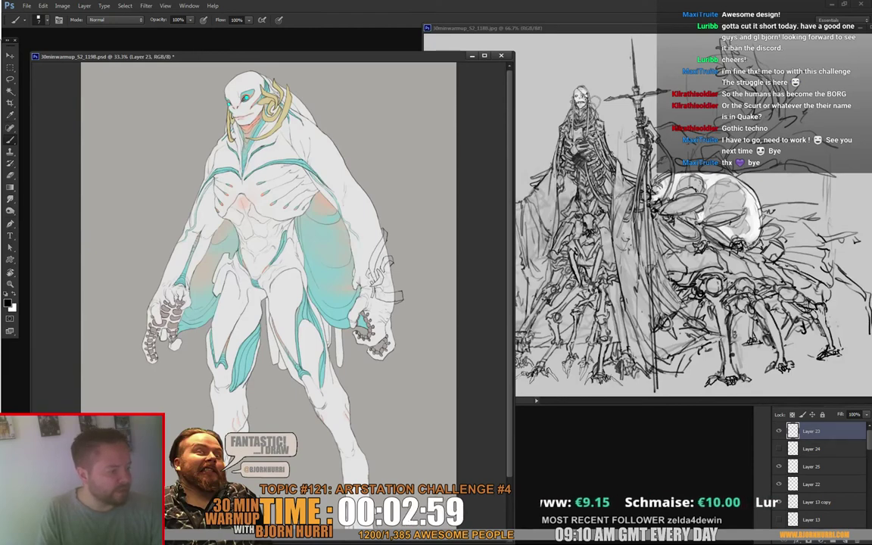
key("e")
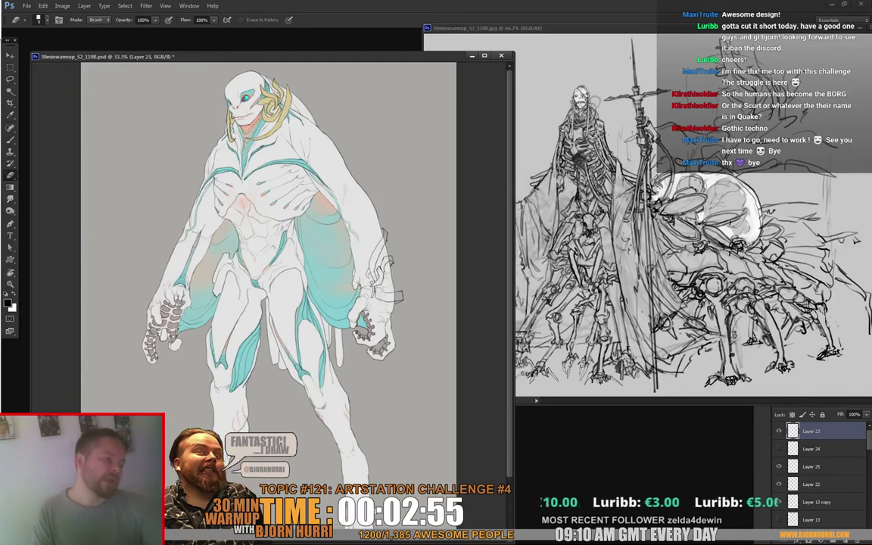
left_click_drag(269, 227, 269, 223)
key("ctrl+z")
key("b")
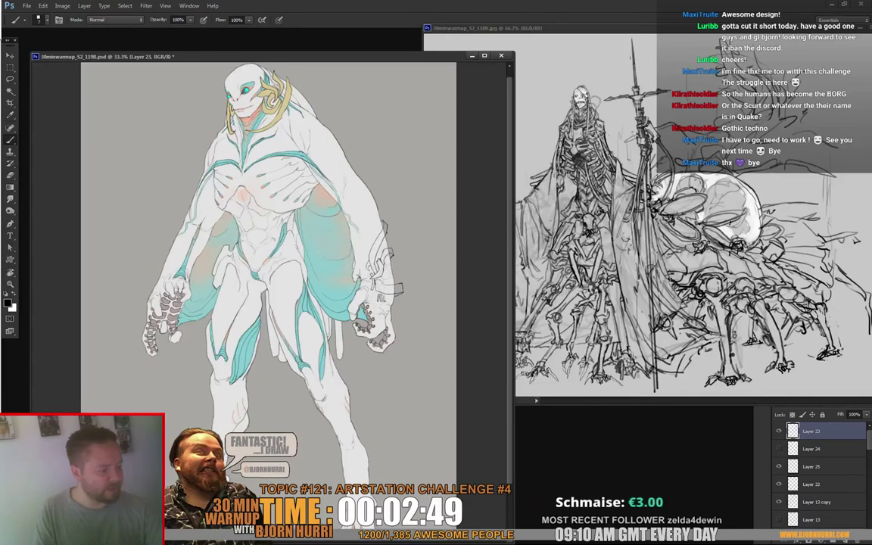
scroll(268, 257, "down", 2)
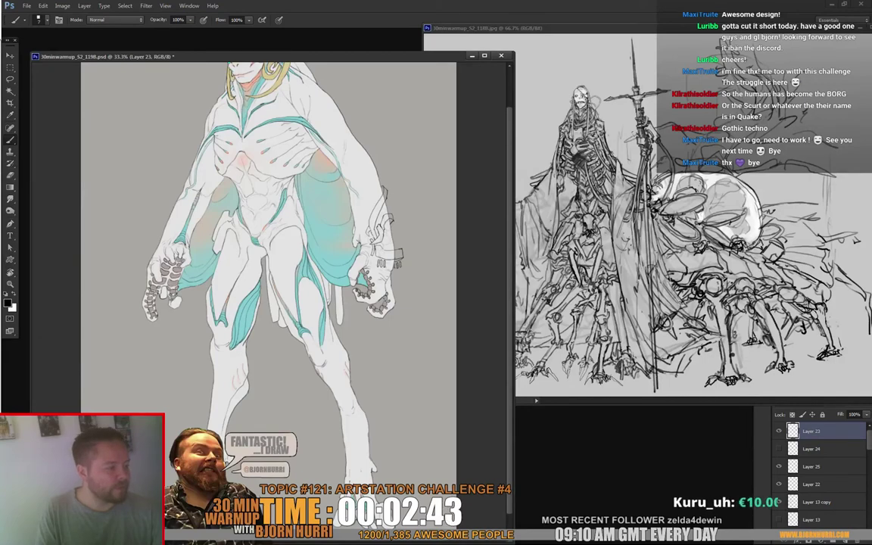
scroll(269, 242, "up", 3)
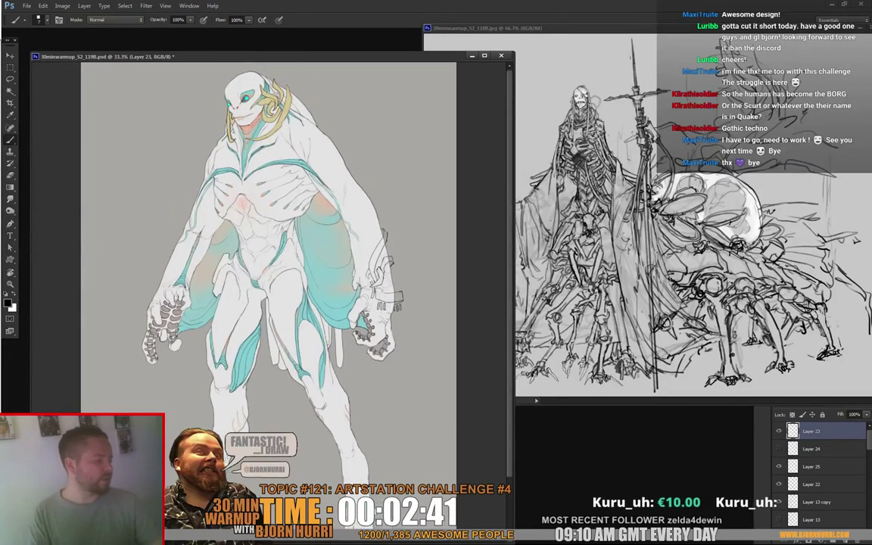
Step: Add a new layer directly above Layer 24, sample the pale gold from the head ornament, and choose the hard round brush for filling
key("alt+bracketleft")
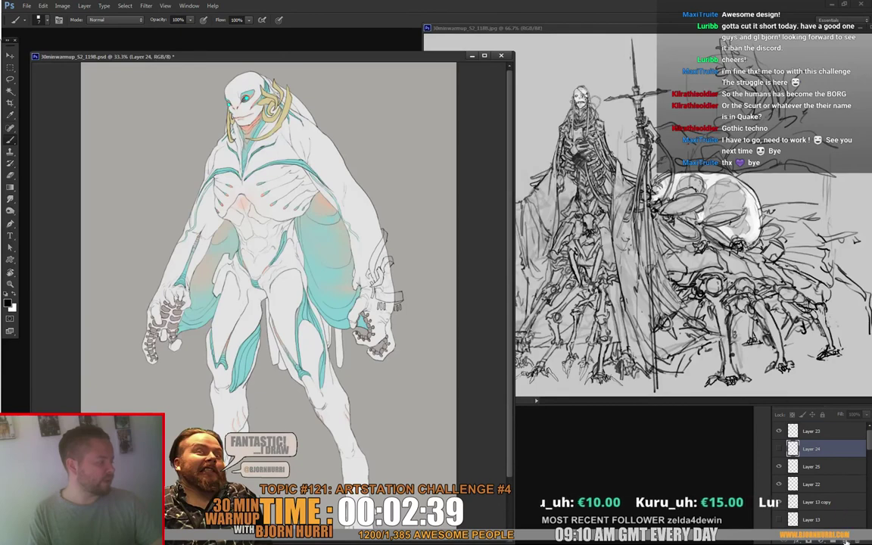
left_click(846, 539)
left_click(250, 110, "alt")
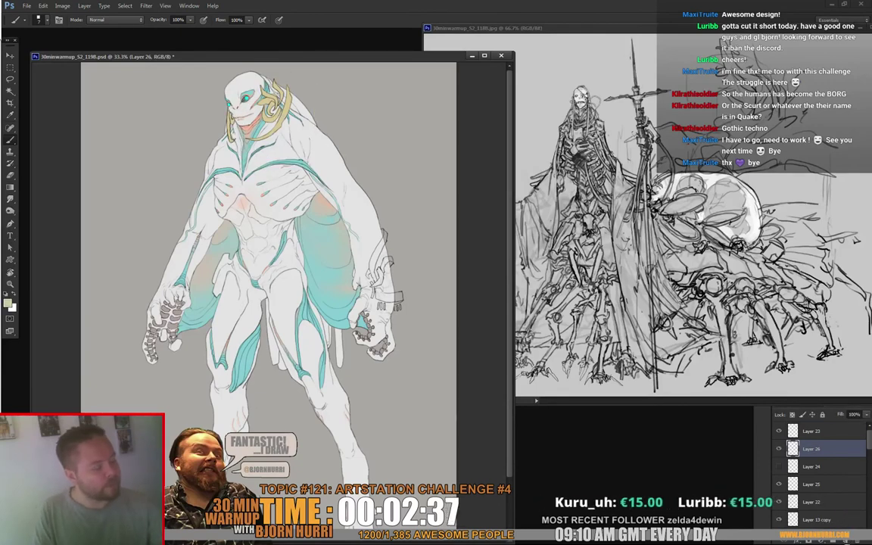
right_click(423, 297)
left_click(561, 361)
left_click(448, 320)
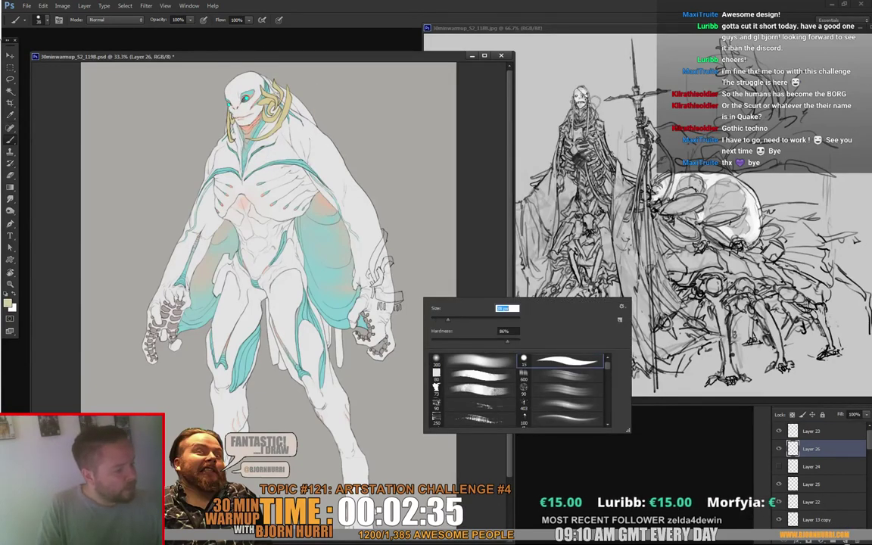
Step: Paint the curved forearm strands, the wrist band and the first prongs pale gold on Layer 26, undoing a misplaced stroke
mouse_move(372, 263)
left_mouse_down()
mouse_move(371, 273)
mouse_move(385, 234)
left_mouse_up()
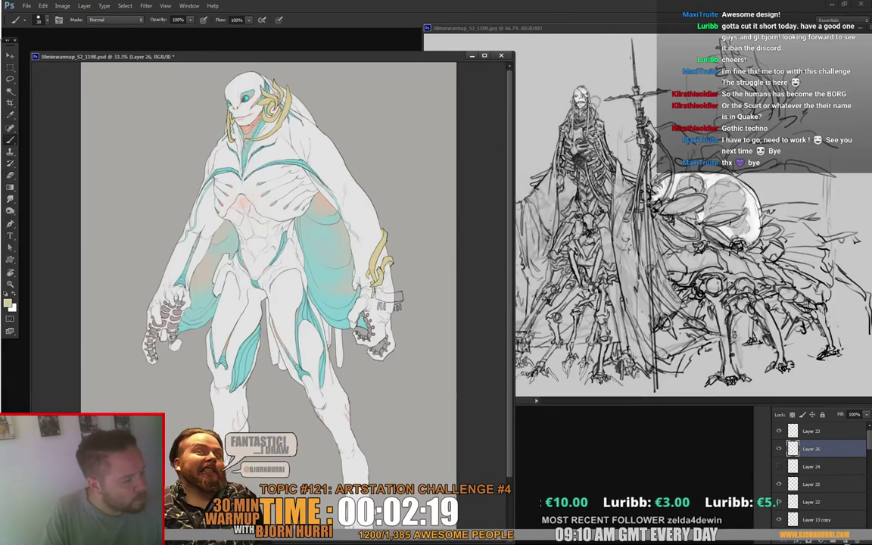
scroll(270, 250, "down", 1)
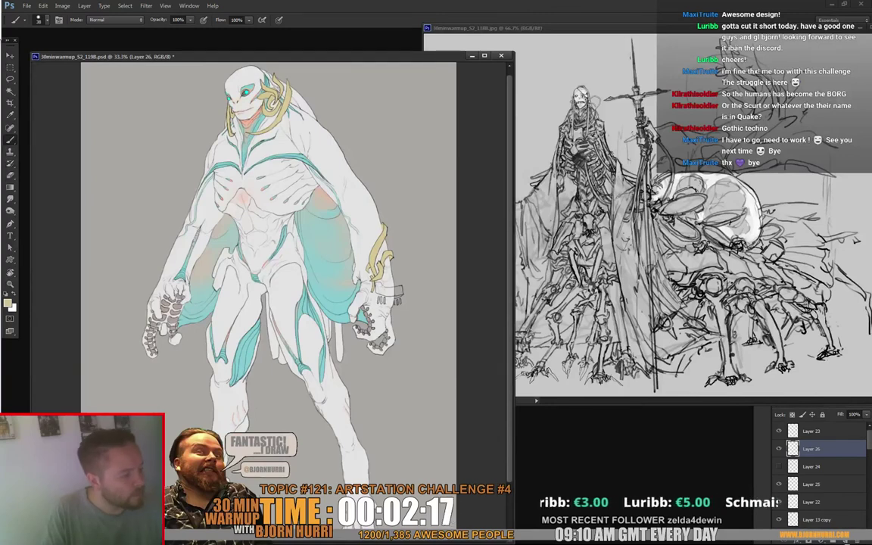
key("ctrl+z")
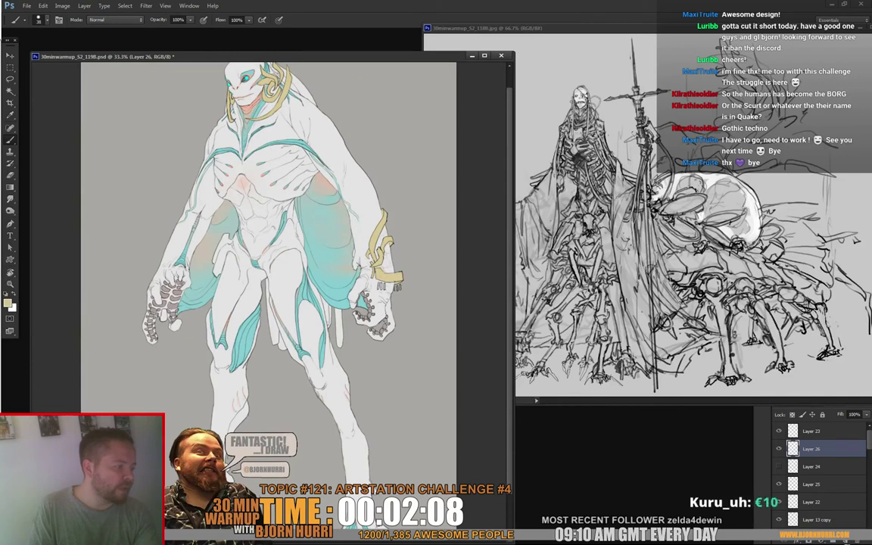
key("e")
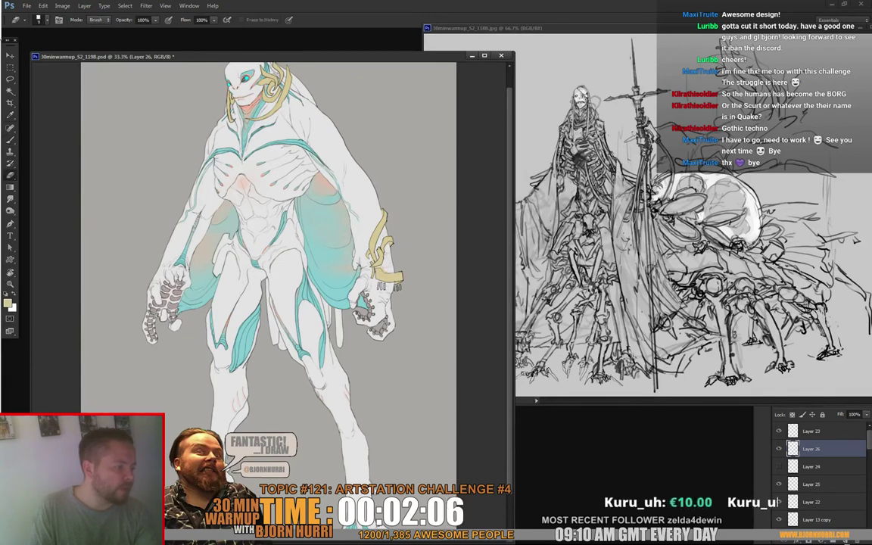
key("b")
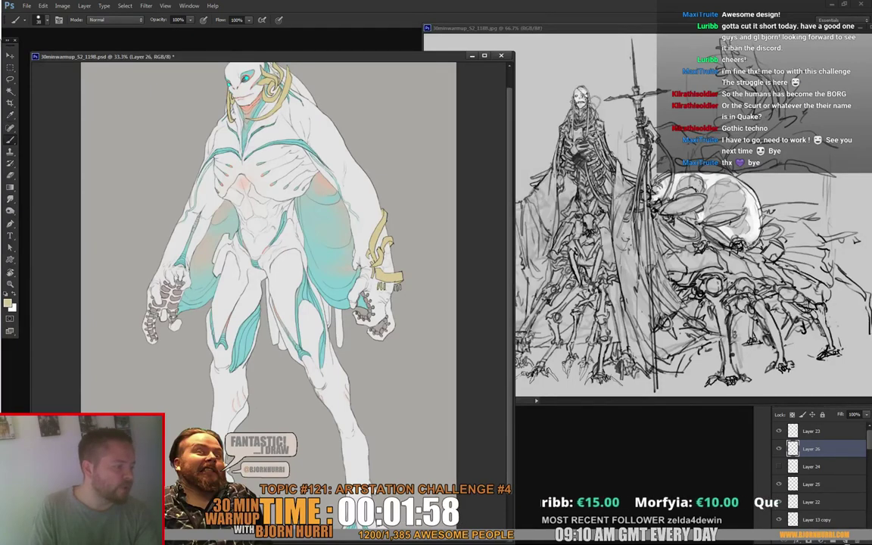
Step: Finish the gold fill in the forearm ornament's prongs and clean up its edges on Layer 26 with the brush and small eraser
key("ctrl+plus")
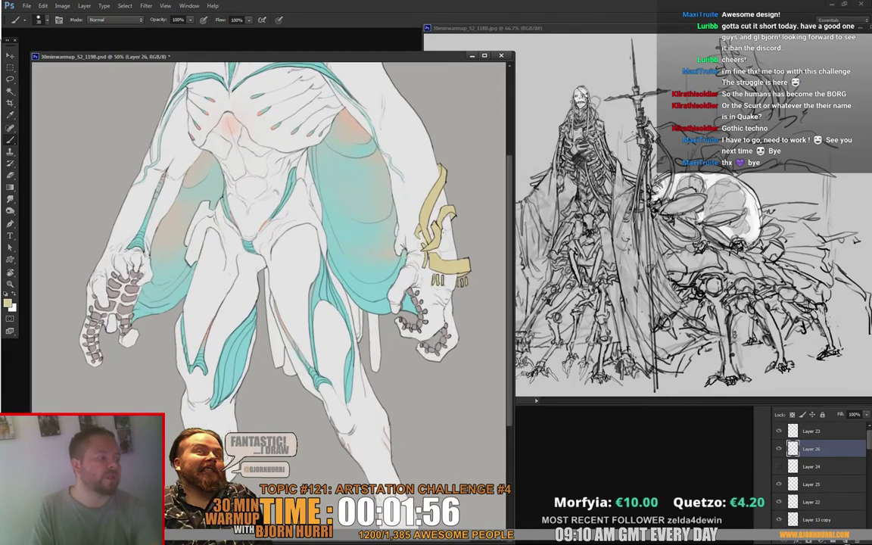
left_click_drag(326, 227, 279, 279)
key("e")
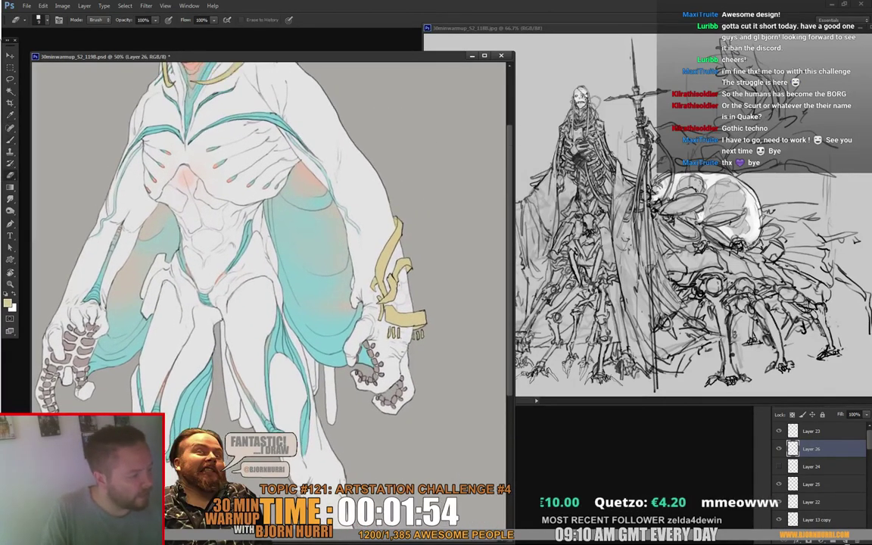
key("b")
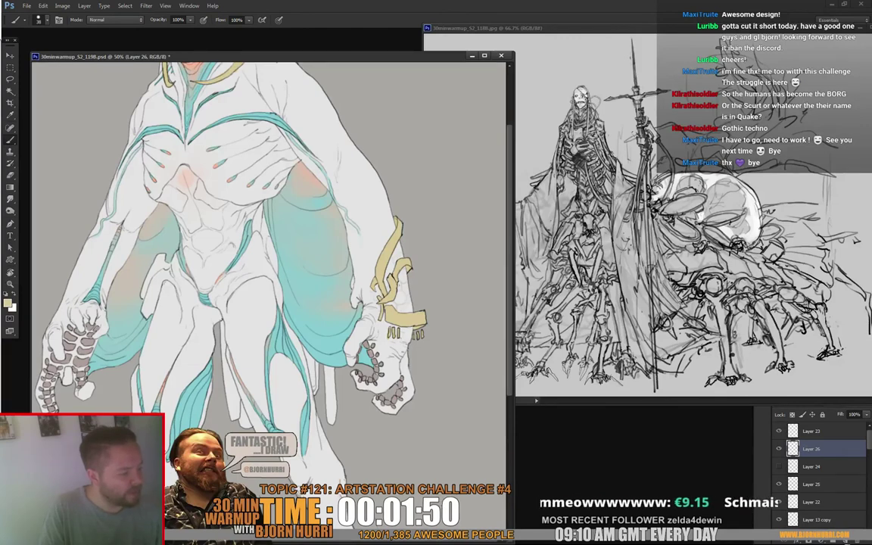
key("e")
key("b")
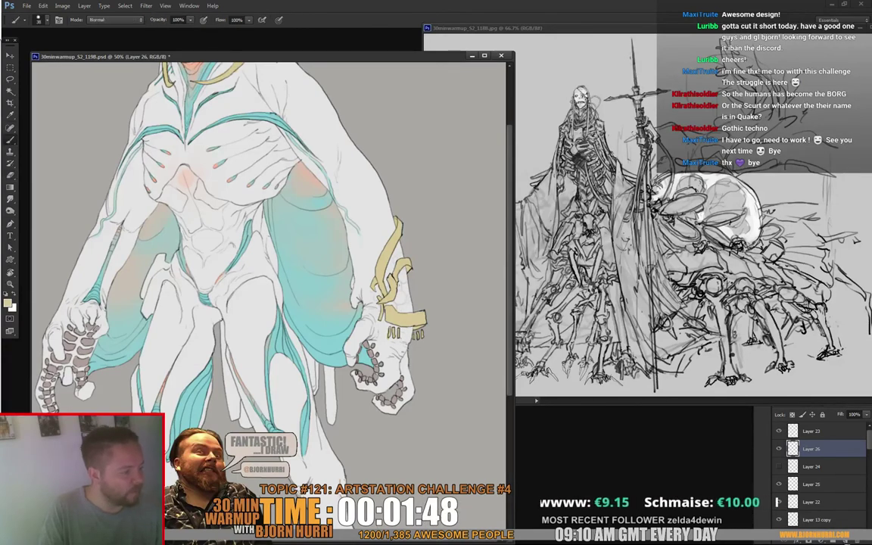
key("e")
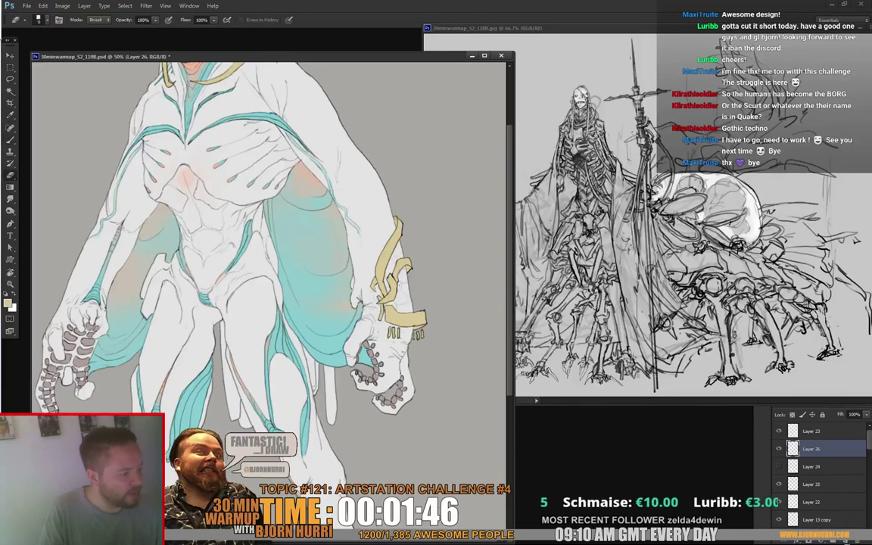
key("b")
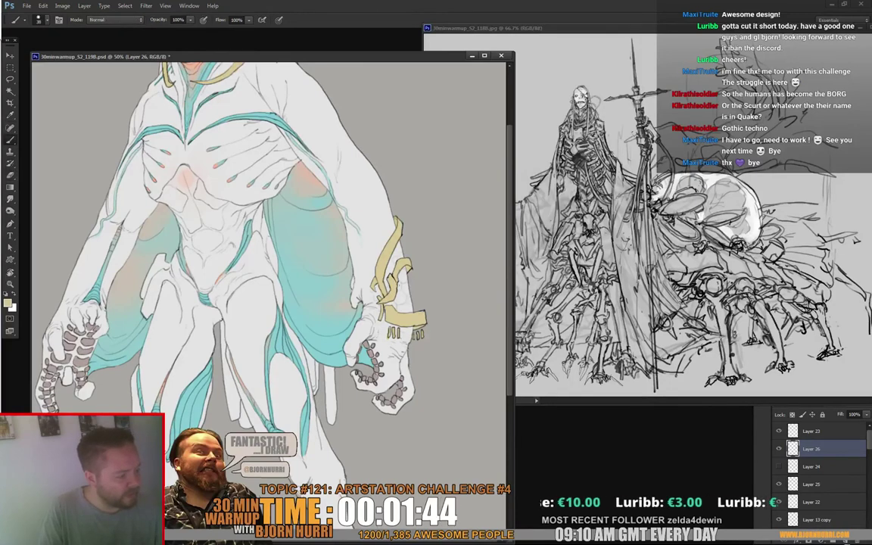
key("e")
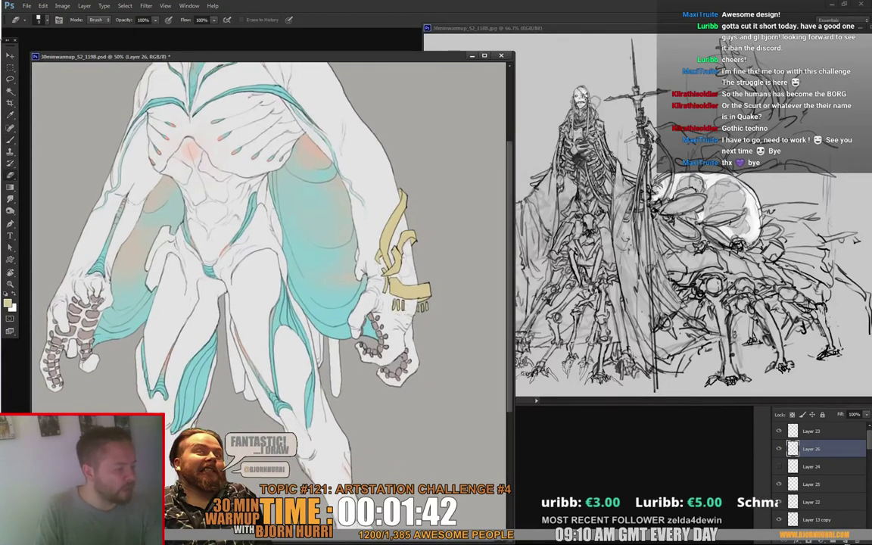
key("b")
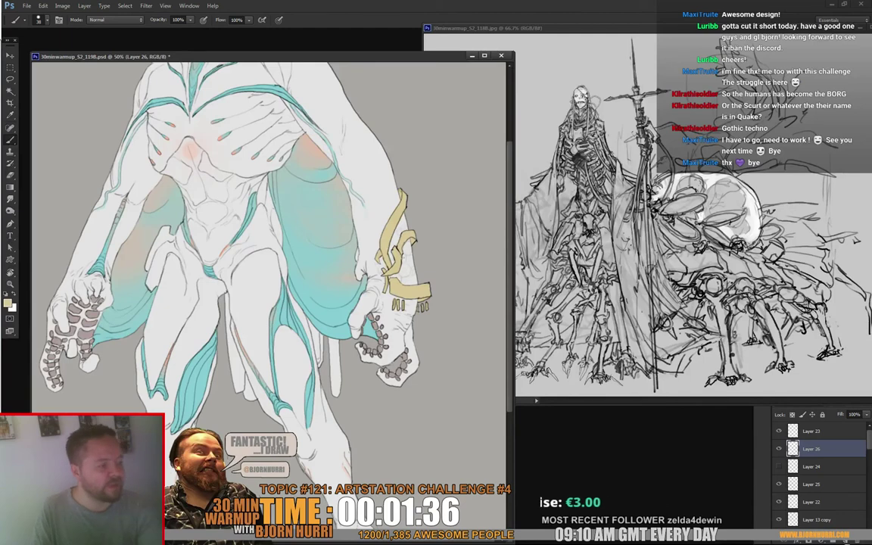
key("e")
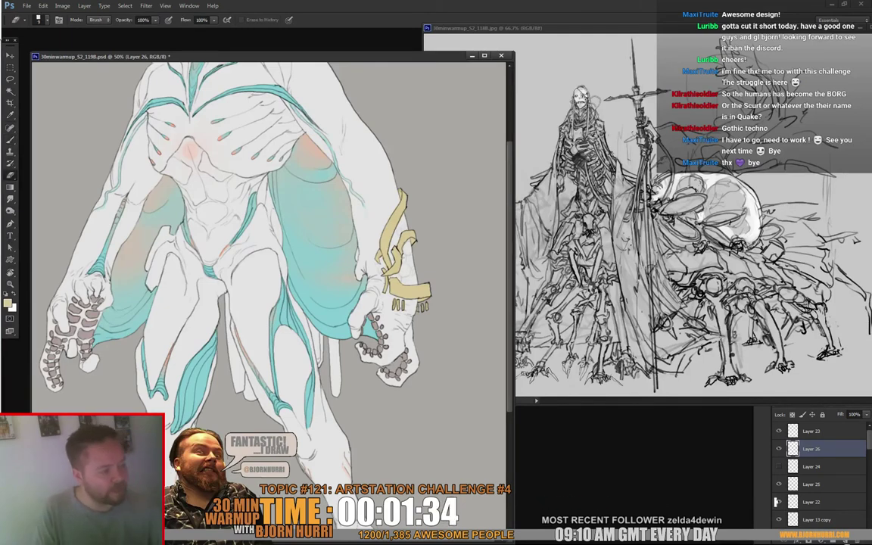
key("ctrl+minus")
key("b")
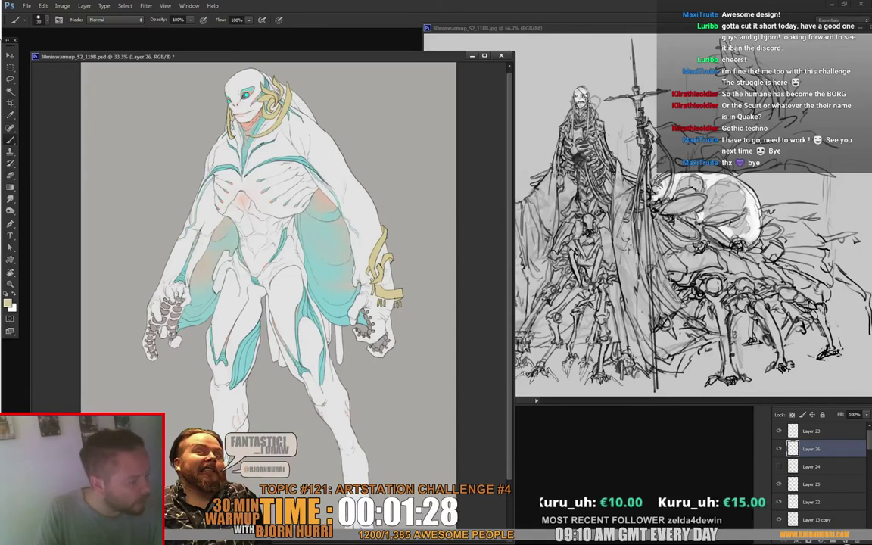
key("e")
Step: Retouch the black outlines of the forearm ornament's wrist band and prongs on Layer 23 with a small brush and the eraser
left_click(811, 429)
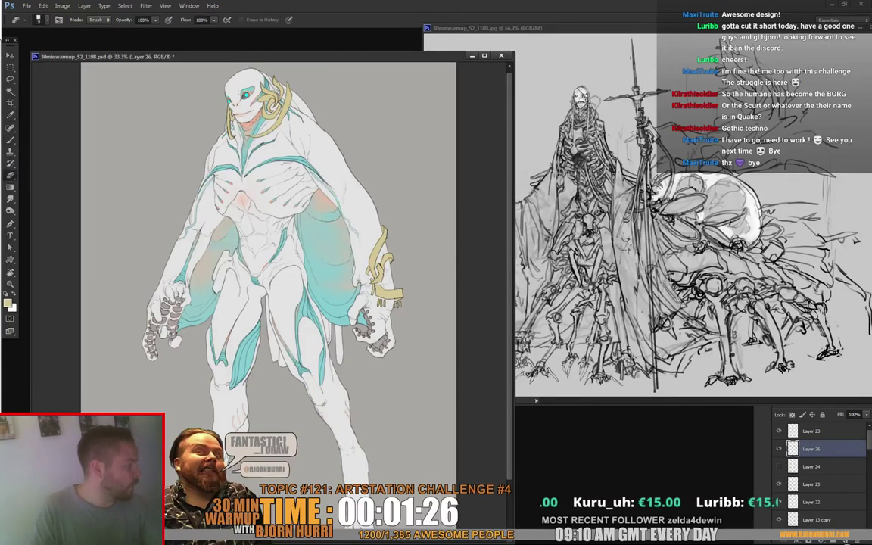
key("b")
right_click(387, 270)
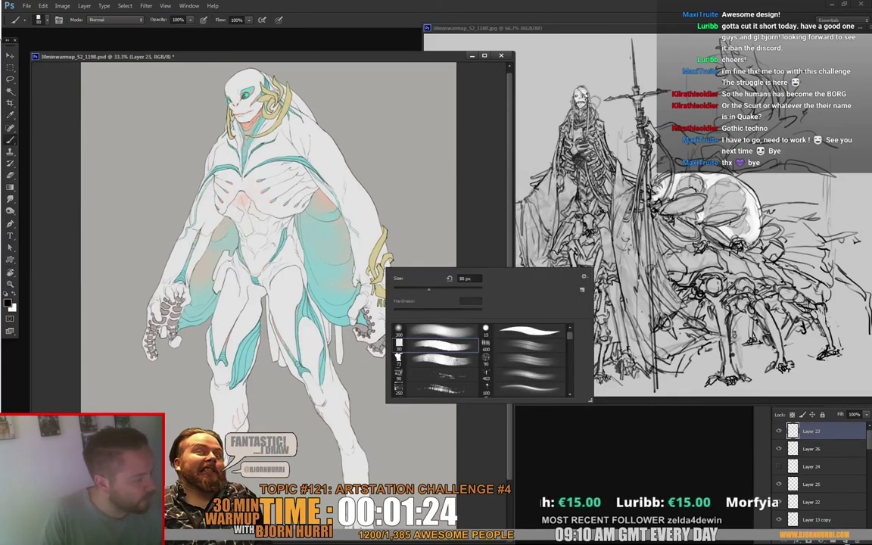
left_click_drag(398, 289, 395, 290)
key("Return")
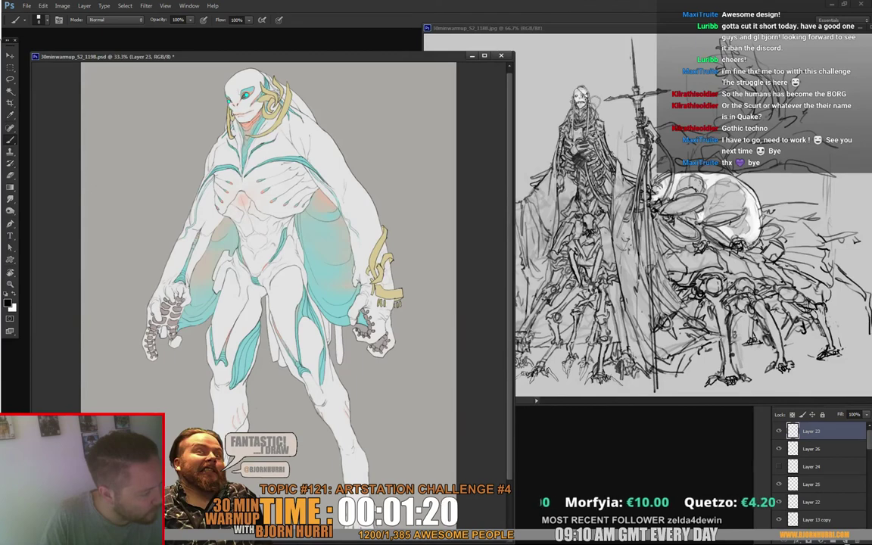
key("e")
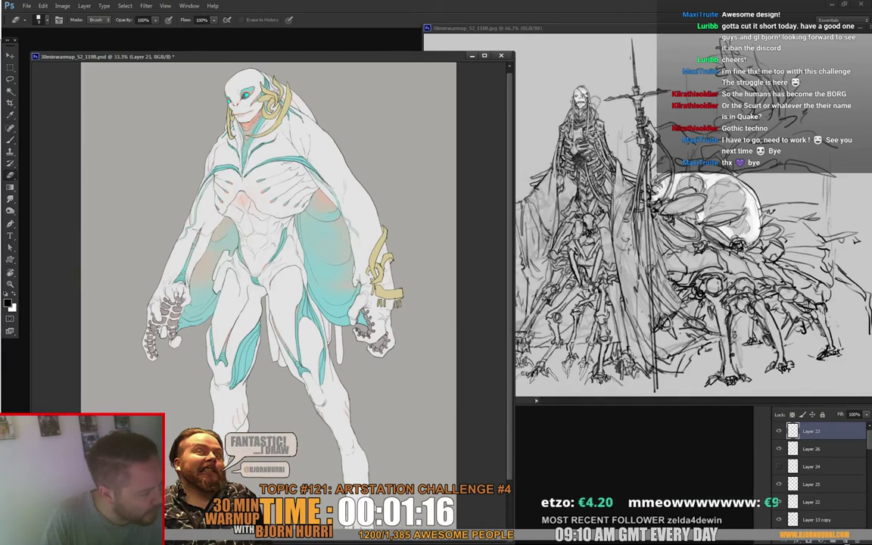
key("b")
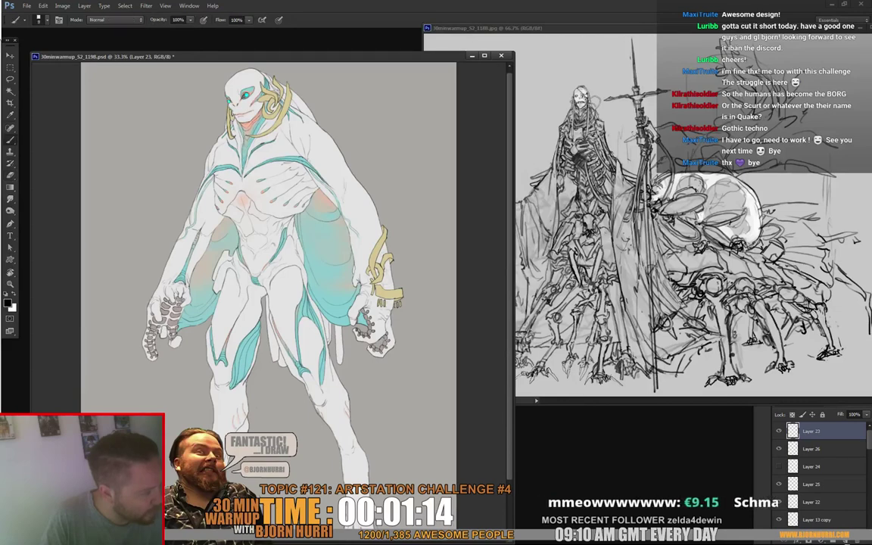
scroll(269, 265, "down", 2)
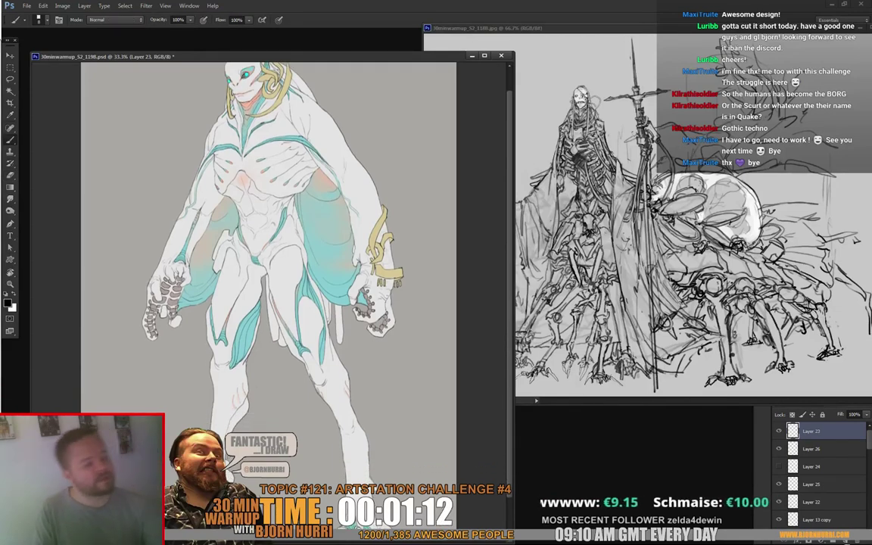
scroll(269, 265, "up", 2)
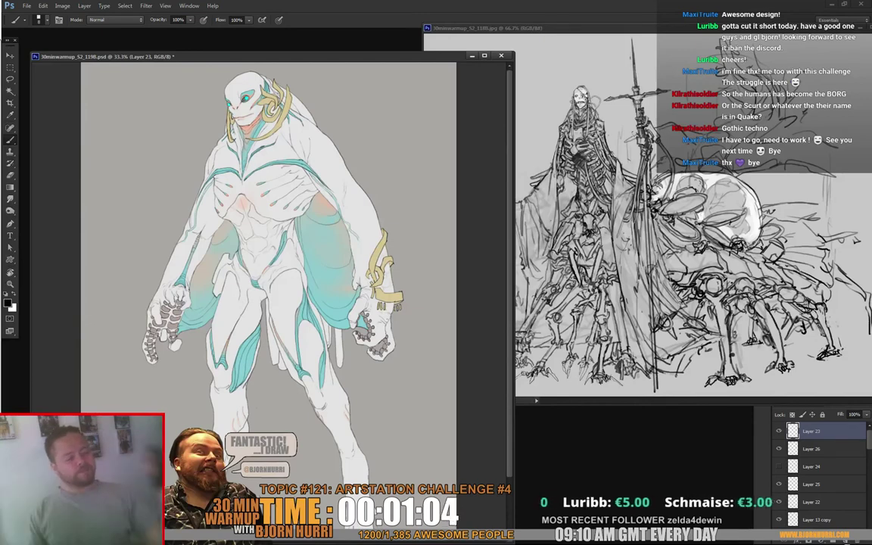
Step: Erase the prongs beneath the wrist band with an enlarged eraser, removing their lines on Layer 23 and their gold fill on Layer 26
key("e")
right_click(411, 323)
left_click_drag(422, 345, 427, 344)
key("Return")
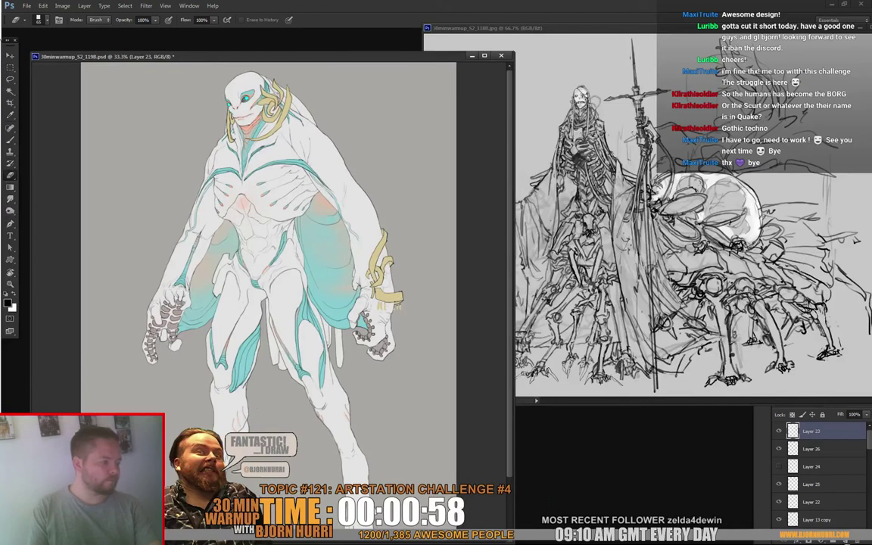
left_click(814, 449)
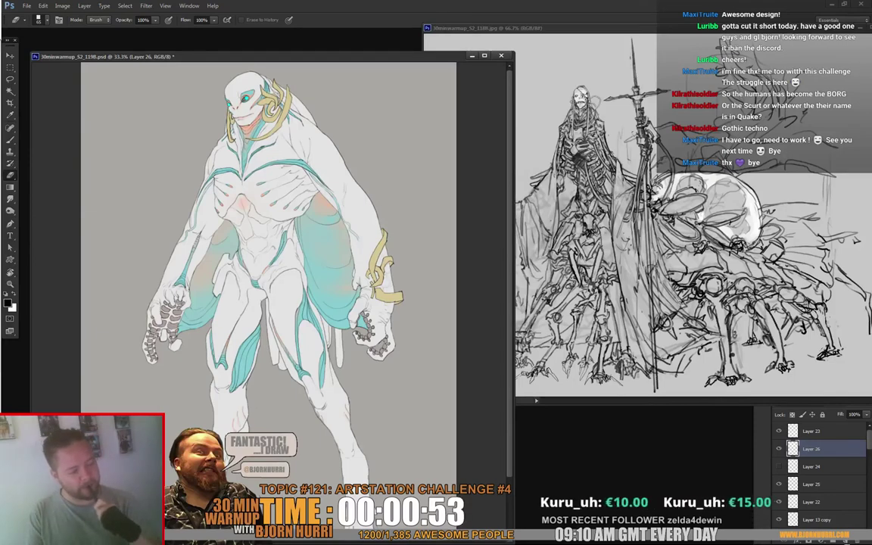
Step: Clean up the ornament's lines on Layer 23 with a 5 px eraser and sample its pale gold for touching up Layer 26
key("b")
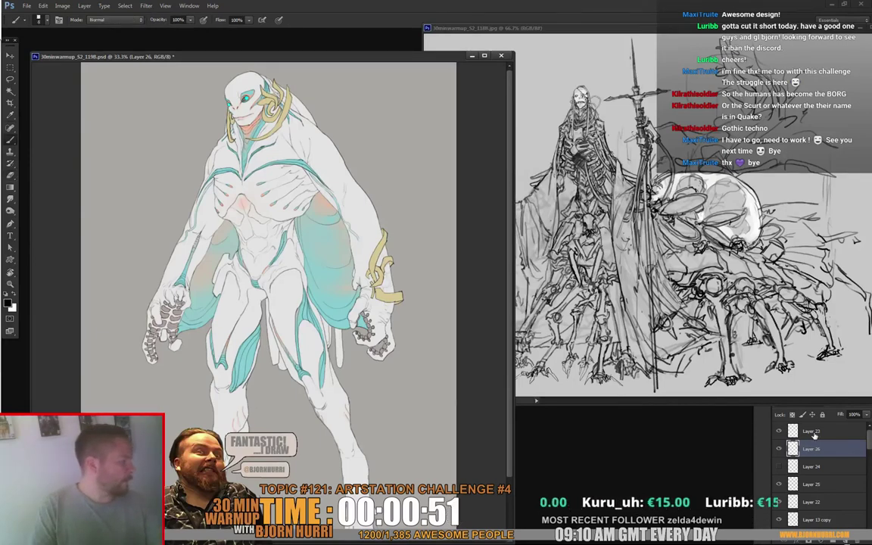
left_click(813, 431)
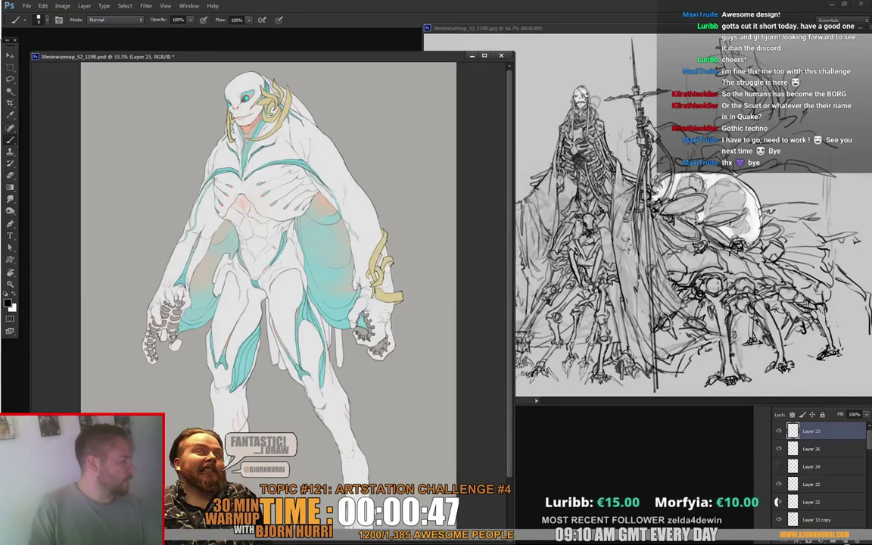
key("e")
right_click(383, 266)
type("5")
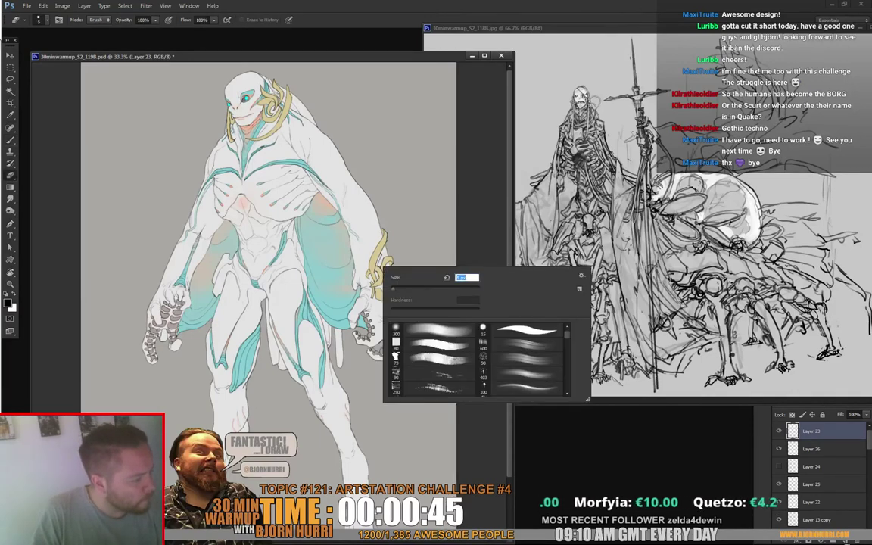
key("Return")
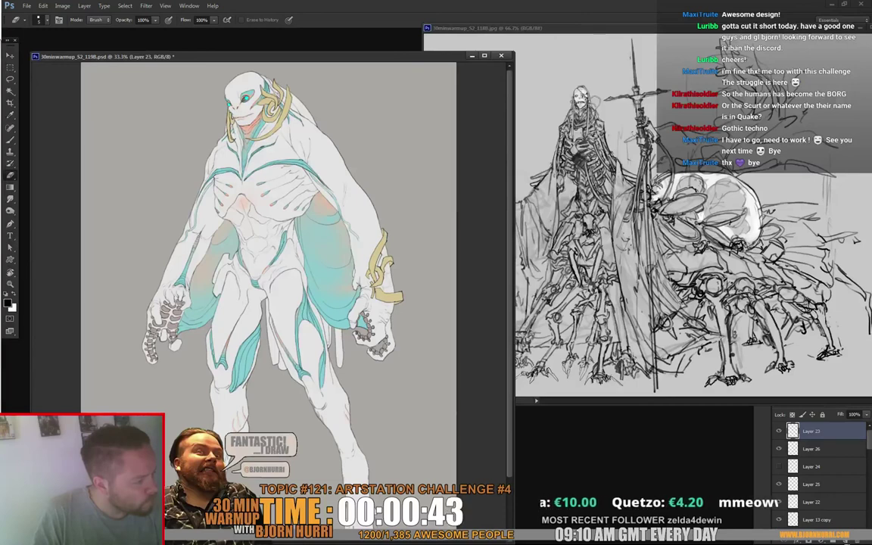
left_click(808, 448)
key("b")
left_click(383, 265, "alt")
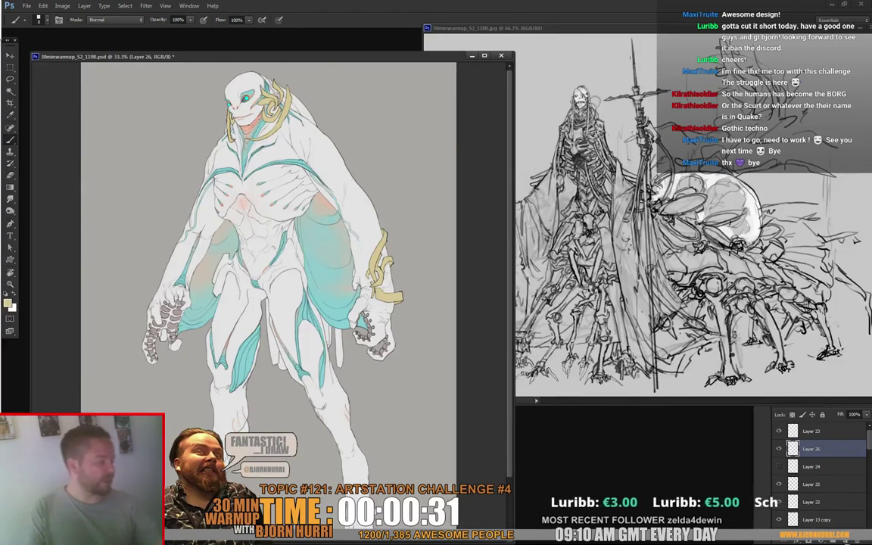
Step: Duplicate Layers 23 and 26 together and place a copy of the gold ornament over the creature's other forearm
left_click(814, 432, "ctrl")
key("ctrl+j")
key("v")
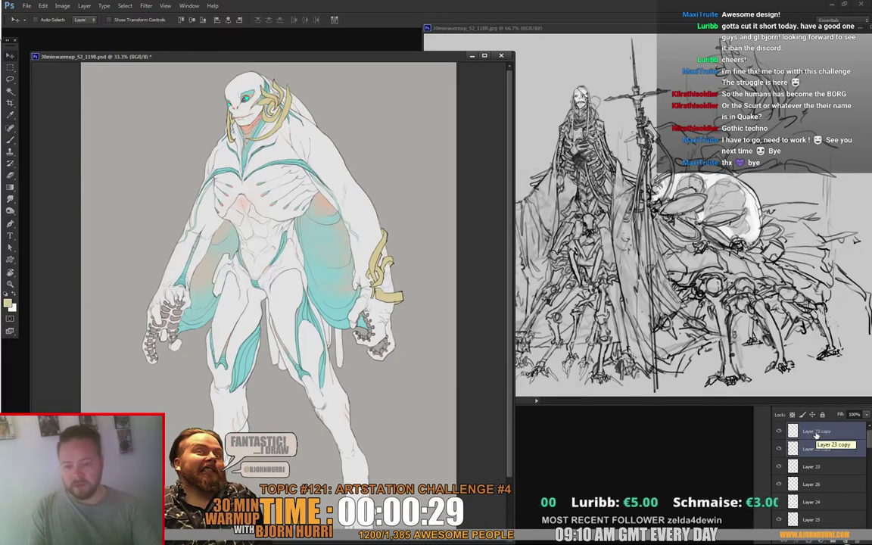
left_click_drag(397, 319, 177, 311)
Step: Flip, rotate and skew the copied ornament to fit the other forearm, scaling it to about 87.5% width and 94% height
key("ctrl+t")
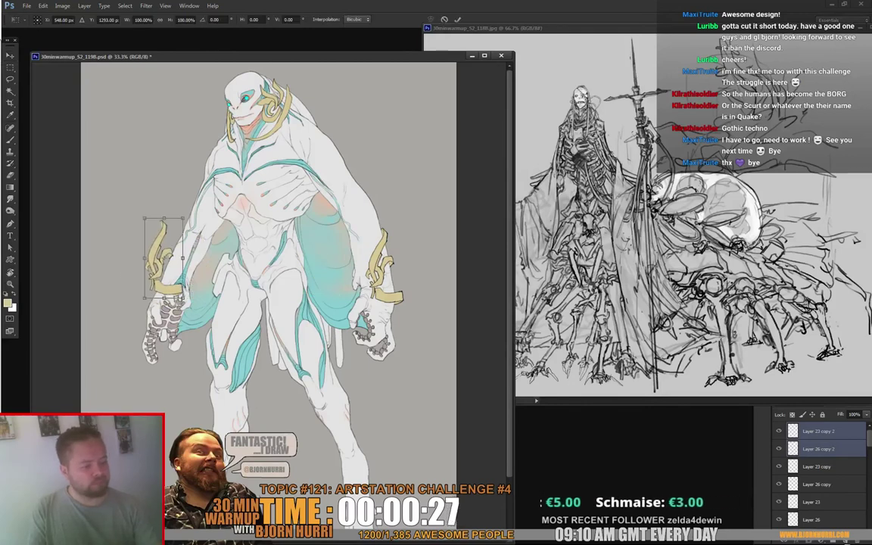
key("ctrl+shift+h")
left_click_drag(140, 258, 155, 255)
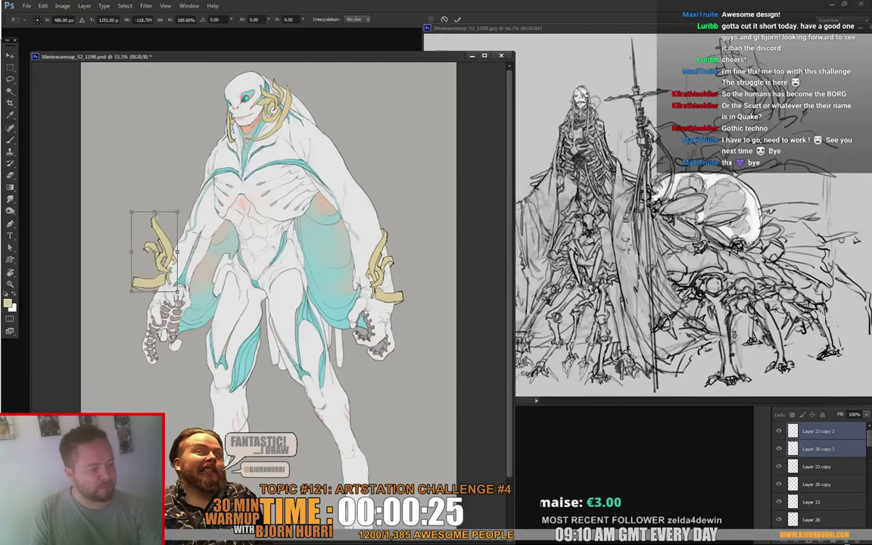
left_click_drag(131, 211, 140, 250)
left_click_drag(159, 219, 134, 263)
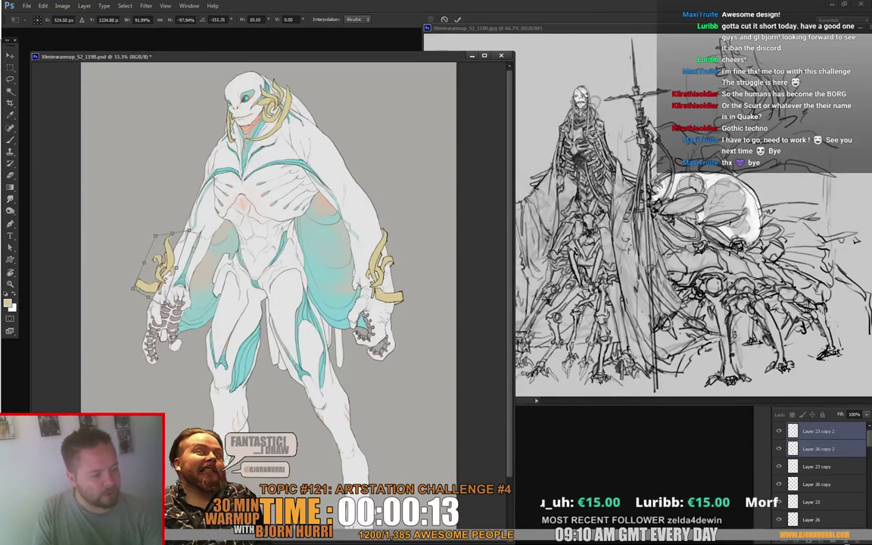
left_click_drag(173, 232, 151, 297)
left_click_drag(147, 264, 141, 262)
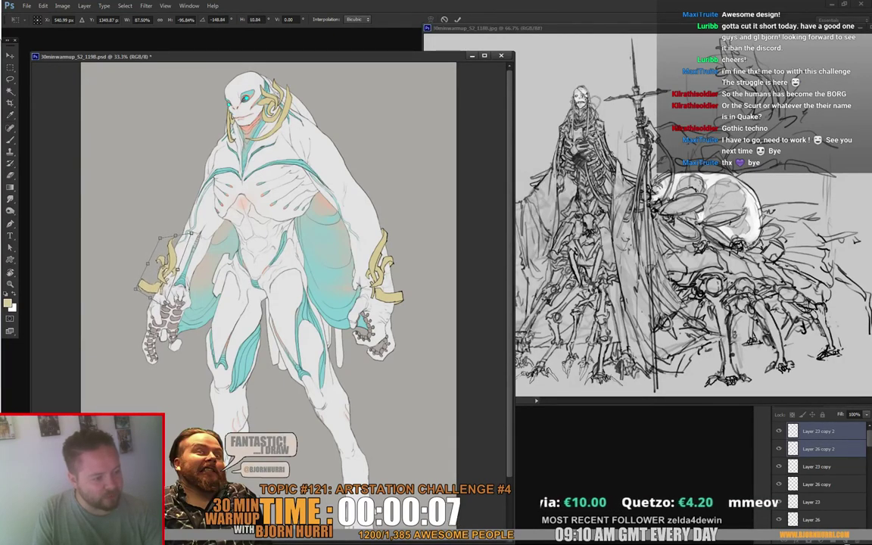
left_click_drag(175, 235, 177, 238)
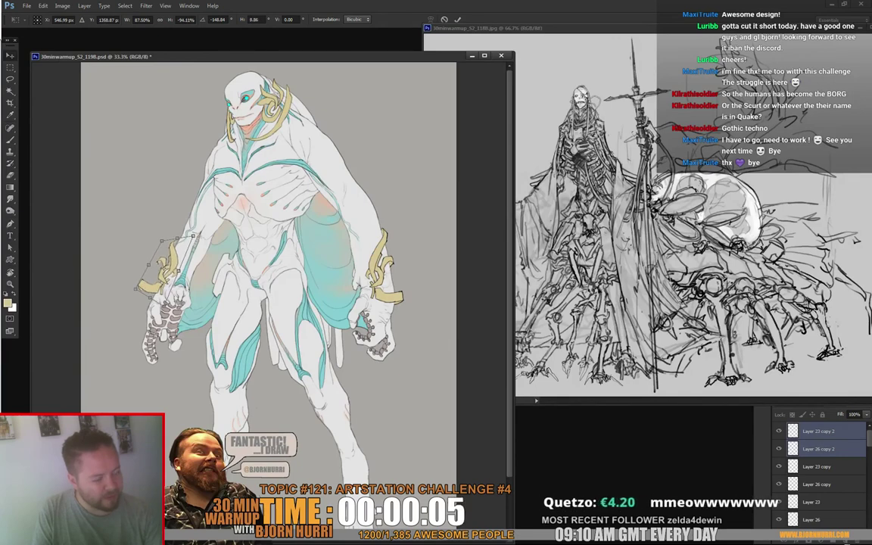
key("Return")
Step: Merge the transformed ornament copies into one layer and erase the part of the band that sticks out past the wrist
key("ctrl+e")
key("b")
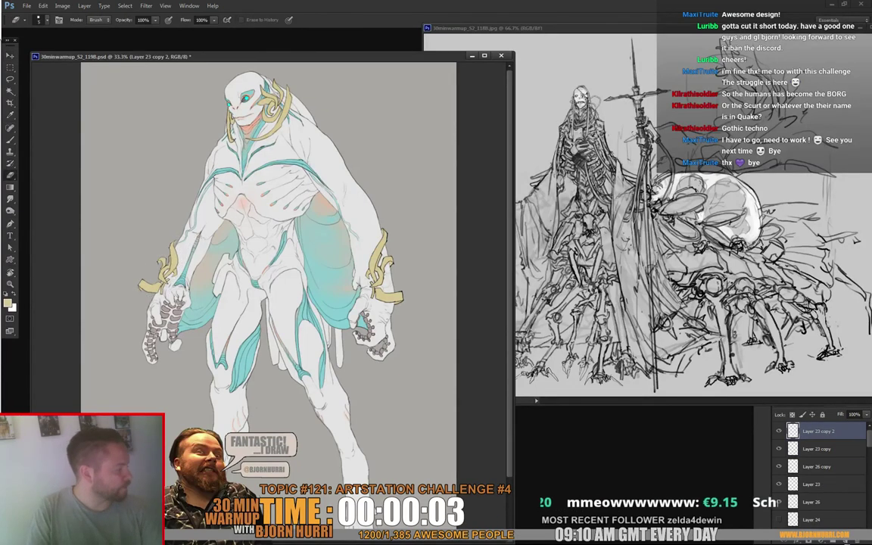
right_click(175, 249)
left_click_drag(189, 269, 197, 269)
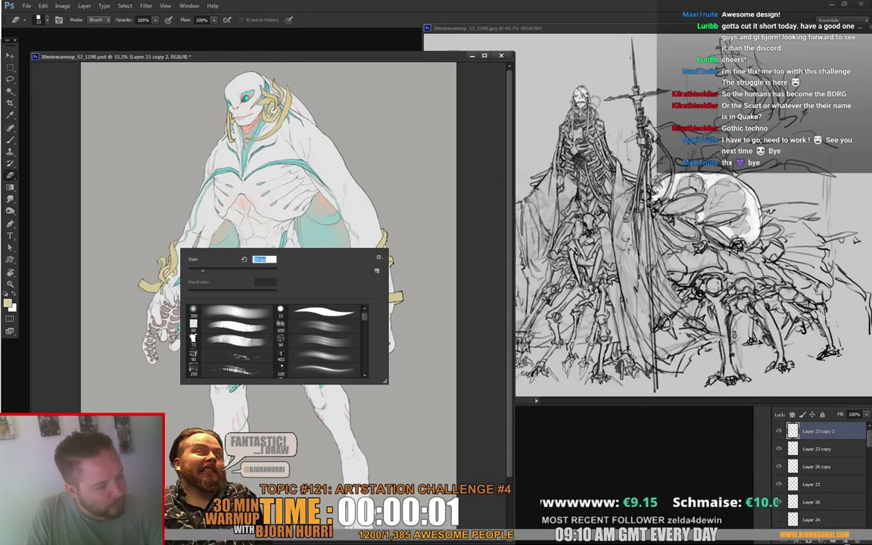
left_click(160, 260)
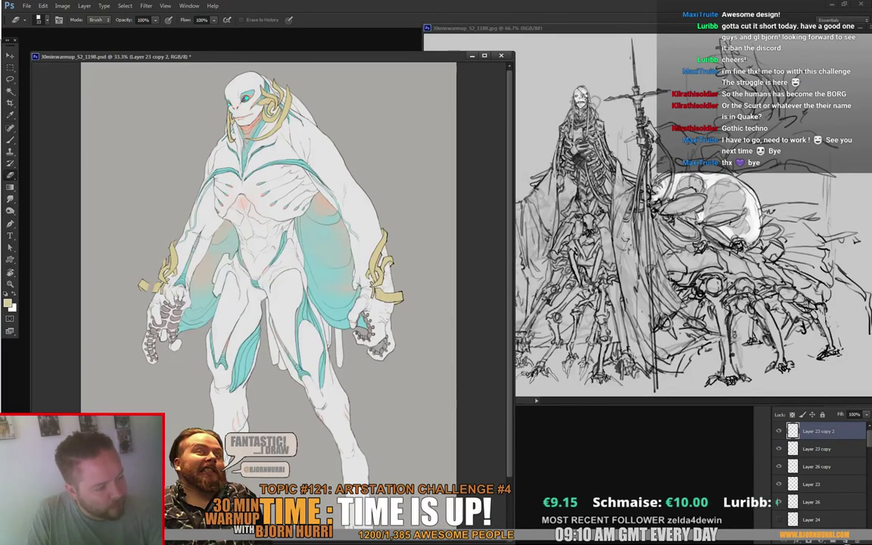
Step: Retouch the copied ornament's outline in black on Layer 23 copy 2, and add a layer beneath it with pale gold as the painting colour
key("b")
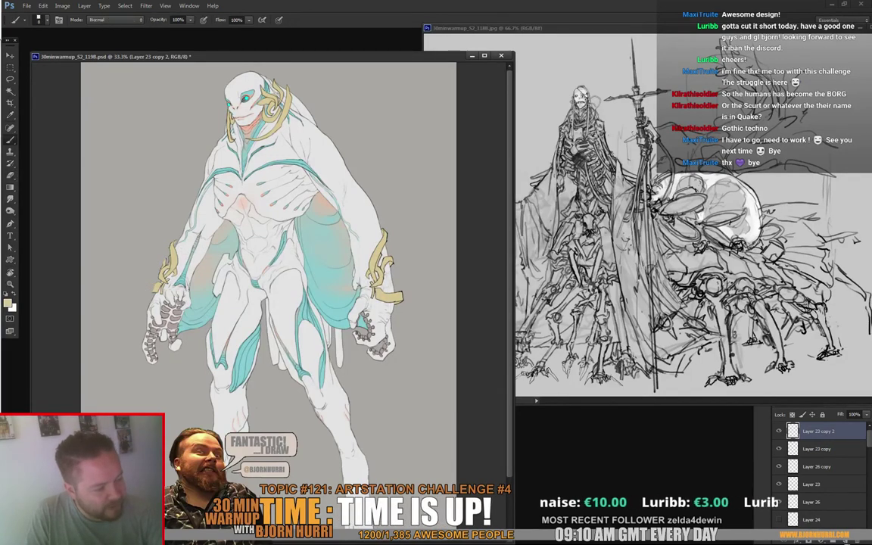
key("x")
left_click(7, 303)
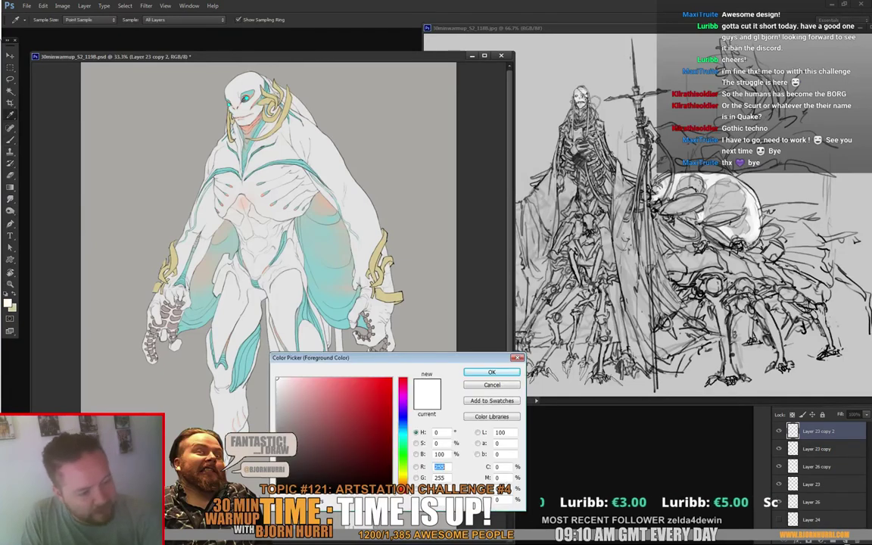
left_click(283, 490)
key("Return")
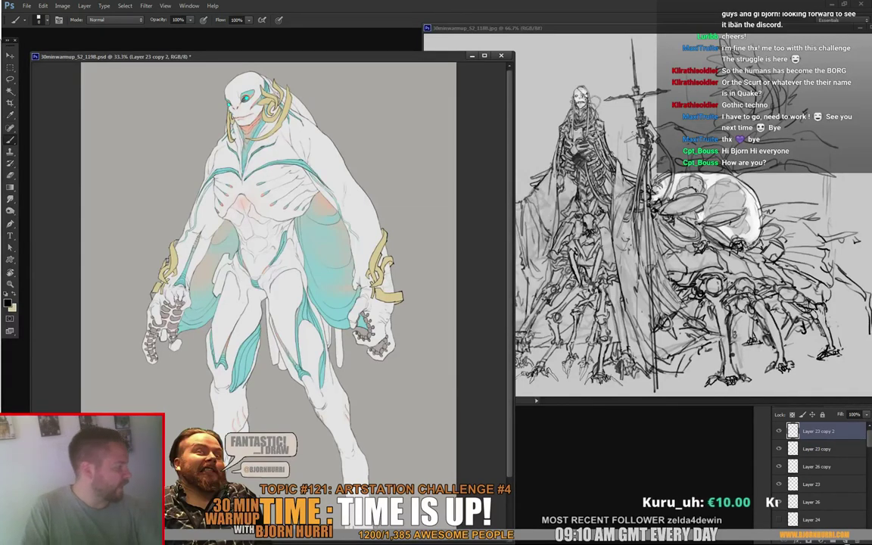
left_click(845, 540, "ctrl")
key("x")
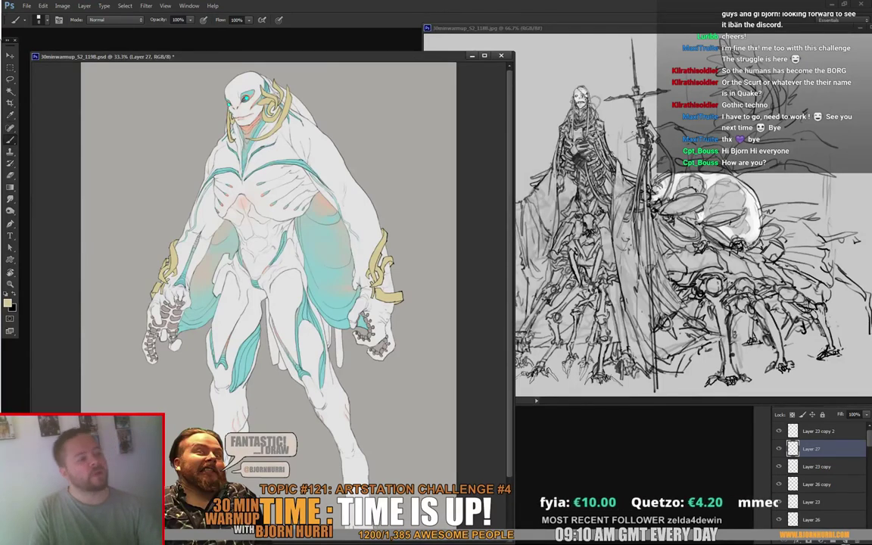
Step: Group the ornament layers from Layer 23 copy 2 down to Layer 23
key("ctrl+minus")
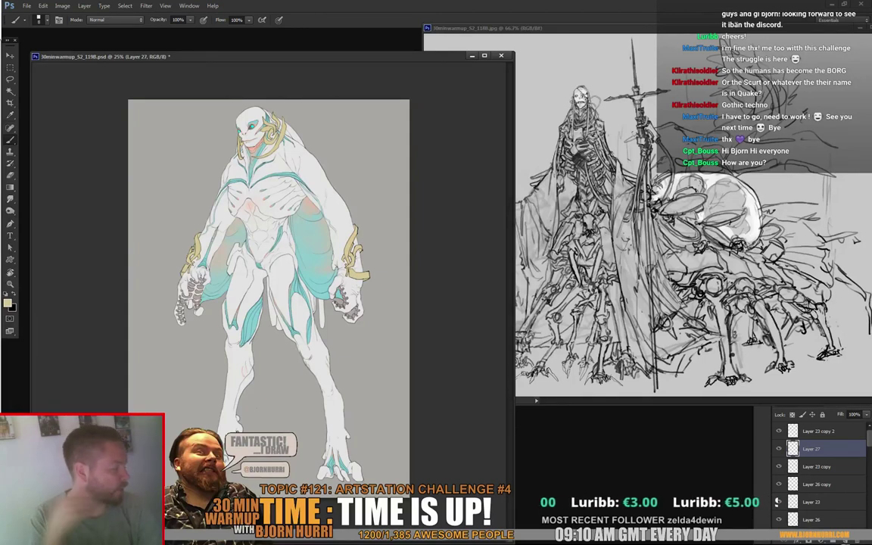
left_click(817, 432)
left_click(801, 488, "shift")
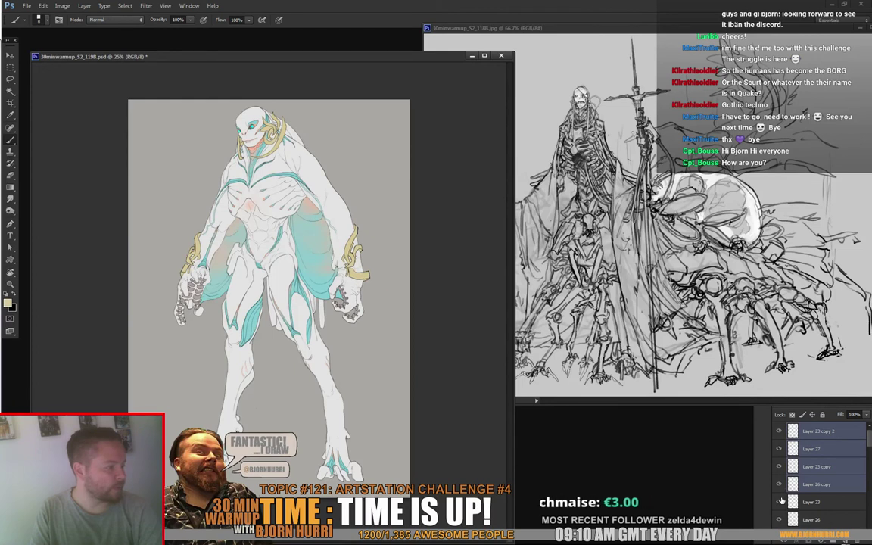
left_click(781, 501, "shift")
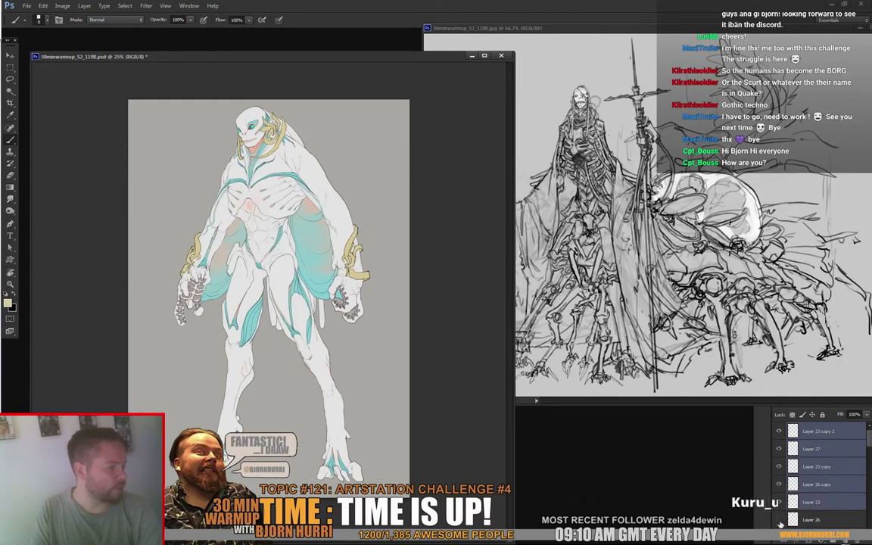
key("ctrl+g")
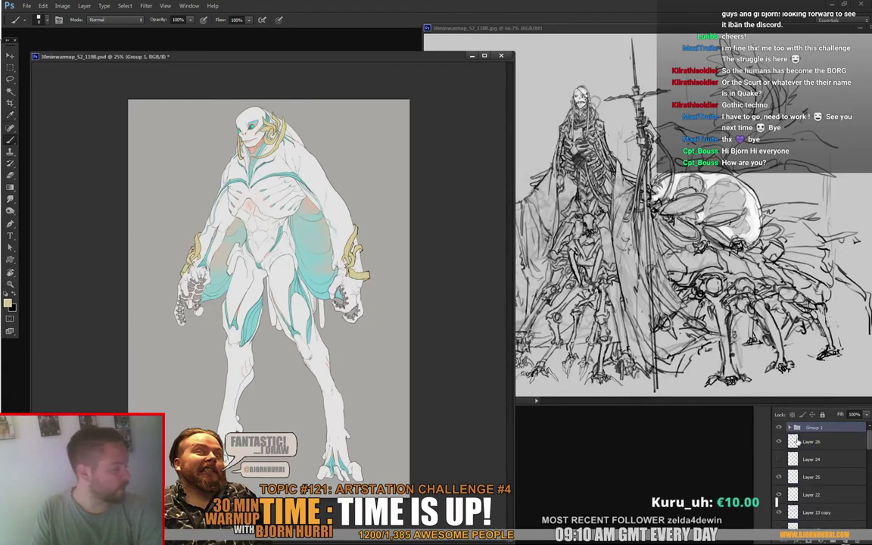
Step: Move Layer 26 into Group 1 and toggle the group's visibility to compare the creature with and without the forearm ornaments
left_click(779, 430)
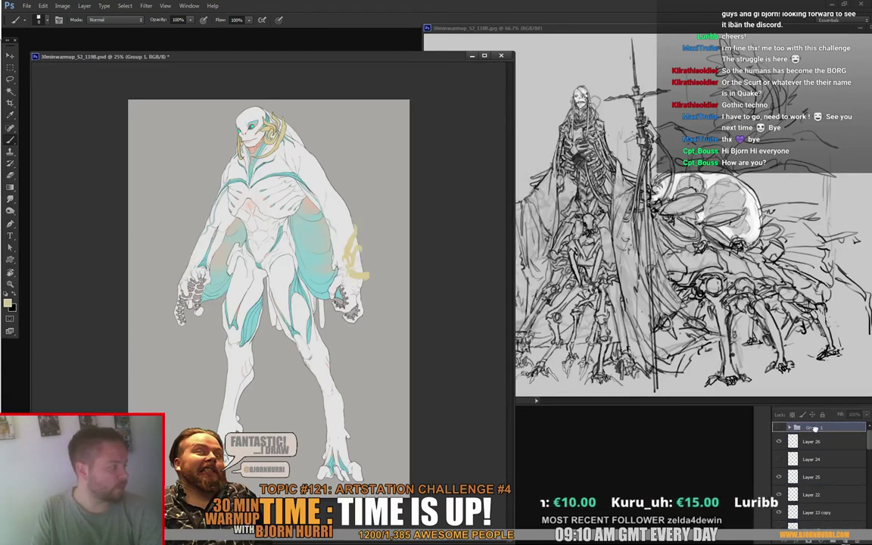
left_click(780, 428)
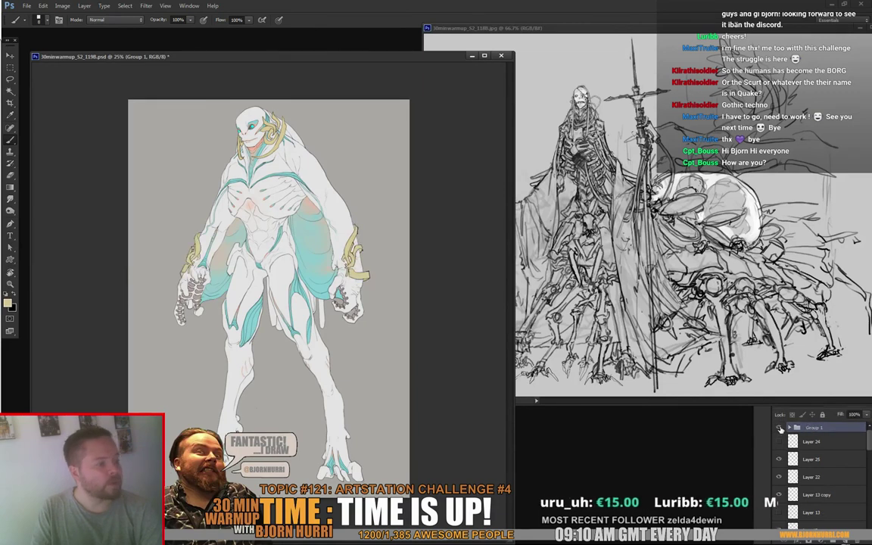
left_click(780, 429)
left_click(780, 429)
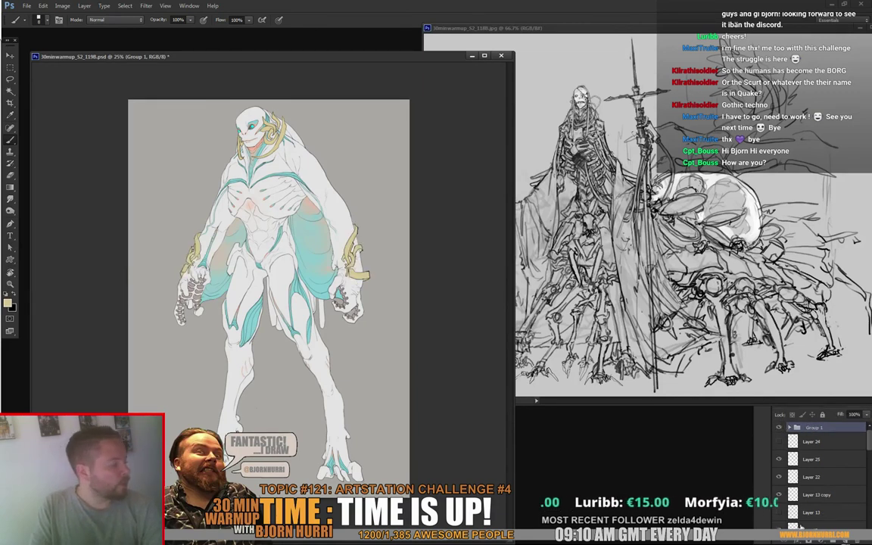
Step: Add a layer mask to Group 1, mask out the copied forearm ornament with a rectangular selection, and hide the group for comparison
left_click(796, 539)
key("m")
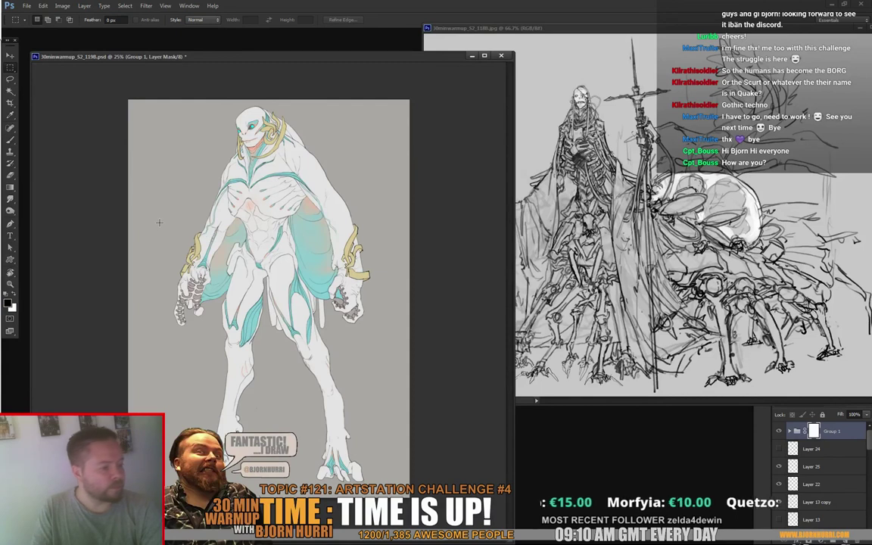
key("x")
left_click_drag(162, 223, 237, 329)
key("Delete")
key("ctrl+d")
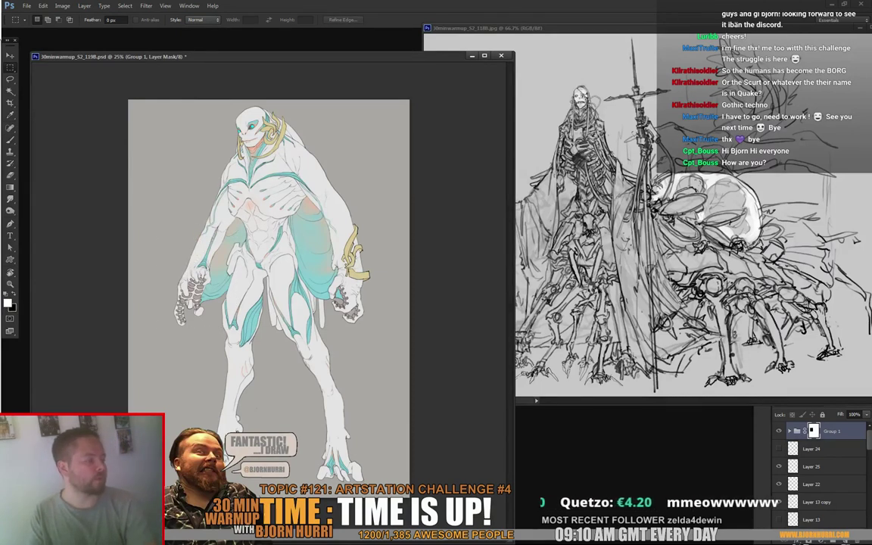
left_click(780, 430)
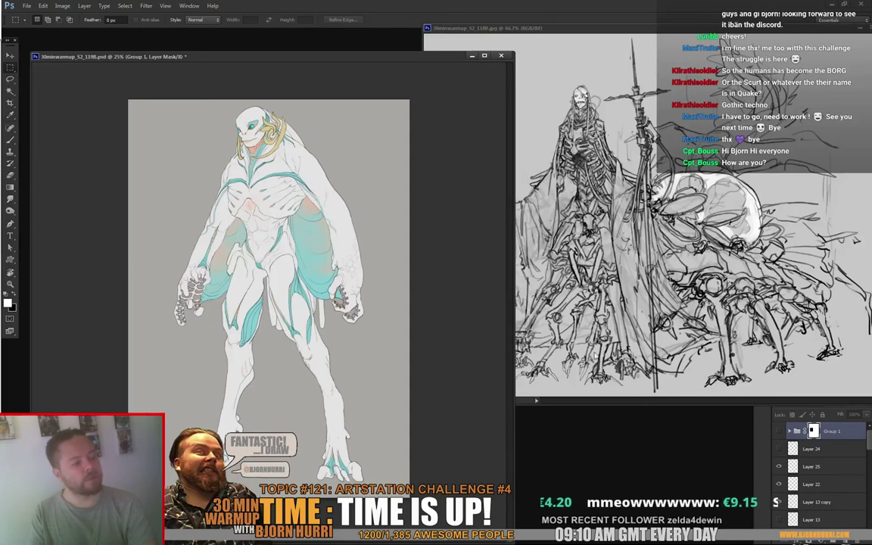